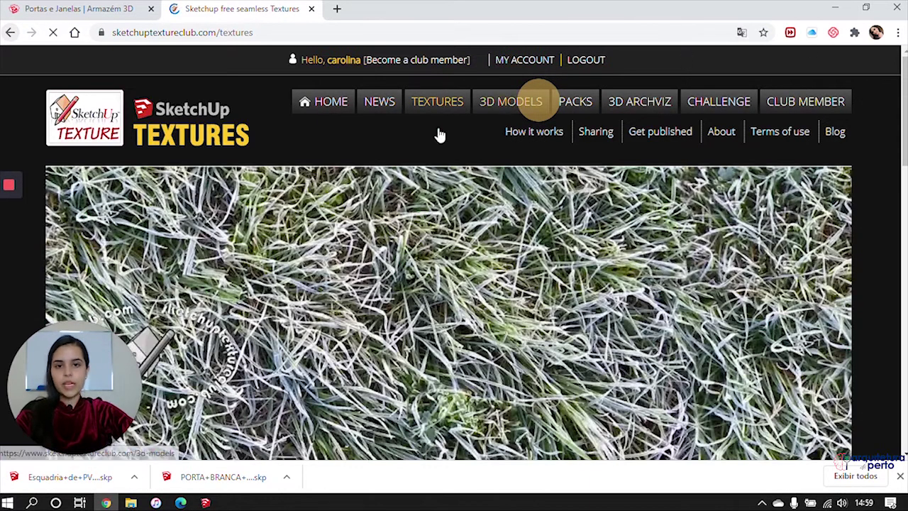
Open the Architecture texture category and go to its Wood subcategory
scroll(438, 223, down, 4)
scroll(429, 226, down, 5)
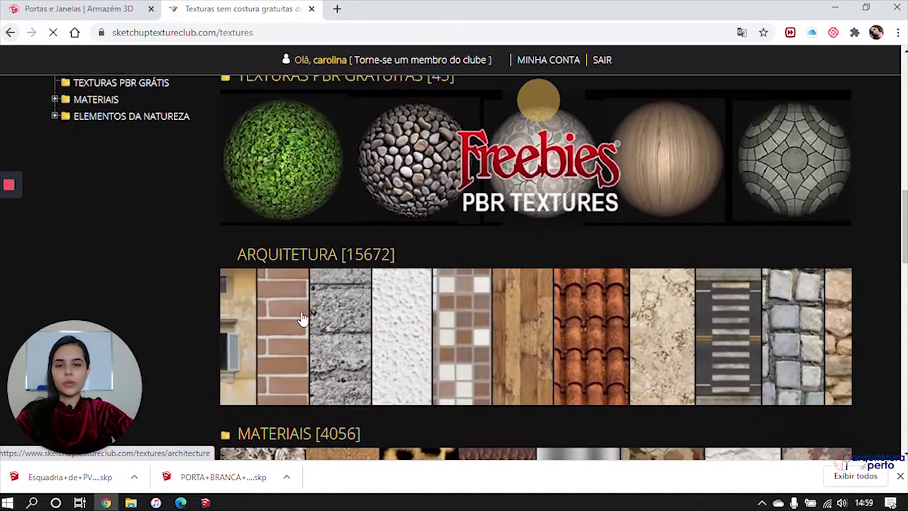
click(301, 316)
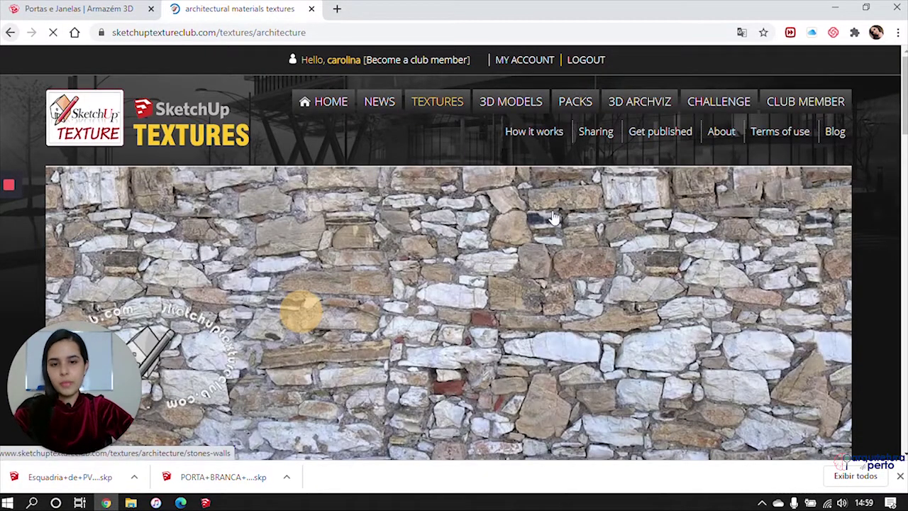
scroll(567, 209, down, 15)
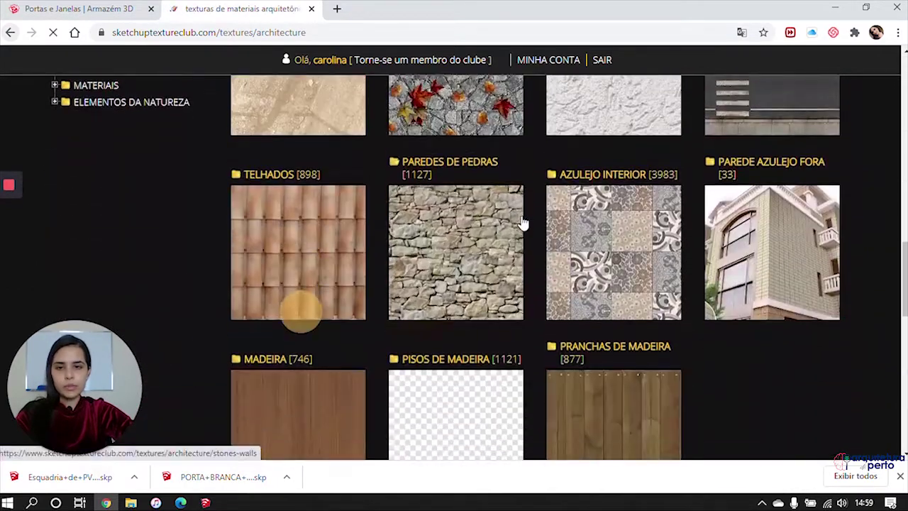
scroll(522, 223, down, 3)
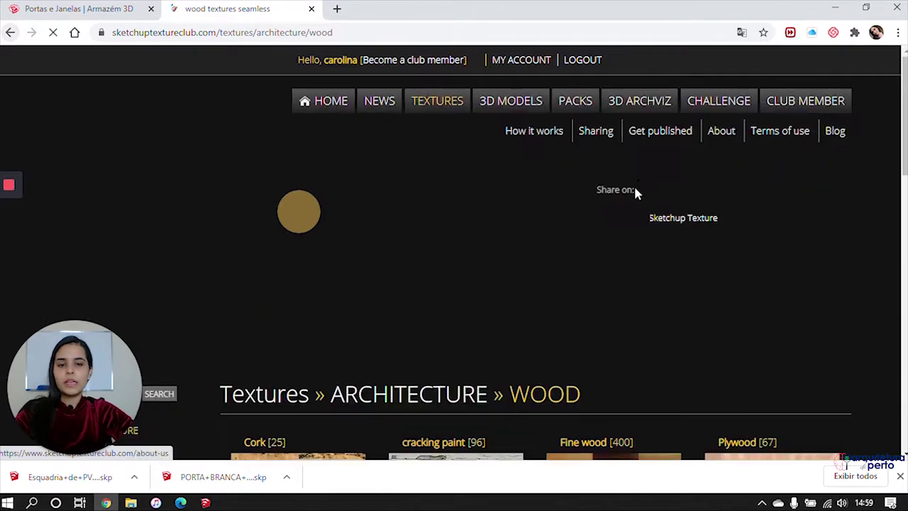
Open the Fine wood textures and go to their Medium wood subcategory
scroll(634, 188, down, 3)
click(621, 284)
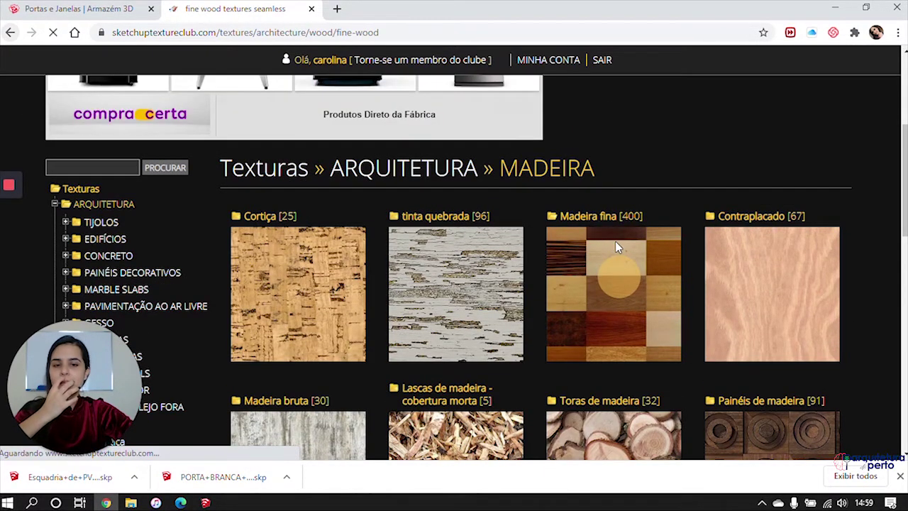
scroll(629, 261, down, 4)
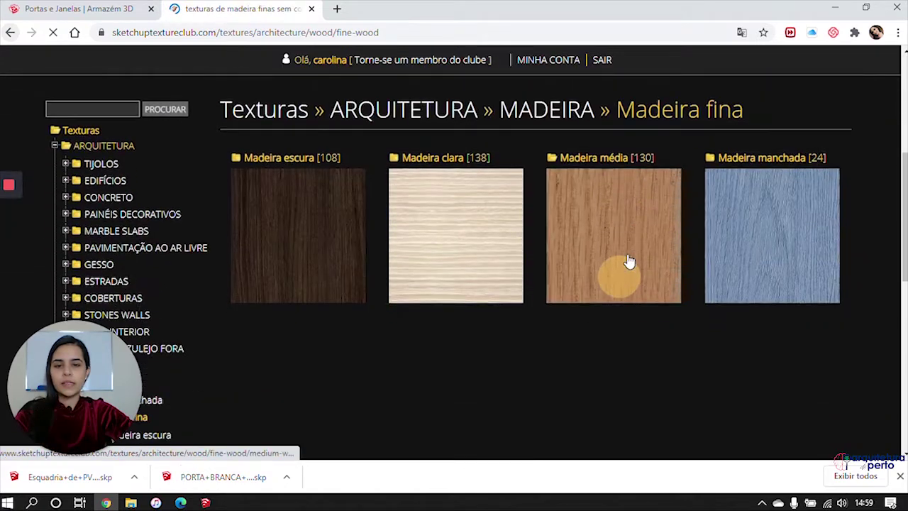
scroll(629, 261, down, 1)
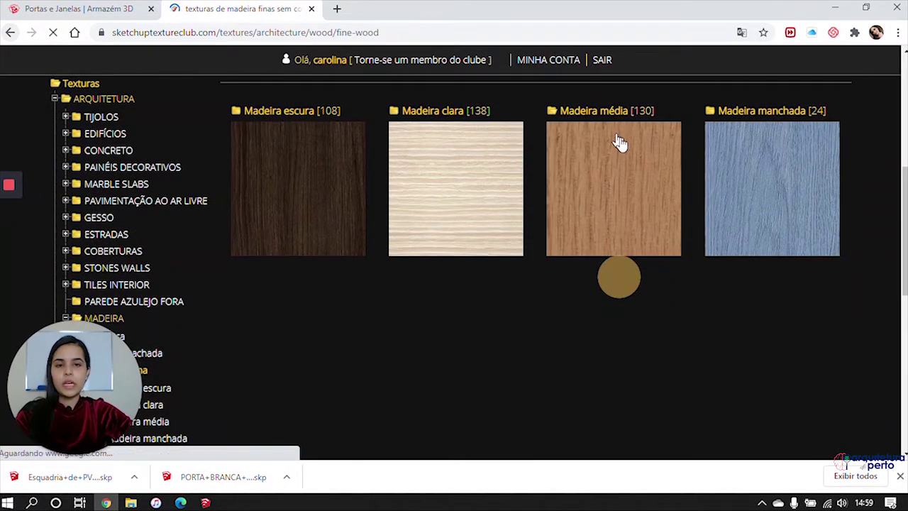
click(662, 151)
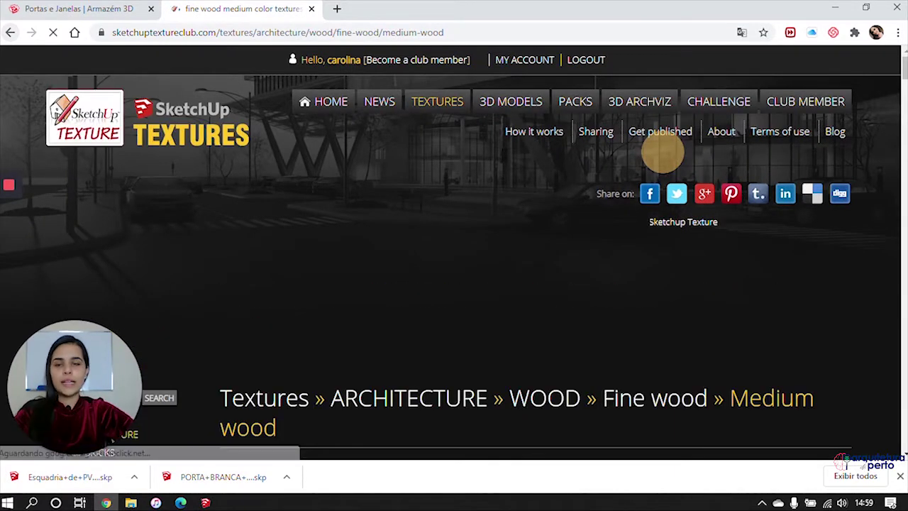
Browse the medium wood textures and open the seamless European cherry wood texture 04493
scroll(794, 233, down, 5)
scroll(792, 238, down, 1)
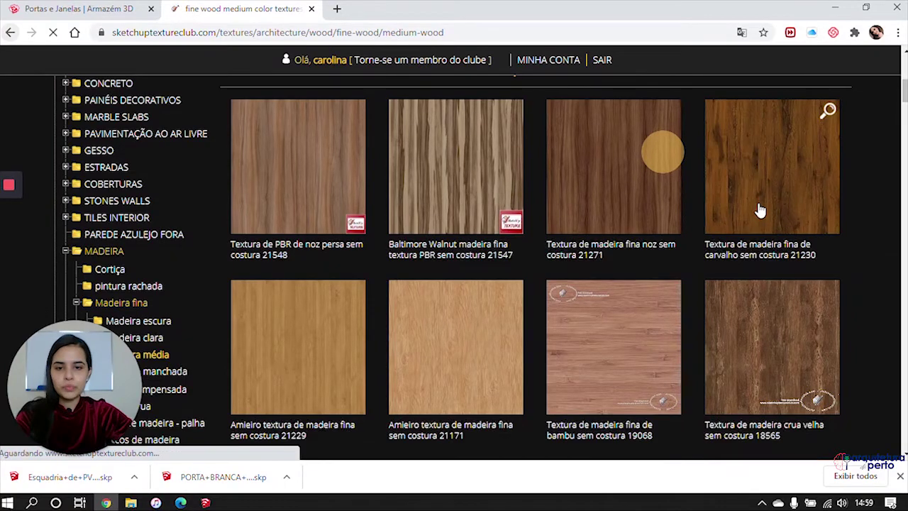
scroll(759, 210, down, 3)
scroll(745, 237, down, 2)
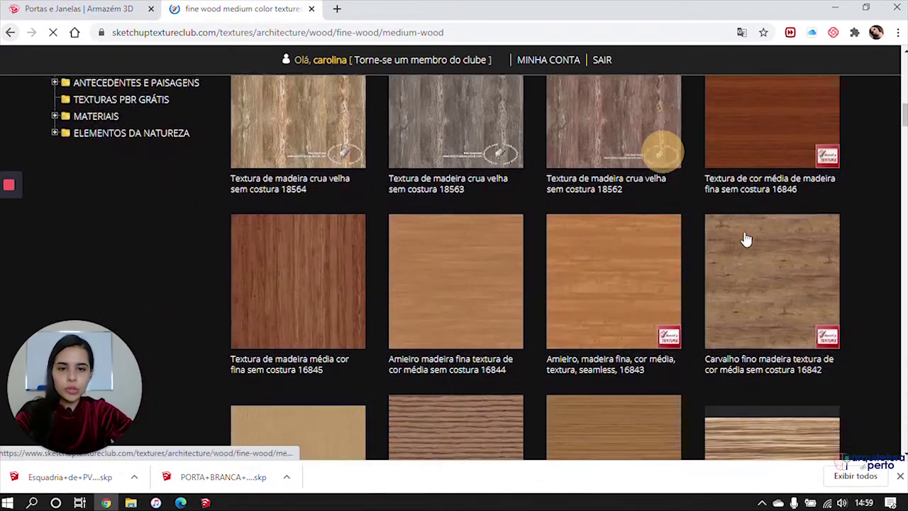
scroll(746, 240, down, 5)
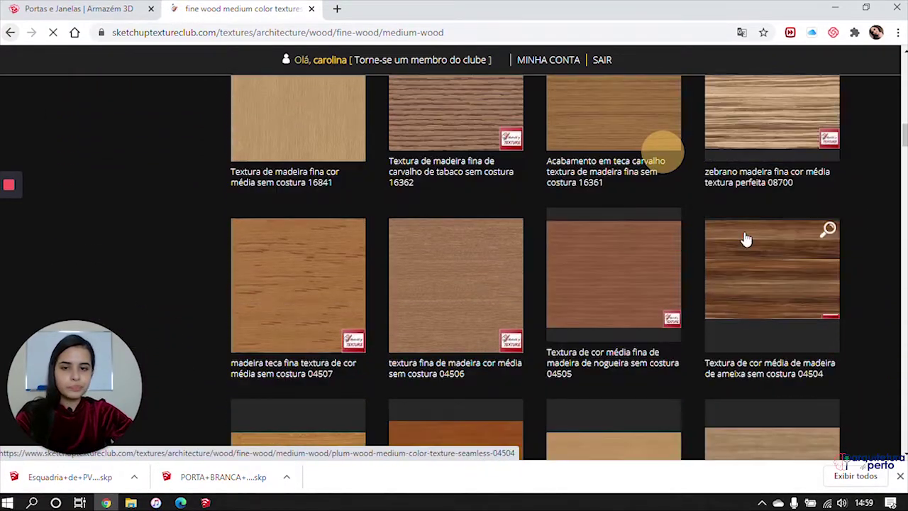
scroll(745, 240, down, 7)
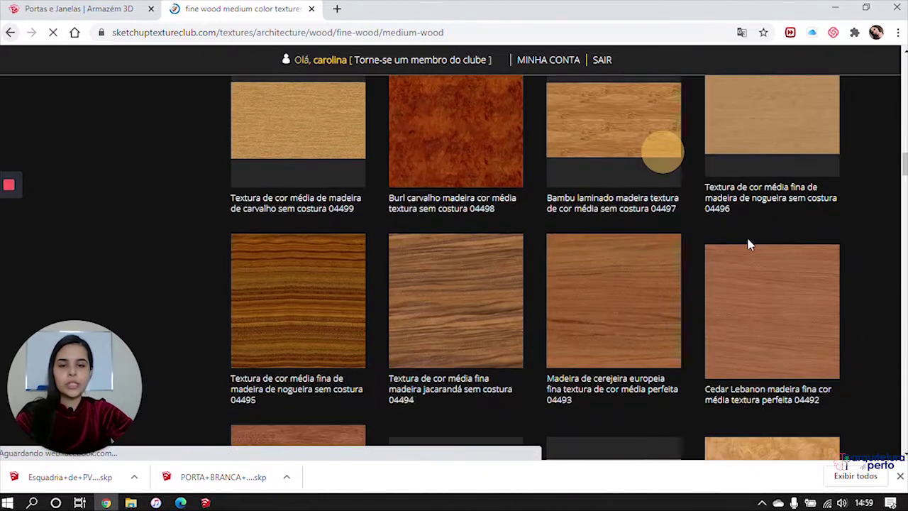
scroll(749, 246, down, 1)
scroll(752, 248, down, 1)
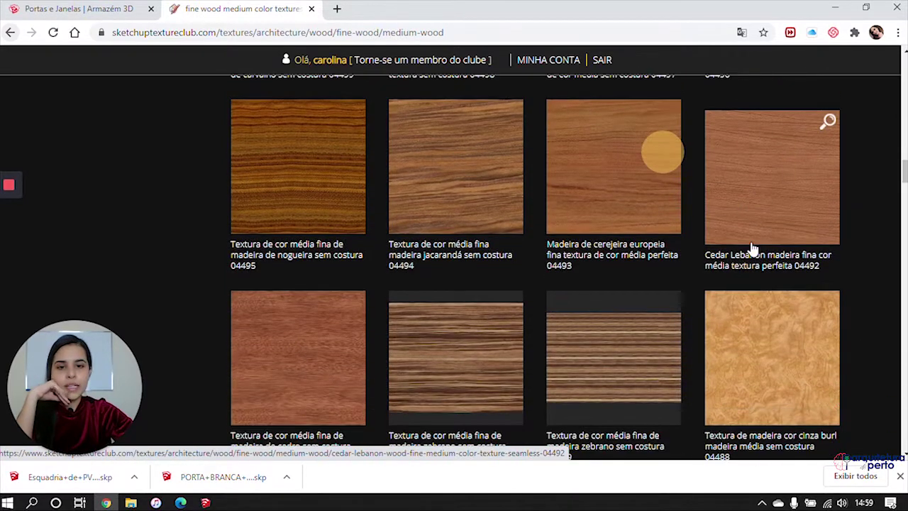
click(608, 183)
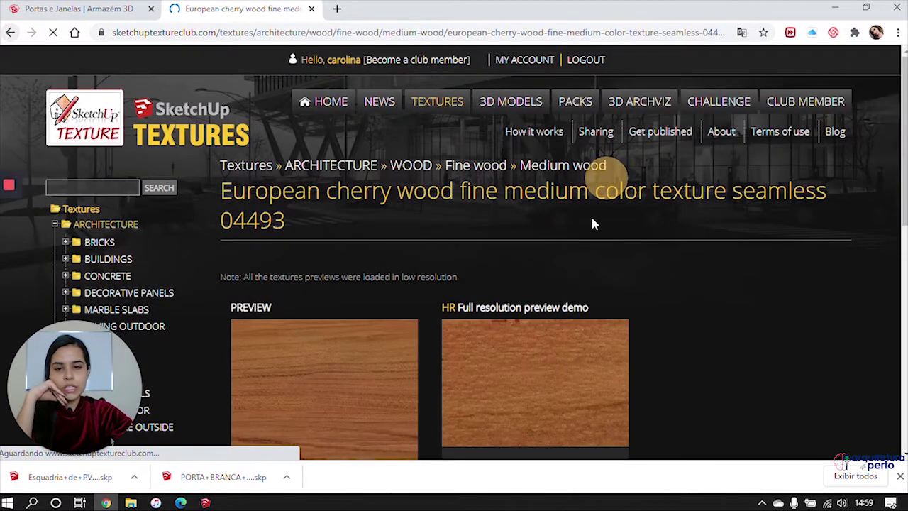
Download the free 1000 x 1000 px version of the cherry wood texture and open the downloaded ZIP archive with its JPG image
scroll(592, 222, down, 3)
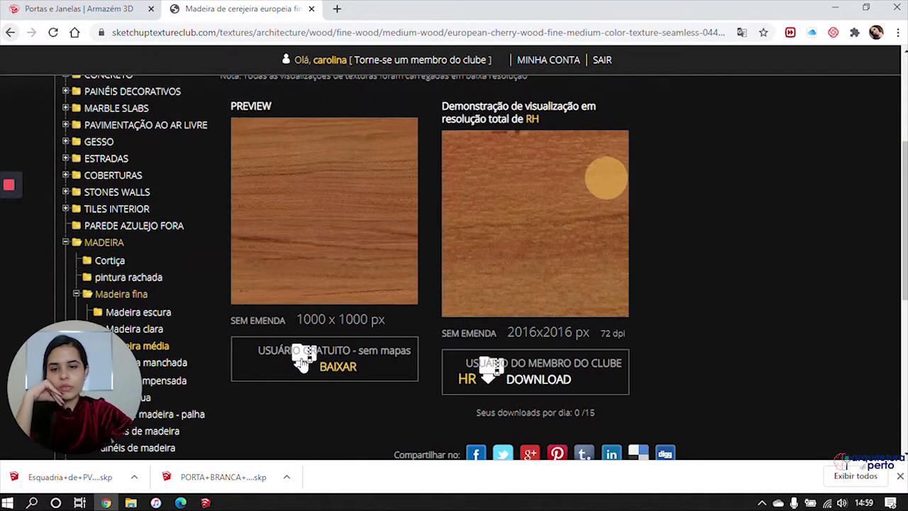
click(339, 373)
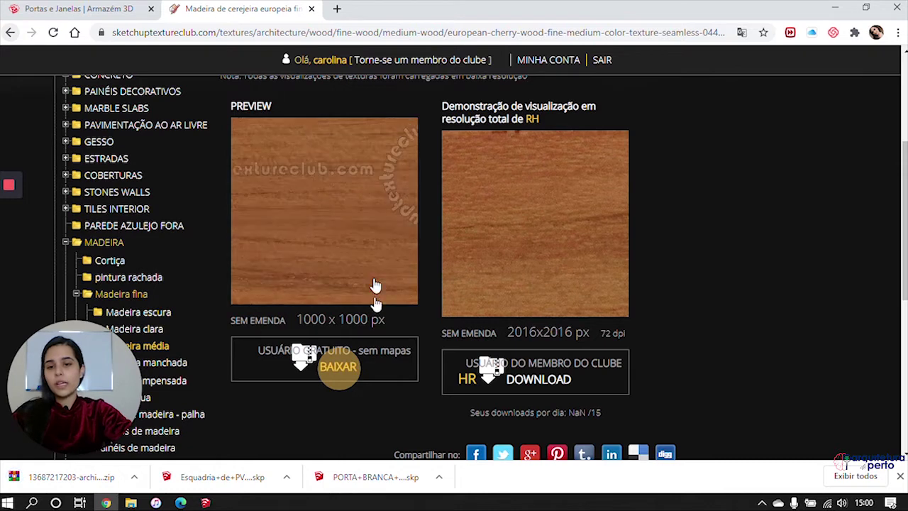
click(72, 480)
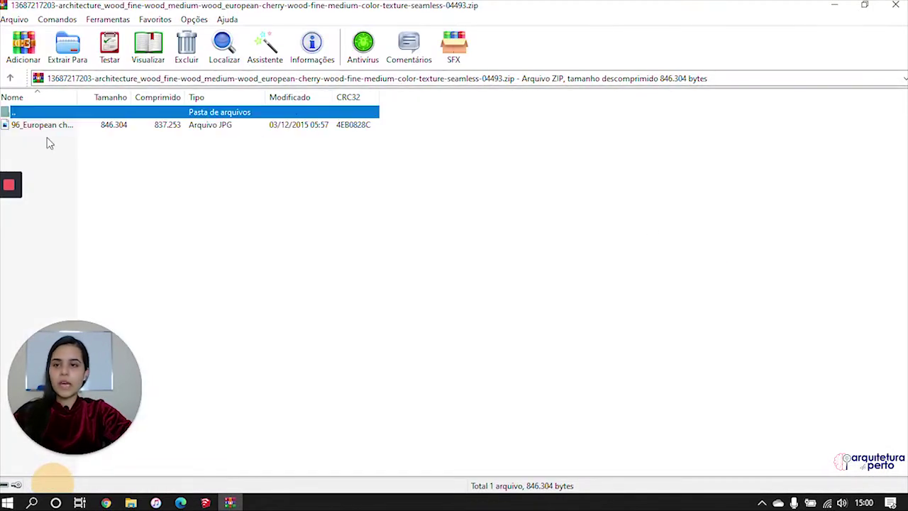
click(33, 129)
Switch to the bedroom model in SketchUp and choose the dark red Cor A08 as the paint material
click(204, 502)
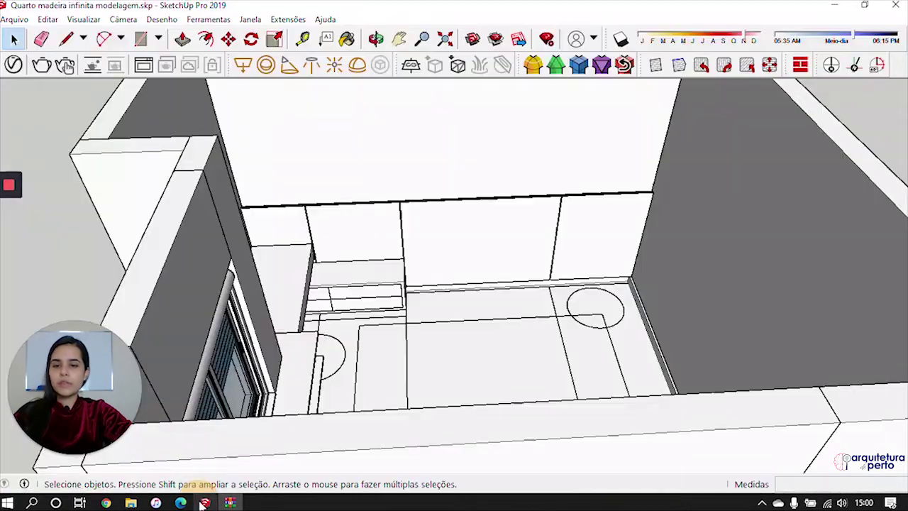
middle_drag(497, 282, 461, 205)
scroll(458, 206, up, 2)
key(b)
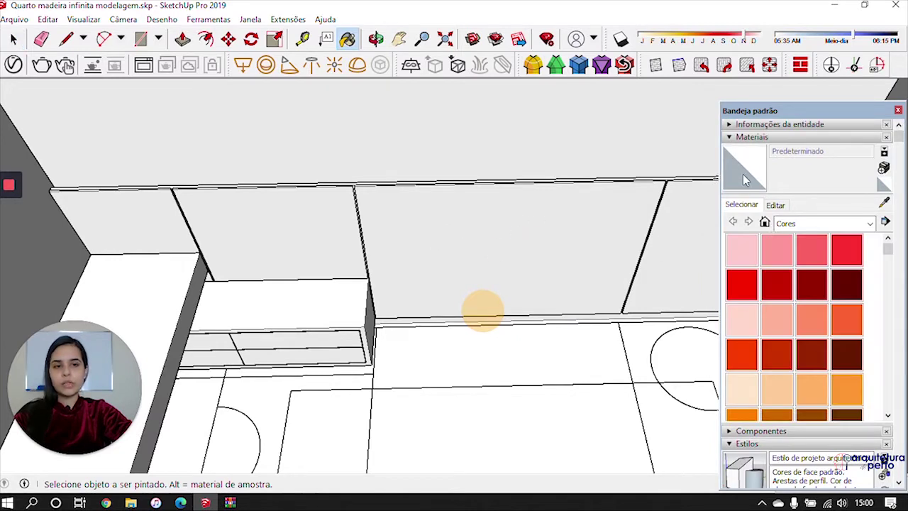
click(776, 205)
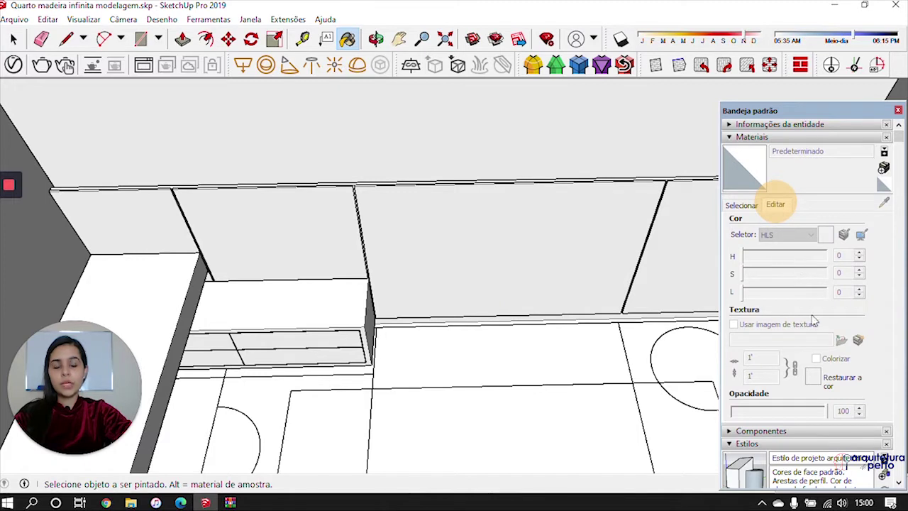
click(730, 205)
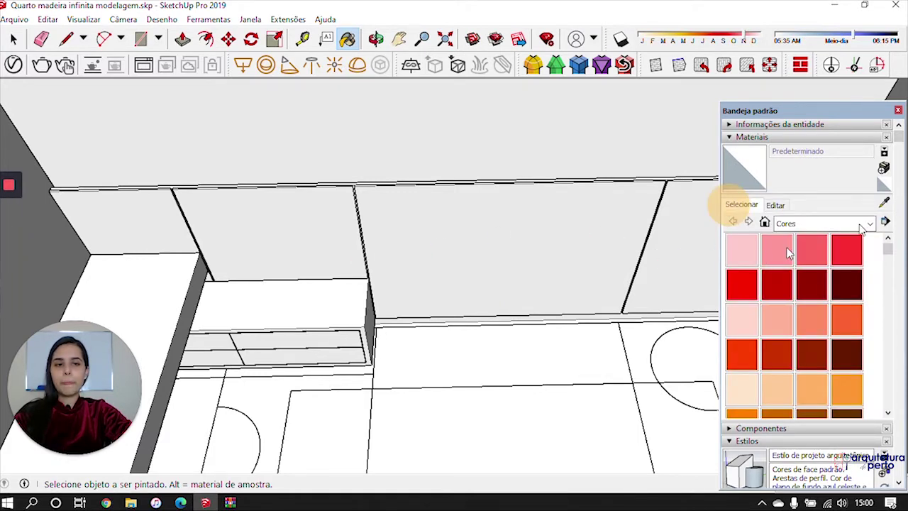
click(846, 283)
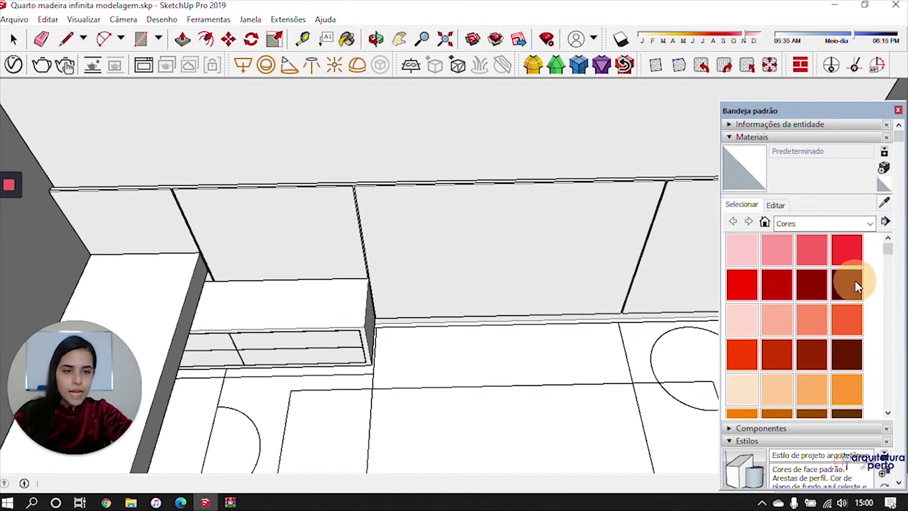
Paint the four panels of the low wall panelling with Cor A08
click(509, 238)
click(309, 222)
click(162, 221)
shift+middle_drag(591, 246, 421, 269)
click(529, 259)
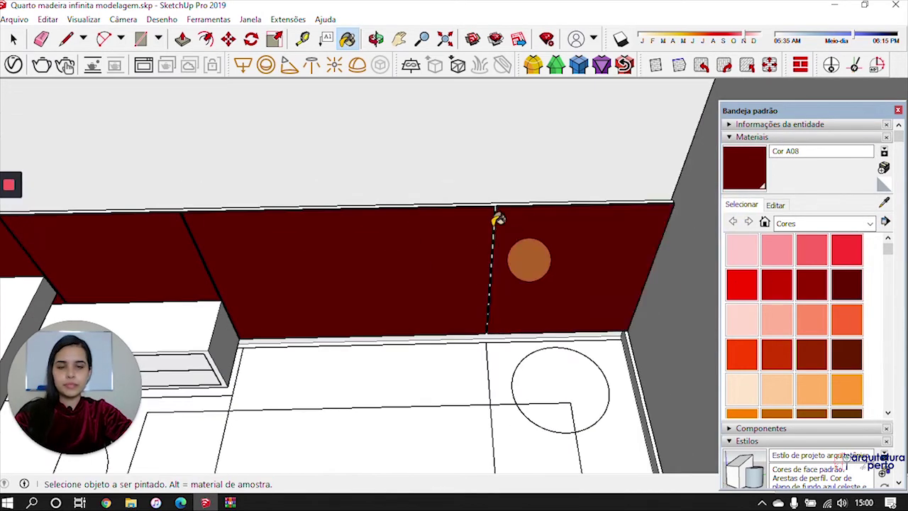
Paint the narrow joint between the wall panels and the panelling's top edge strips with Cor A08
scroll(520, 193, up, 8)
click(485, 189)
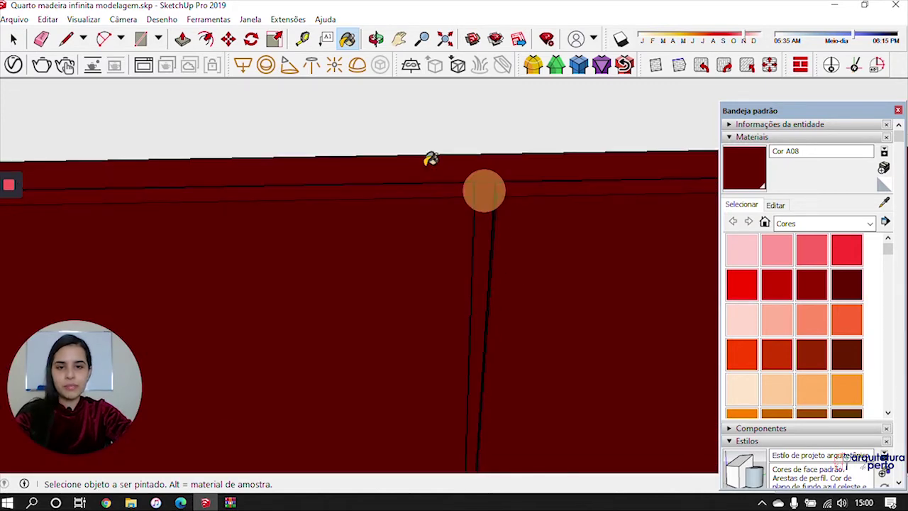
middle_drag(429, 163, 405, 157)
click(359, 155)
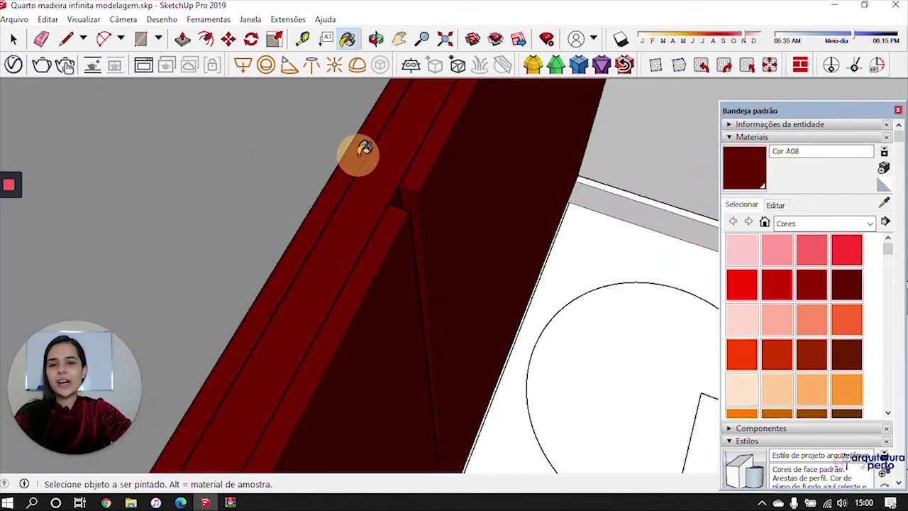
Paint the two stacked boards below the window with Cor A08
key(space)
scroll(359, 162, down, 6)
middle_drag(600, 289, 334, 282)
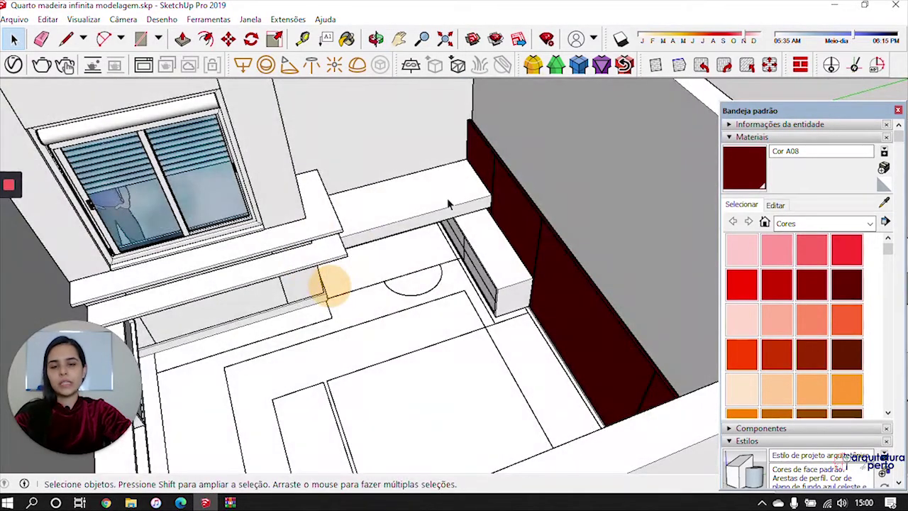
middle_drag(476, 300, 600, 207)
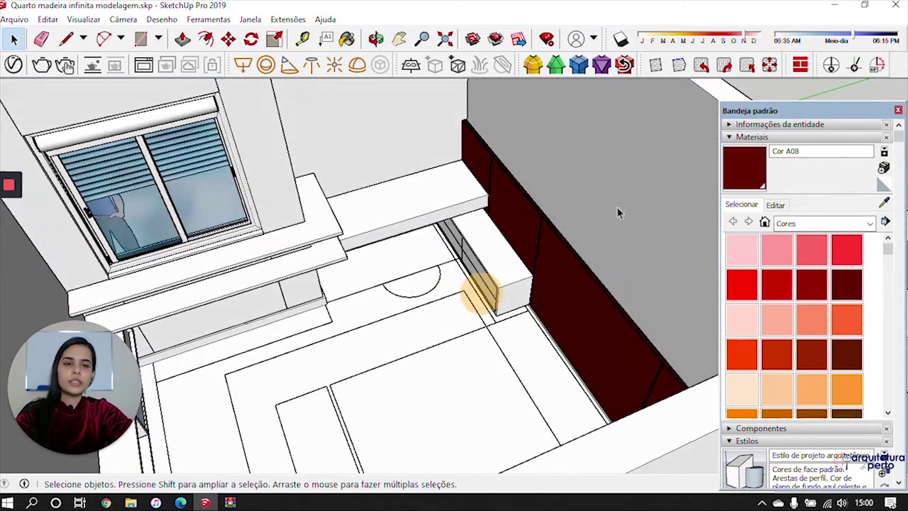
click(742, 164)
scroll(519, 255, up, 3)
scroll(519, 254, down, 2)
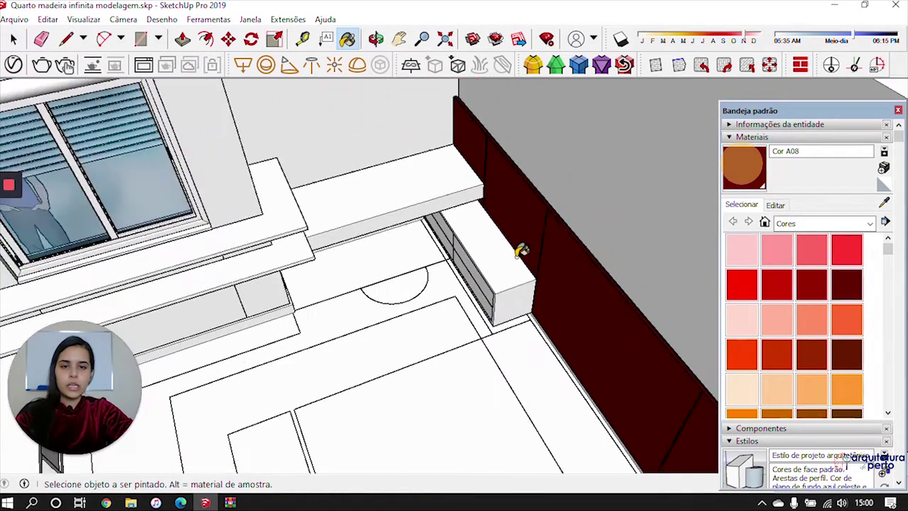
middle_drag(474, 287, 512, 296)
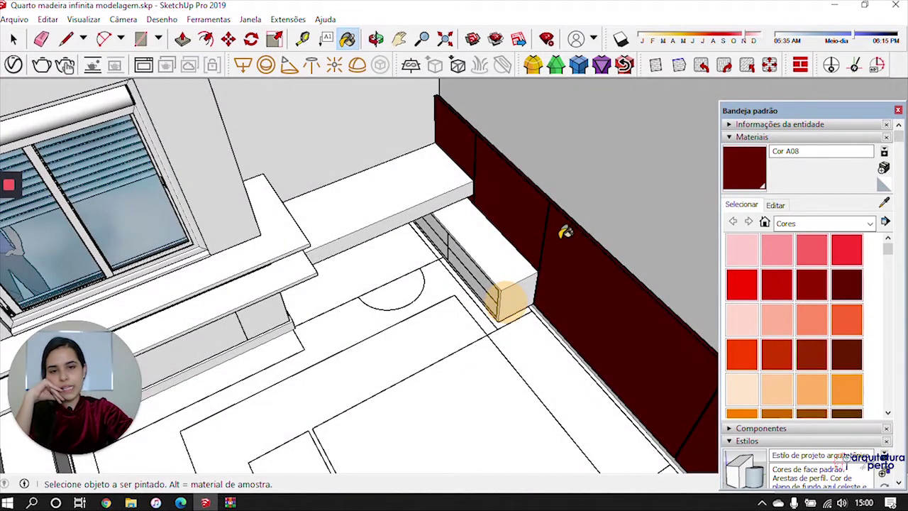
click(279, 236)
click(287, 273)
Paint the drawer fronts of the low cabinet next to the panelled wall with Cor A08
scroll(469, 241, up, 3)
scroll(471, 241, up, 2)
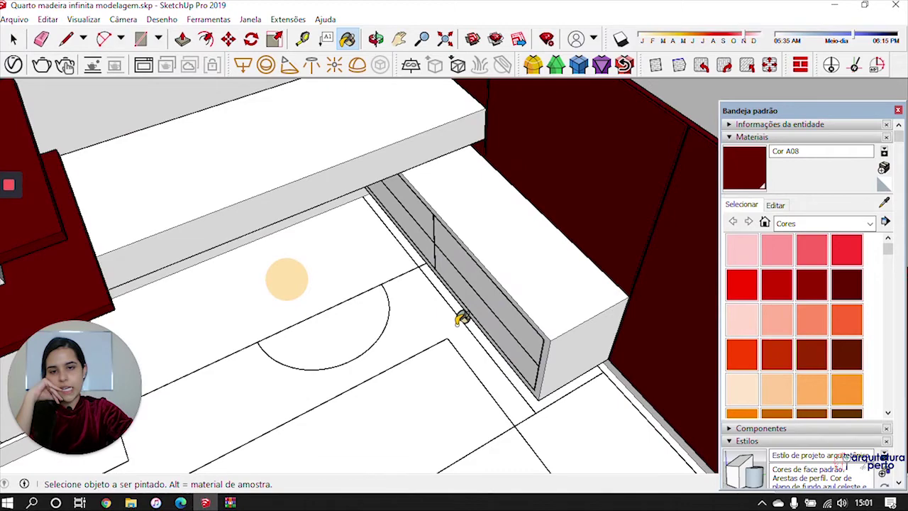
middle_drag(462, 320, 495, 258)
click(494, 266)
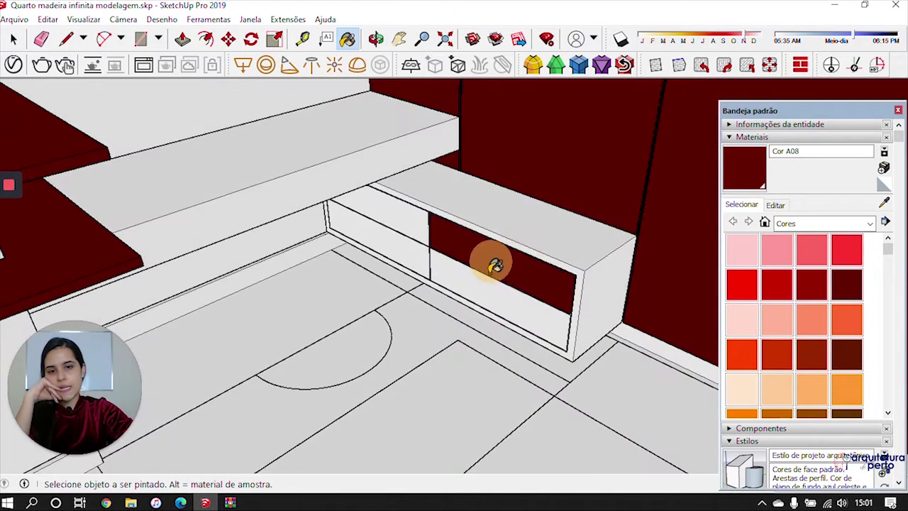
click(417, 236)
Paint the lower and upper panels of the large wall beside the door with Cor A08
mouse_move(419, 228)
middle_down()
mouse_move(428, 227)
mouse_move(466, 300)
mouse_move(653, 307)
mouse_move(560, 310)
mouse_move(526, 275)
mouse_move(492, 259)
mouse_move(583, 308)
mouse_move(659, 326)
mouse_move(282, 353)
middle_up()
scroll(242, 191, up, 5)
scroll(400, 295, down, 6)
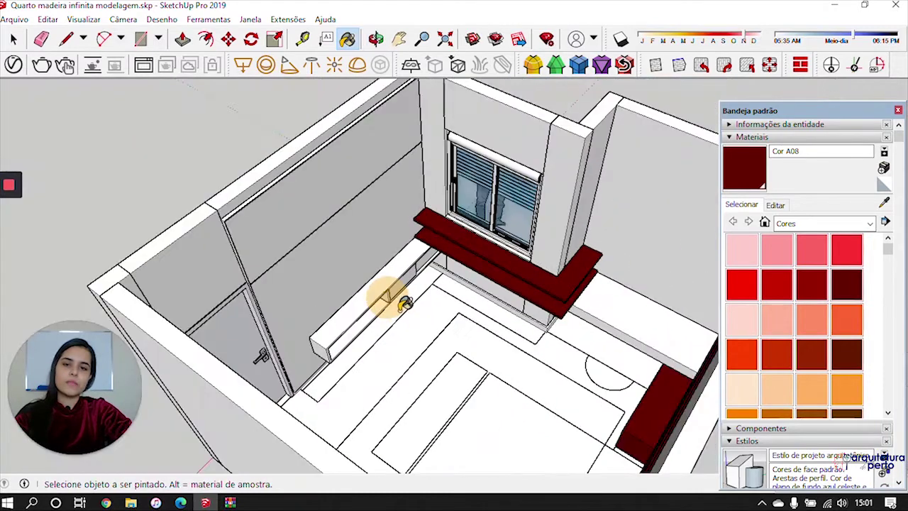
click(346, 248)
click(310, 185)
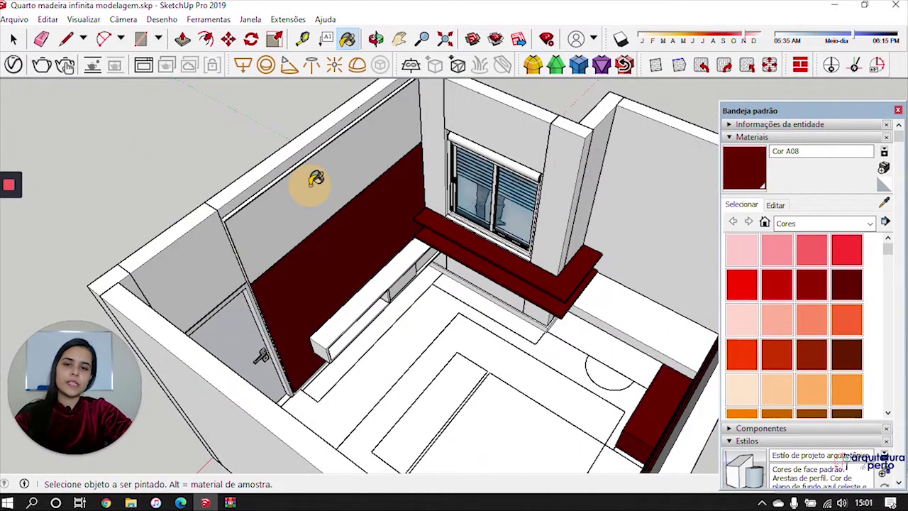
Paint the long cabinet on the door-side wall and the bench top beside the window column with Cor A08
mouse_move(450, 371)
middle_down()
mouse_move(531, 304)
mouse_move(520, 352)
mouse_move(522, 343)
middle_up()
middle_drag(627, 211, 614, 304)
mouse_move(543, 304)
middle_down()
mouse_move(501, 280)
mouse_move(511, 282)
middle_up()
key(b)
click(594, 254)
scroll(353, 321, up, 3)
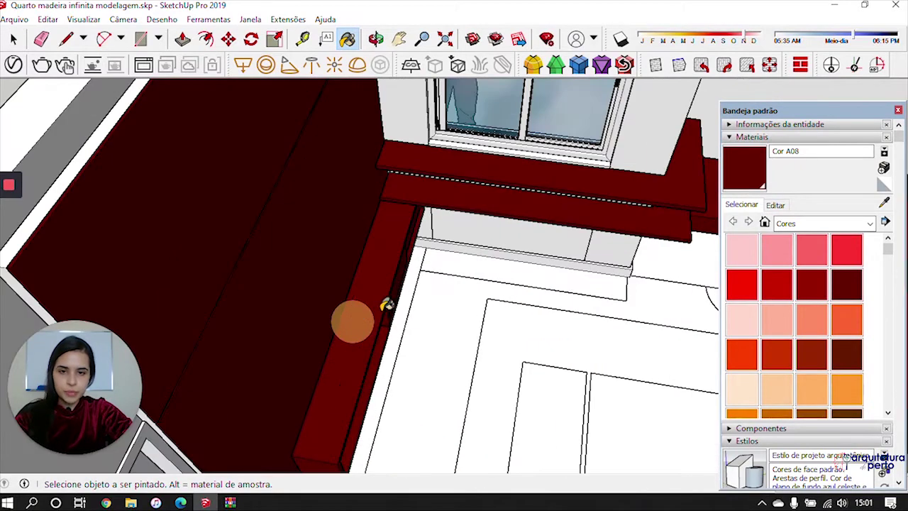
middle_drag(380, 307, 274, 253)
scroll(361, 312, down, 5)
mouse_move(434, 339)
middle_down()
mouse_move(618, 442)
mouse_move(192, 286)
mouse_move(229, 319)
mouse_move(379, 361)
middle_up()
scroll(379, 361, up, 3)
key(b)
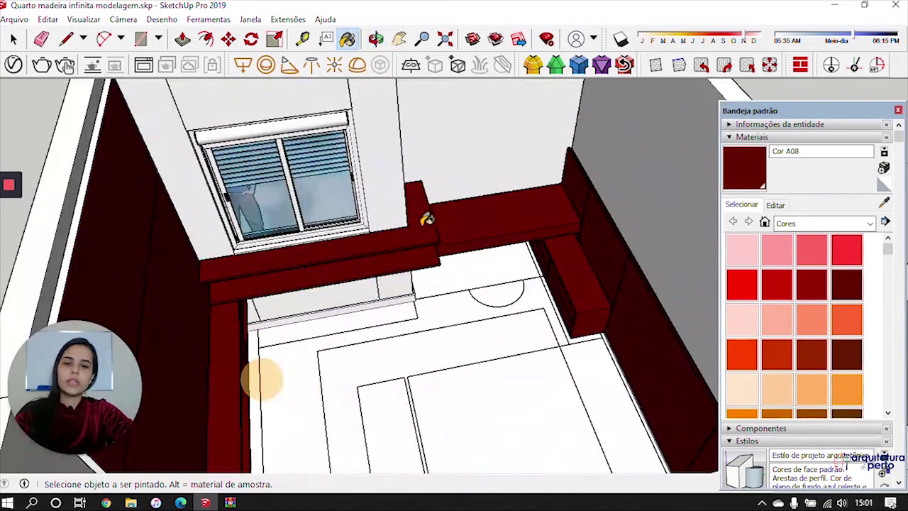
Paint the two stacked boards below the window with Cor B06
click(781, 353)
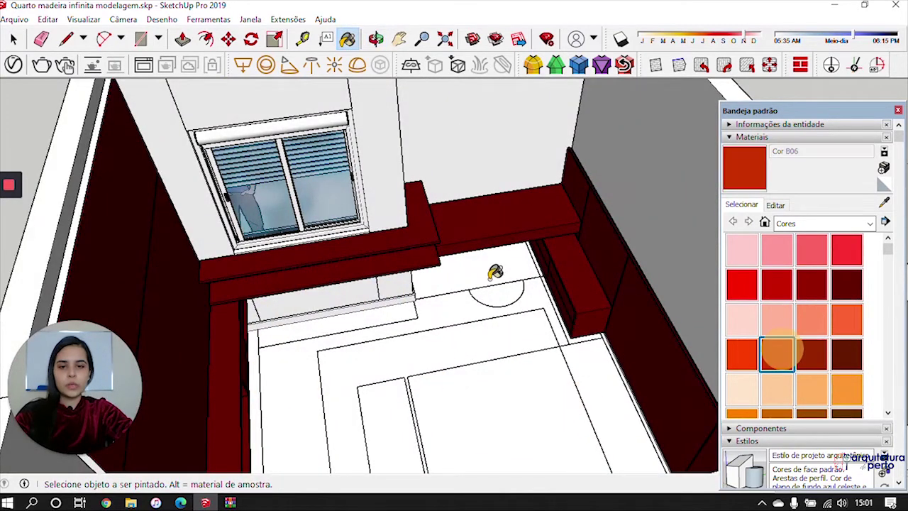
click(423, 237)
click(424, 257)
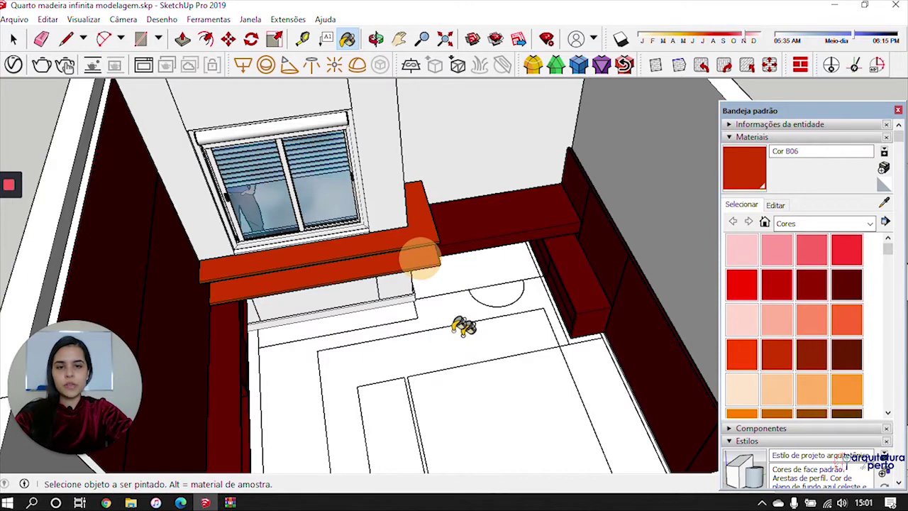
Paint the drawer fronts of the low cabinet beside the panelled wall with Cor B06
scroll(457, 324, up, 2)
middle_drag(452, 321, 543, 285)
scroll(576, 231, up, 5)
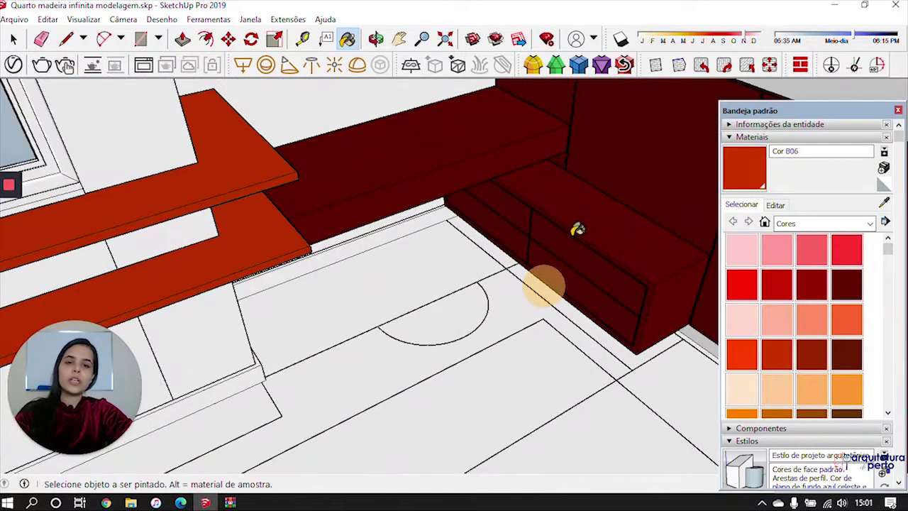
click(583, 259)
click(570, 284)
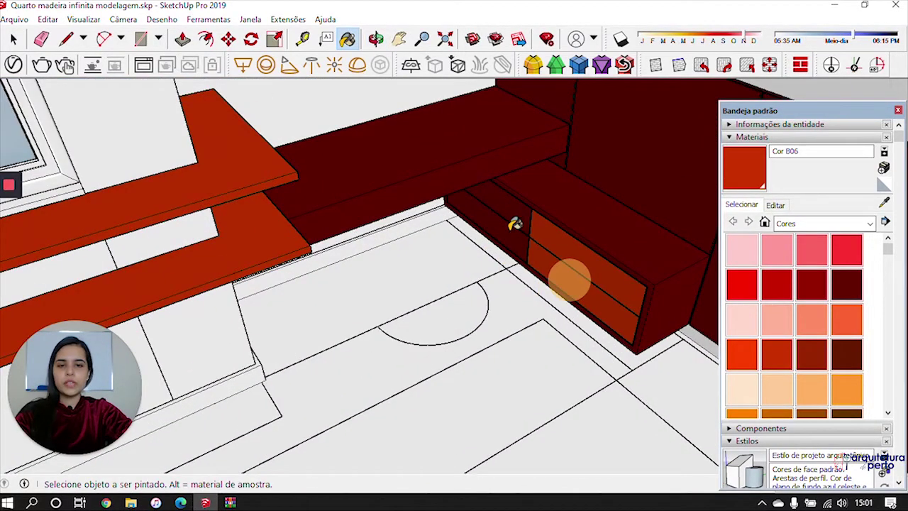
click(507, 231)
scroll(541, 318, down, 10)
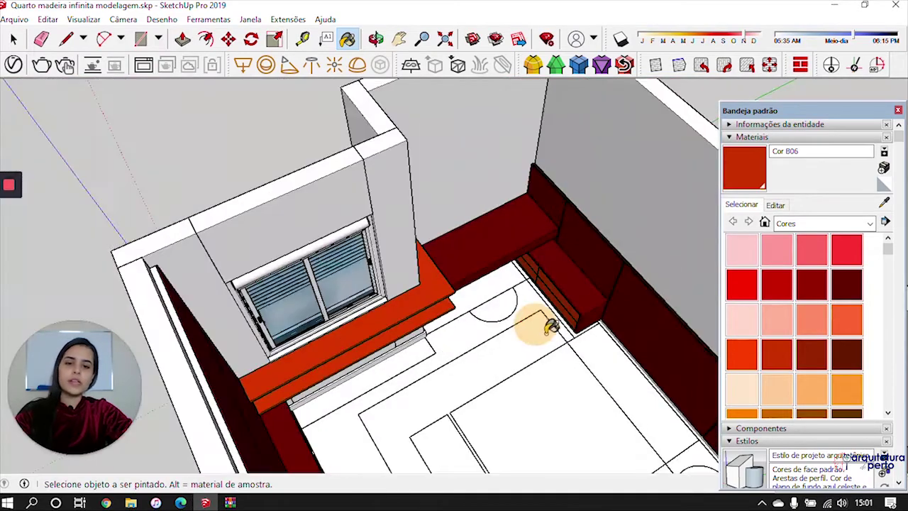
mouse_move(546, 314)
middle_down()
mouse_move(392, 254)
mouse_move(229, 241)
mouse_move(516, 316)
middle_up()
key(space)
Sample the Cor A08 material from a panel on the panelled wall
scroll(515, 316, up, 4)
scroll(593, 288, up, 1)
middle_drag(592, 288, 506, 206)
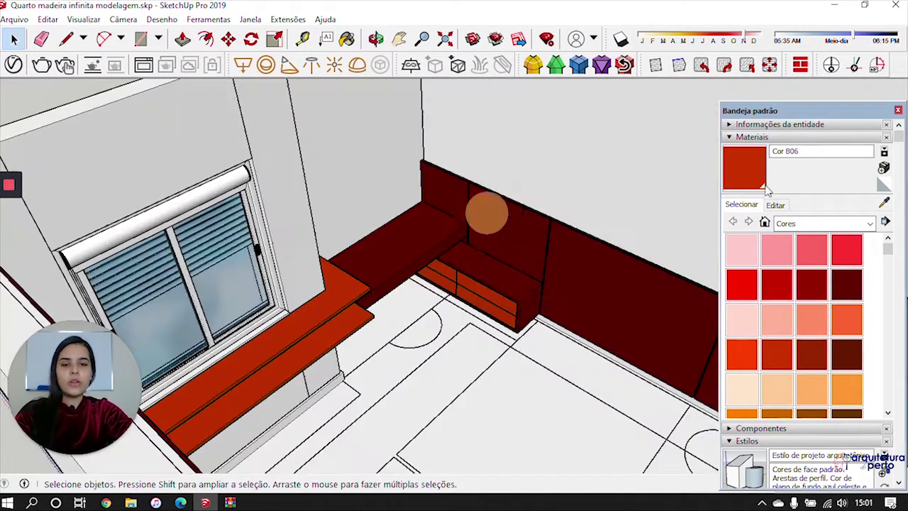
click(883, 204)
click(640, 267)
mouse_move(551, 318)
middle_down()
mouse_move(636, 339)
mouse_move(454, 340)
mouse_move(444, 323)
mouse_move(400, 300)
middle_up()
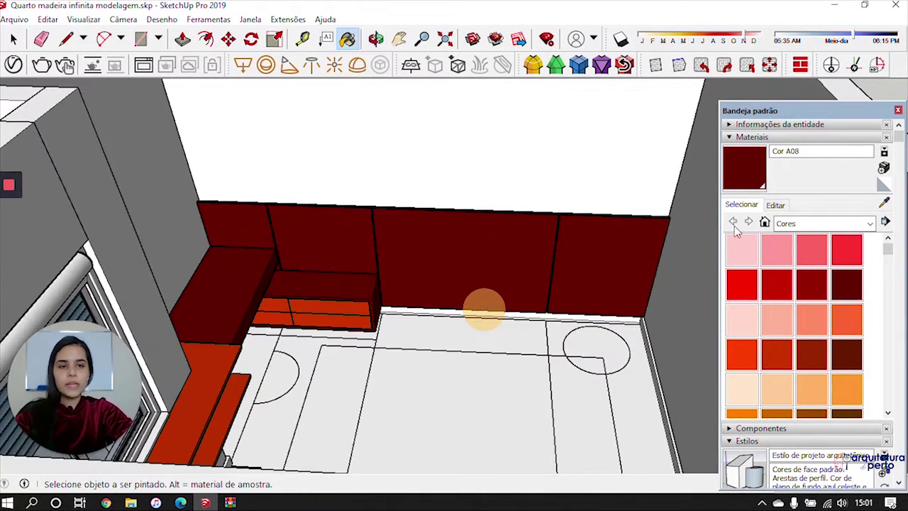
Start choosing a texture image for Cor A08 and open the Área de trabalho > SKETCHUP > Texturas folder on the desktop
click(777, 204)
click(843, 340)
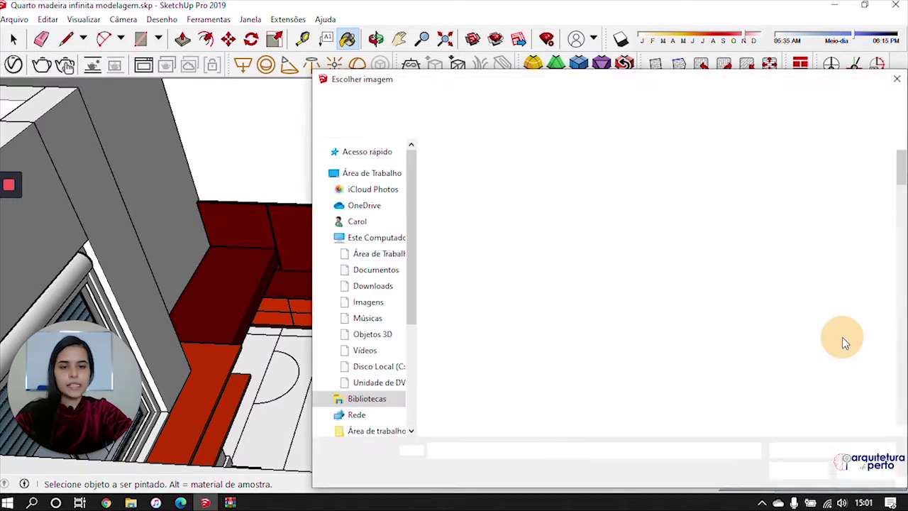
click(383, 254)
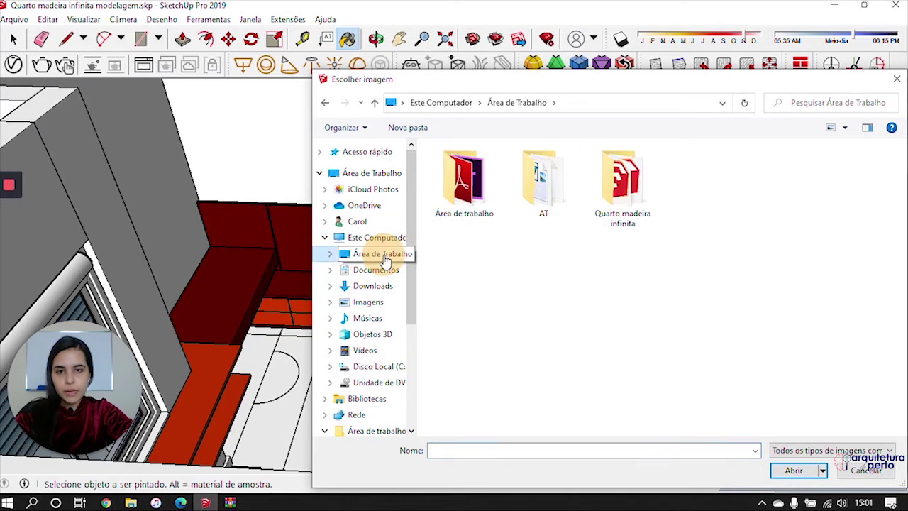
double_click(481, 190)
click(486, 265)
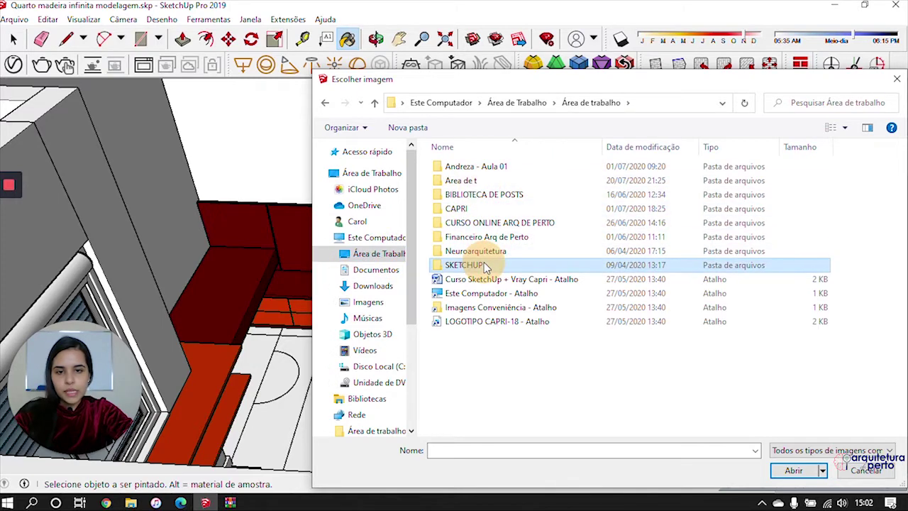
double_click(486, 266)
double_click(465, 194)
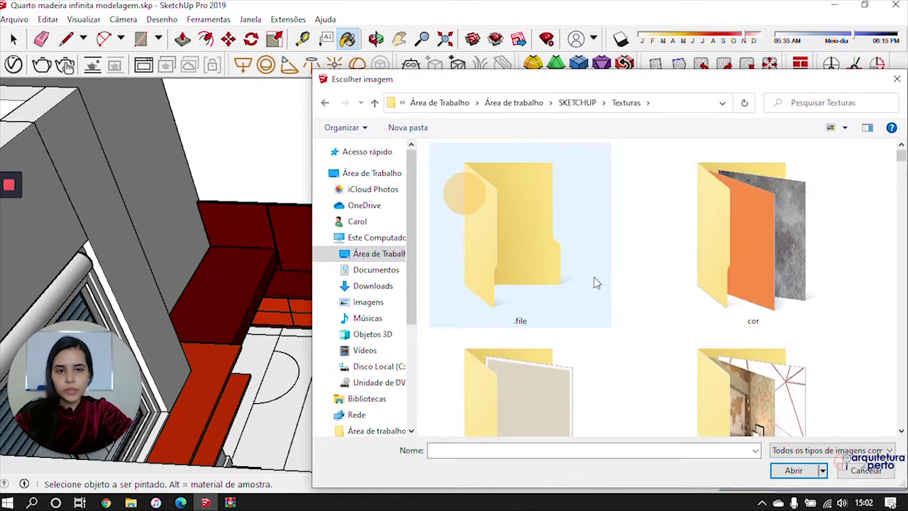
Load "96_European cherry wood fine medium color texture-seamless.jpg" as the Cor A08 texture and dismiss the antivirus alert
scroll(760, 287, down, 1)
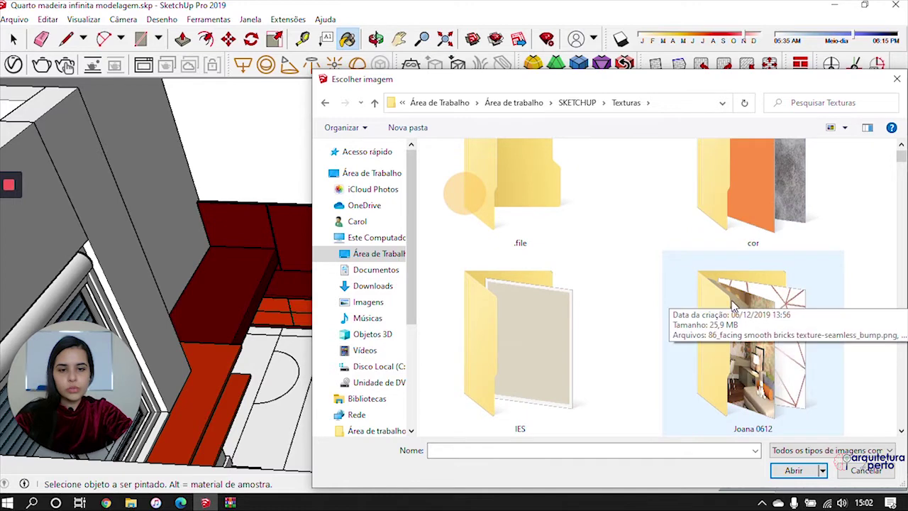
scroll(730, 305, down, 10)
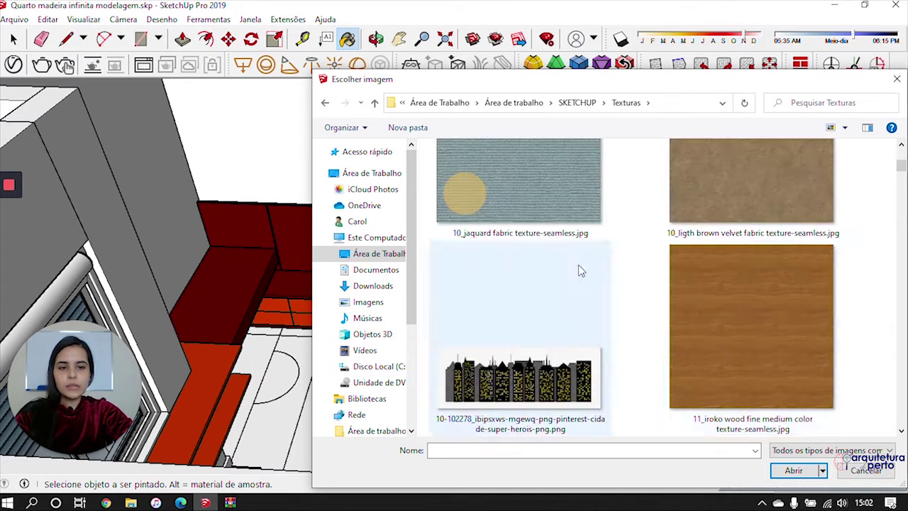
scroll(616, 291, down, 5)
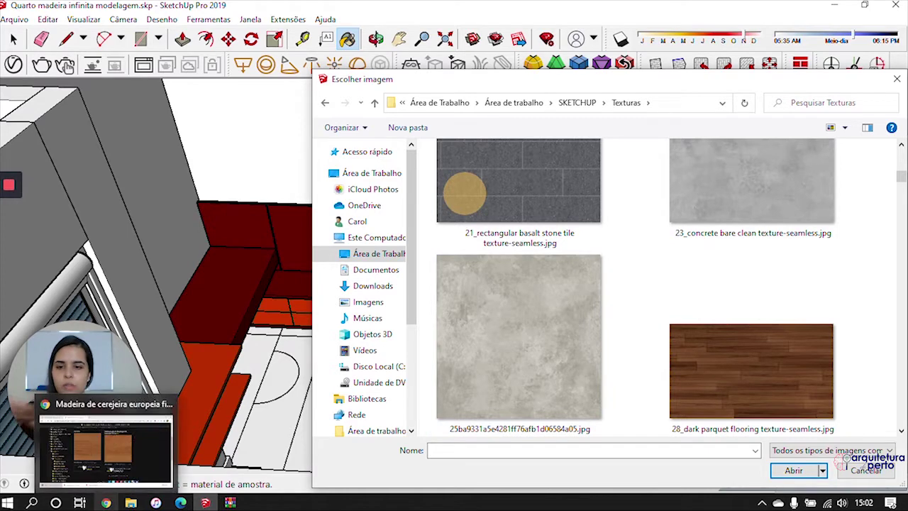
click(232, 503)
mouse_move(64, 128)
mouse_down()
mouse_move(233, 246)
mouse_move(205, 502)
mouse_move(626, 362)
mouse_up()
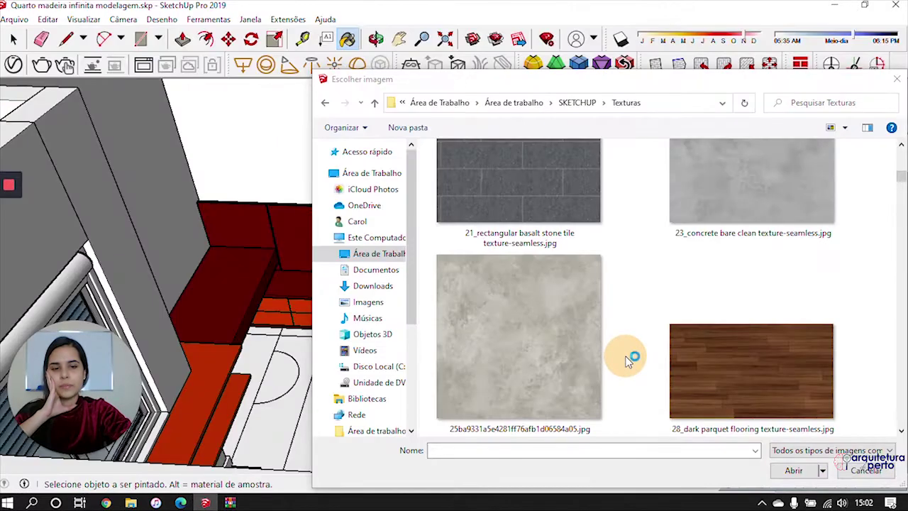
click(240, 190)
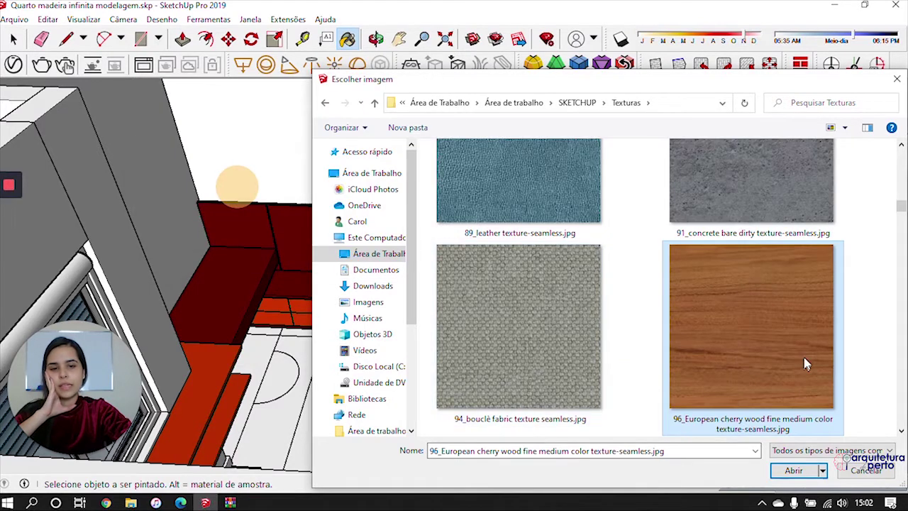
click(773, 344)
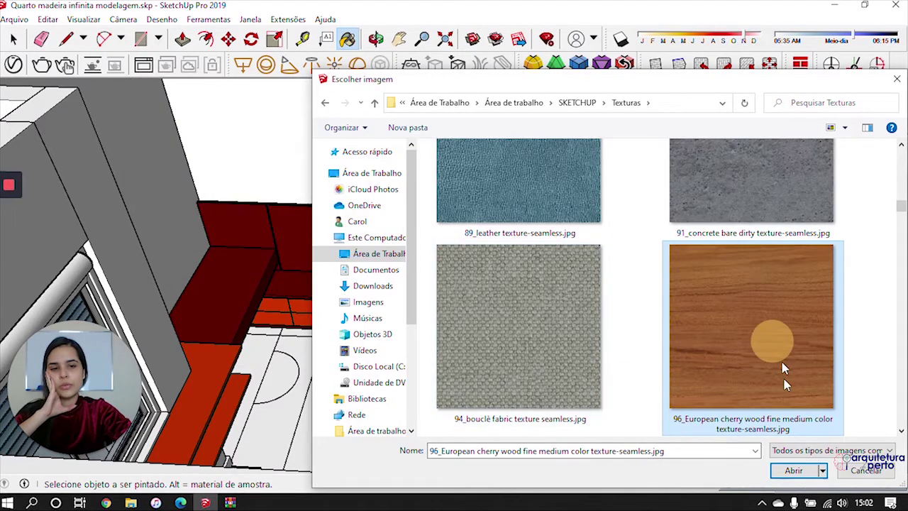
click(793, 470)
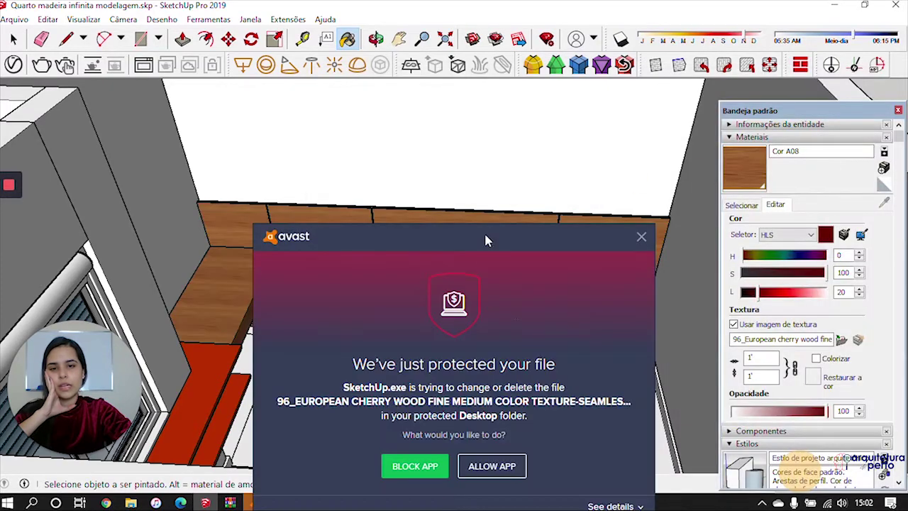
click(640, 235)
Set the Cor A08 texture width to 30 cm
scroll(422, 240, up, 2)
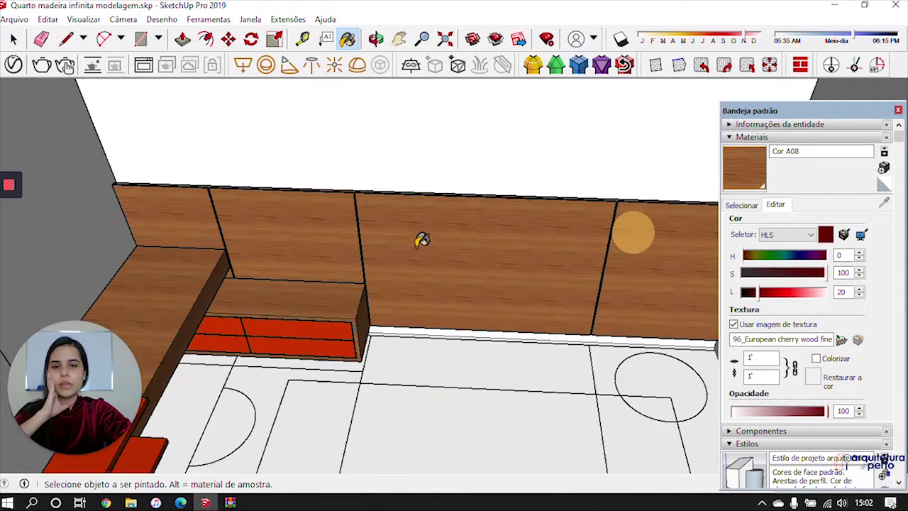
middle_drag(474, 312, 551, 246)
scroll(549, 248, up, 3)
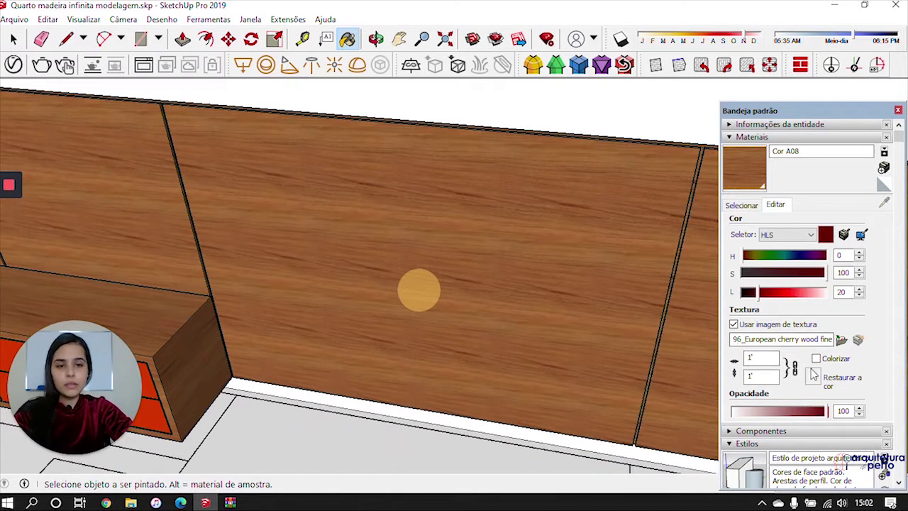
double_click(753, 358)
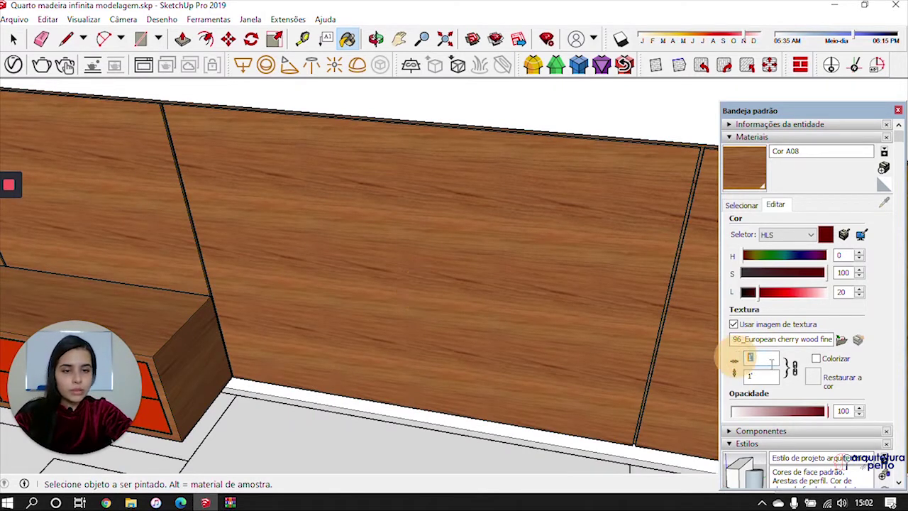
text(30)
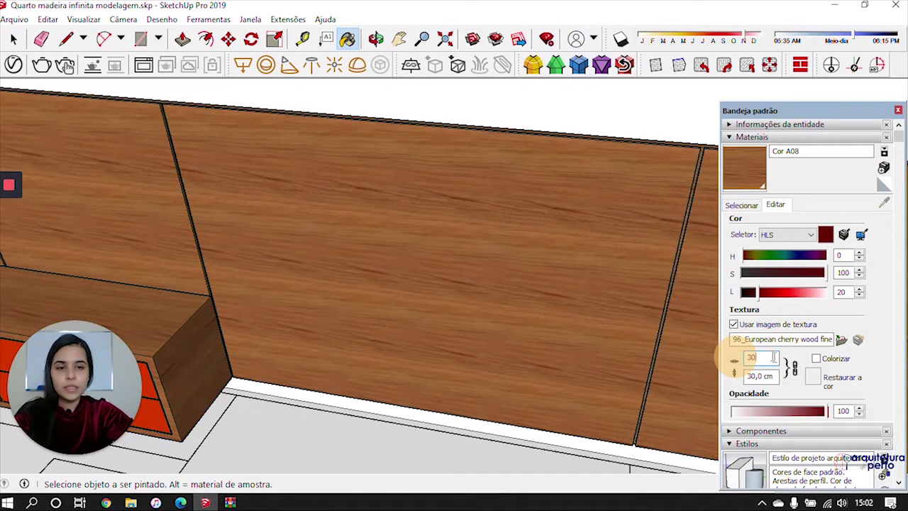
Set the Cor A08 texture width to 60 cm and check the grain on the wall panels
text(60)
scroll(414, 259, down, 4)
middle_drag(404, 282, 430, 260)
scroll(588, 307, up, 3)
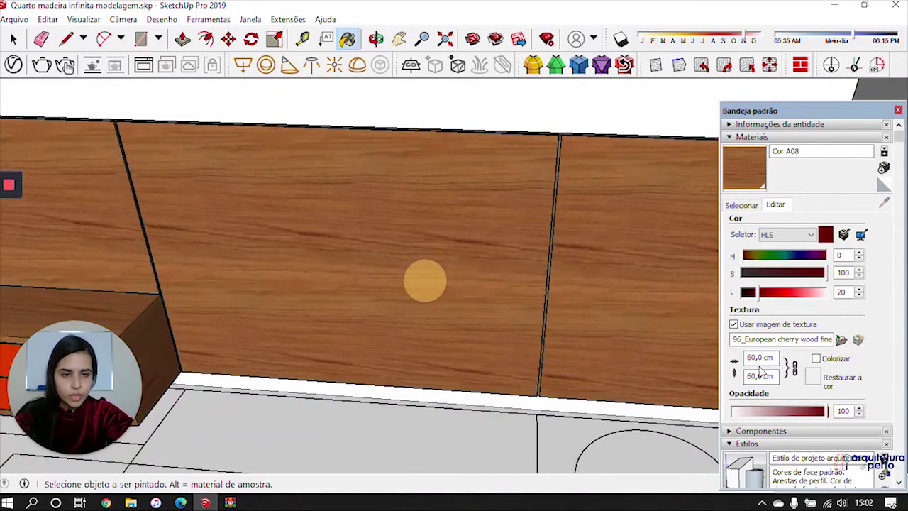
Set the Cor A08 texture width to 80 cm and check the grain on the wall panels
click(753, 357)
text(80)
key(Return)
scroll(617, 320, down, 3)
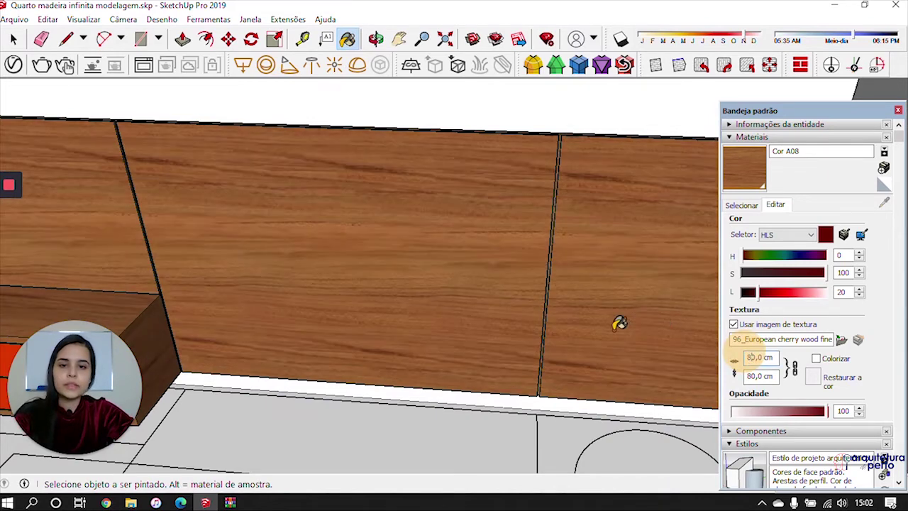
middle_drag(543, 340, 414, 351)
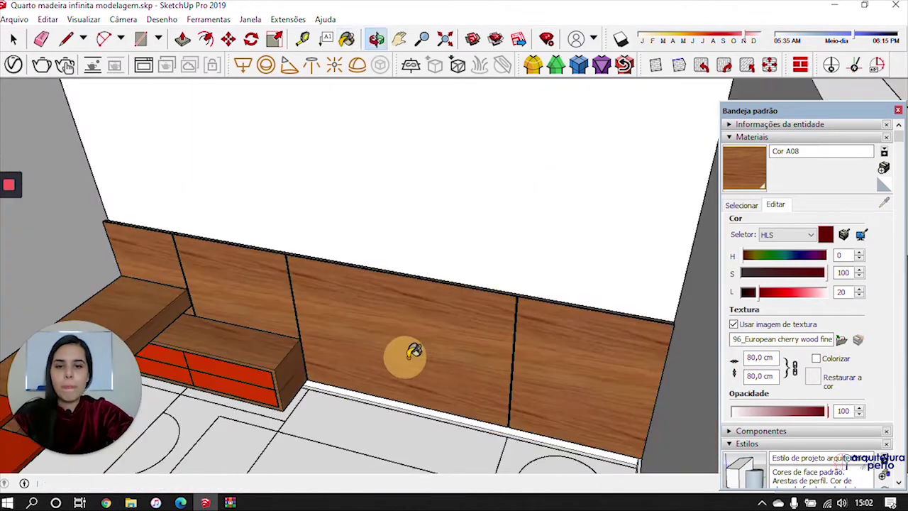
Set the Cor A08 texture width to 50 cm and check the grain on the wall panels
click(743, 359)
text(50)
key(Return)
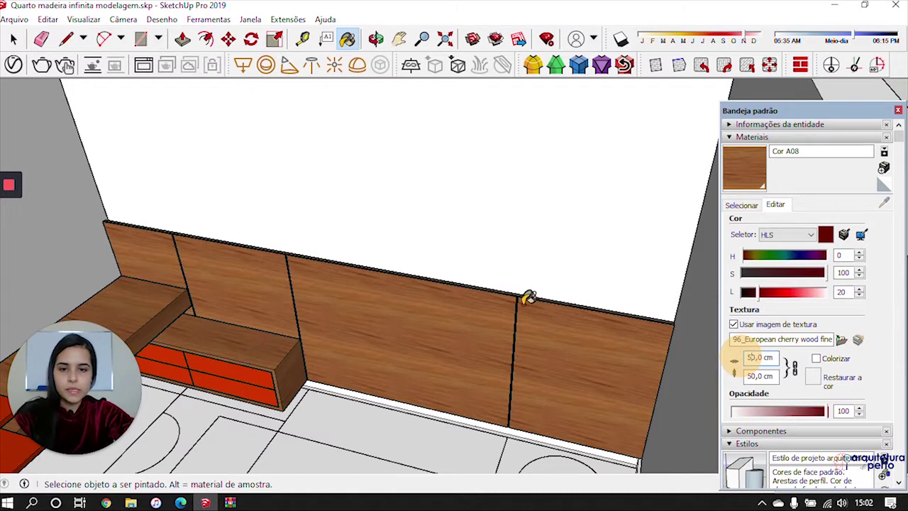
scroll(521, 298, down, 3)
middle_drag(517, 298, 549, 333)
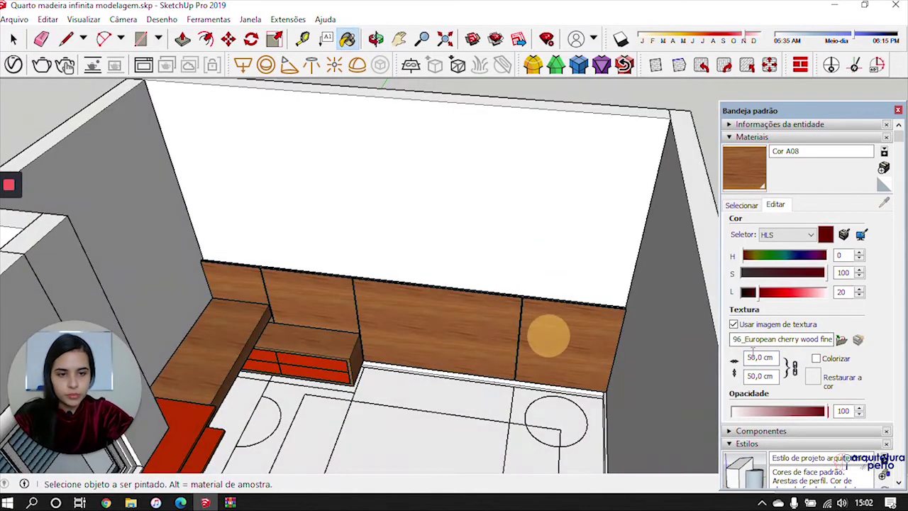
Set the Cor A08 texture width to 65 cm and check the grain on the wall panels
click(745, 358)
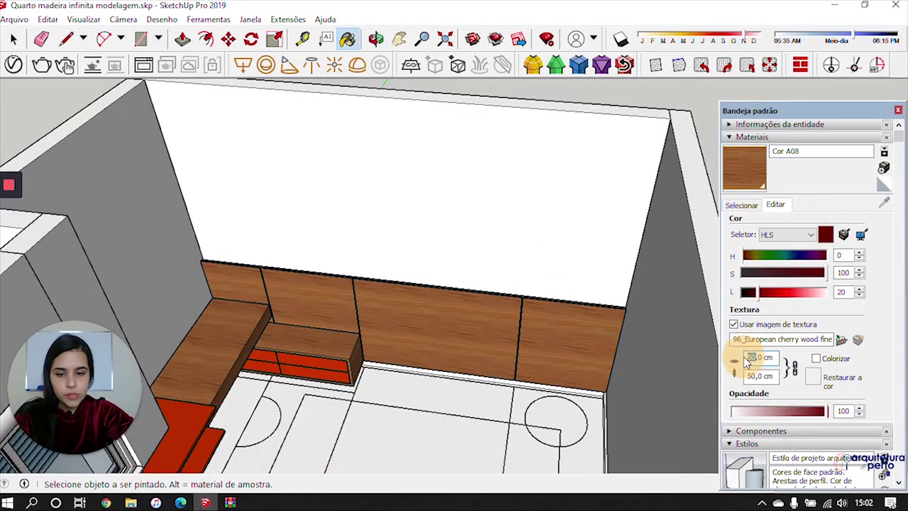
text(65)
key(Return)
middle_drag(540, 302, 516, 263)
scroll(492, 330, up, 3)
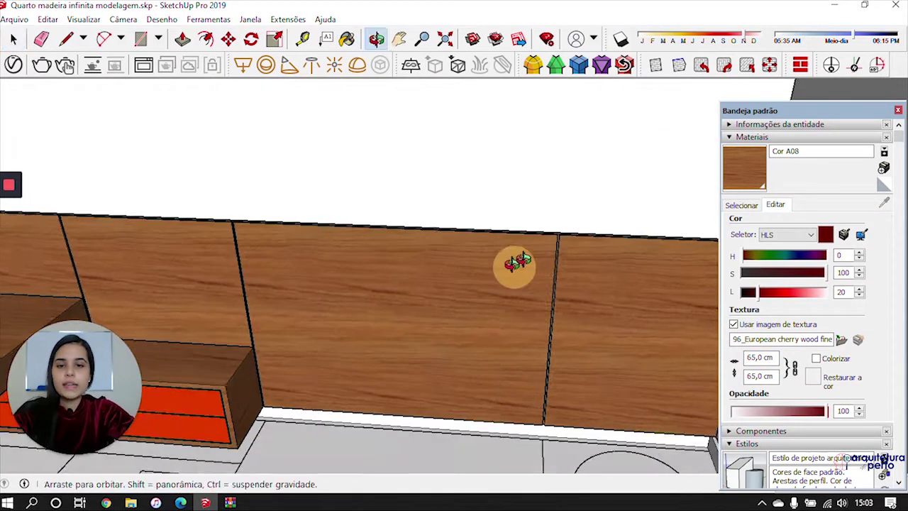
double_click(459, 306)
click(395, 300)
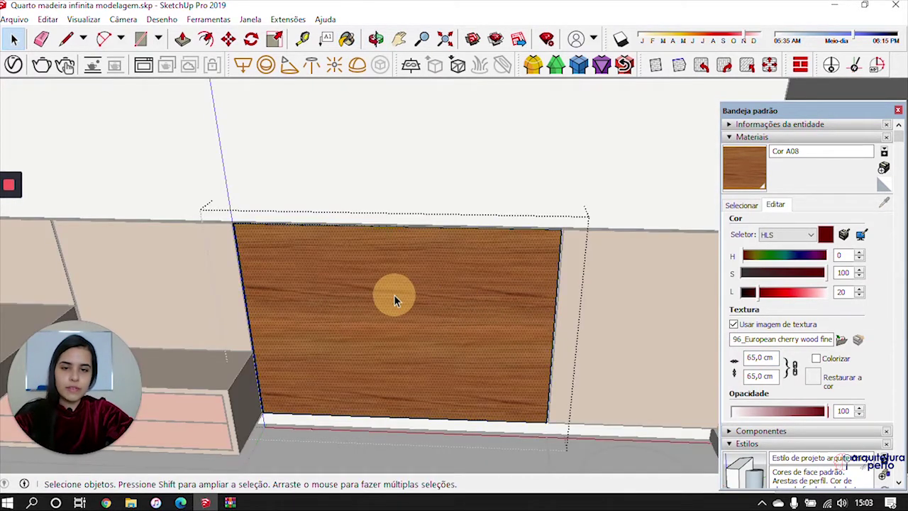
right_click(454, 257)
right_click(380, 326)
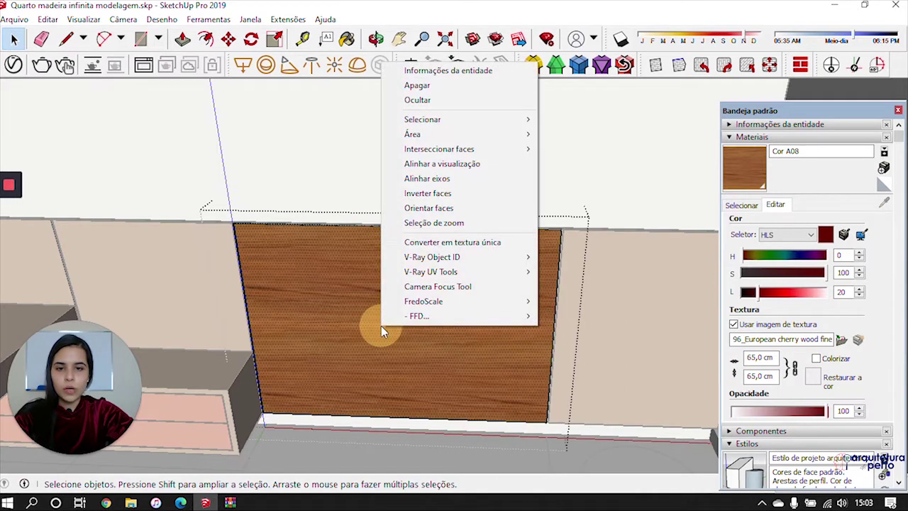
click(314, 294)
key(Escape)
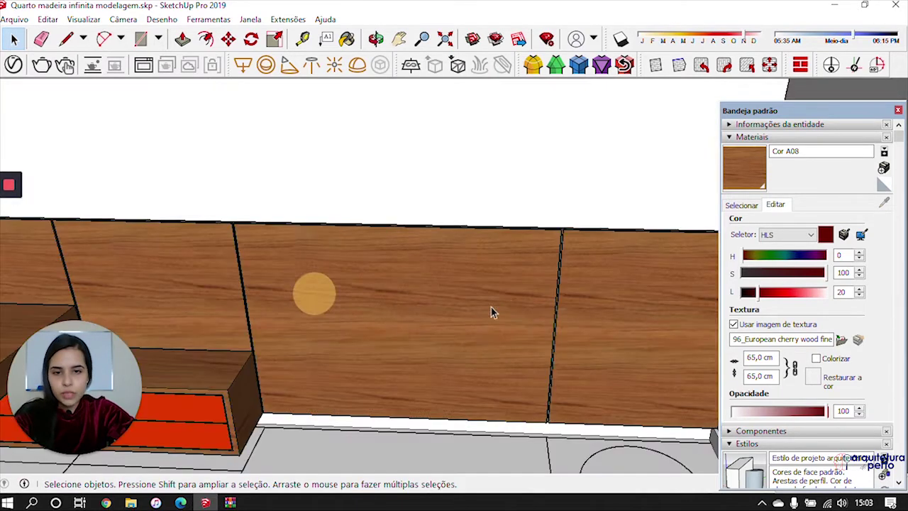
Apply Cor A08 directly to the face of the wide wall panel beside the drawer cabinet and shift its texture position
double_click(503, 291)
click(503, 291)
click(445, 253)
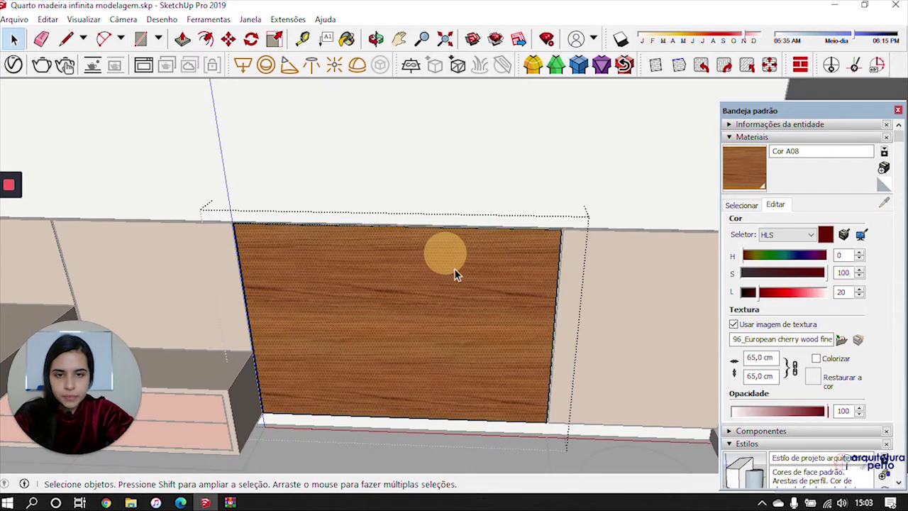
click(401, 291)
key(b)
right_click(430, 313)
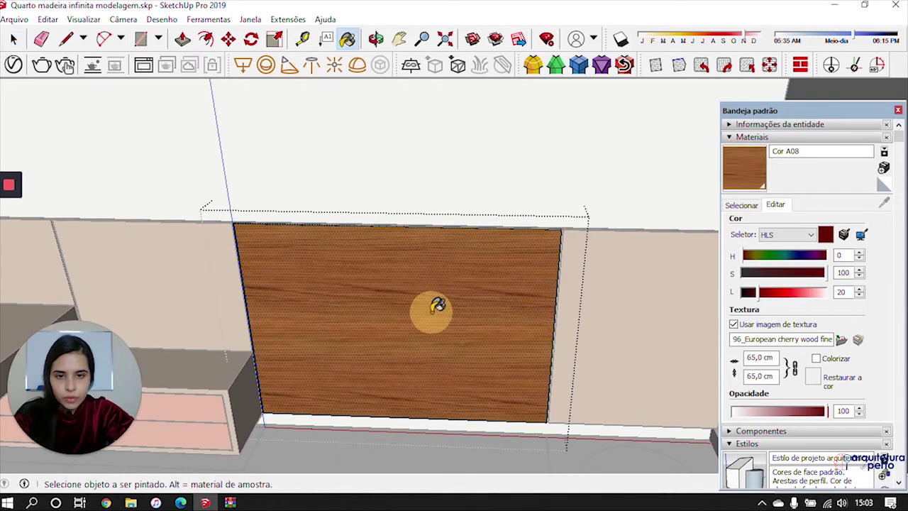
mouse_move(477, 212)
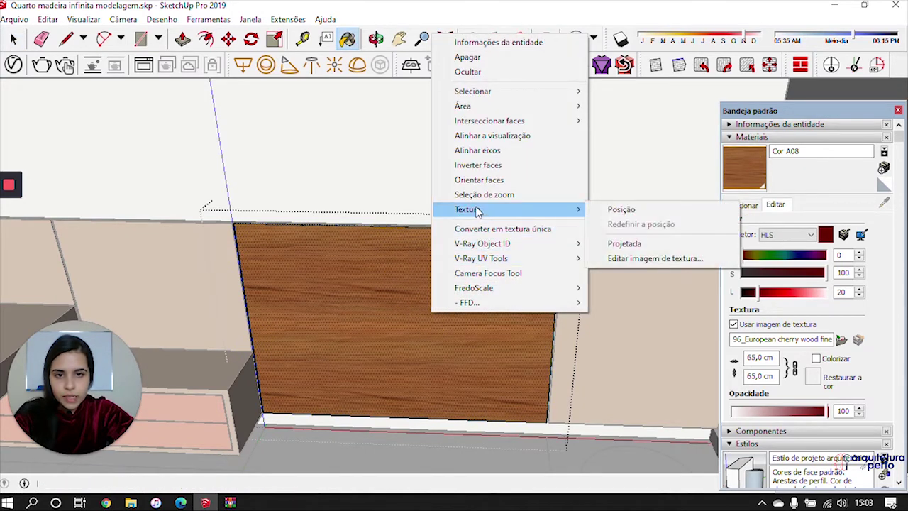
click(636, 207)
drag(464, 328, 529, 263)
drag(459, 346, 470, 361)
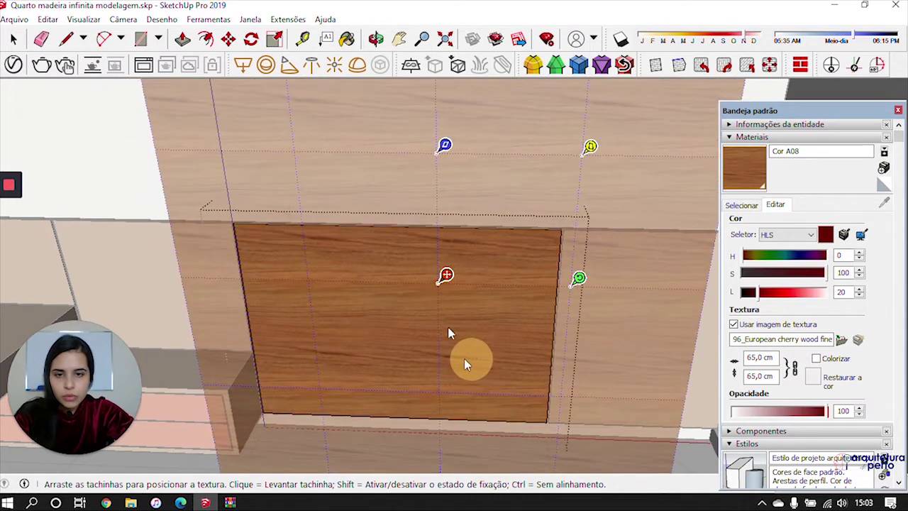
key(Return)
click(130, 184)
click(467, 284)
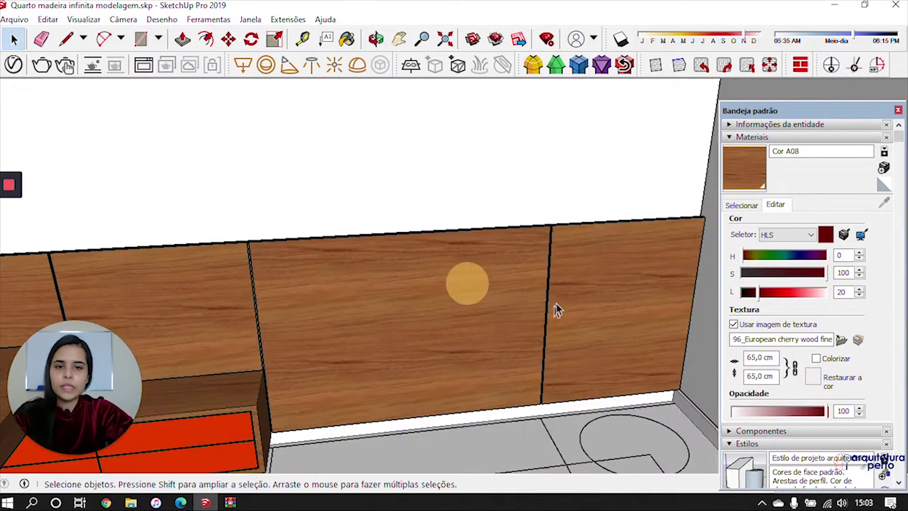
Apply Cor A08 directly to the face of the wall panel above the drawer cabinet and reposition its wood texture
shift+middle_drag(621, 297, 523, 278)
scroll(327, 280, down, 3)
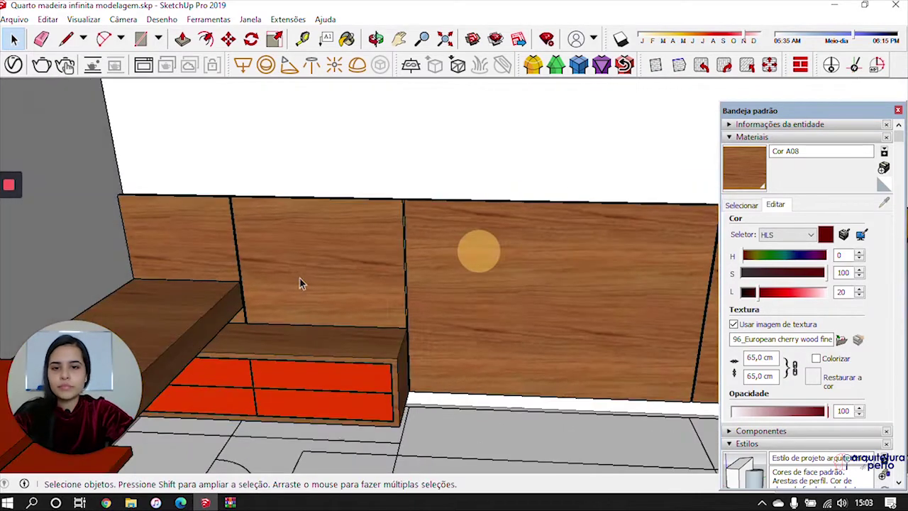
double_click(307, 265)
click(346, 228)
right_click(348, 230)
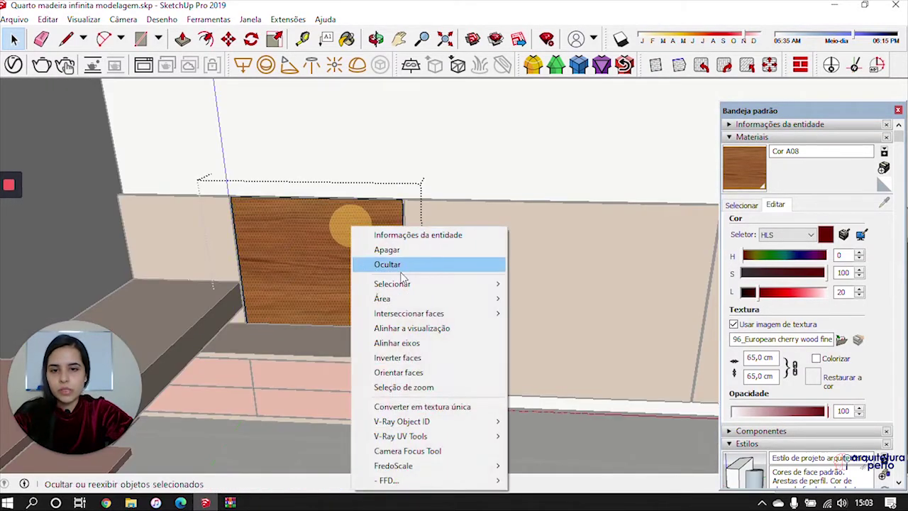
click(297, 235)
click(744, 167)
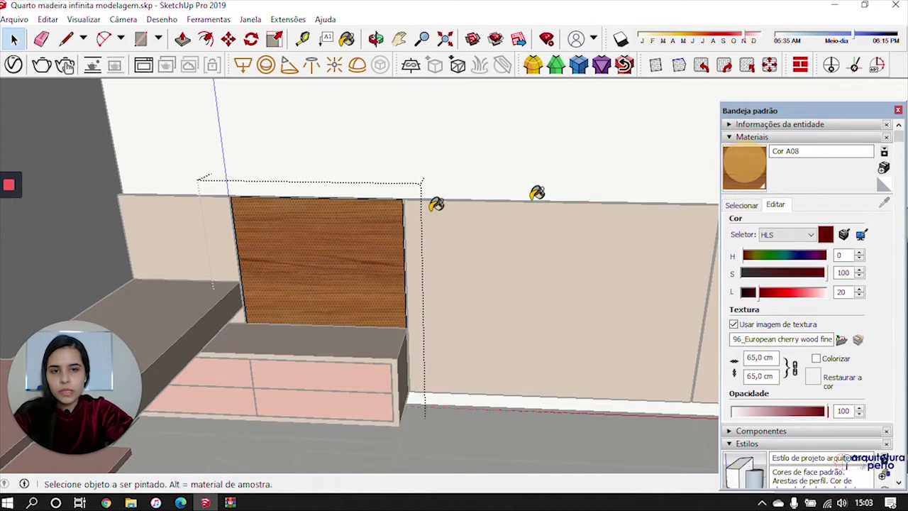
right_click(348, 216)
mouse_move(411, 390)
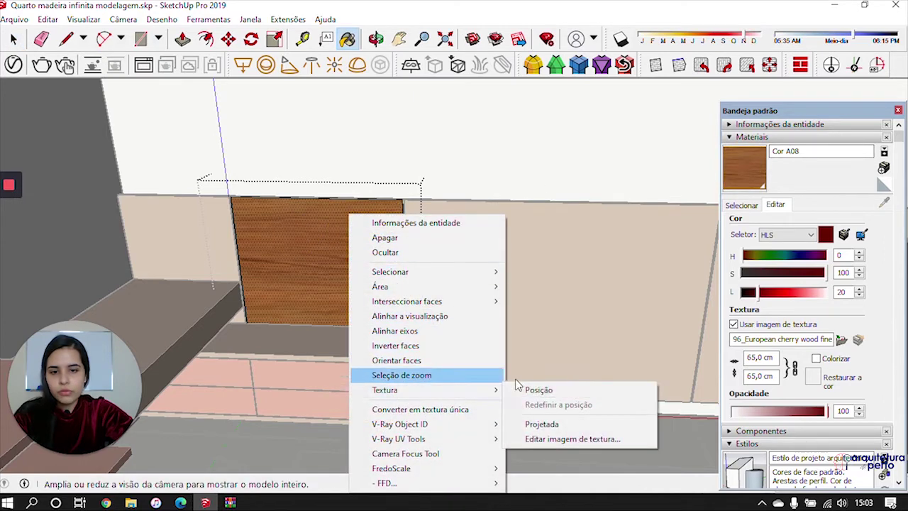
click(553, 391)
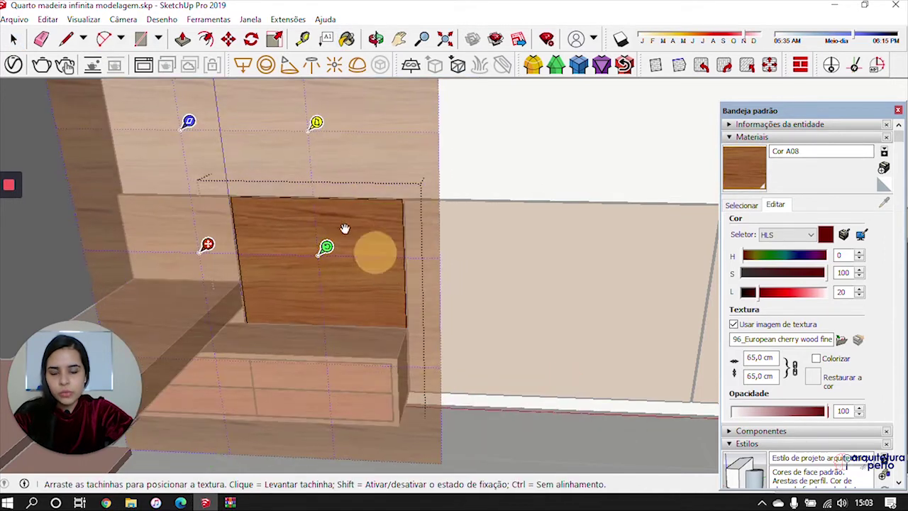
click(452, 156)
click(529, 298)
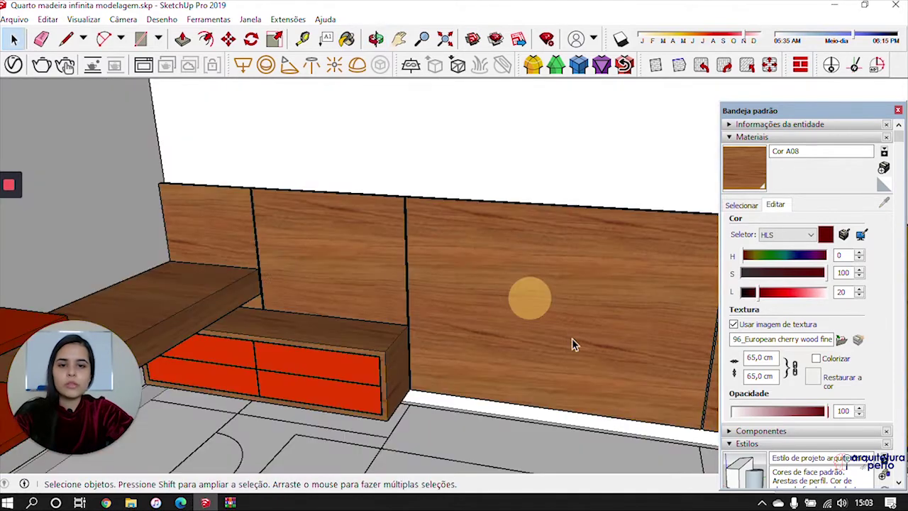
Open the drawer cabinet's group for editing and apply Cor A08 directly to its exposed side face
mouse_move(551, 332)
middle_down()
mouse_move(481, 332)
mouse_move(390, 295)
mouse_move(448, 290)
mouse_move(266, 362)
mouse_move(410, 325)
mouse_move(364, 314)
mouse_move(523, 286)
mouse_move(314, 260)
mouse_move(617, 244)
middle_up()
middle_drag(528, 235, 383, 263)
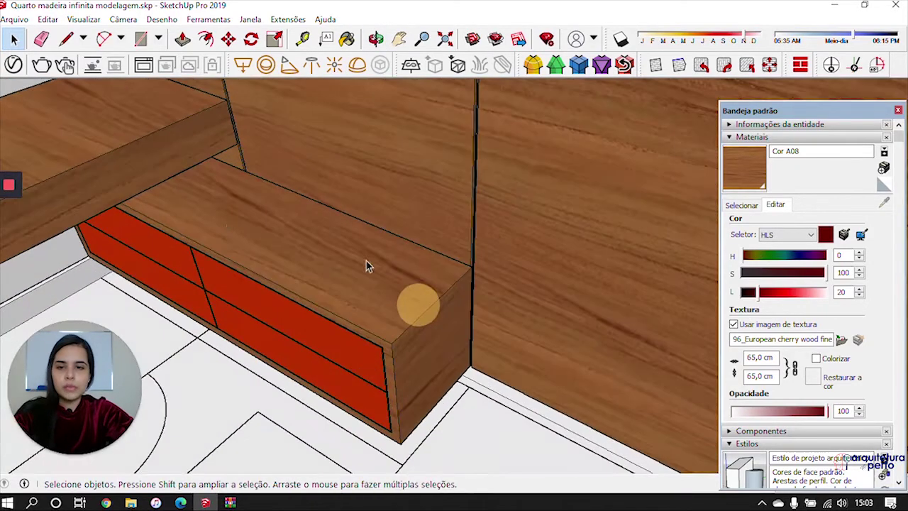
middle_drag(383, 331, 390, 315)
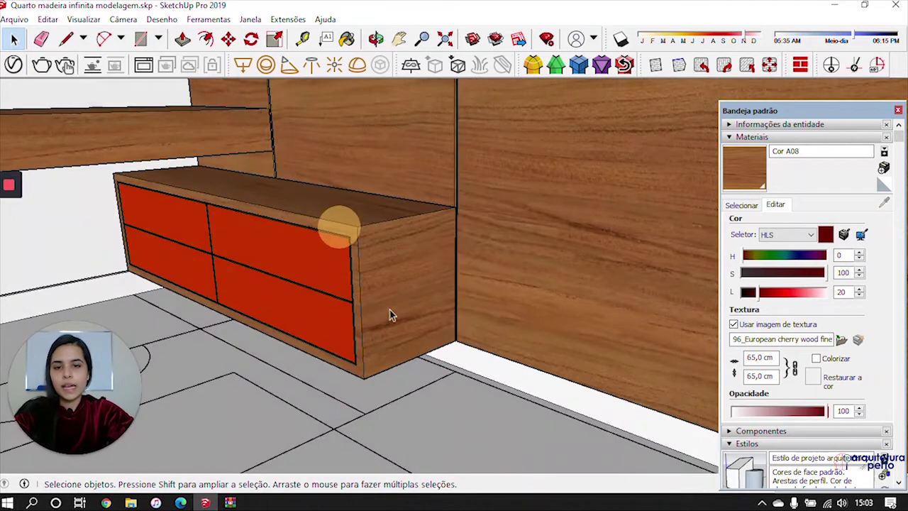
double_click(393, 270)
click(409, 261)
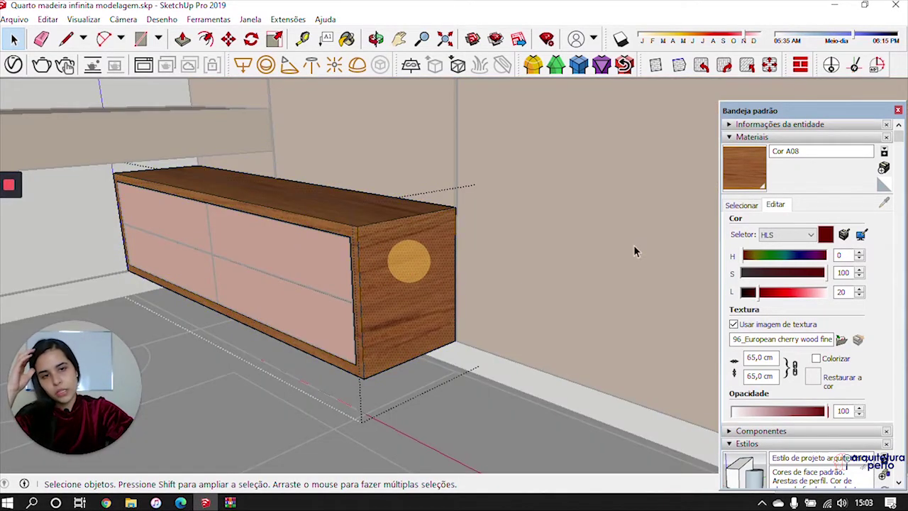
click(734, 175)
click(415, 256)
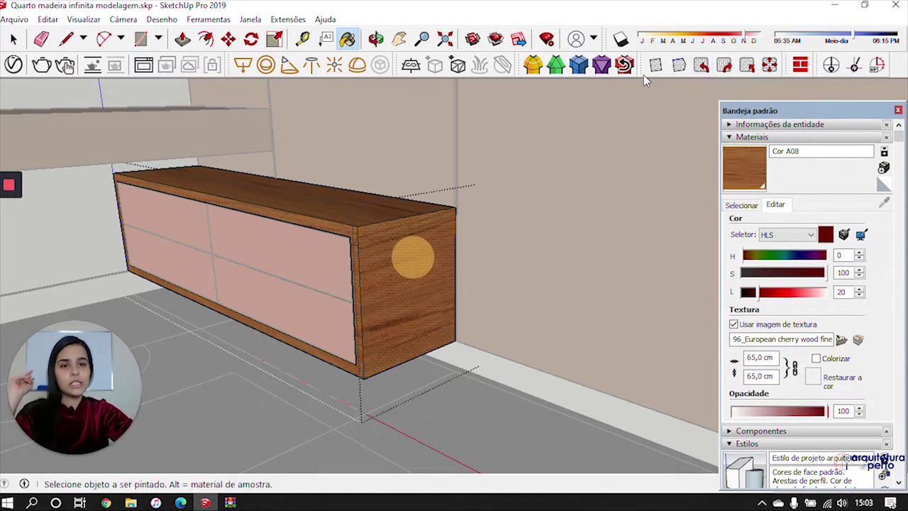
Rotate the texture on the cabinet's exposed side face with Texture Positioning so the grain runs vertically
drag(640, 69, 593, 288)
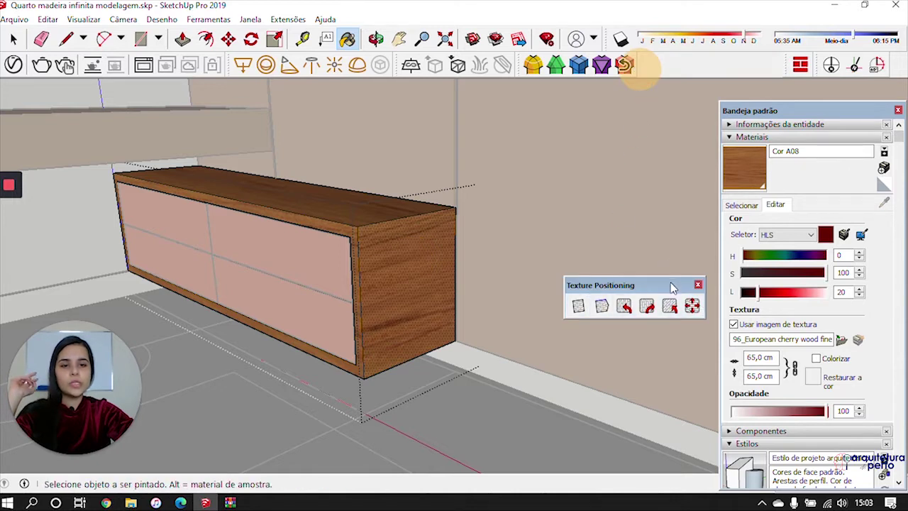
drag(664, 287, 723, 67)
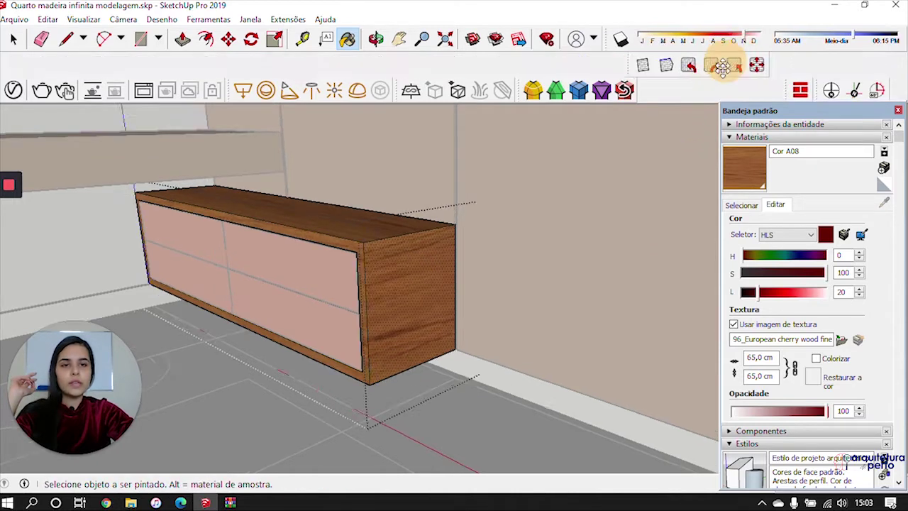
click(374, 276)
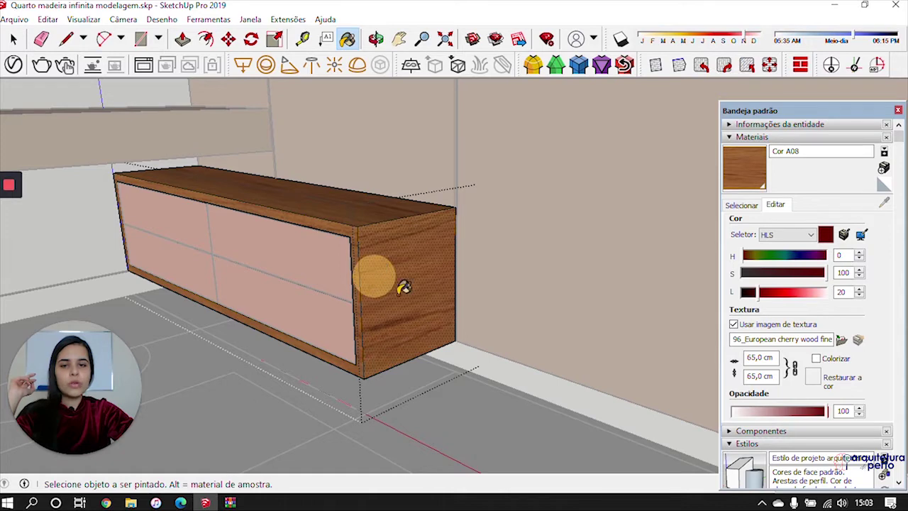
click(701, 65)
Draw diagonal miter lines across the upper and lower corners of the cabinet's front frame at the exposed end
middle_drag(429, 287, 475, 300)
scroll(395, 263, up, 3)
scroll(420, 280, up, 4)
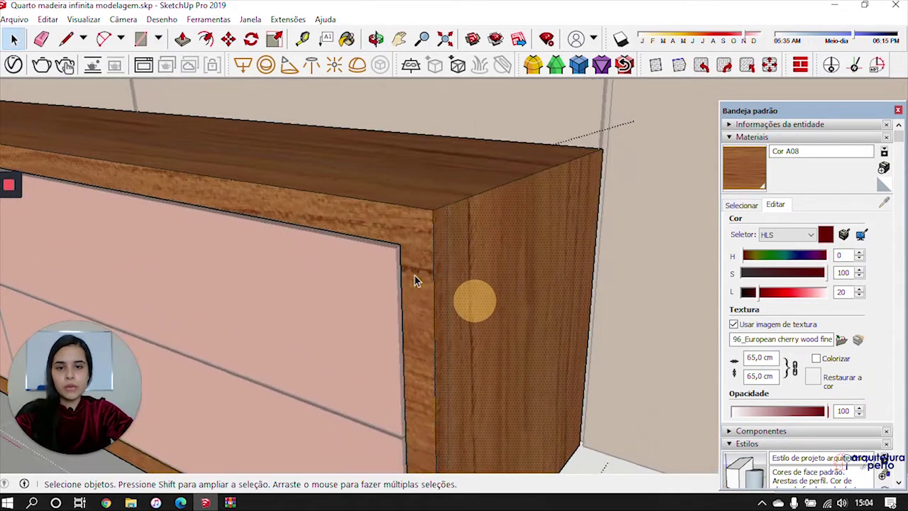
click(414, 277)
key(l)
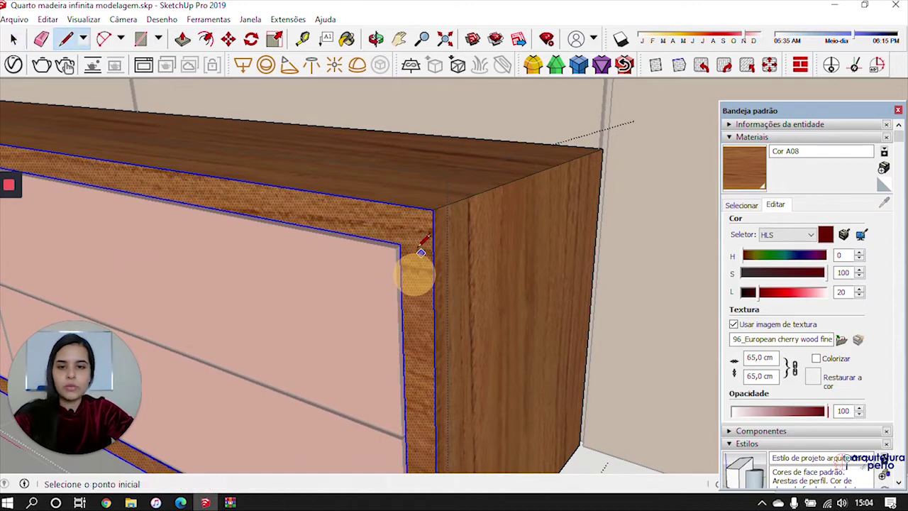
click(400, 236)
click(432, 209)
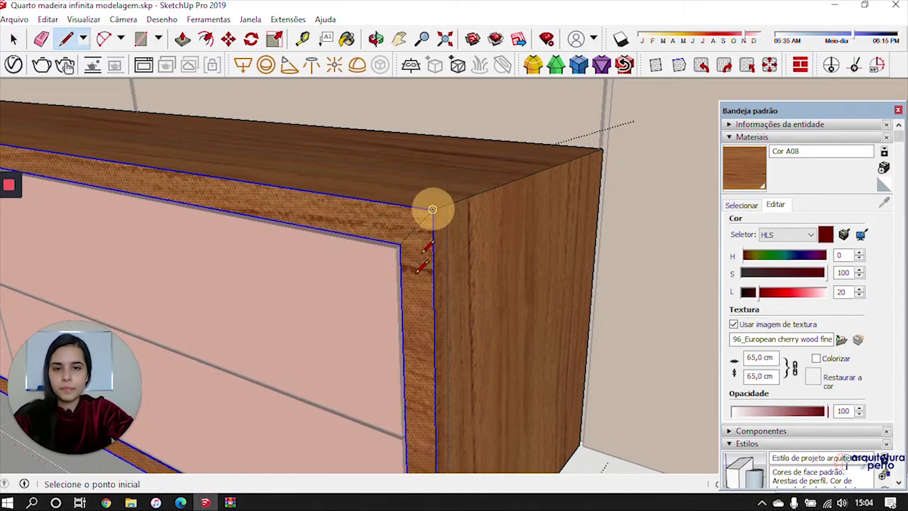
shift+middle_drag(401, 387, 420, 101)
click(432, 340)
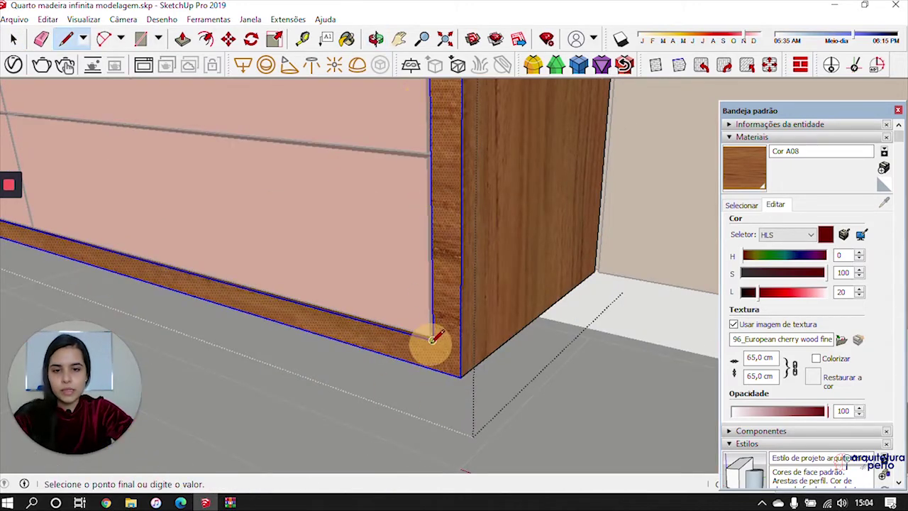
click(459, 375)
Draw diagonal miter lines across the lower and upper corners of the front frame at the opposite end
mouse_move(251, 279)
shift+middle_down()
mouse_move(334, 232)
mouse_move(332, 244)
shift+middle_up()
click(344, 241)
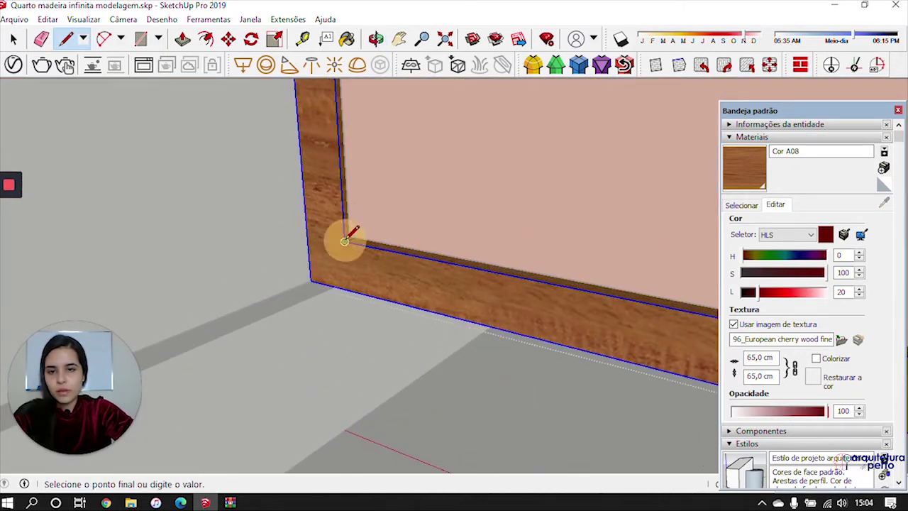
click(310, 281)
mouse_move(372, 425)
middle_down()
mouse_move(335, 335)
mouse_move(334, 243)
middle_up()
click(328, 183)
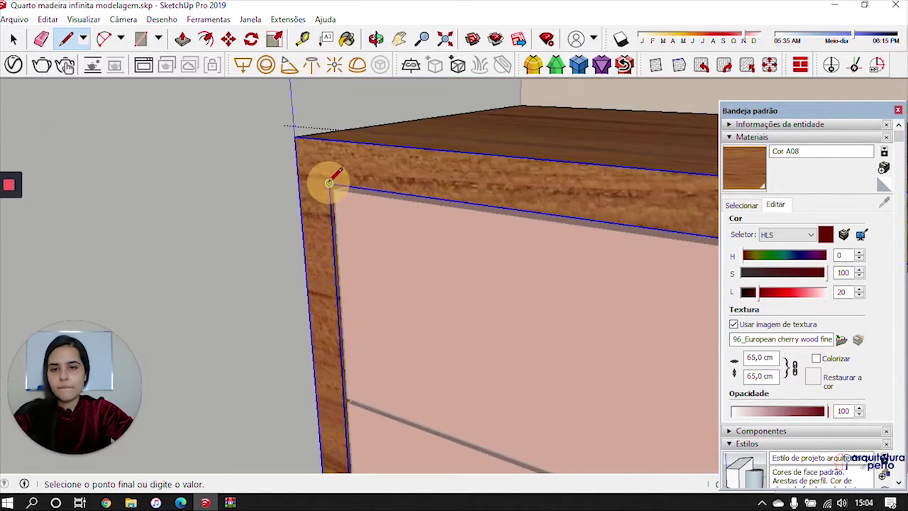
click(293, 136)
key(space)
Apply Cor A08 to the front frame's vertical strip at the far end and rotate its texture so the grain runs vertically
click(385, 178)
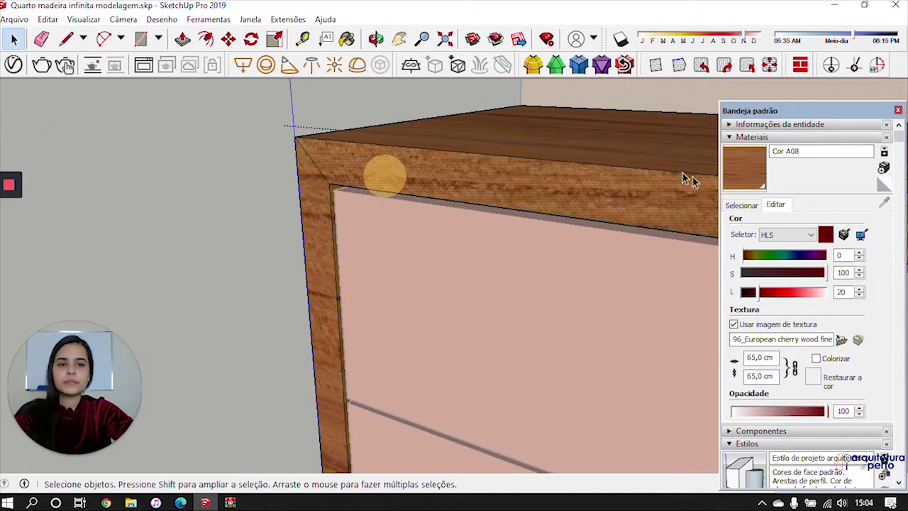
click(320, 221)
click(743, 168)
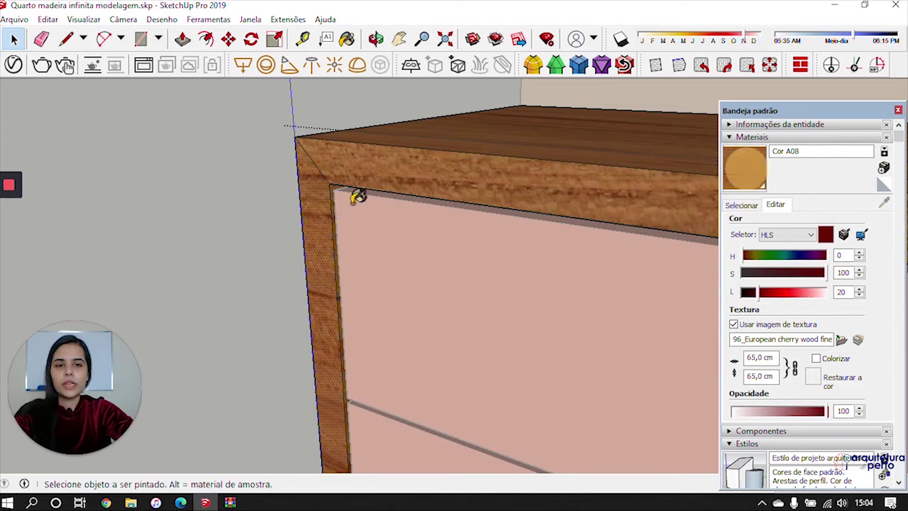
click(313, 190)
click(700, 68)
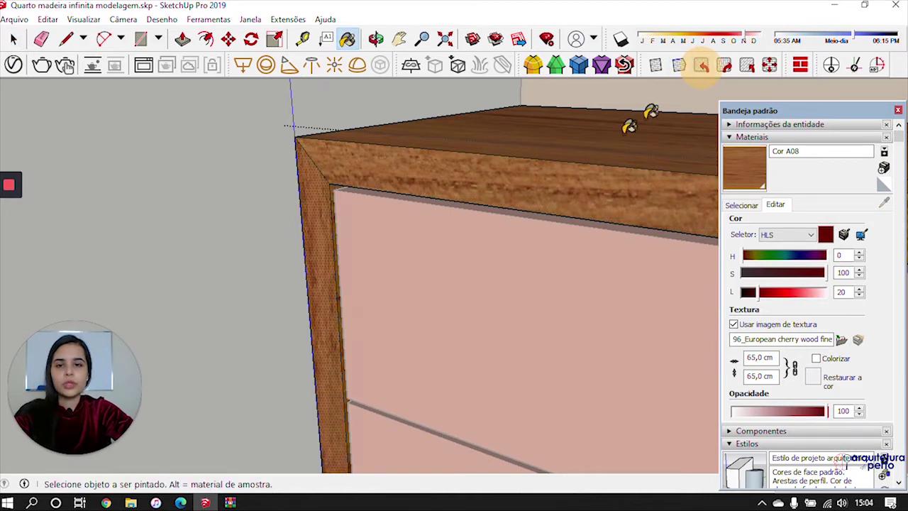
Apply Cor A08 to the front frame's vertical strip beside the exposed side face and rotate its grain to vertical
scroll(590, 260, down, 4)
scroll(520, 309, up, 3)
middle_drag(518, 312, 248, 244)
scroll(489, 305, up, 4)
scroll(560, 343, down, 4)
scroll(618, 268, up, 4)
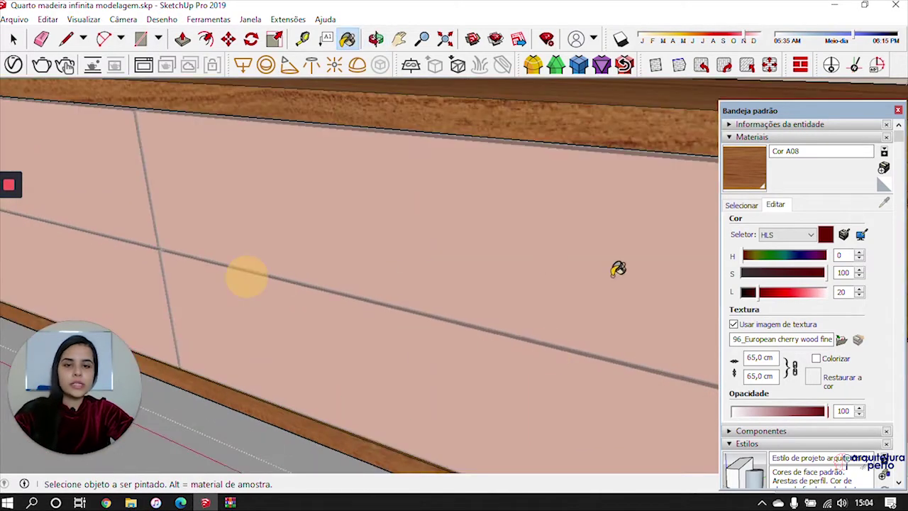
scroll(636, 294, down, 4)
scroll(553, 261, up, 3)
click(563, 262)
key(space)
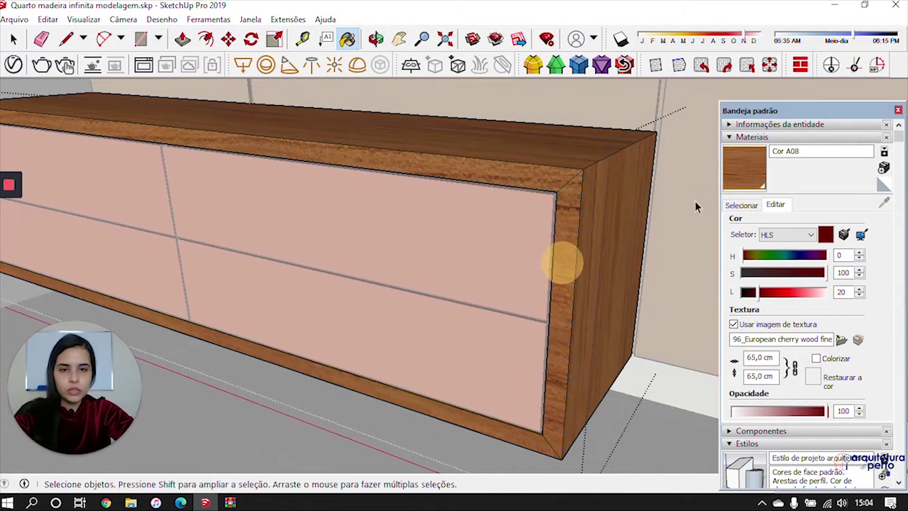
click(727, 171)
click(589, 217)
key(space)
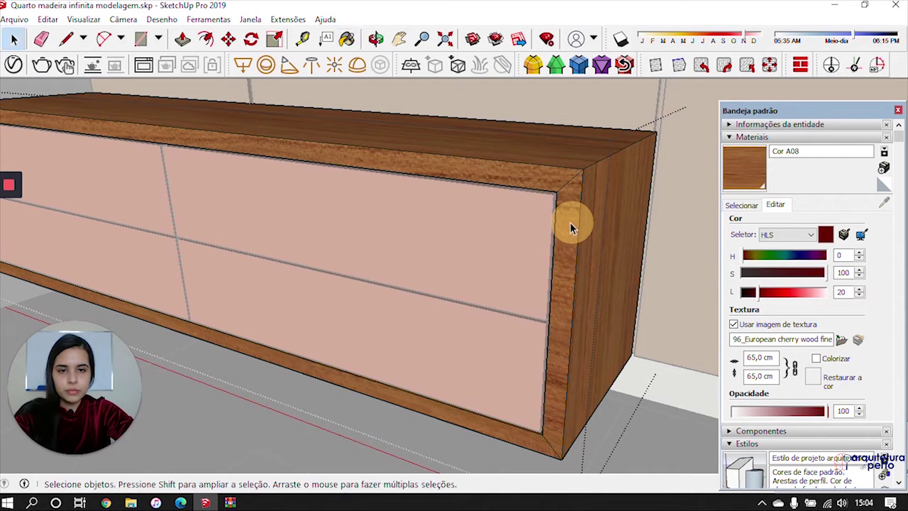
click(741, 169)
click(571, 207)
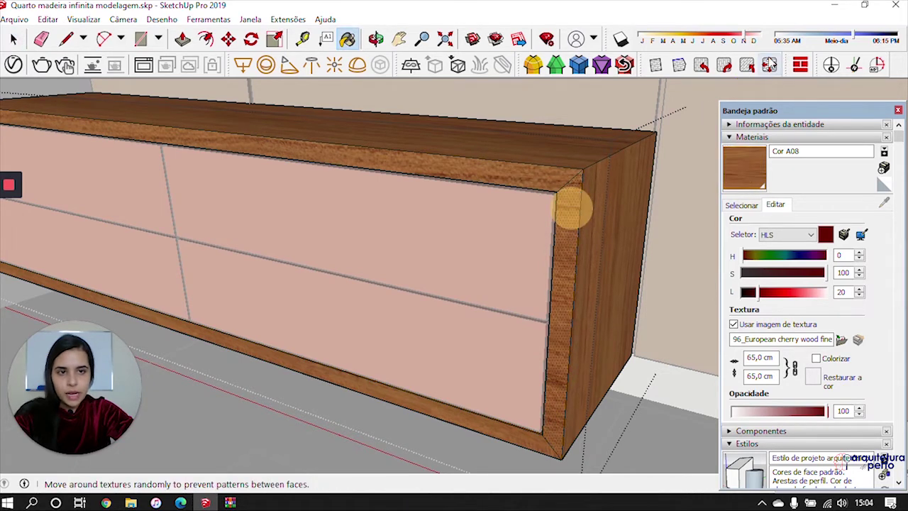
click(726, 66)
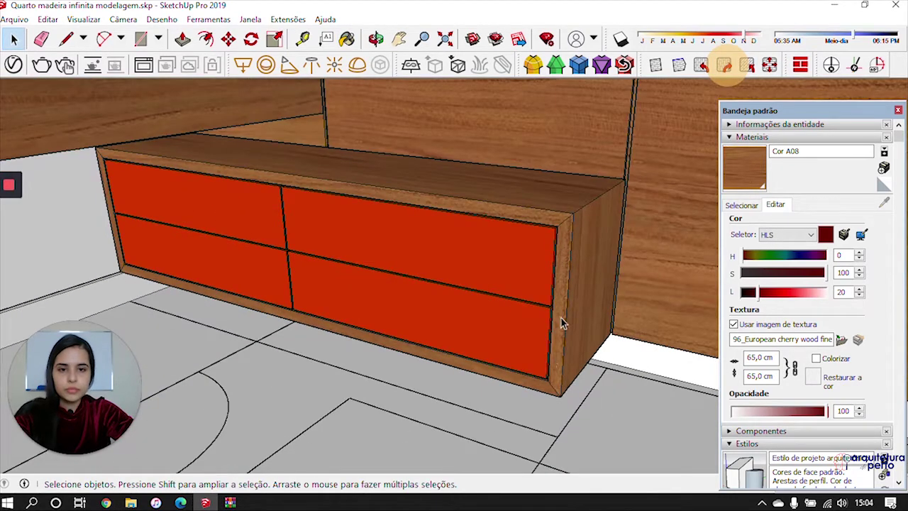
Examine the grain direction on the drawer cabinet, the wall panels and the adjoining desk top
scroll(562, 322, up, 5)
scroll(565, 320, down, 5)
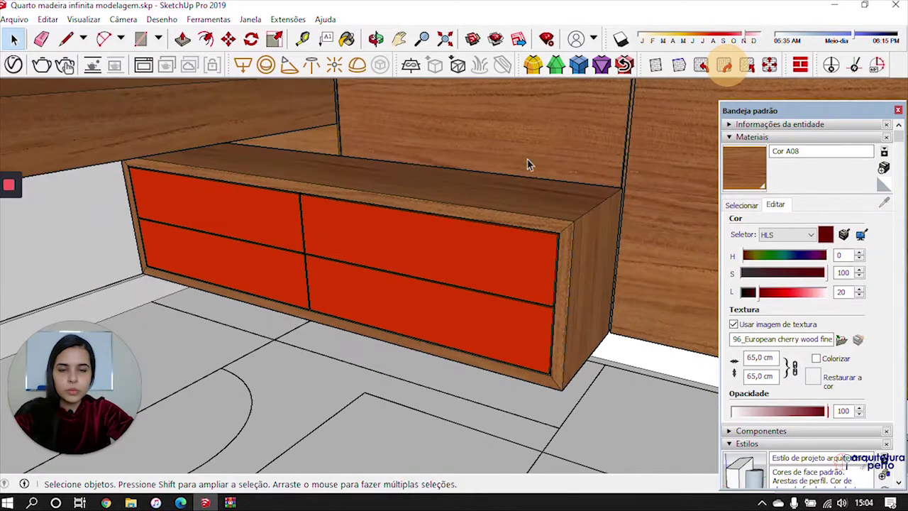
middle_drag(527, 160, 571, 271)
scroll(571, 272, up, 6)
scroll(572, 278, down, 8)
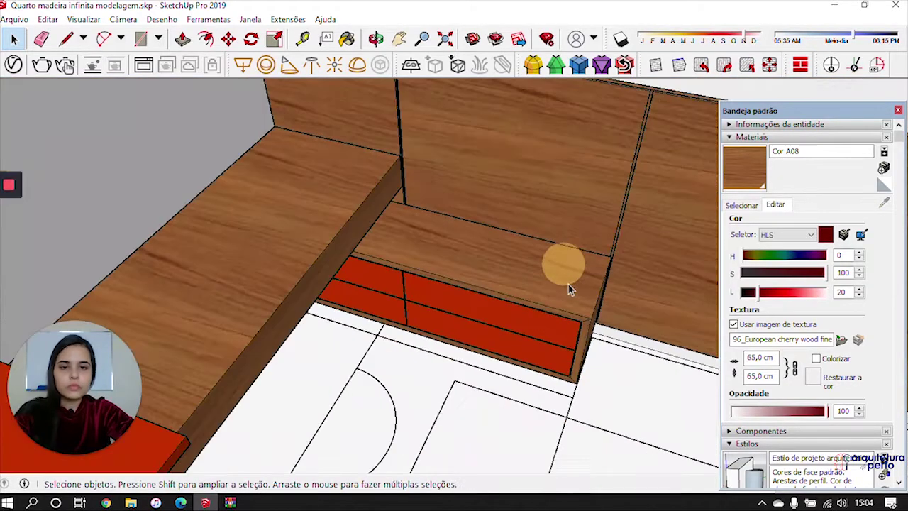
middle_drag(574, 287, 541, 304)
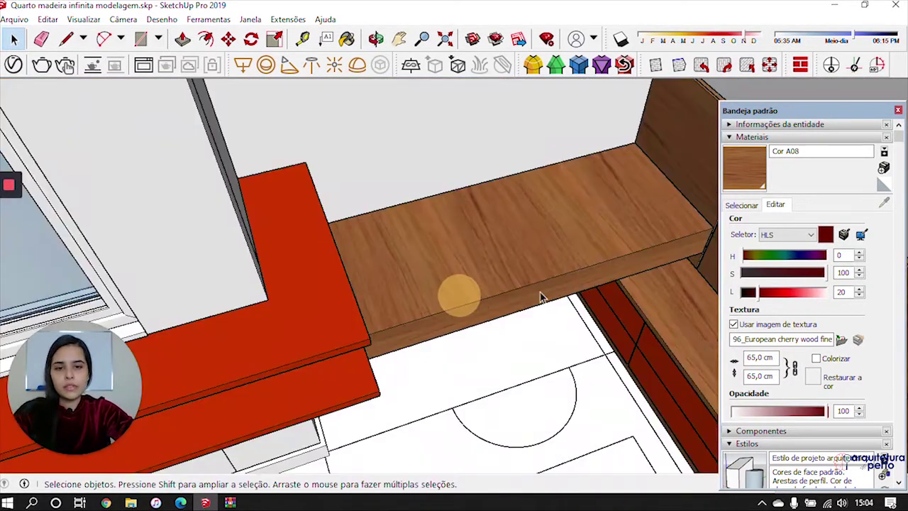
Apply Cor A08 to the desk top and rotate its texture so the grain runs along the desk's length
middle_drag(520, 274, 588, 222)
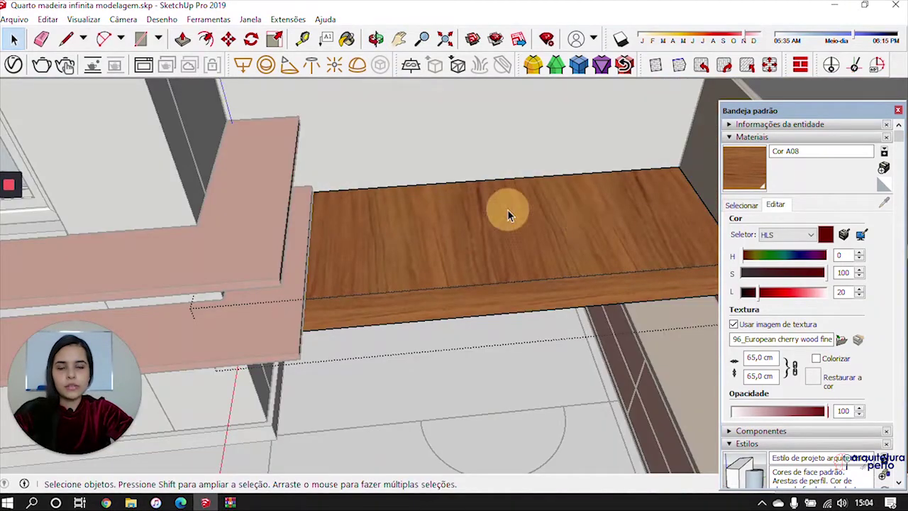
click(743, 167)
click(585, 227)
click(724, 65)
key(space)
click(527, 371)
scroll(522, 373, down, 3)
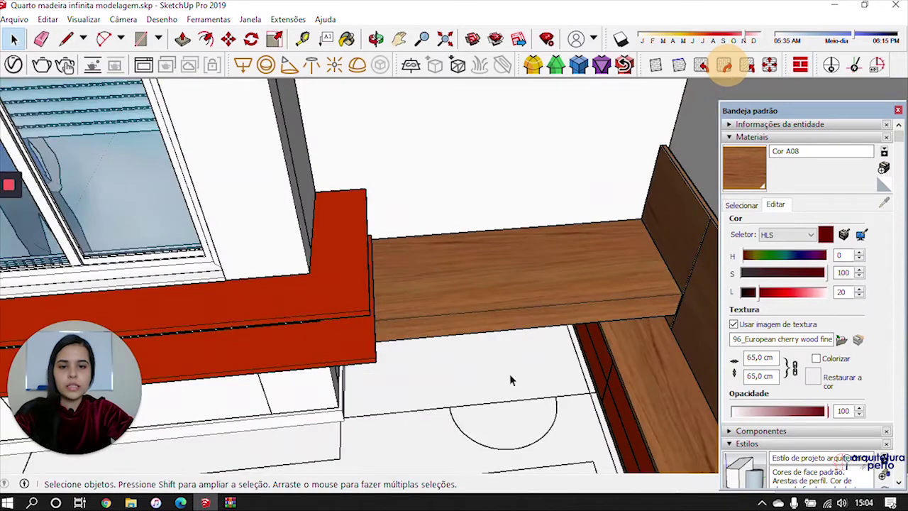
Apply Cor A08 to the backing panel behind the wall panels beside the door, covering its exposed edge and groove
middle_drag(481, 375, 549, 312)
middle_drag(614, 264, 533, 286)
middle_drag(558, 218, 454, 212)
shift+middle_drag(629, 142, 651, 213)
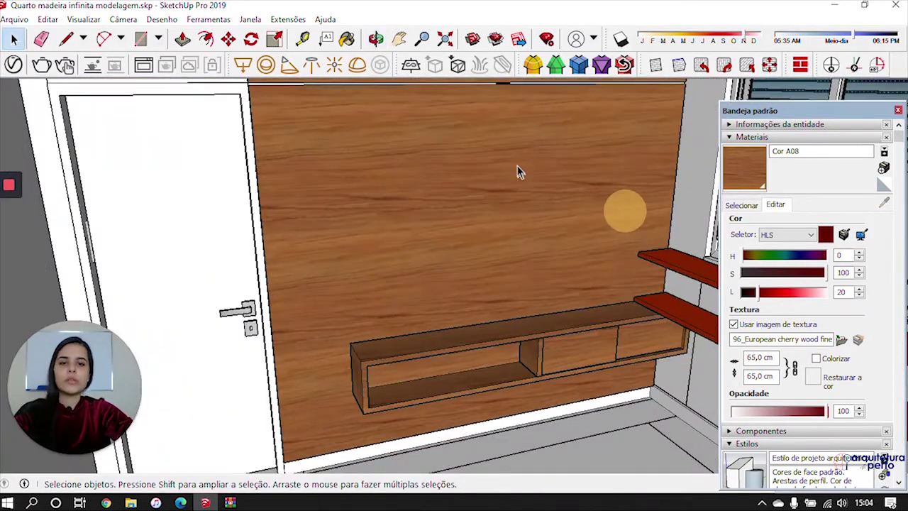
middle_drag(517, 168, 493, 299)
scroll(340, 253, up, 3)
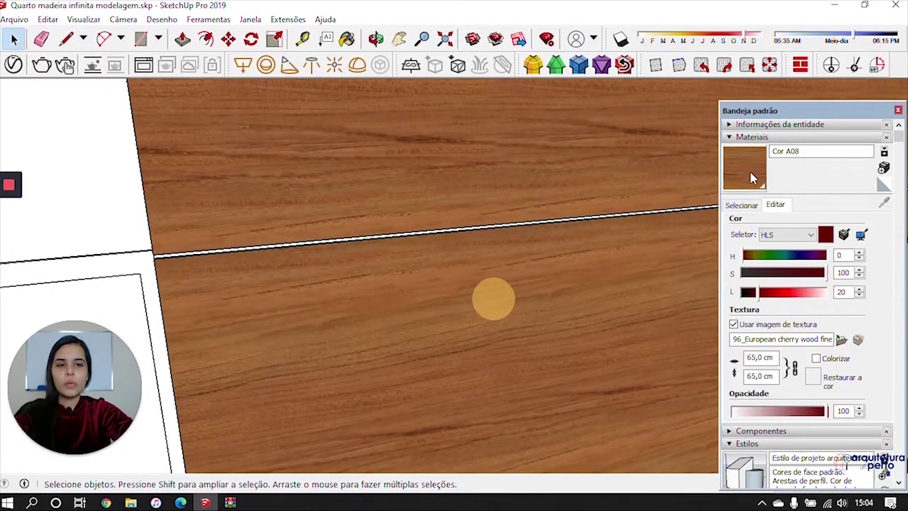
click(752, 178)
scroll(340, 216, up, 2)
mouse_move(137, 246)
middle_down()
mouse_move(297, 253)
mouse_move(277, 249)
mouse_move(517, 176)
middle_up()
click(397, 202)
key(space)
middle_drag(489, 239, 461, 246)
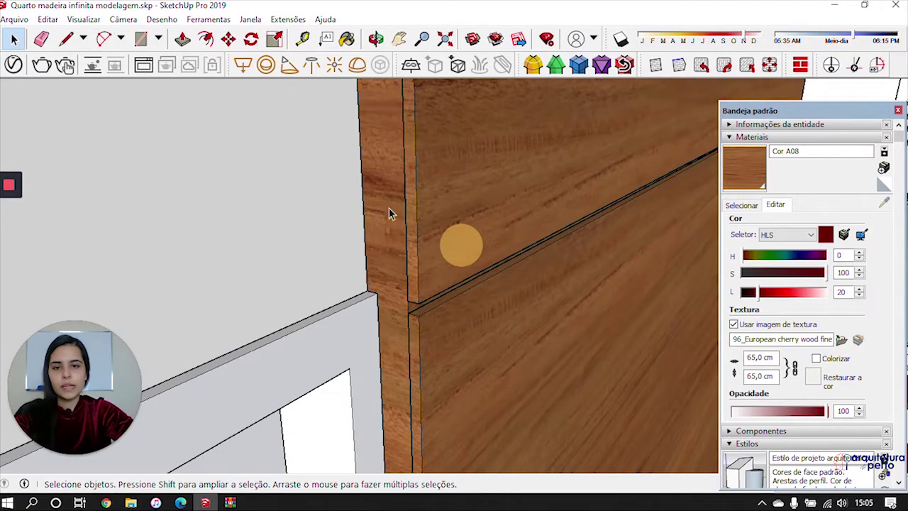
double_click(388, 215)
click(377, 226)
key(Escape)
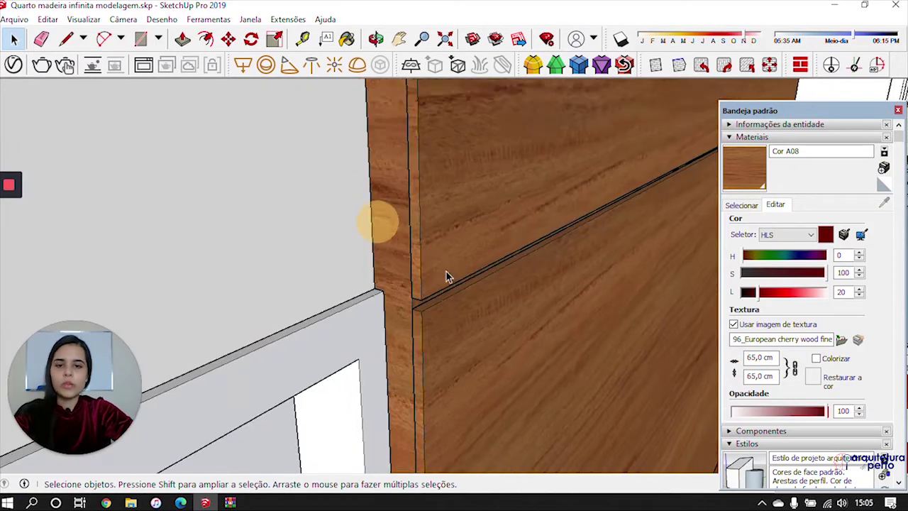
Apply Cor A08 to the front edge of the TV cabinet's divider and rotate its texture 90° so the grain runs vertically
scroll(456, 286, down, 2)
middle_drag(455, 288, 317, 336)
scroll(501, 318, down, 2)
shift+middle_drag(504, 318, 231, 265)
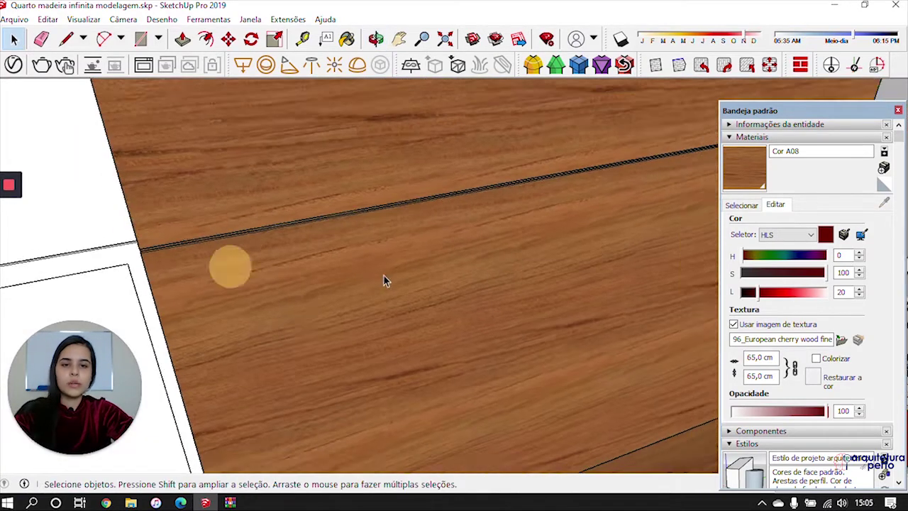
scroll(385, 277, down, 4)
shift+middle_drag(457, 346, 445, 258)
scroll(514, 330, up, 2)
scroll(516, 335, up, 5)
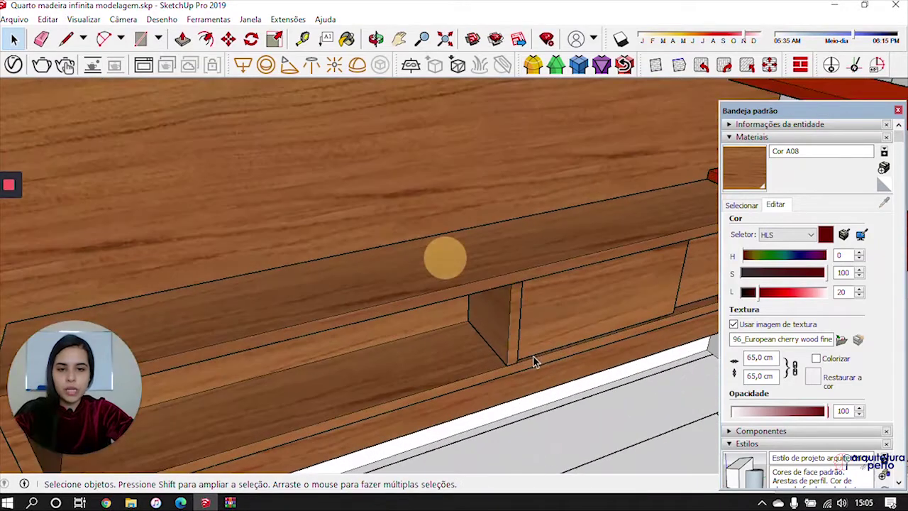
middle_drag(488, 337, 431, 271)
shift+middle_drag(457, 168, 464, 266)
scroll(429, 247, down, 2)
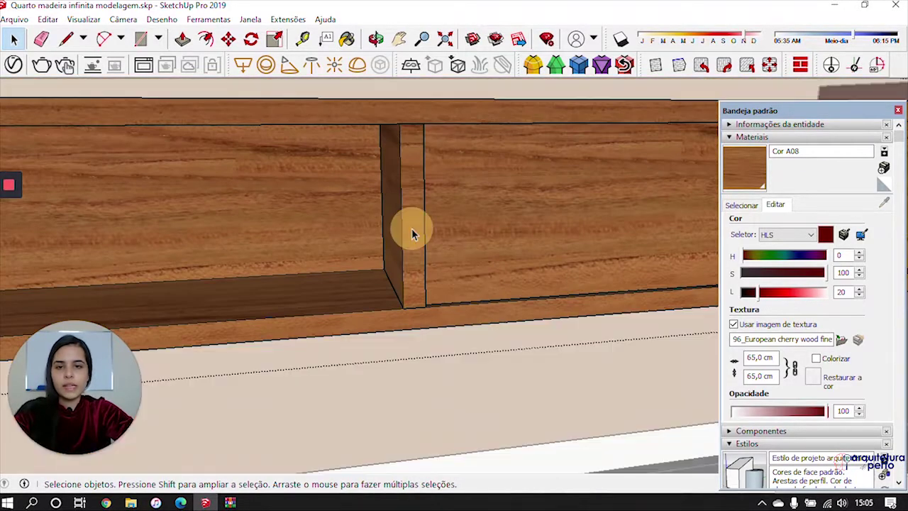
click(412, 231)
double_click(416, 253)
click(411, 214)
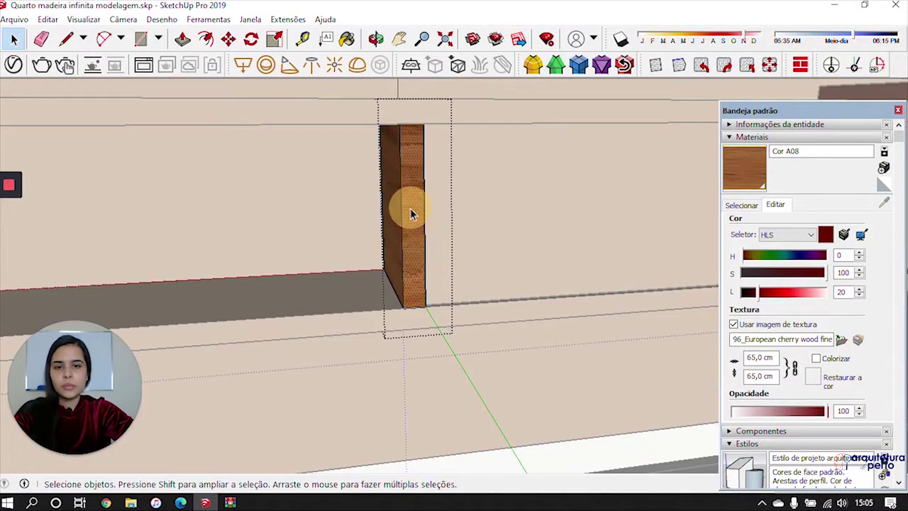
click(744, 167)
click(412, 162)
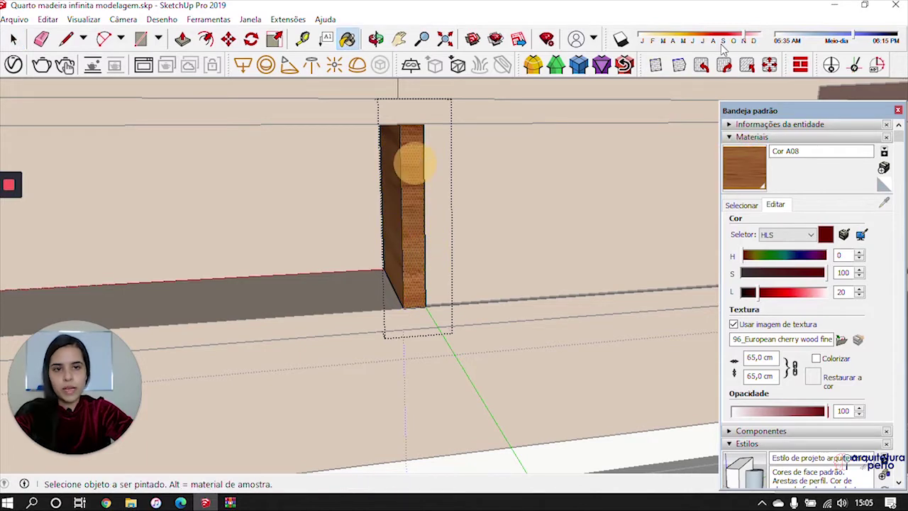
click(702, 66)
Apply Cor A08 to the divider's side face inside the open niche and rotate its grain to vertical
click(548, 179)
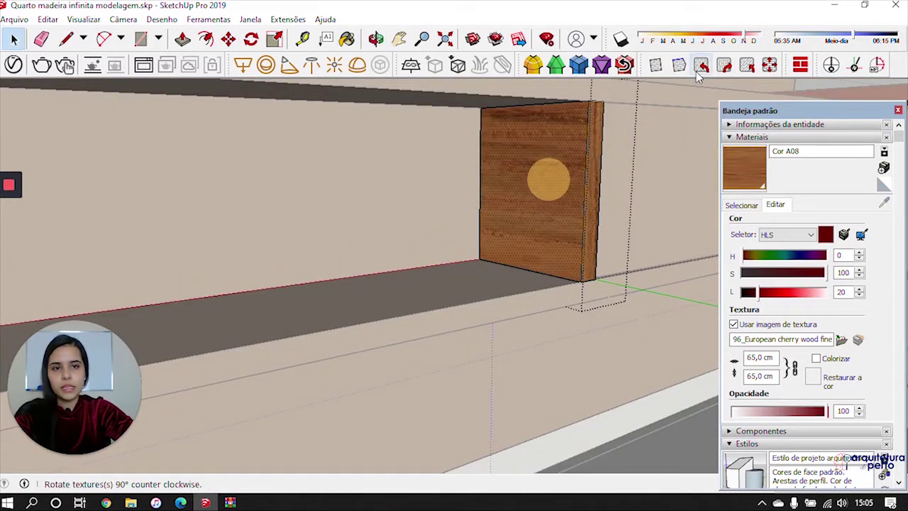
click(736, 152)
click(563, 158)
click(701, 65)
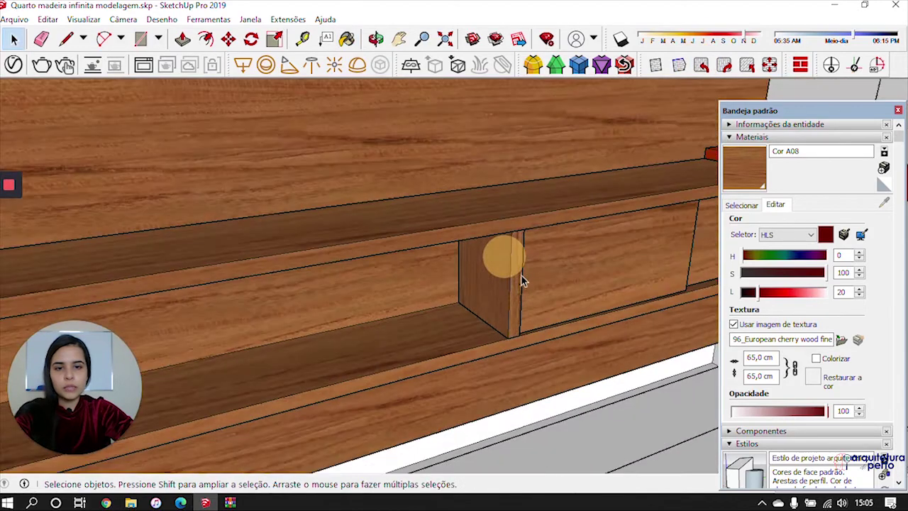
Apply Cor A08 to the TV cabinet's exposed end face and rotate its texture so the grain runs vertically
middle_drag(523, 277, 513, 314)
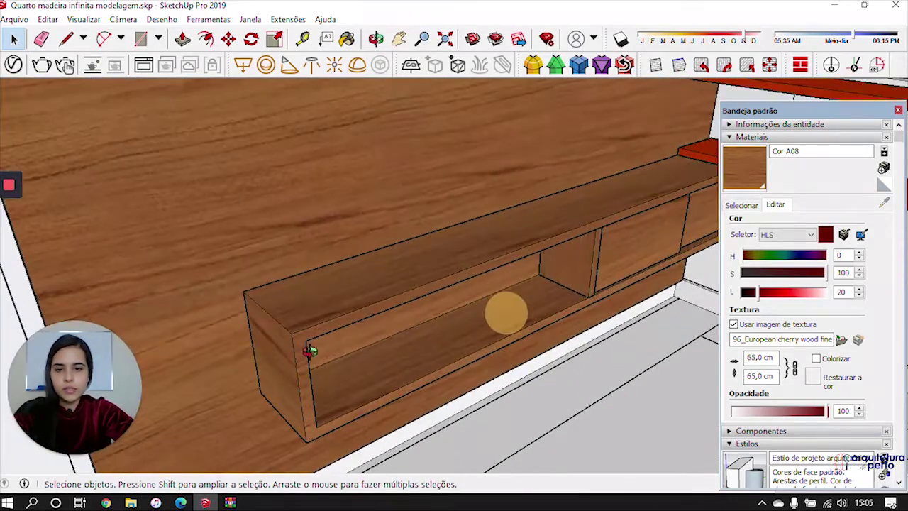
middle_drag(310, 350, 404, 293)
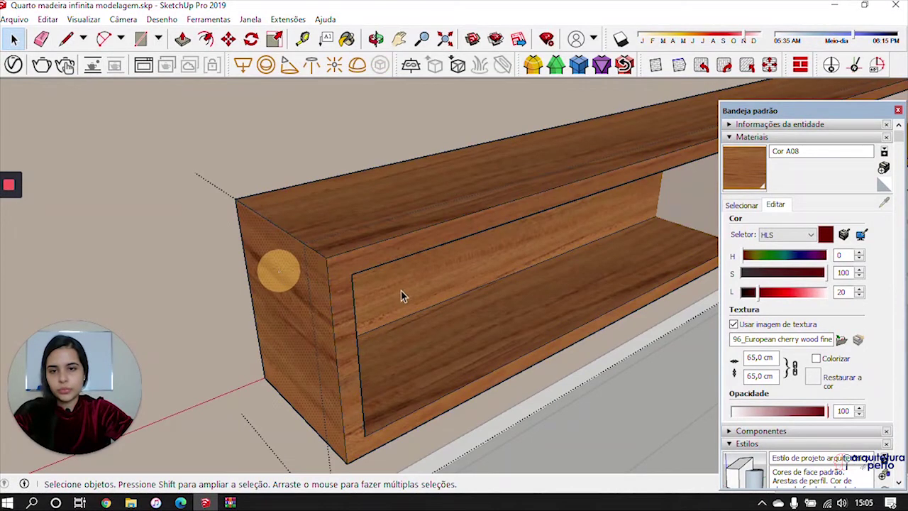
click(738, 167)
click(296, 295)
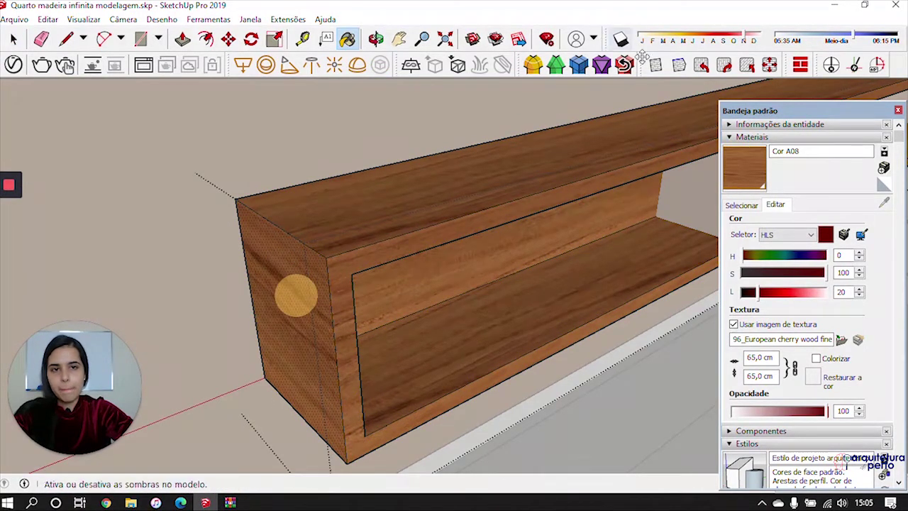
click(725, 66)
Draw diagonal miter lines across the upper and lower corners of the TV cabinet's front frame at the exposed end
key(l)
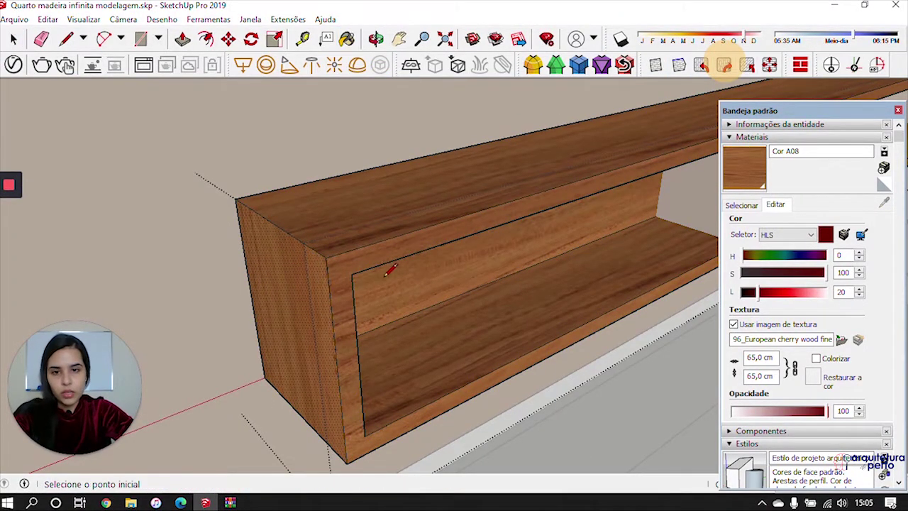
click(350, 270)
click(325, 256)
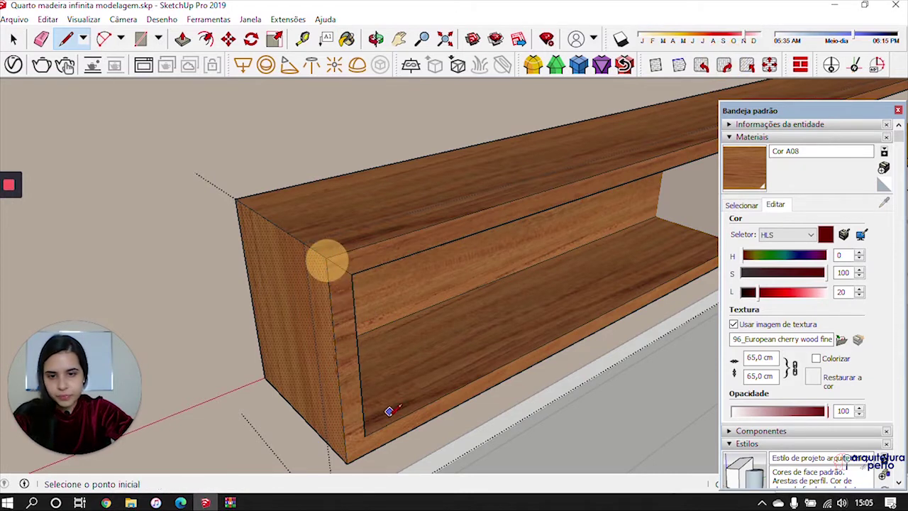
click(365, 434)
click(347, 461)
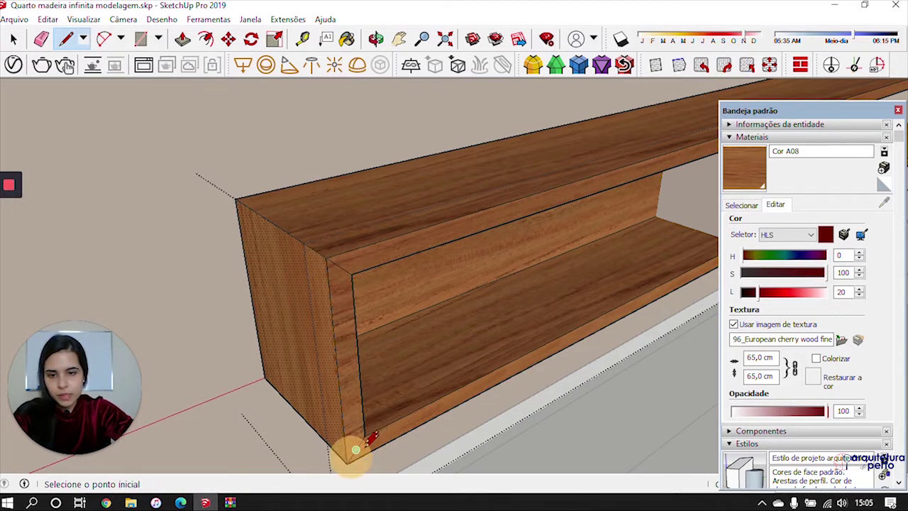
Apply Cor A08 to the vertical strip between the TV cabinet's miter lines and rotate its grain to vertical
key(space)
click(744, 168)
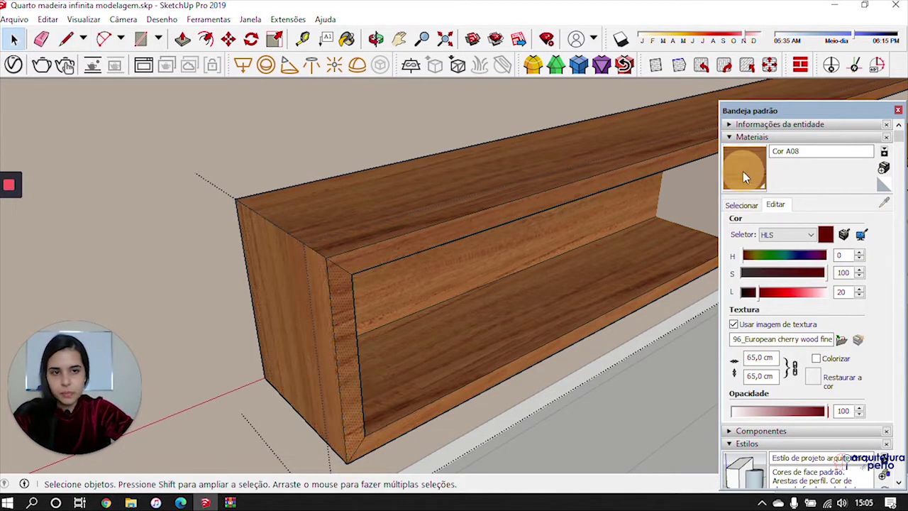
click(344, 289)
click(701, 66)
key(space)
scroll(485, 389, down, 3)
key(Escape)
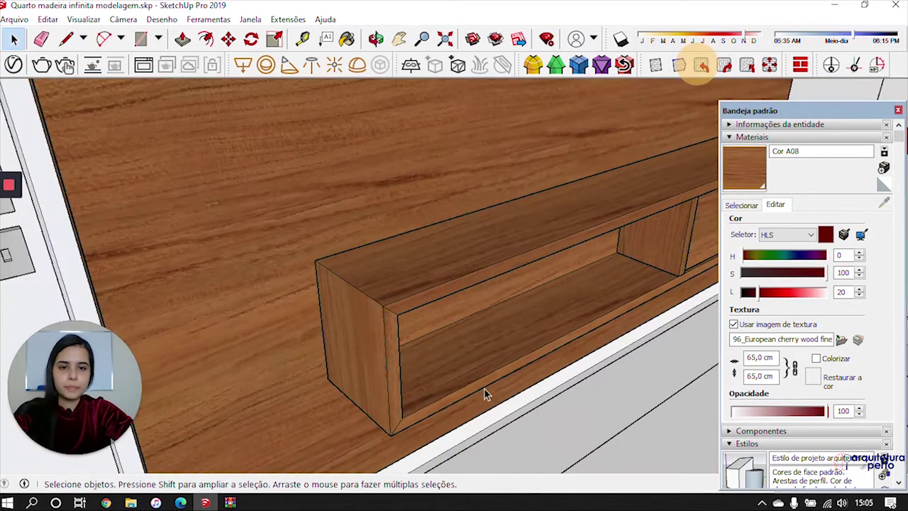
Examine the wood grain on the TV cabinet, its wall panels and the desk across the room
scroll(484, 389, down, 3)
shift+middle_drag(599, 370, 392, 325)
middle_drag(361, 213, 462, 377)
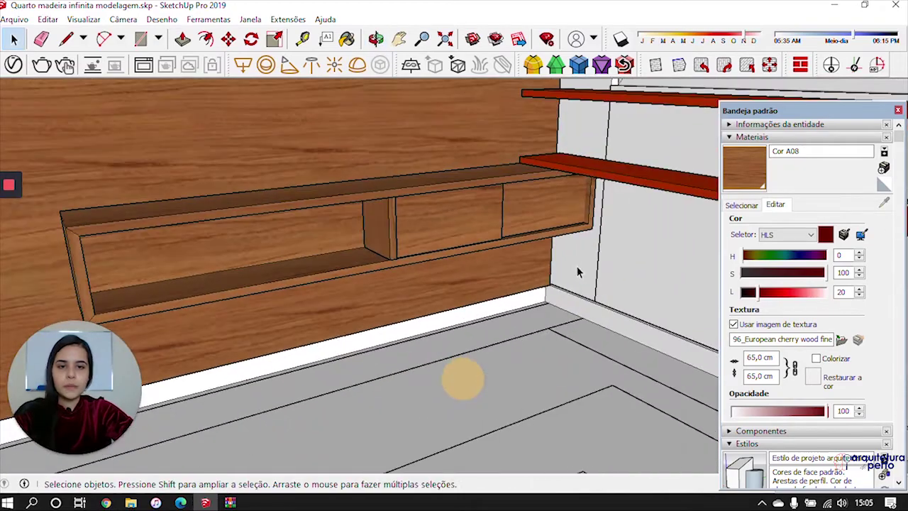
scroll(499, 286, down, 2)
middle_drag(480, 285, 375, 345)
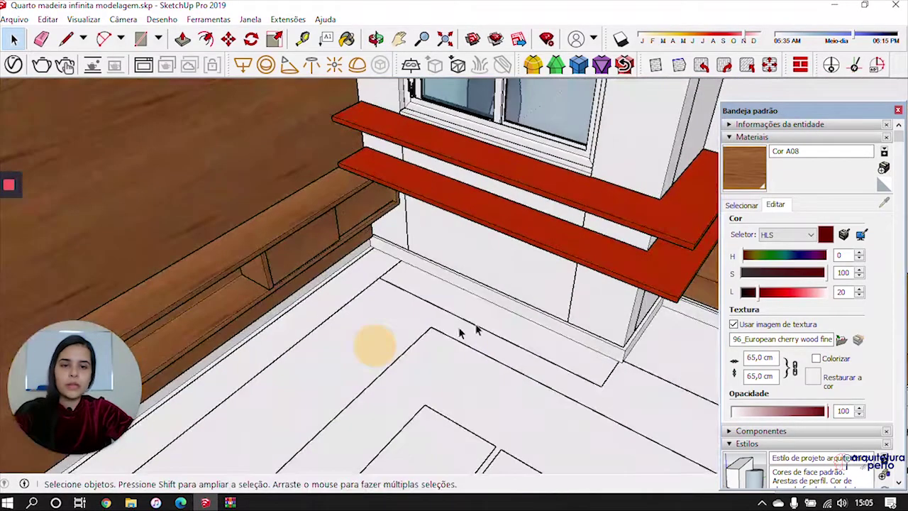
scroll(479, 329, down, 3)
scroll(497, 334, down, 3)
scroll(595, 364, up, 5)
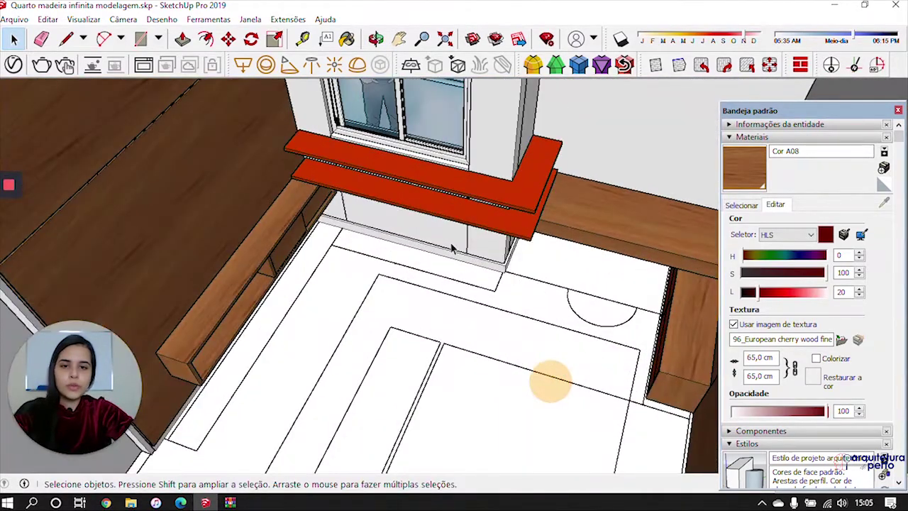
middle_drag(451, 247, 500, 237)
middle_drag(582, 202, 363, 247)
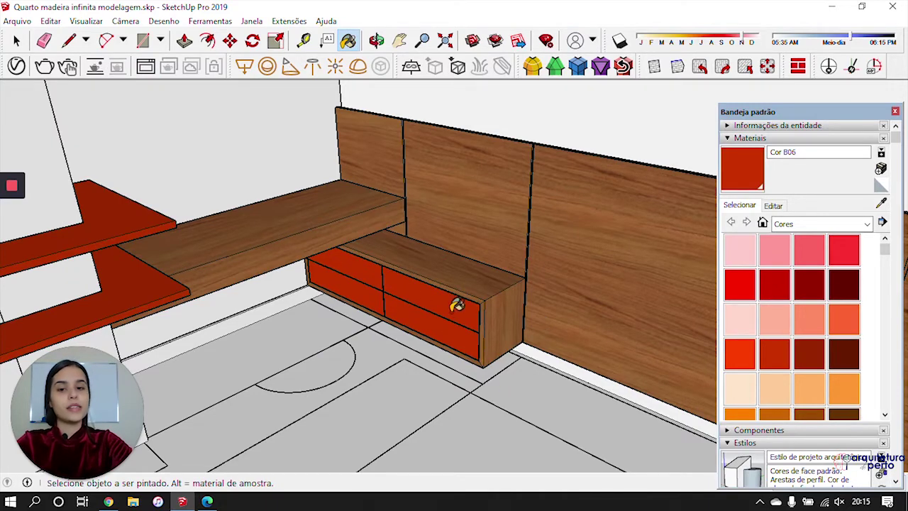
Recolor Cor B06 on the shelves and drawer fronts to a dark charcoal with saturation 0 and lightness 14
scroll(366, 262, down, 1)
middle_drag(366, 262, 531, 269)
click(773, 206)
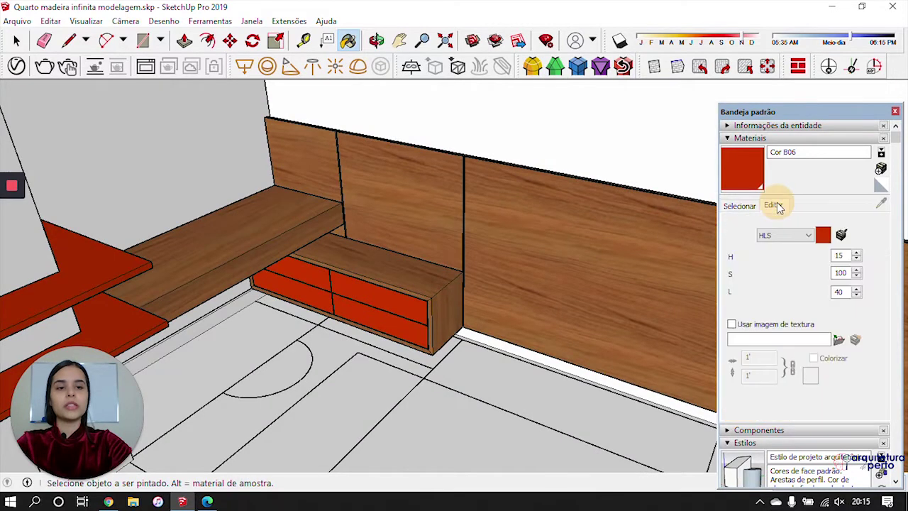
click(752, 275)
drag(752, 274, 744, 291)
Examine the dark drawer fronts and shelves against the wood, both up close and from above the whole room
mouse_move(559, 298)
middle_down()
mouse_move(551, 293)
mouse_move(364, 384)
mouse_move(274, 304)
mouse_move(465, 355)
mouse_move(278, 251)
mouse_move(312, 224)
mouse_move(432, 263)
mouse_move(416, 324)
mouse_move(402, 268)
mouse_move(351, 232)
mouse_move(397, 286)
middle_up()
scroll(387, 278, up, 3)
scroll(376, 266, down, 2)
mouse_move(573, 321)
middle_down()
mouse_move(480, 309)
mouse_move(551, 348)
middle_up()
middle_drag(286, 187, 240, 142)
mouse_move(423, 232)
middle_down()
mouse_move(300, 134)
mouse_move(312, 127)
mouse_move(305, 198)
middle_up()
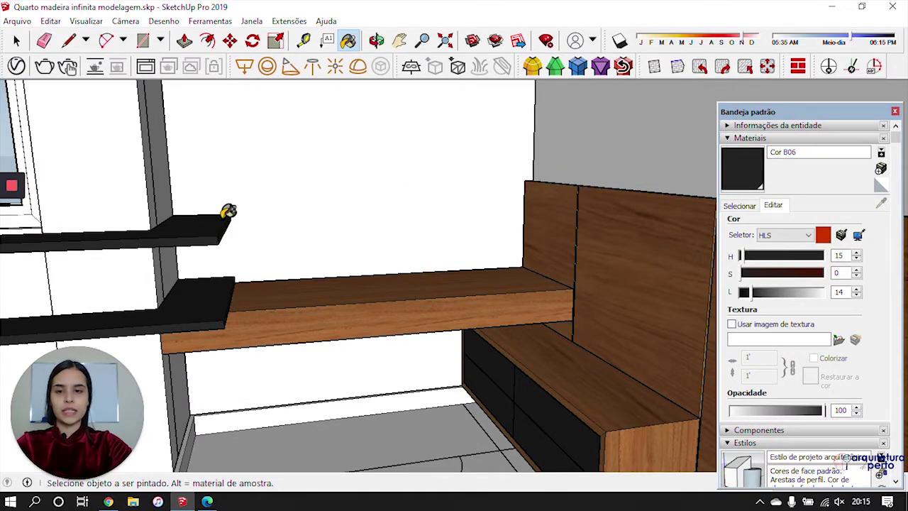
middle_drag(310, 227, 348, 315)
mouse_move(340, 281)
middle_down()
mouse_move(355, 304)
mouse_move(443, 317)
mouse_move(431, 284)
mouse_move(364, 263)
mouse_move(460, 324)
mouse_move(394, 321)
mouse_move(308, 348)
mouse_move(300, 308)
mouse_move(449, 308)
mouse_move(341, 295)
mouse_move(355, 288)
mouse_move(395, 206)
mouse_move(383, 222)
middle_up()
scroll(431, 282, down, 2)
scroll(394, 321, down, 3)
middle_drag(415, 269, 500, 272)
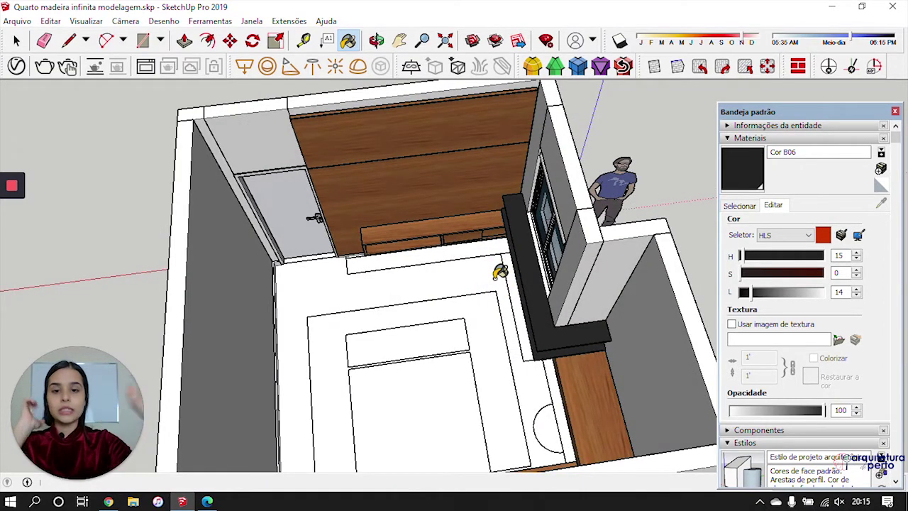
mouse_move(375, 221)
middle_down()
mouse_move(347, 187)
mouse_move(351, 205)
middle_up()
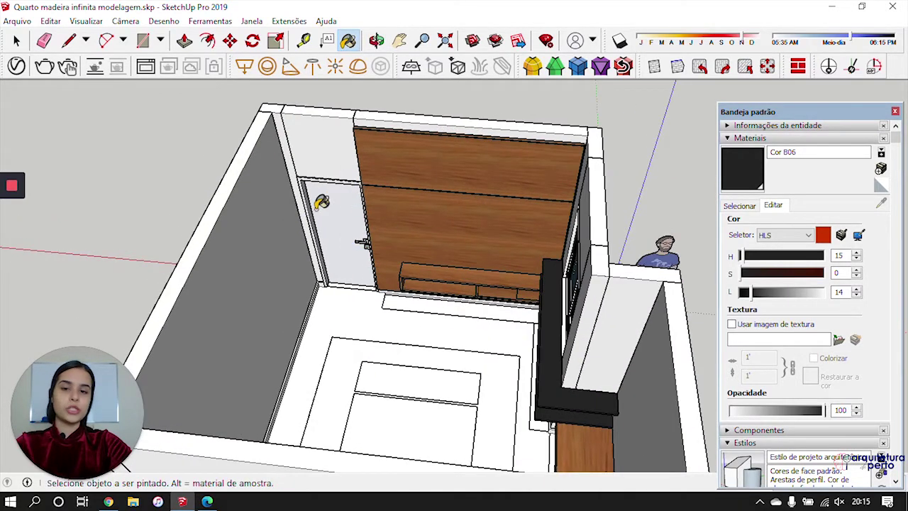
mouse_move(305, 292)
middle_down()
mouse_move(581, 352)
mouse_move(699, 330)
mouse_move(523, 265)
mouse_move(465, 262)
middle_up()
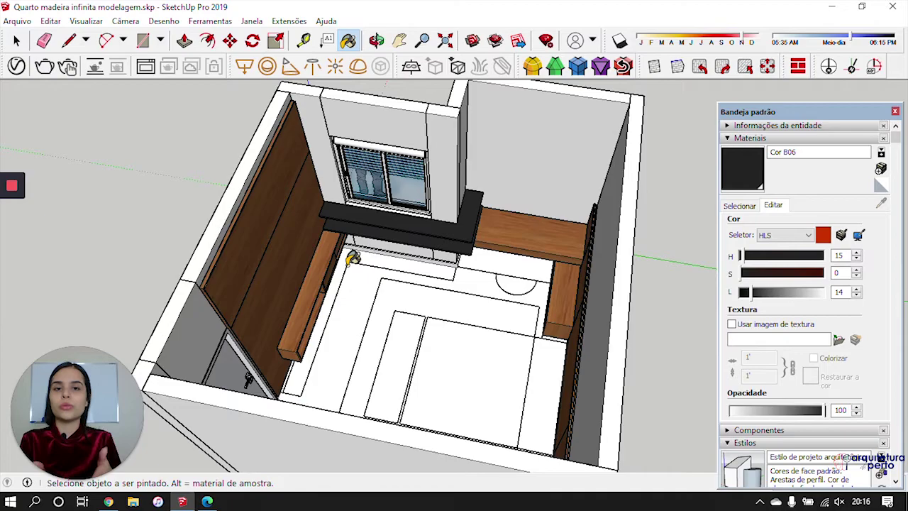
Examine how the dark window shelves meet the wood desk and the drawer cabinet in the corner
mouse_move(352, 259)
middle_down()
mouse_move(330, 257)
mouse_move(464, 227)
mouse_move(258, 207)
mouse_move(476, 187)
middle_up()
scroll(482, 192, up, 3)
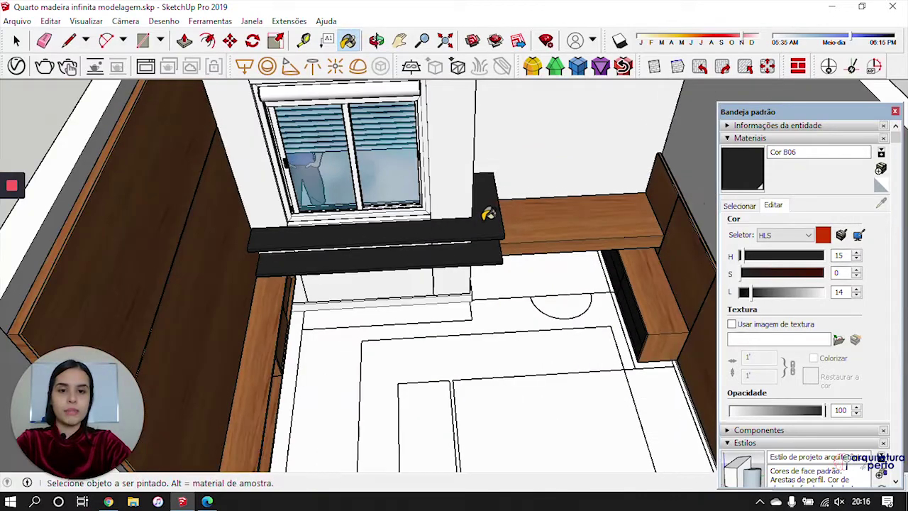
mouse_move(484, 206)
middle_down()
mouse_move(423, 154)
mouse_move(504, 175)
mouse_move(478, 190)
mouse_move(496, 203)
middle_up()
scroll(500, 174, up, 3)
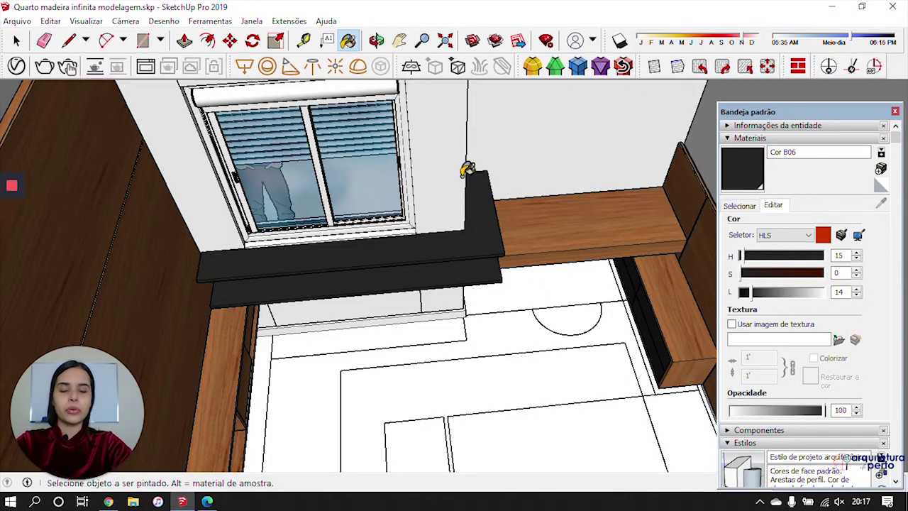
mouse_move(385, 222)
middle_down()
mouse_move(401, 203)
mouse_move(421, 237)
mouse_move(418, 252)
middle_up()
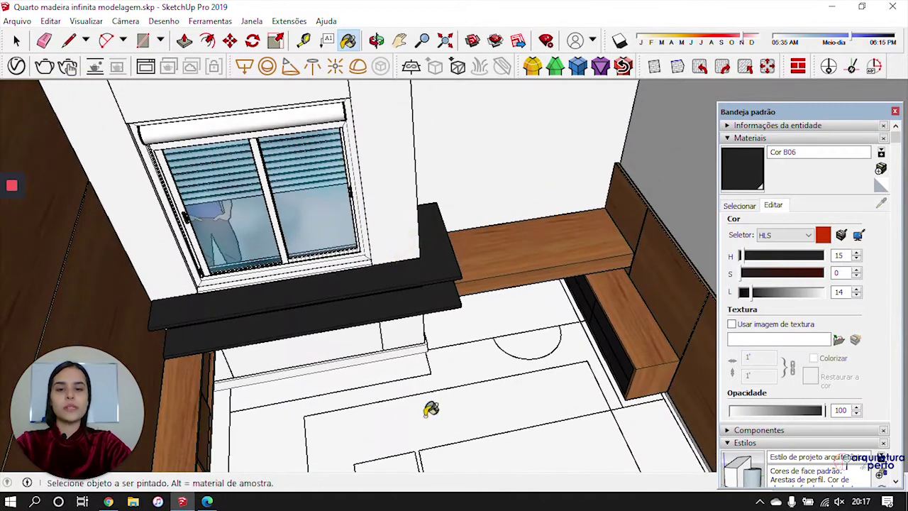
click(16, 40)
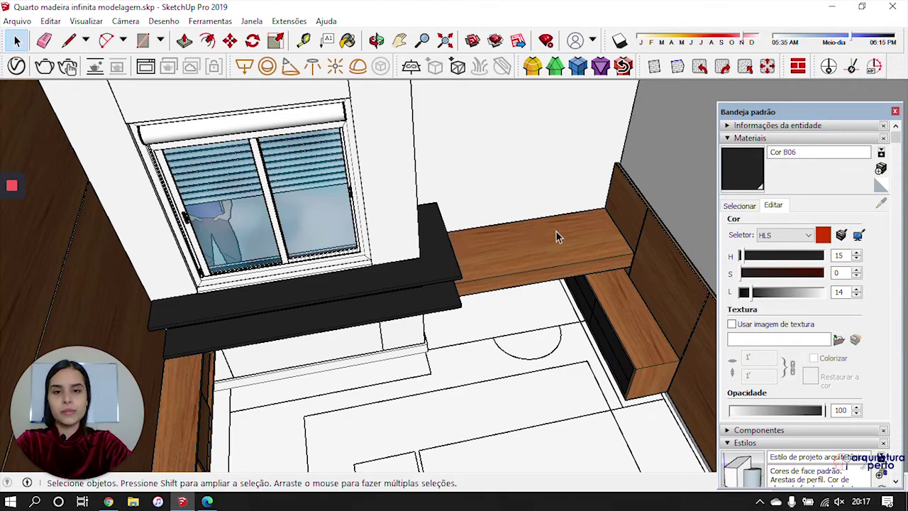
middle_drag(478, 294, 464, 254)
scroll(464, 253, up, 3)
middle_drag(399, 290, 427, 330)
scroll(438, 350, down, 4)
scroll(454, 360, down, 2)
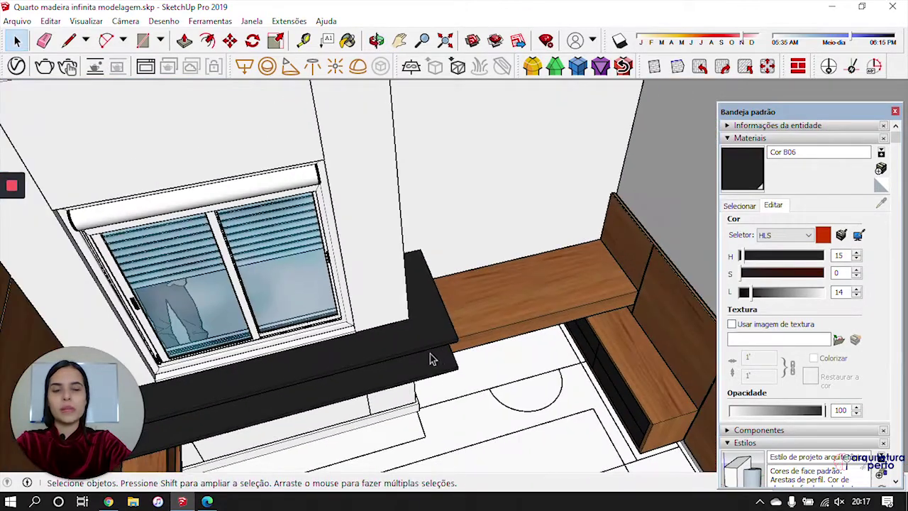
Select the medium gray Cor M04 in the Cores material library
middle_drag(531, 365, 487, 285)
scroll(471, 321, down, 3)
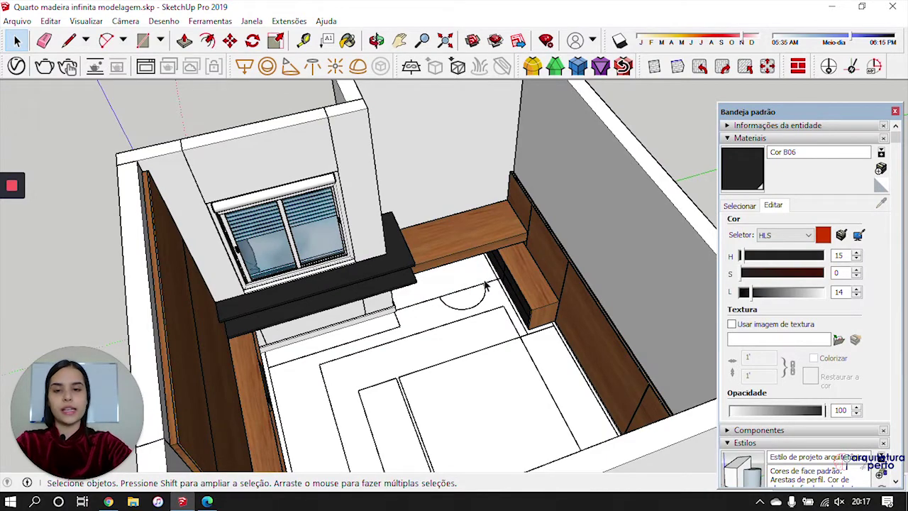
middle_drag(444, 224, 629, 236)
click(740, 205)
scroll(844, 286, down, 5)
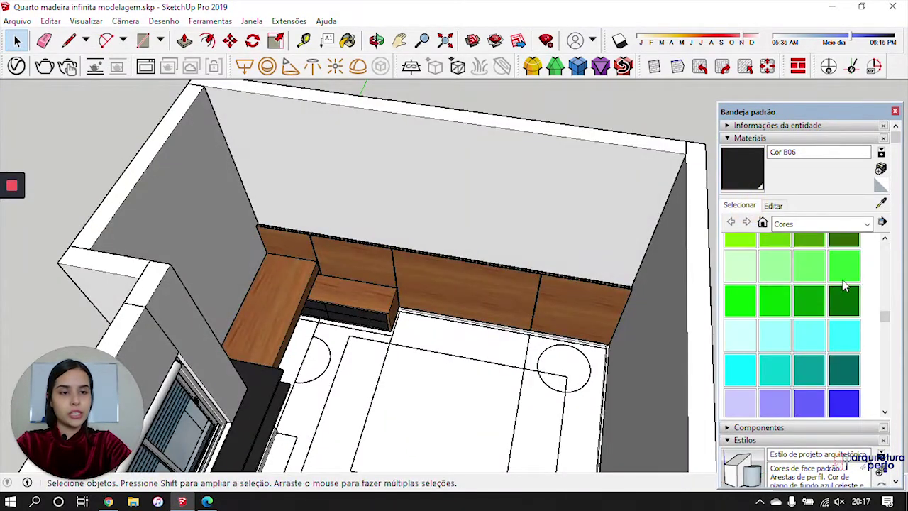
drag(884, 315, 884, 403)
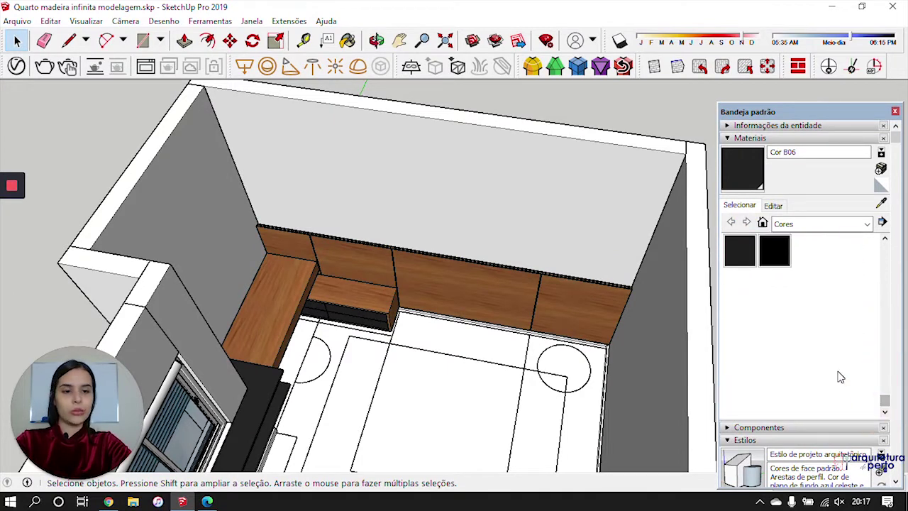
scroll(839, 377, up, 1)
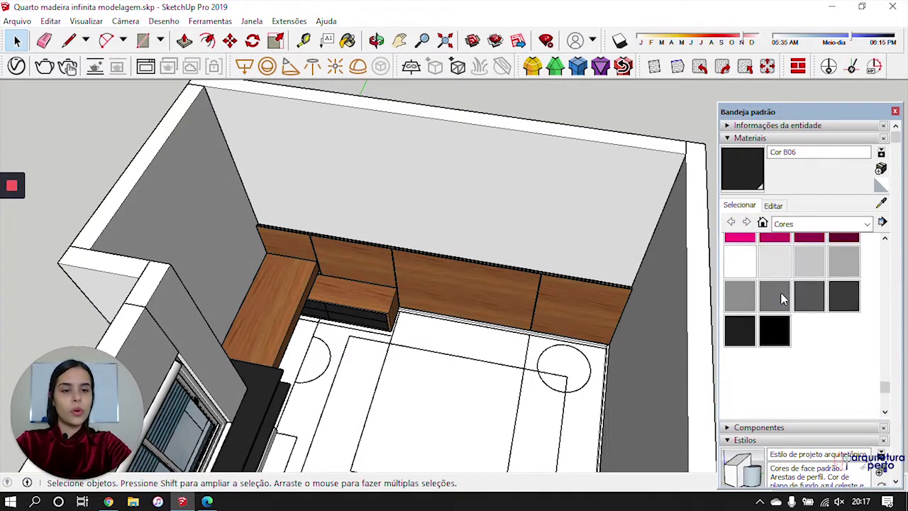
click(744, 298)
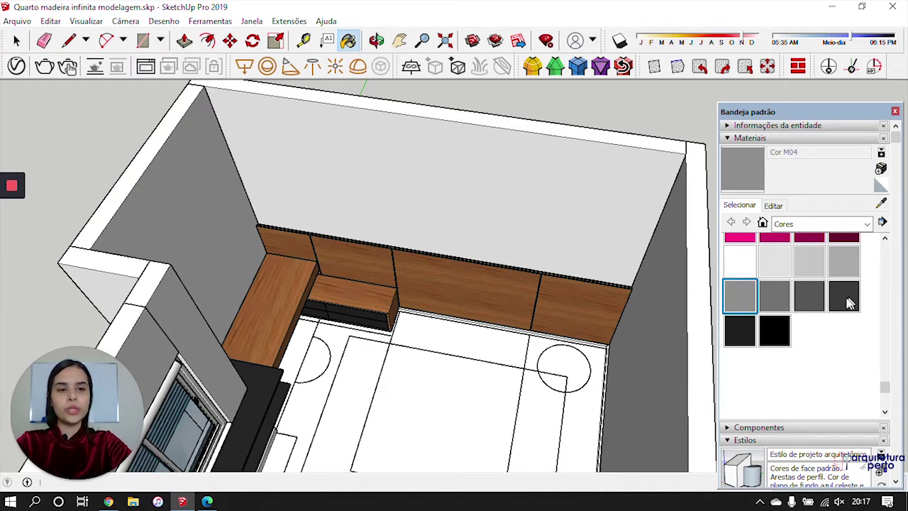
Create a new material named "paredes" from the selected gray
click(880, 169)
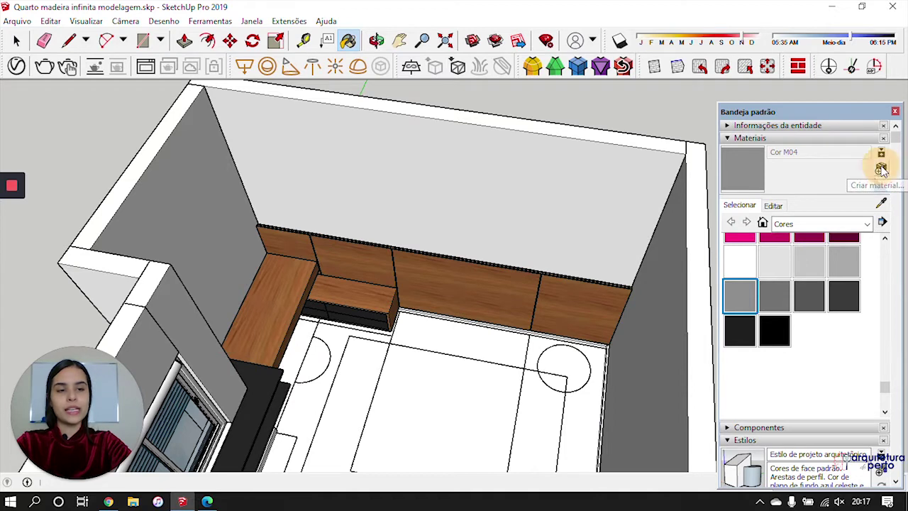
click(822, 152)
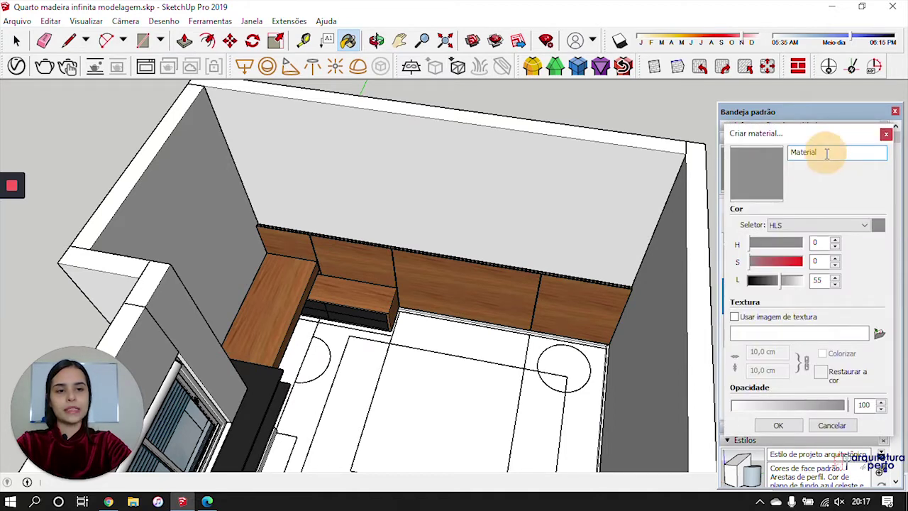
double_click(827, 153)
text(p)
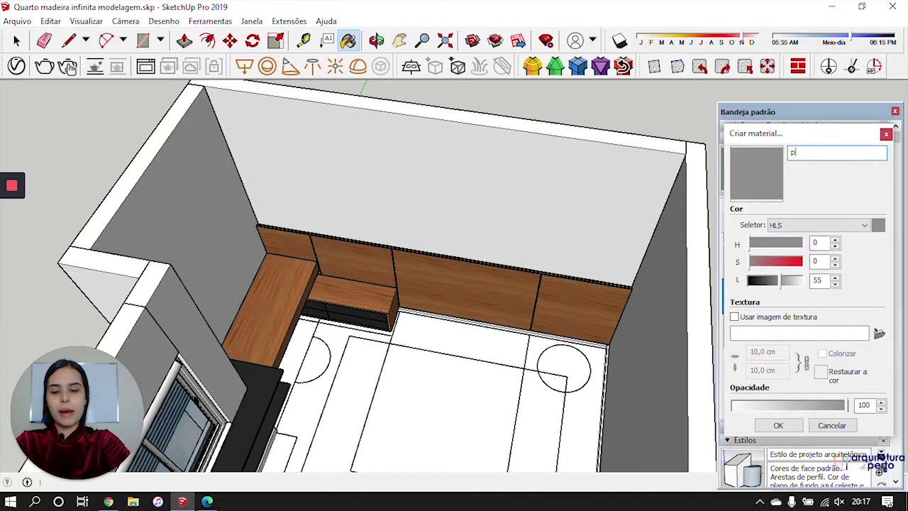
text(aredes)
click(795, 151)
text(a)
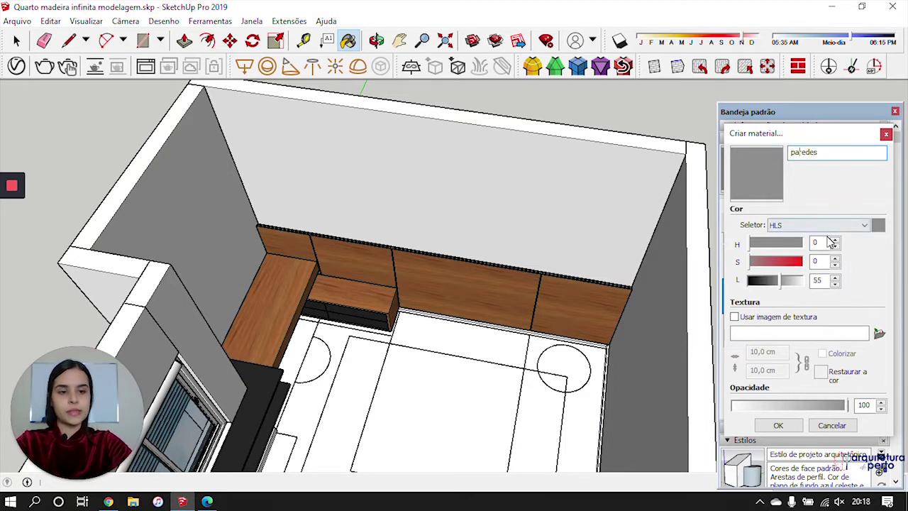
click(783, 425)
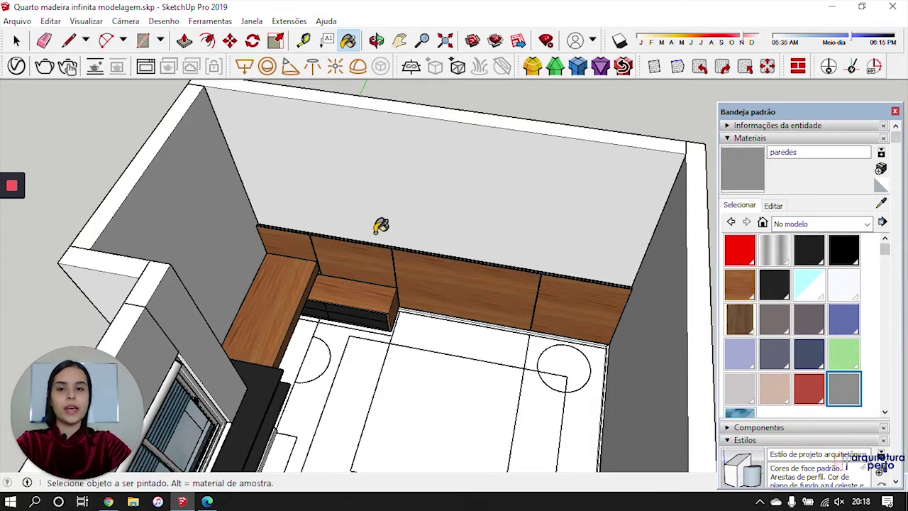
Paint the wall behind the long wood panels, the desk wall and the window wall with the paredes material
mouse_move(380, 182)
middle_down()
mouse_move(393, 146)
mouse_move(454, 167)
mouse_move(298, 158)
mouse_move(326, 178)
mouse_move(343, 174)
middle_up()
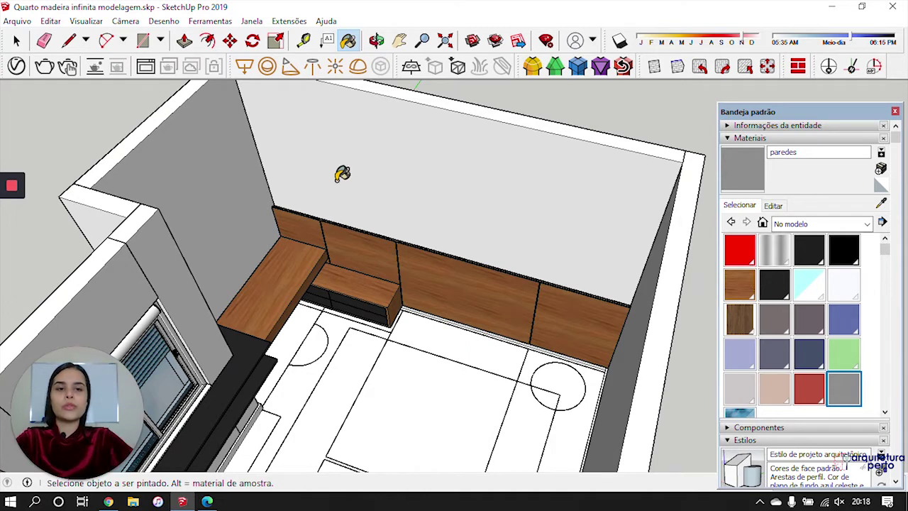
click(397, 141)
click(209, 141)
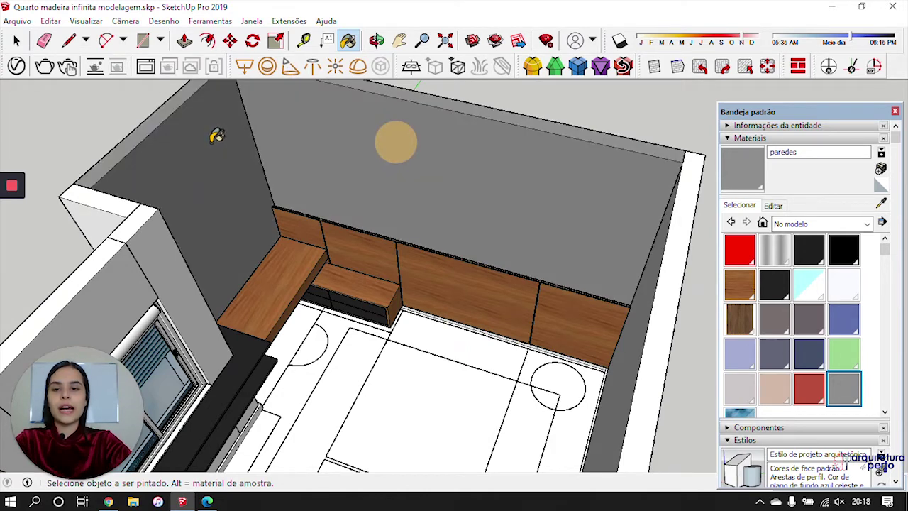
click(152, 262)
mouse_move(263, 232)
middle_down()
mouse_move(135, 134)
mouse_move(233, 151)
mouse_move(259, 168)
middle_up()
click(225, 161)
click(142, 186)
Paint the wall around the door, the wall behind the TV panel and the remaining unpainted wall with paredes
mouse_move(128, 229)
middle_down()
mouse_move(101, 219)
mouse_move(284, 229)
middle_up()
click(275, 208)
click(316, 155)
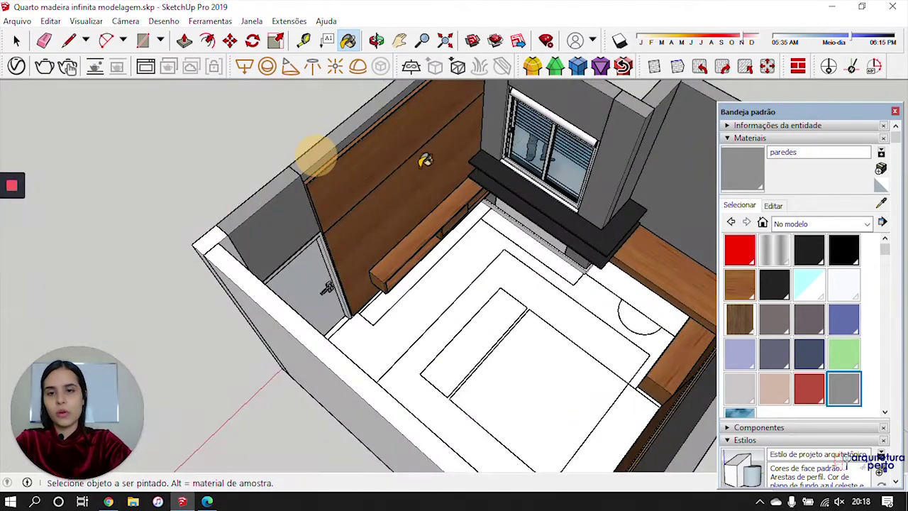
middle_drag(422, 167, 181, 202)
shift+middle_drag(270, 104, 272, 182)
click(264, 146)
click(260, 197)
Darken the paredes material to lightness 51
middle_drag(363, 205, 109, 194)
mouse_move(283, 168)
shift+middle_down()
mouse_move(414, 167)
mouse_move(20, 170)
shift+middle_up()
middle_drag(279, 93, 186, 115)
middle_drag(417, 126, 354, 148)
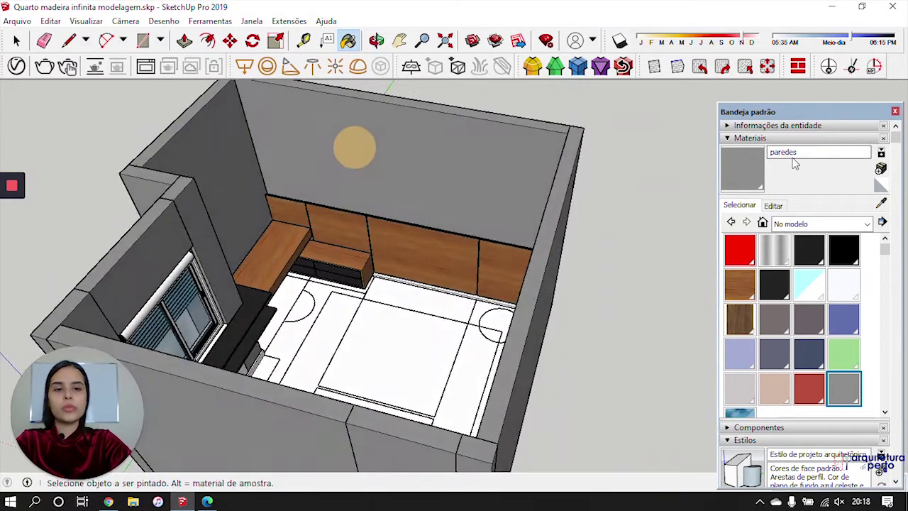
click(773, 205)
drag(790, 299, 782, 300)
Examine the gray walls around the whole room, ending close up at the door beside the wood TV panel
mouse_move(511, 234)
middle_down()
mouse_move(486, 227)
mouse_move(650, 192)
mouse_move(485, 170)
mouse_move(551, 207)
mouse_move(192, 227)
mouse_move(228, 255)
middle_up()
mouse_move(270, 202)
middle_down()
mouse_move(263, 253)
mouse_move(370, 140)
middle_up()
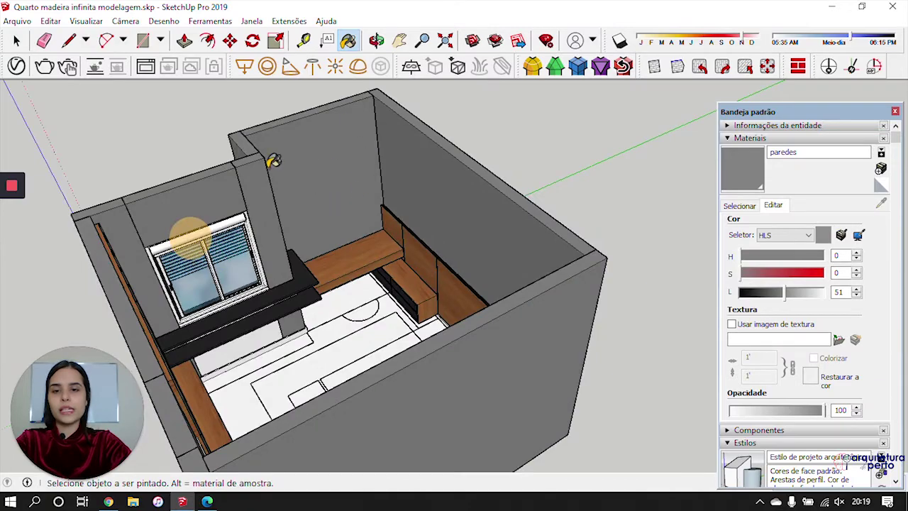
mouse_move(314, 230)
middle_down()
mouse_move(503, 236)
mouse_move(492, 219)
mouse_move(321, 257)
mouse_move(359, 148)
middle_up()
middle_drag(340, 216, 184, 253)
mouse_move(376, 188)
middle_down()
mouse_move(446, 254)
mouse_move(178, 290)
middle_up()
mouse_move(470, 163)
middle_down()
mouse_move(395, 152)
mouse_move(448, 206)
mouse_move(348, 95)
middle_up()
scroll(437, 206, up, 5)
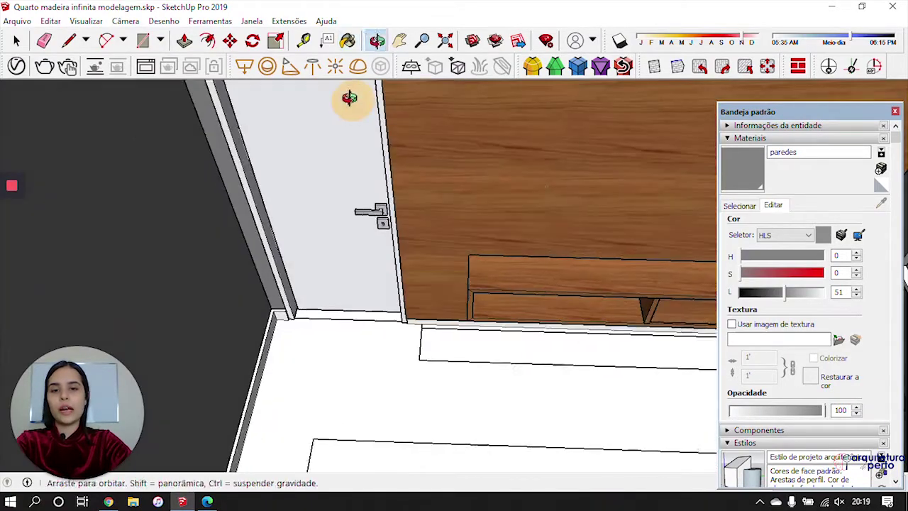
Sample the door's LACA BRANCA material
key(space)
click(739, 206)
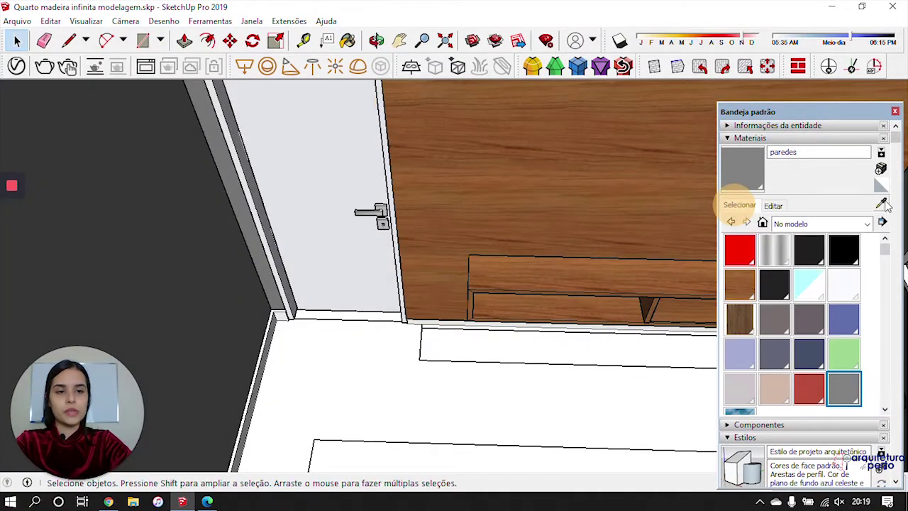
click(882, 204)
click(329, 176)
mouse_move(315, 128)
middle_down()
mouse_move(407, 163)
mouse_move(430, 263)
mouse_move(264, 190)
mouse_move(331, 183)
mouse_move(422, 197)
mouse_move(405, 193)
middle_up()
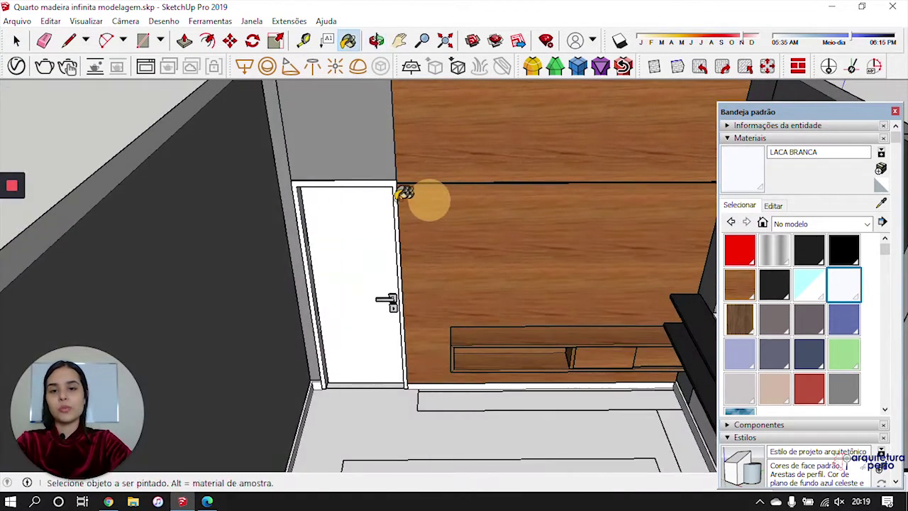
Sample the paredes gray from the wall above the door and paint the door leaf with it inside its group
click(880, 202)
click(353, 107)
click(334, 210)
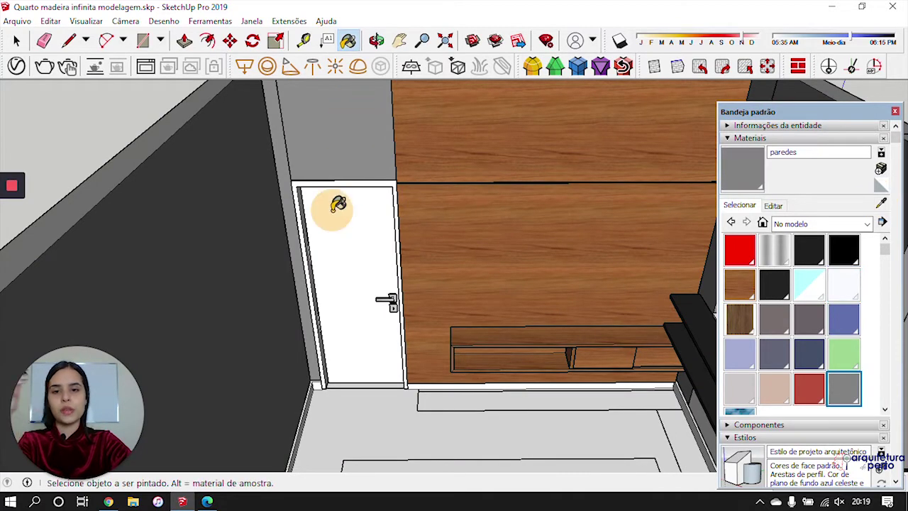
key(space)
click(334, 211)
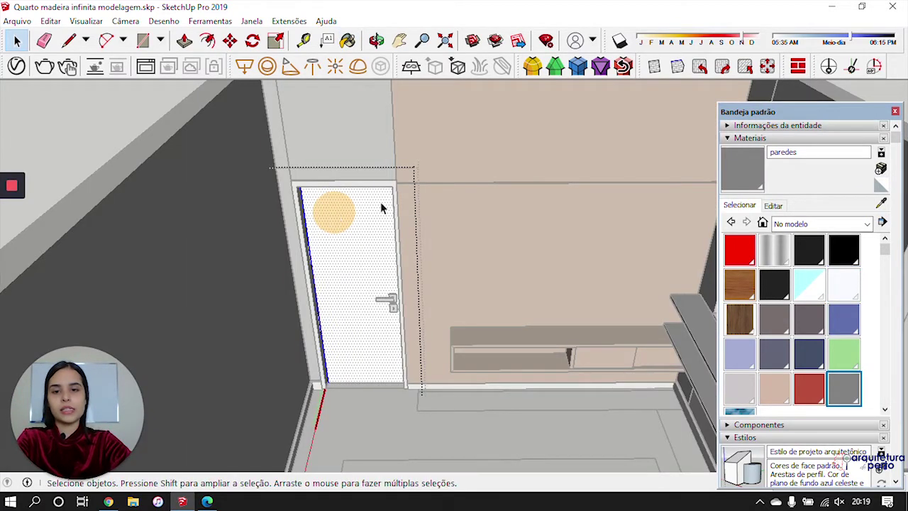
key(b)
click(366, 196)
Paint the door frame with the same paredes gray as the door leaf
key(space)
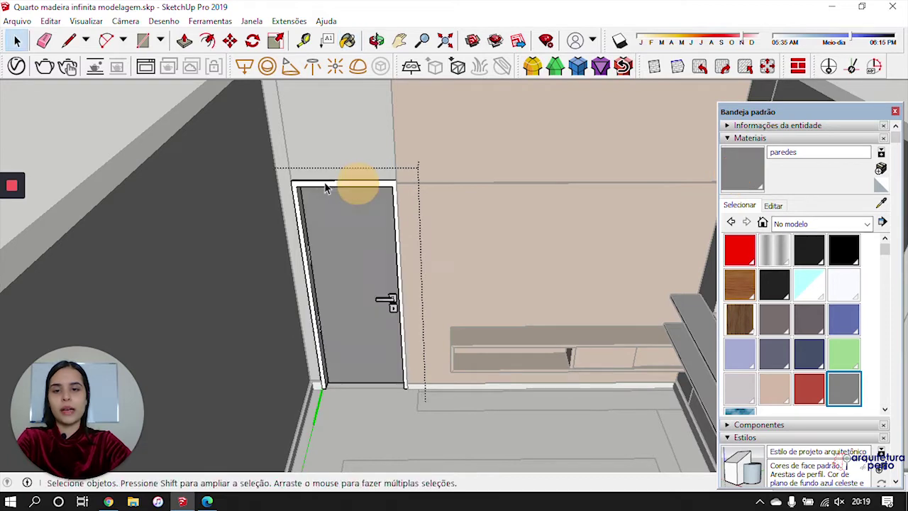
click(310, 189)
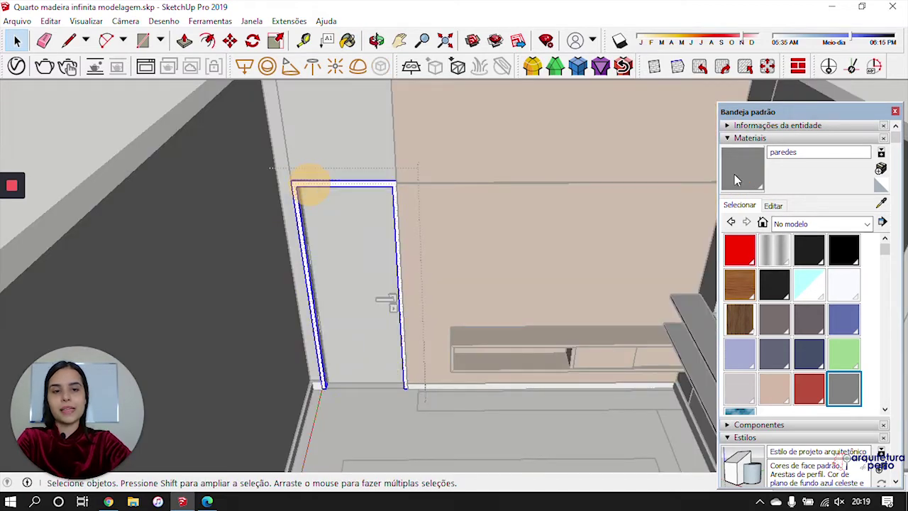
key(b)
click(357, 183)
key(space)
scroll(474, 259, down, 5)
middle_drag(446, 280, 427, 329)
scroll(428, 329, up, 3)
scroll(428, 331, up, 1)
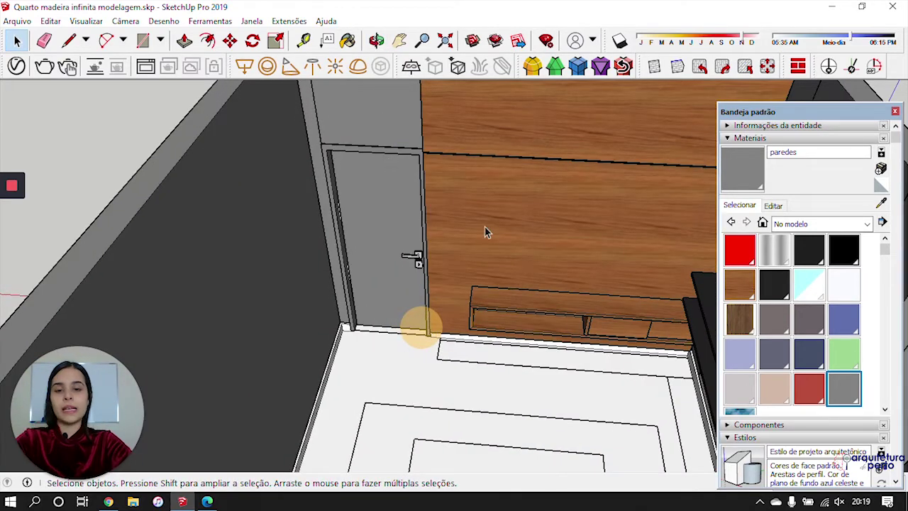
Paint the bedroom floor with the orange Cor B04 from the Cores library
middle_drag(485, 232, 489, 345)
shift+middle_drag(518, 381, 422, 263)
middle_drag(456, 298, 599, 289)
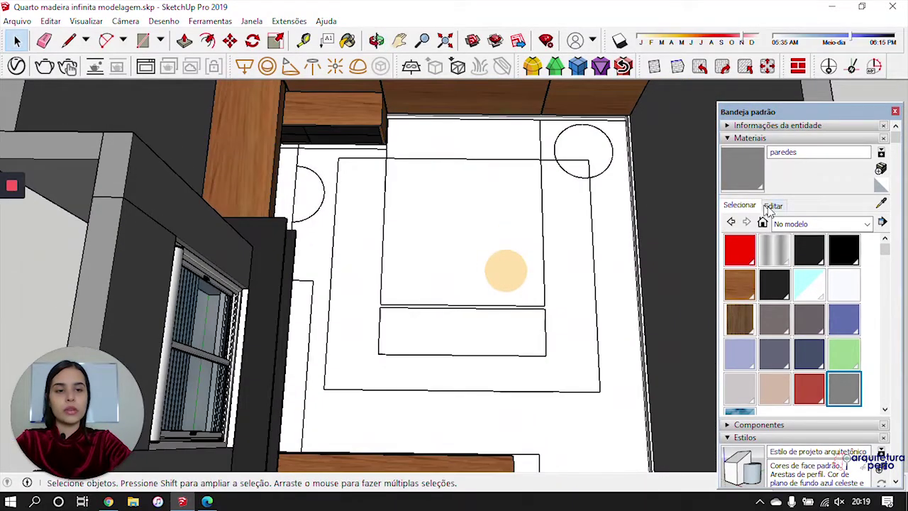
click(802, 224)
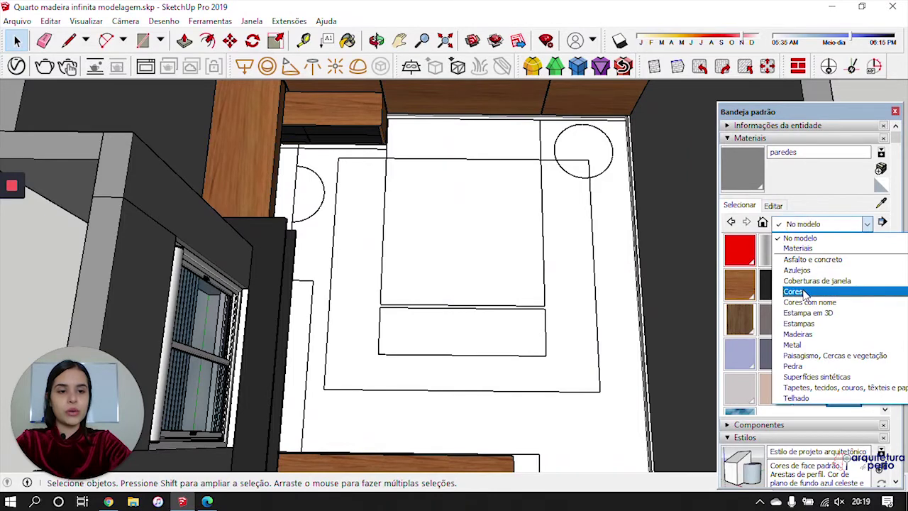
click(805, 293)
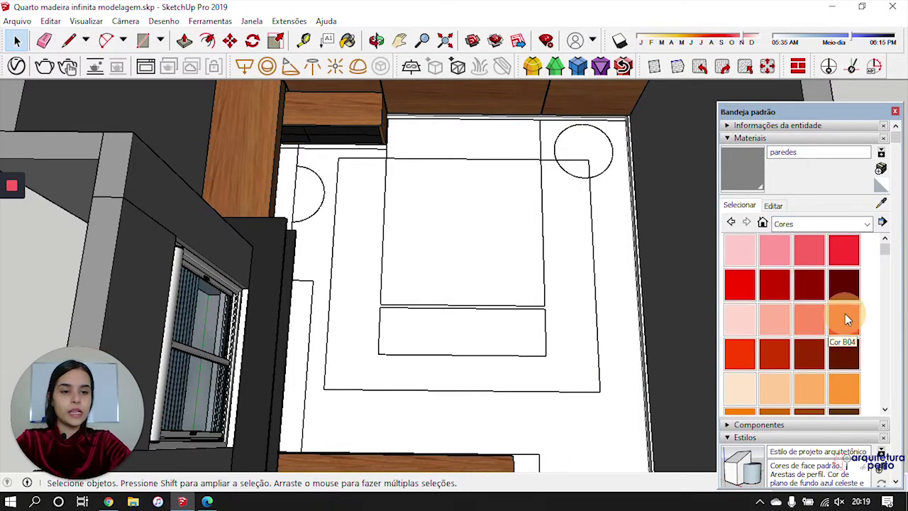
click(843, 319)
click(478, 236)
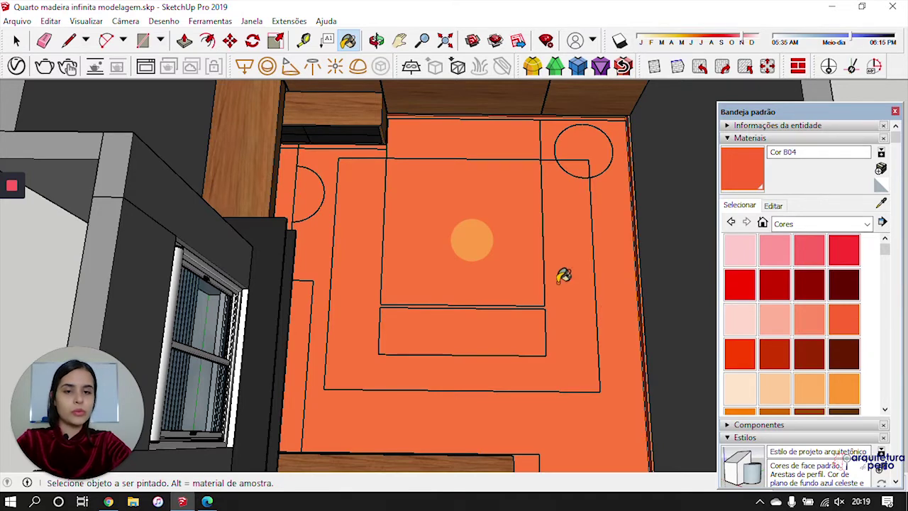
Examine the orange floor against the gray walls and wood furniture, both from above the whole room and up close
scroll(563, 276, down, 5)
middle_drag(518, 247, 440, 235)
click(17, 43)
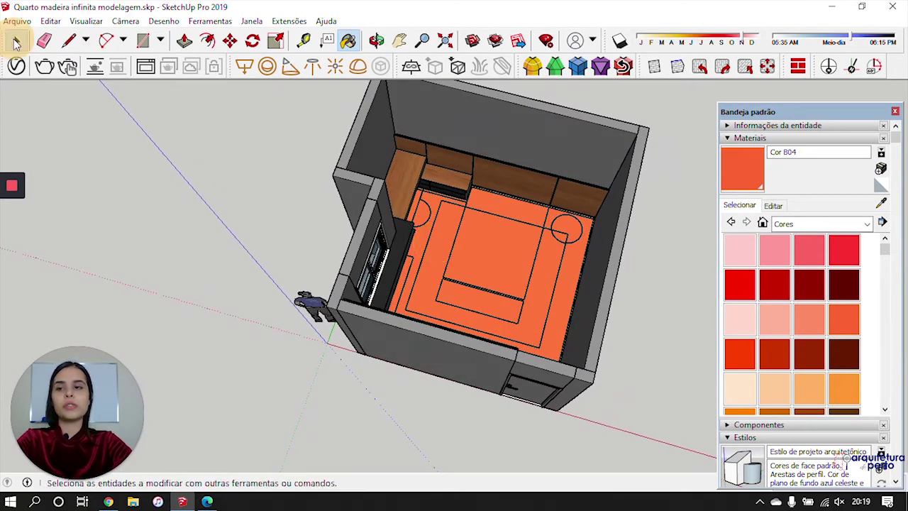
scroll(300, 137, up, 5)
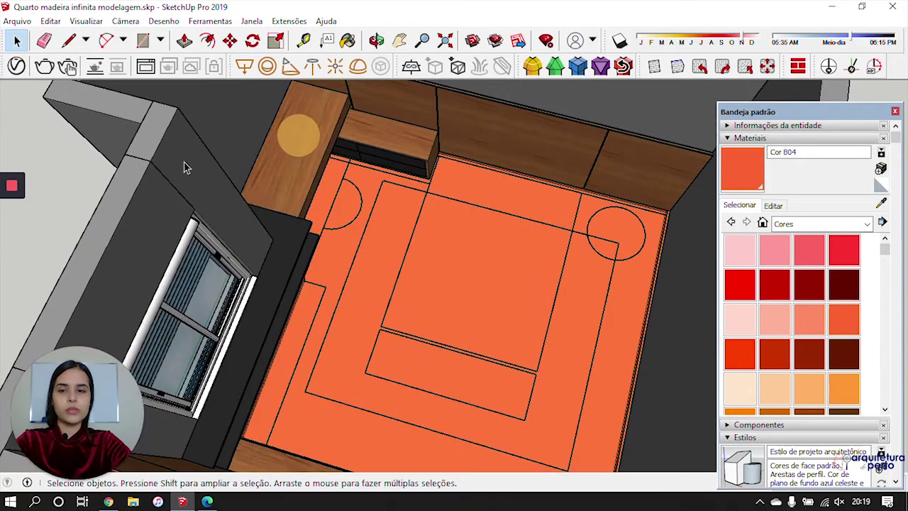
middle_drag(174, 145, 188, 134)
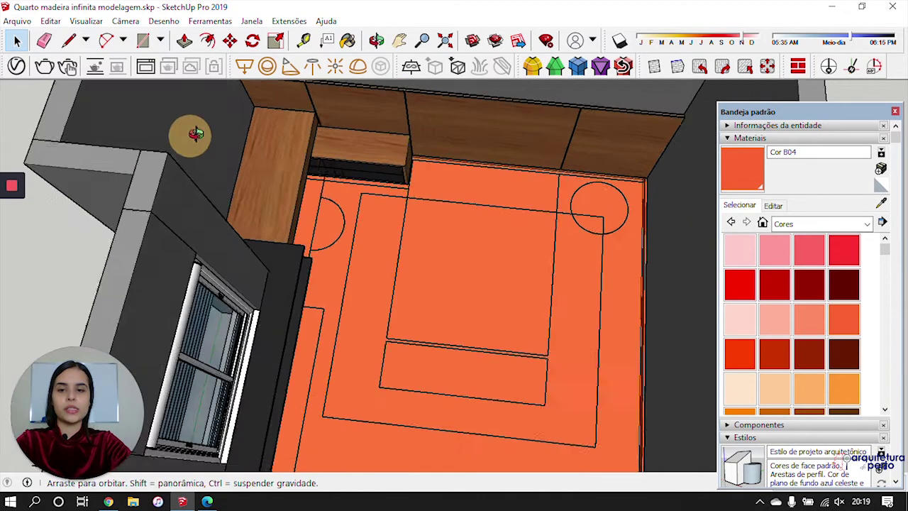
scroll(191, 134, down, 5)
middle_drag(355, 200, 408, 214)
scroll(418, 253, up, 1)
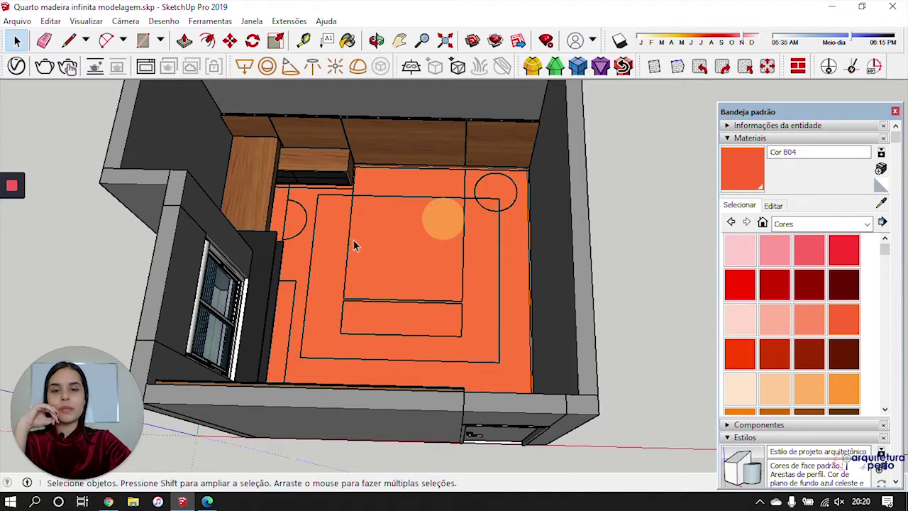
Switch to Chrome and open the Architecture category of the textures on the SketchUp Texture Club site
click(108, 502)
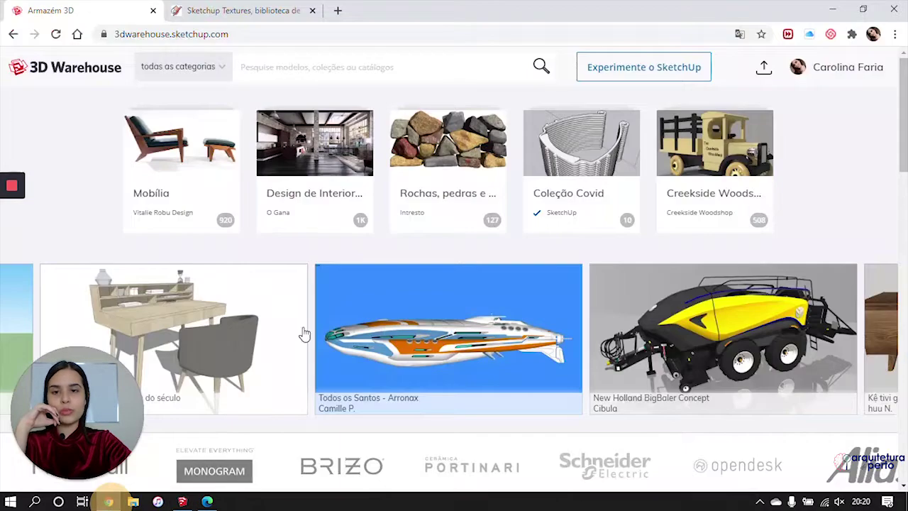
click(244, 10)
click(538, 105)
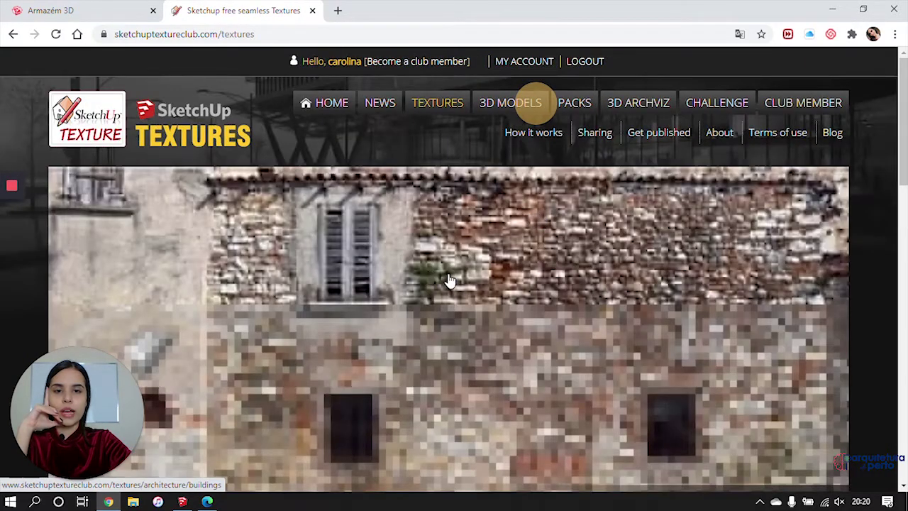
scroll(466, 288, down, 7)
scroll(346, 335, down, 1)
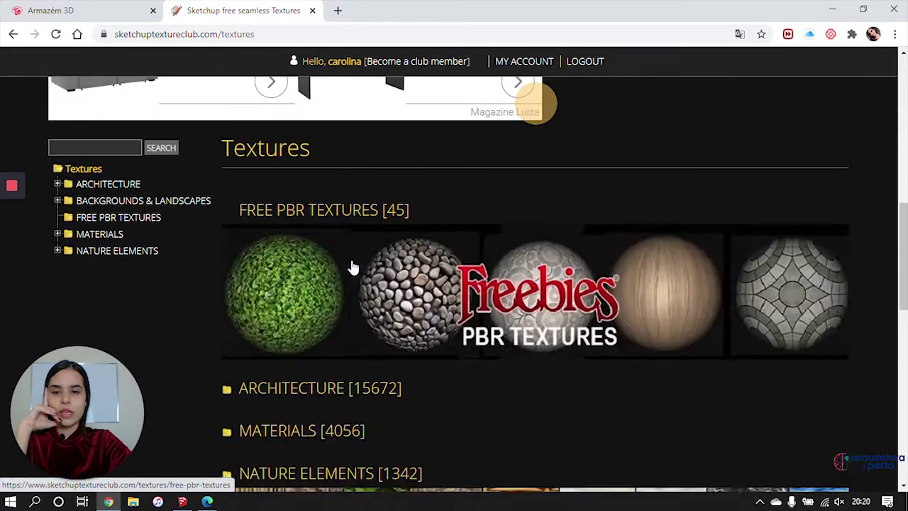
scroll(354, 277, down, 5)
click(363, 136)
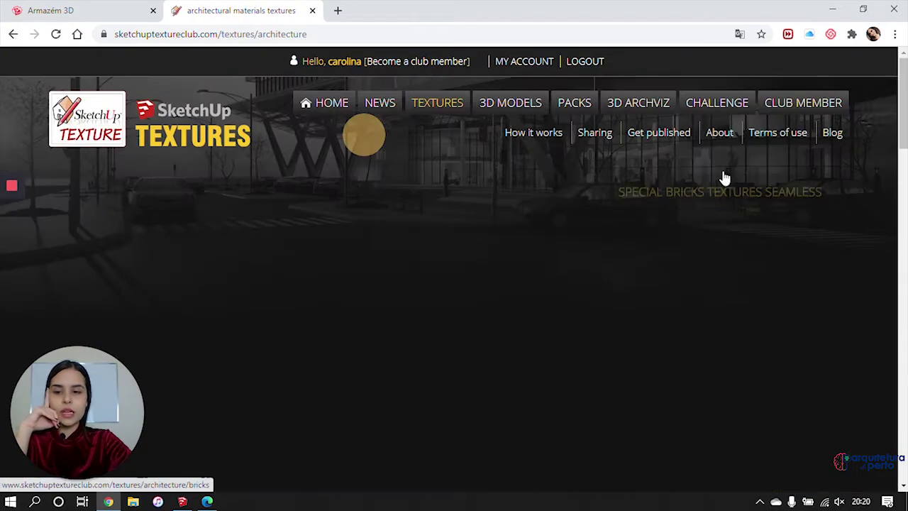
Open the Light wood subcategory of Fine wood within the Wood architecture textures
scroll(573, 177, down, 10)
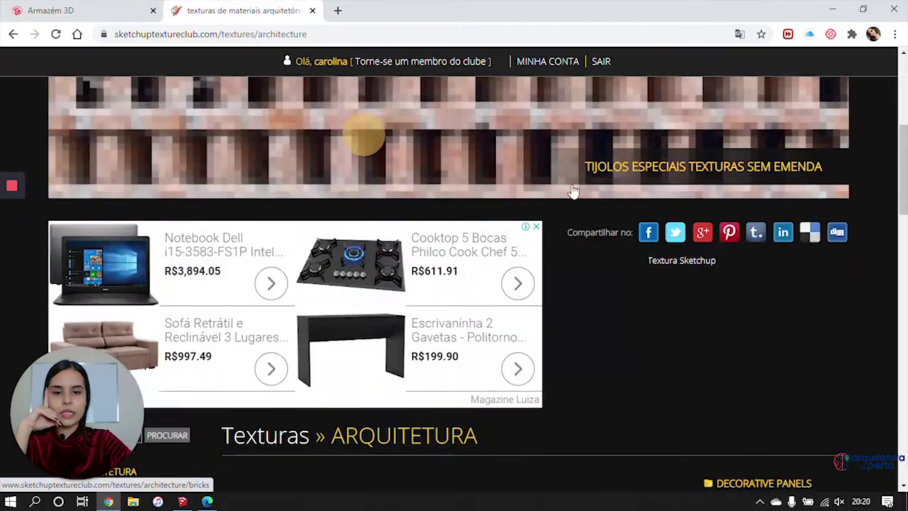
scroll(571, 199, down, 5)
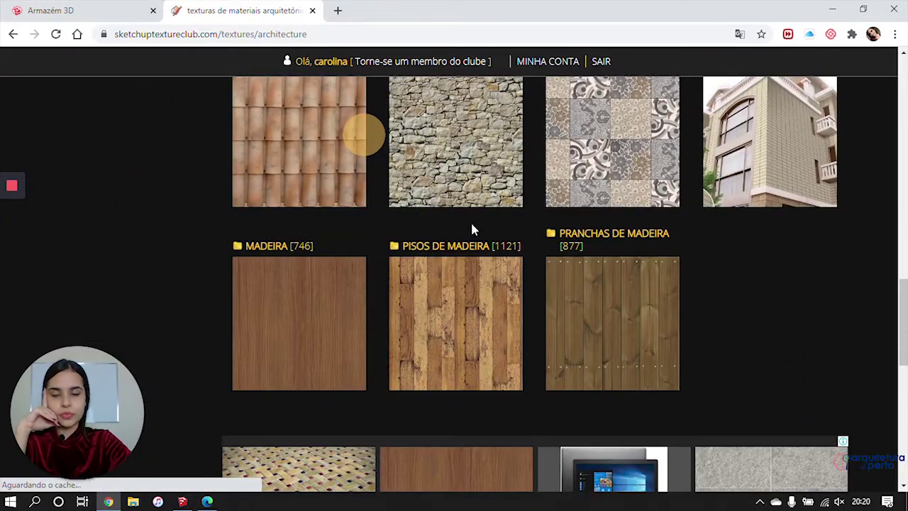
click(334, 305)
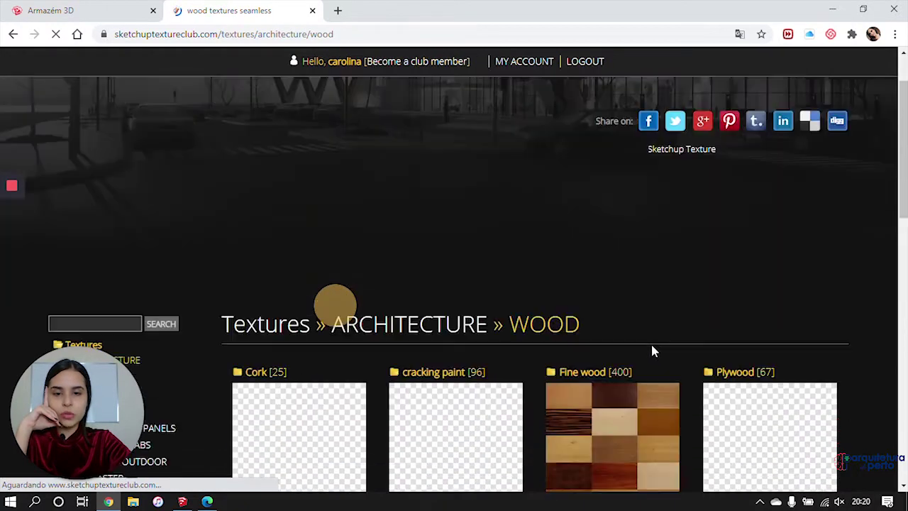
scroll(650, 344, down, 4)
click(593, 187)
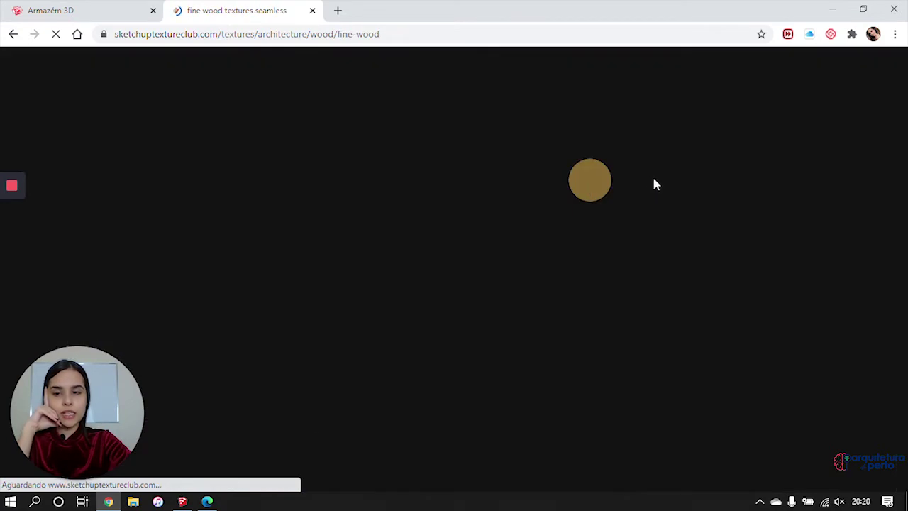
scroll(652, 183, down, 2)
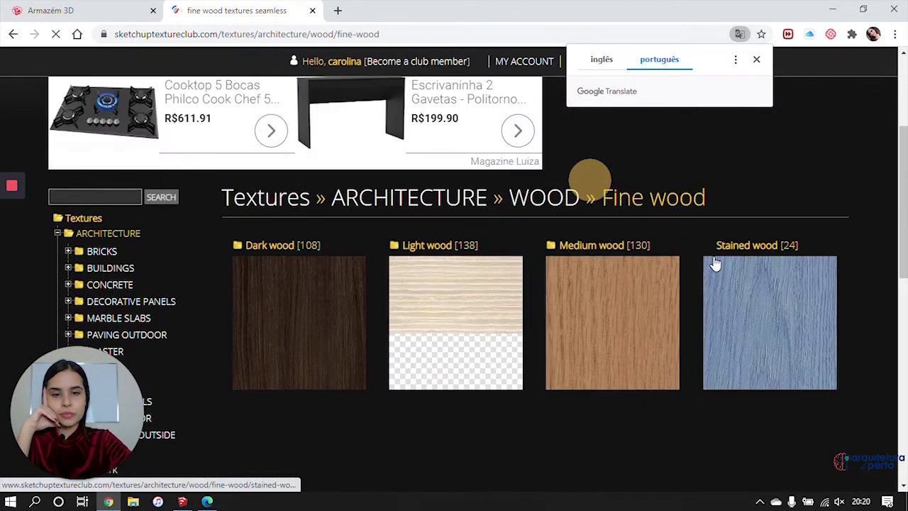
click(434, 314)
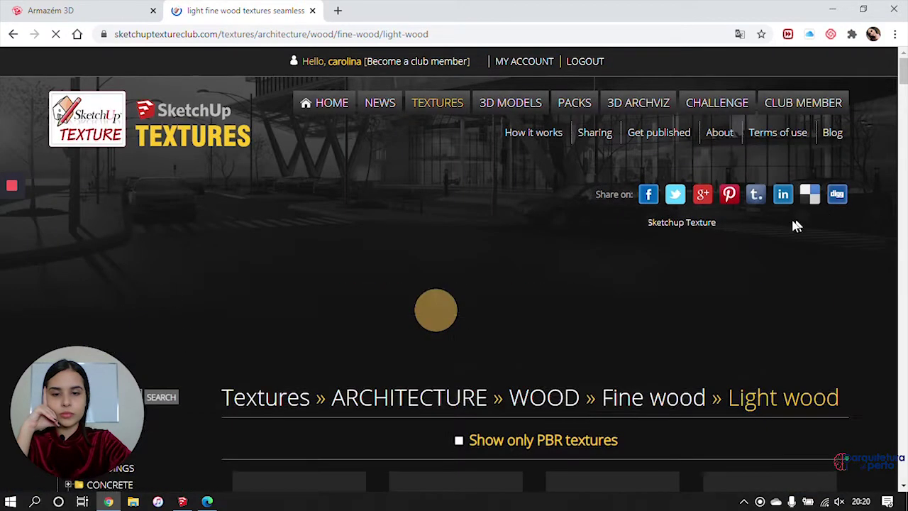
Find the Rivage naturel fine wood texture 04390 among the light woods and download its free-user version
scroll(788, 227, down, 3)
scroll(771, 231, down, 2)
scroll(770, 232, down, 2)
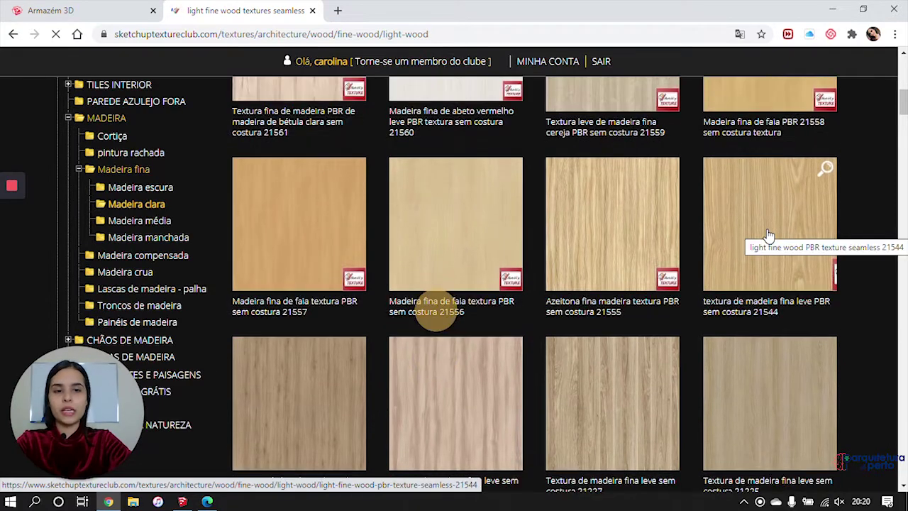
scroll(876, 312, down, 1)
scroll(875, 313, down, 6)
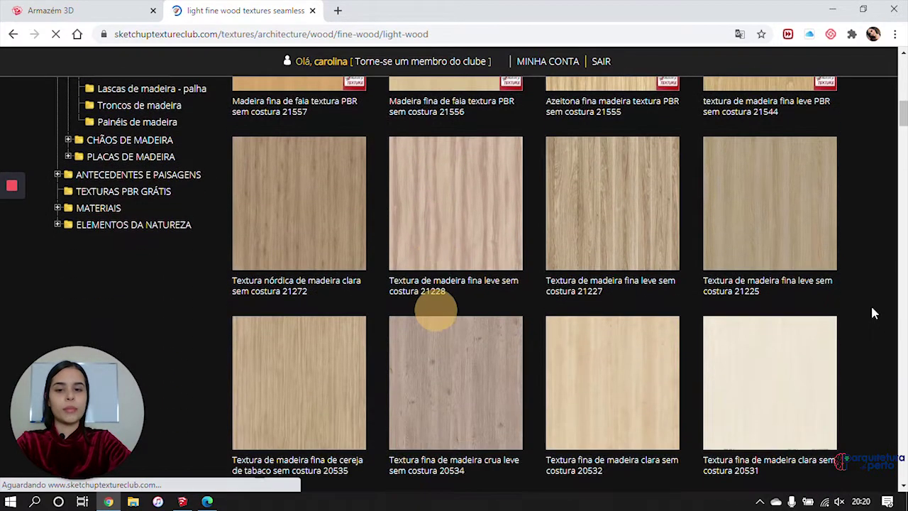
scroll(870, 310, down, 5)
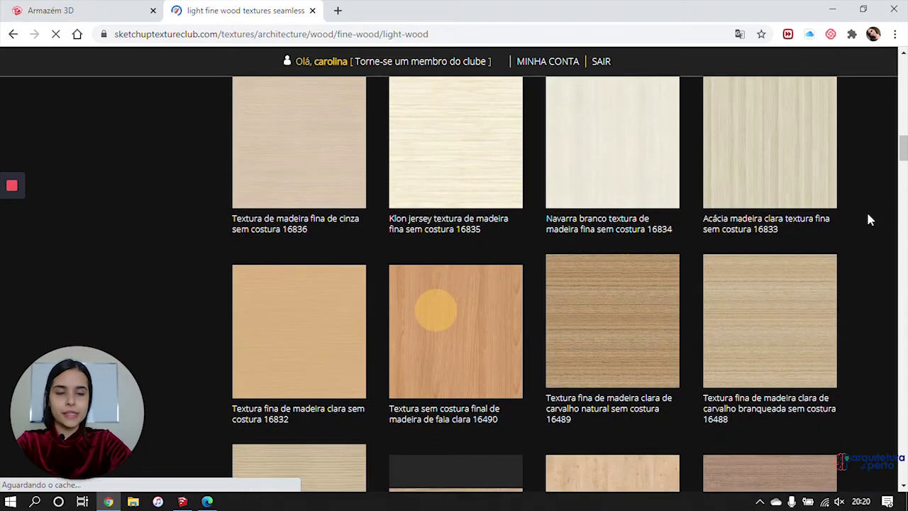
scroll(884, 222, down, 7)
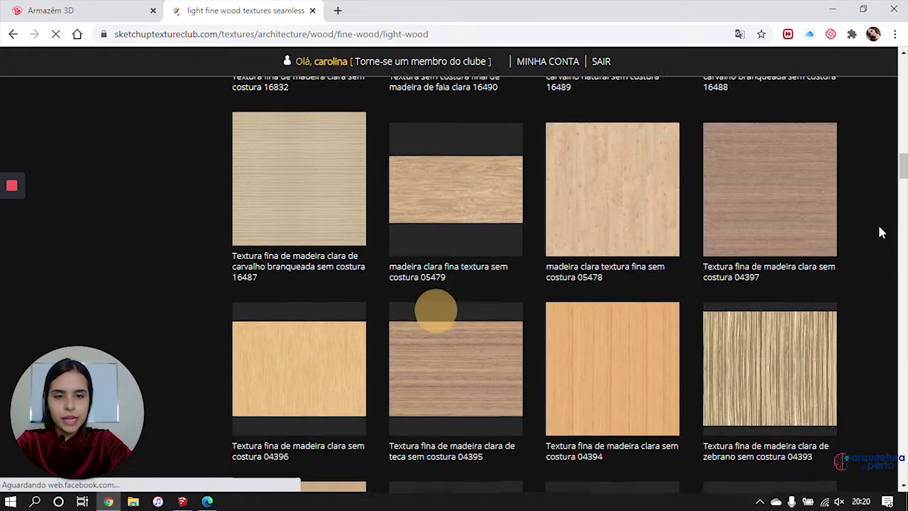
scroll(877, 230, down, 3)
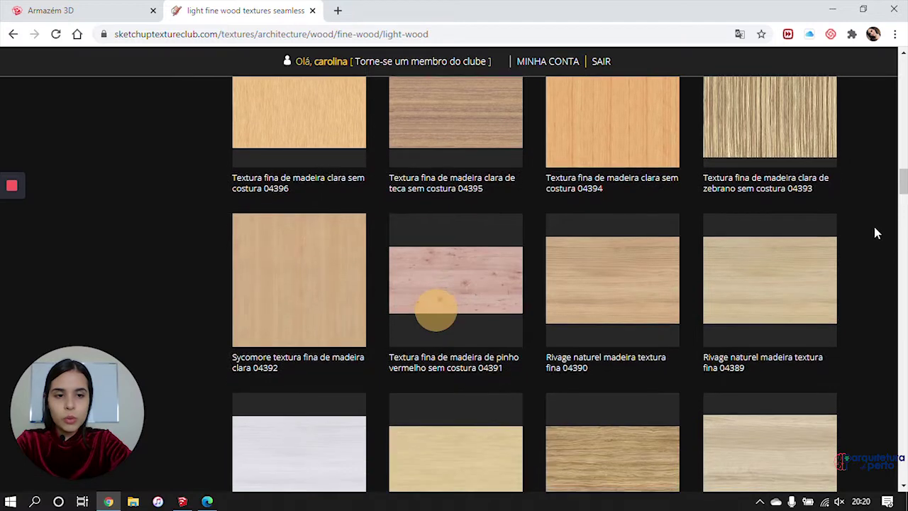
scroll(874, 234, down, 2)
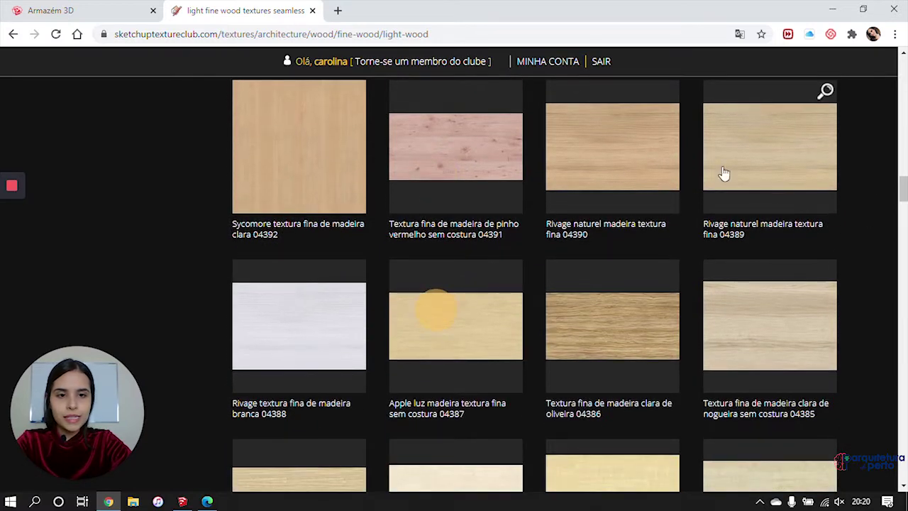
click(620, 142)
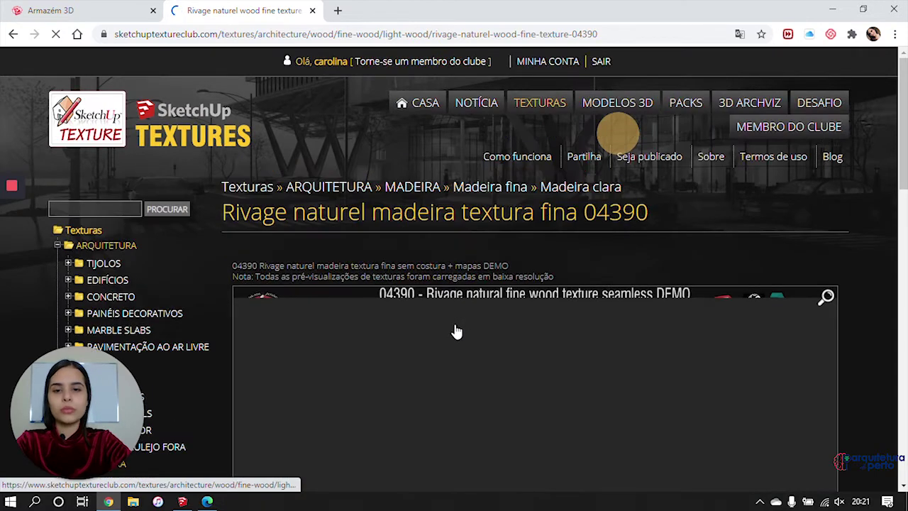
scroll(459, 327, down, 6)
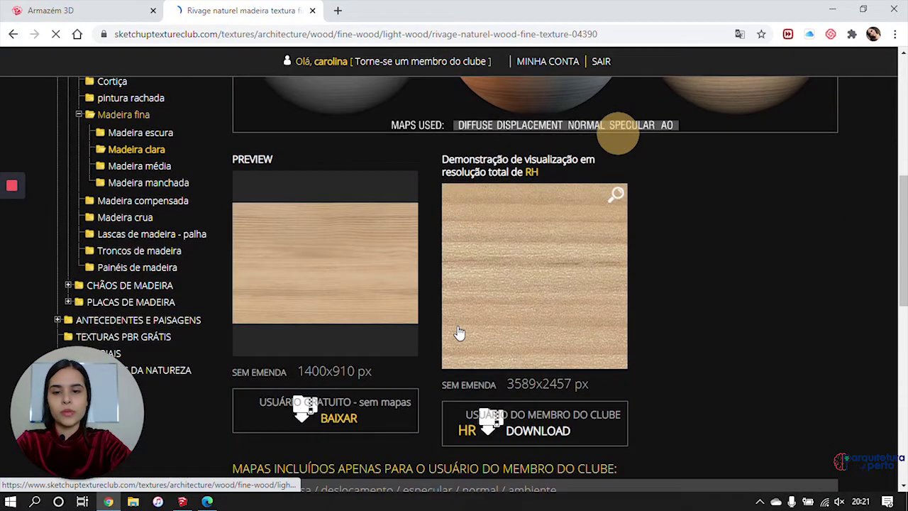
click(327, 416)
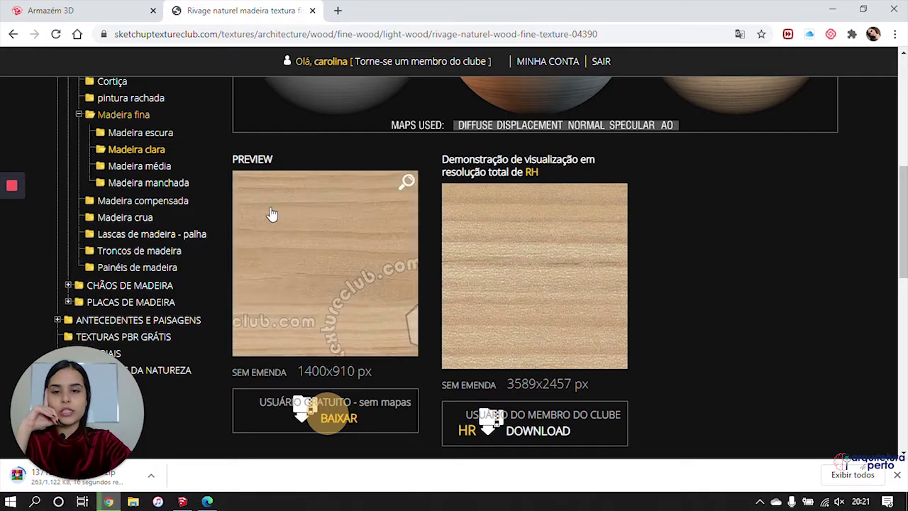
Return to the light wood list and open the downloaded Rivage naturel zip archive in WinRAR
click(12, 34)
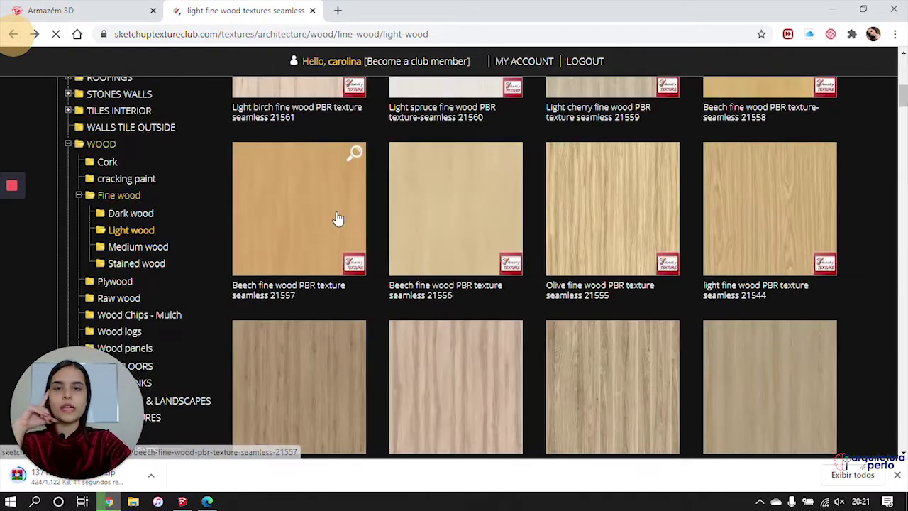
scroll(699, 307, down, 2)
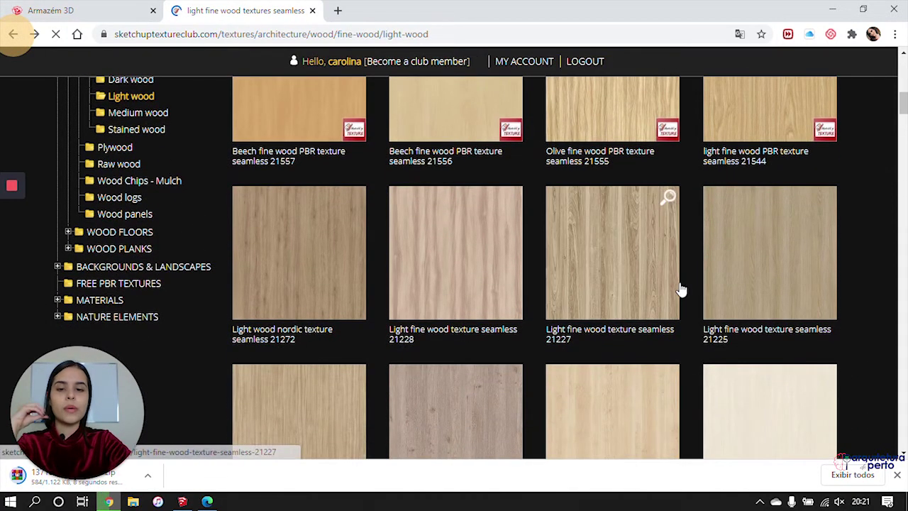
scroll(680, 289, down, 2)
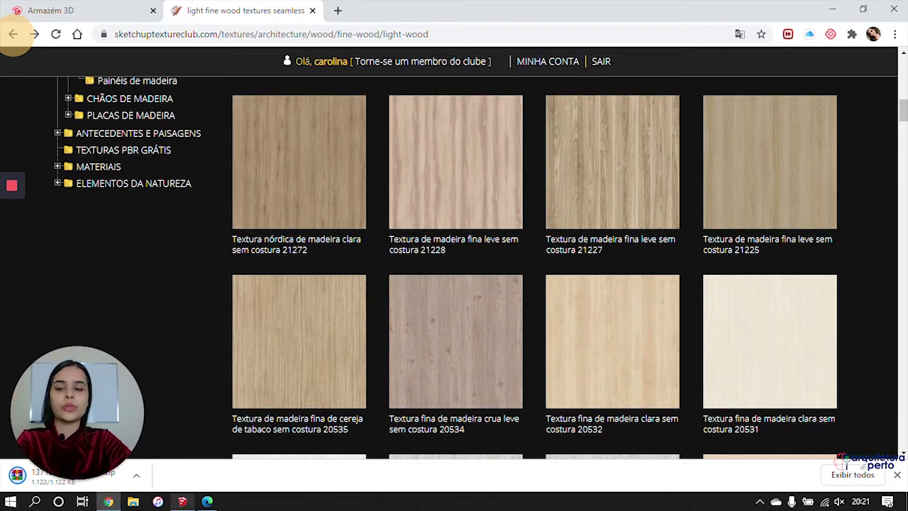
click(15, 476)
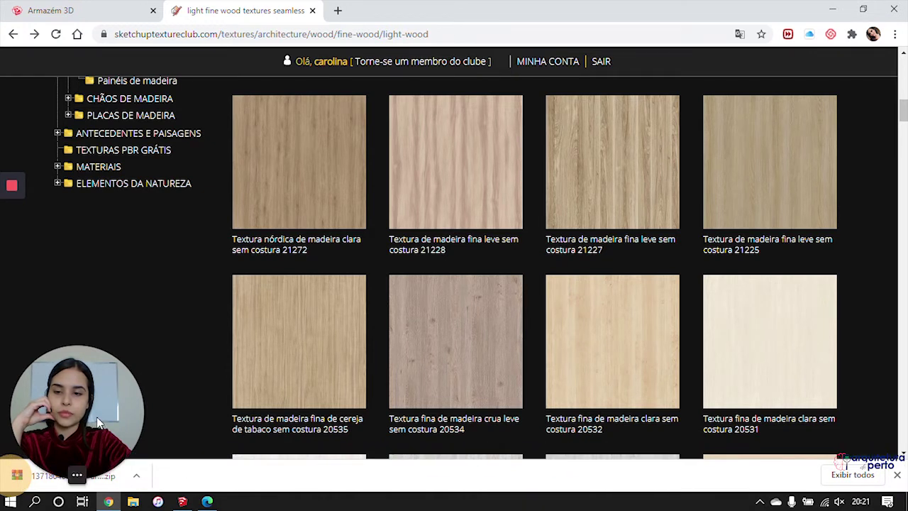
drag(99, 423, 95, 402)
click(69, 480)
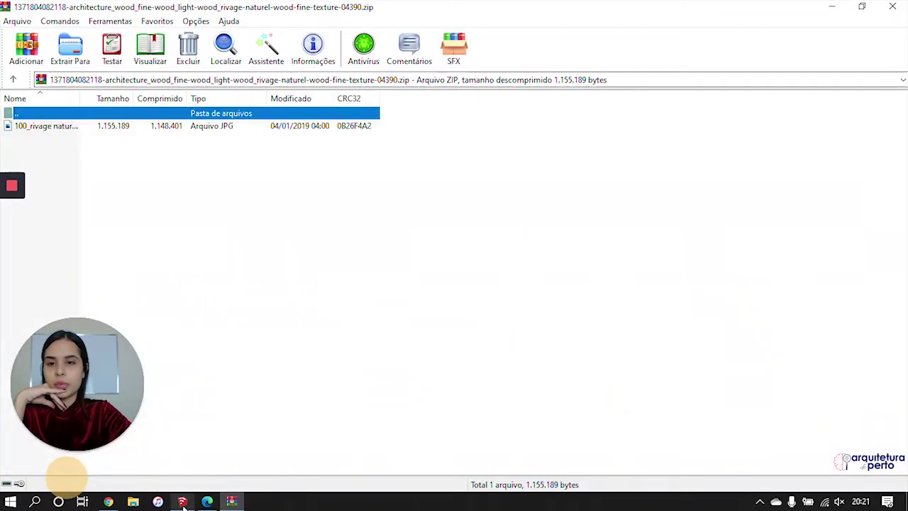
Switch to SketchUp and browse for a Cor B04 texture image in the Textures folder inside SKETCHUP
click(182, 501)
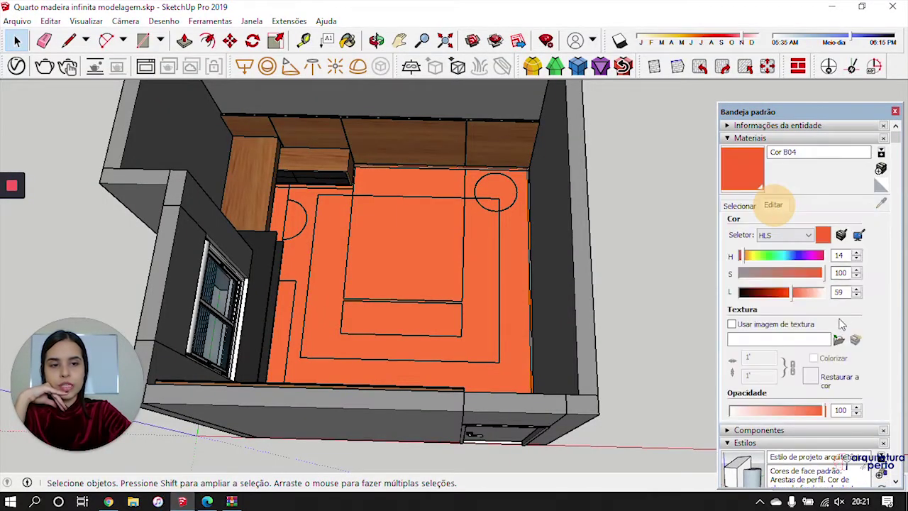
click(839, 340)
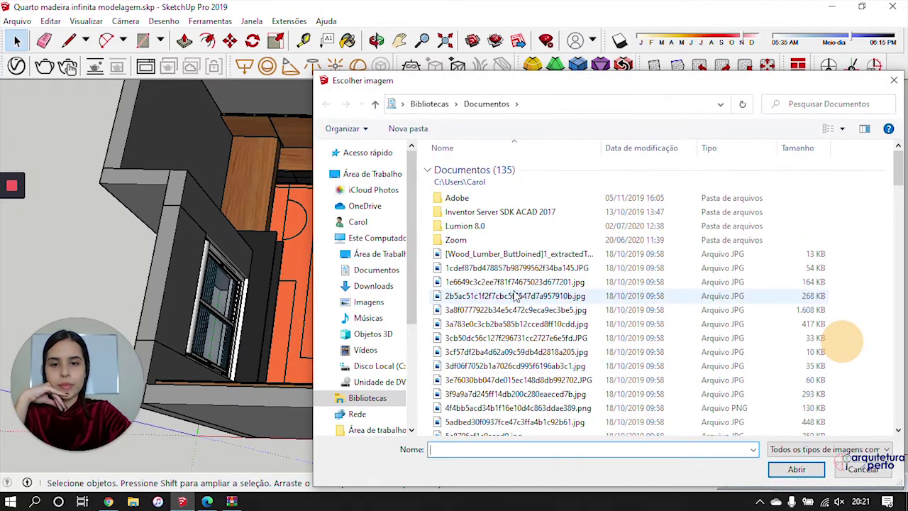
click(383, 255)
double_click(464, 182)
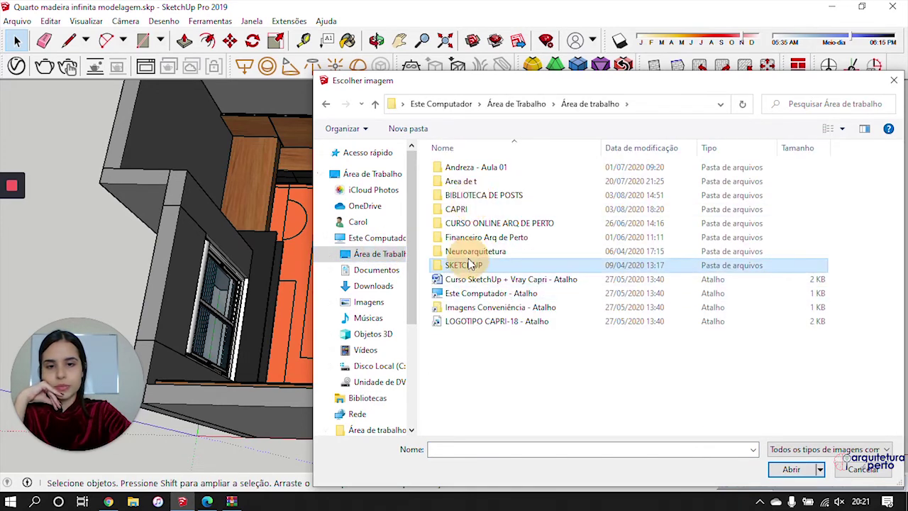
double_click(470, 264)
double_click(464, 198)
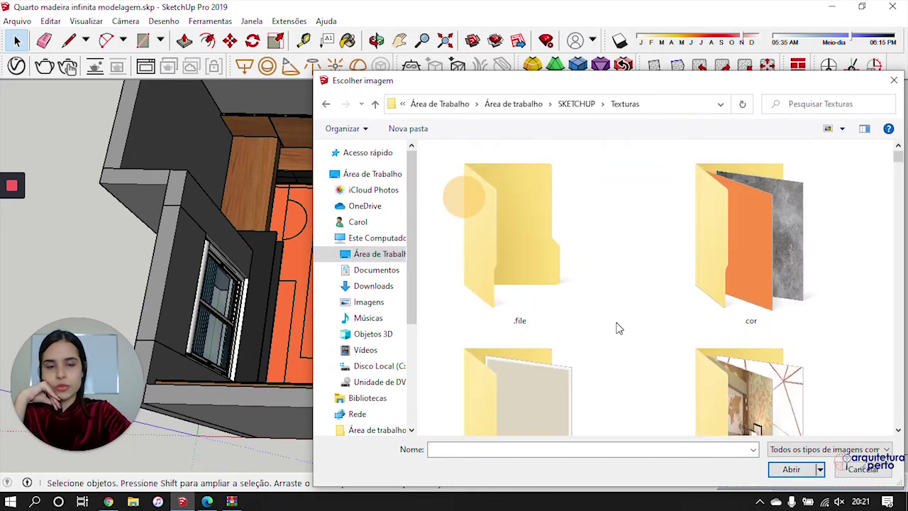
scroll(673, 315, down, 10)
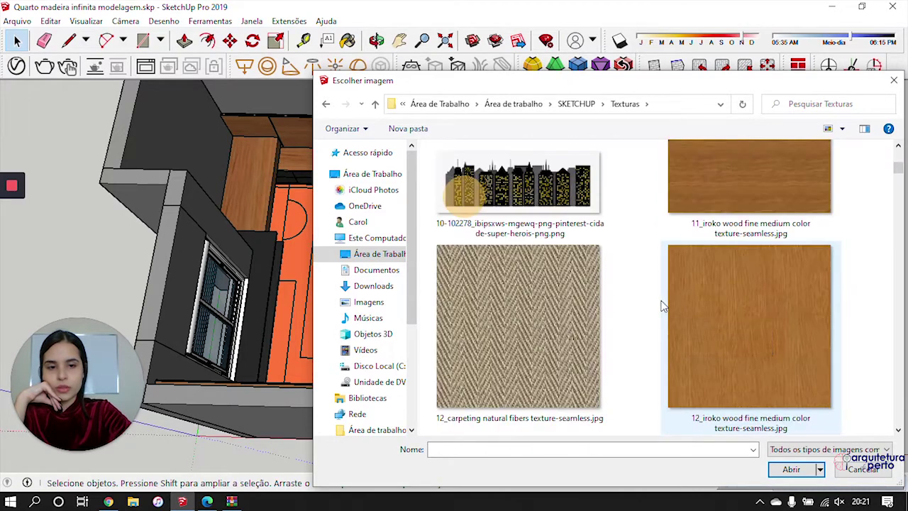
Switch to WinRAR and copy the rivage naturel JPG from the archive into SketchUp's open Textures folder
click(108, 501)
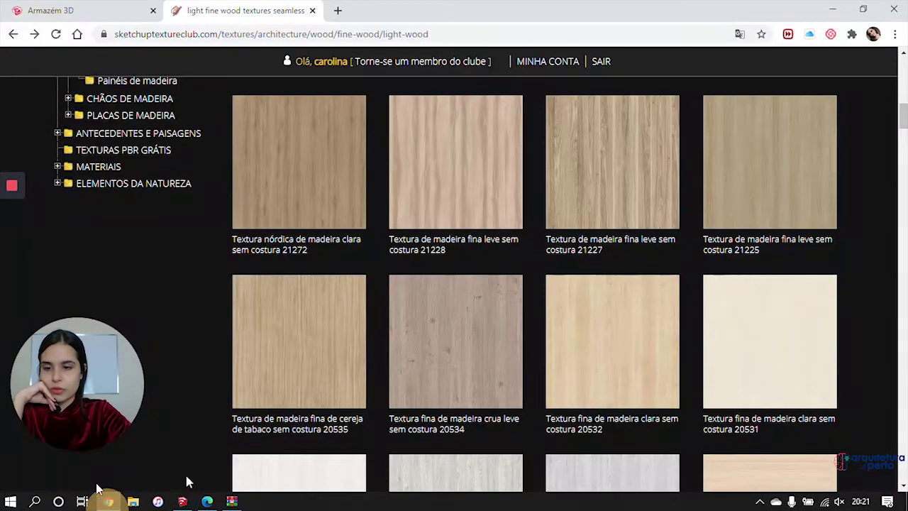
click(231, 501)
mouse_move(67, 128)
mouse_down()
mouse_move(212, 385)
mouse_move(185, 499)
mouse_move(746, 365)
mouse_move(703, 346)
mouse_move(675, 364)
mouse_up()
click(243, 189)
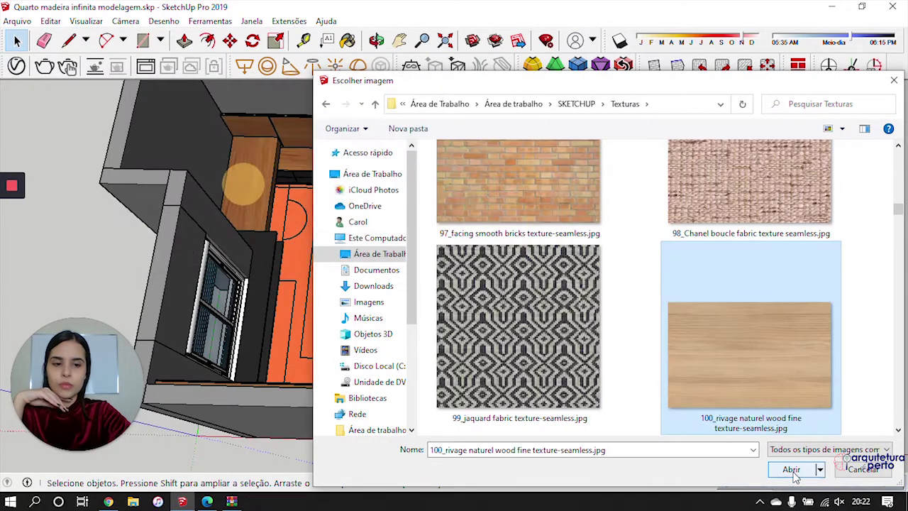
Load 100_rivage naturel wood fine texture-seamless.jpg as the texture image of the floor material Cor B04
click(790, 470)
scroll(461, 271, up, 10)
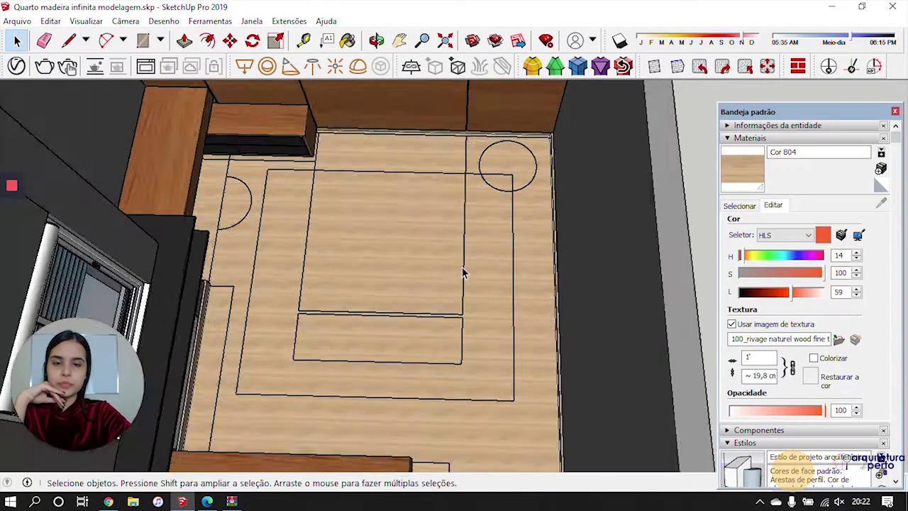
scroll(364, 262, down, 8)
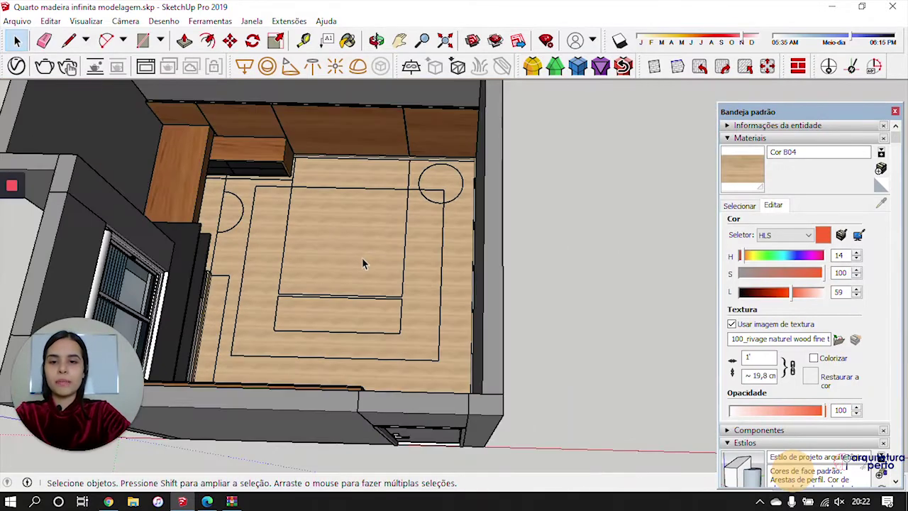
Try a texture width of 100 cm on the wood floor and check the grain scale across the room
click(368, 265)
scroll(368, 266, up, 2)
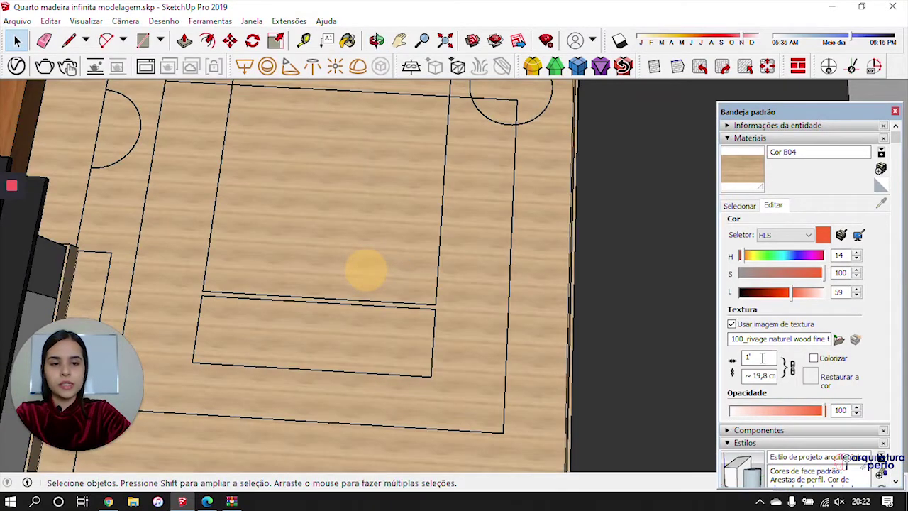
double_click(757, 358)
text(100)
key(Return)
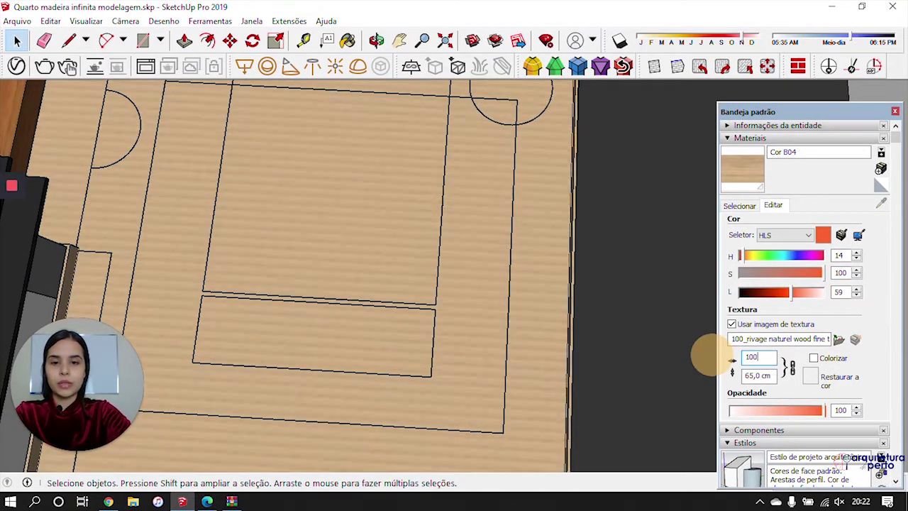
scroll(461, 344, down, 2)
middle_drag(450, 342, 405, 258)
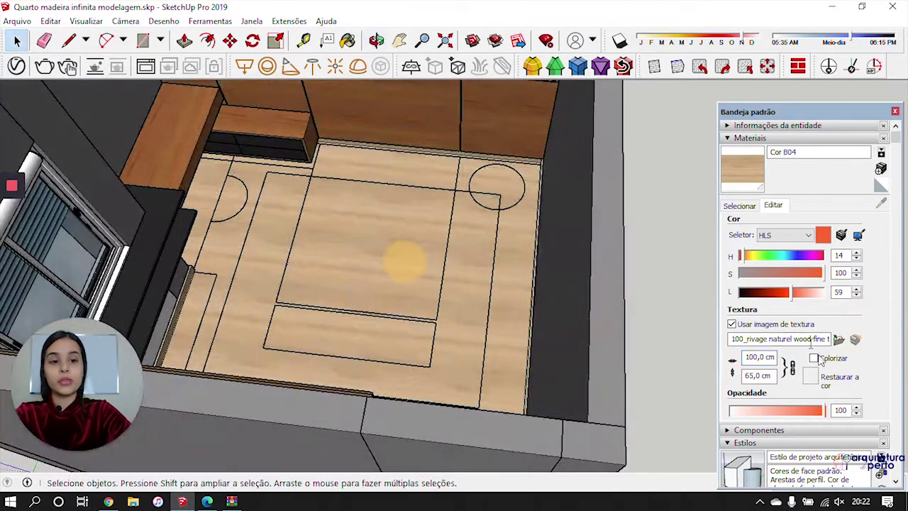
Set the floor texture's width to 80 cm with the proportions locked, and check the grain up close
click(748, 356)
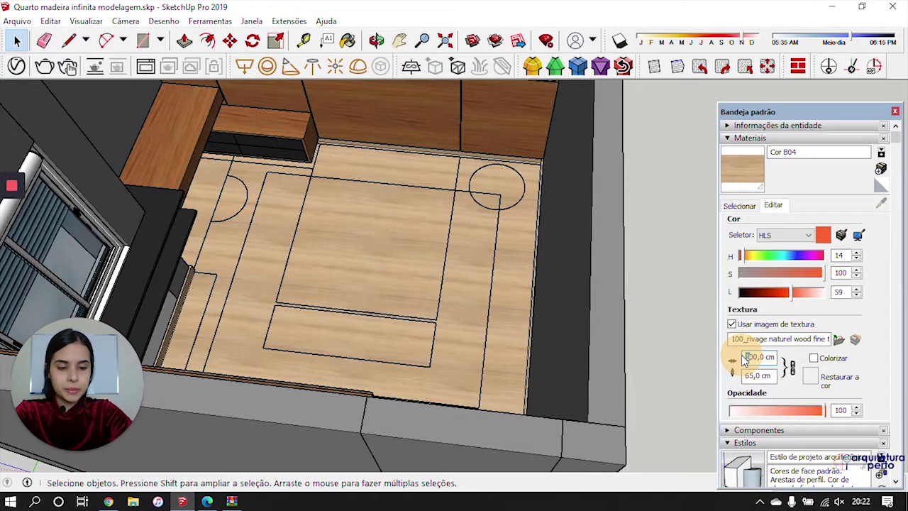
text(8)
key(Return)
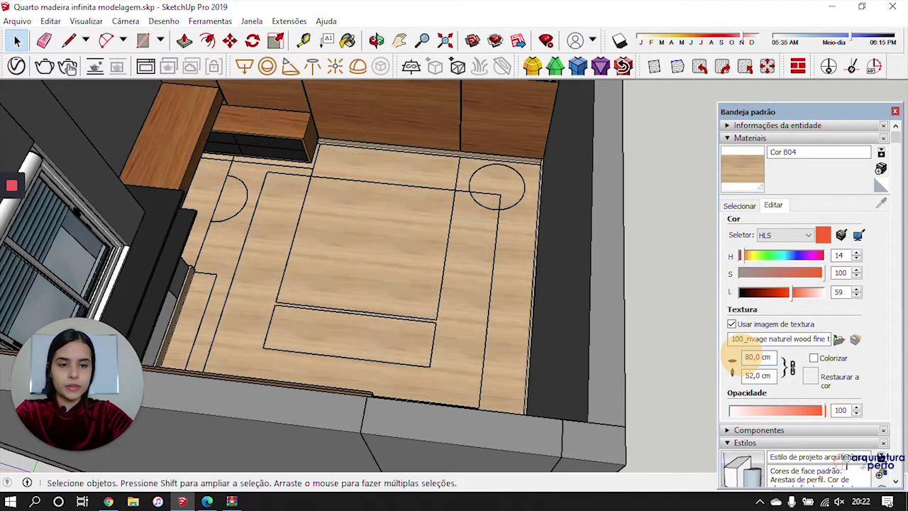
scroll(387, 337, up, 3)
middle_drag(431, 284, 505, 337)
scroll(449, 253, down, 2)
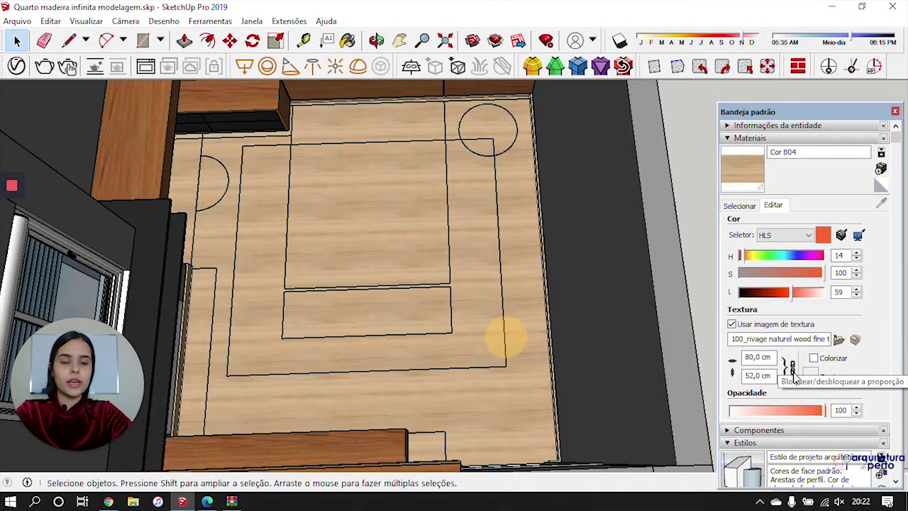
Unlock the floor texture's proportions, try a height of 80 cm, and lock the proportions again
click(790, 366)
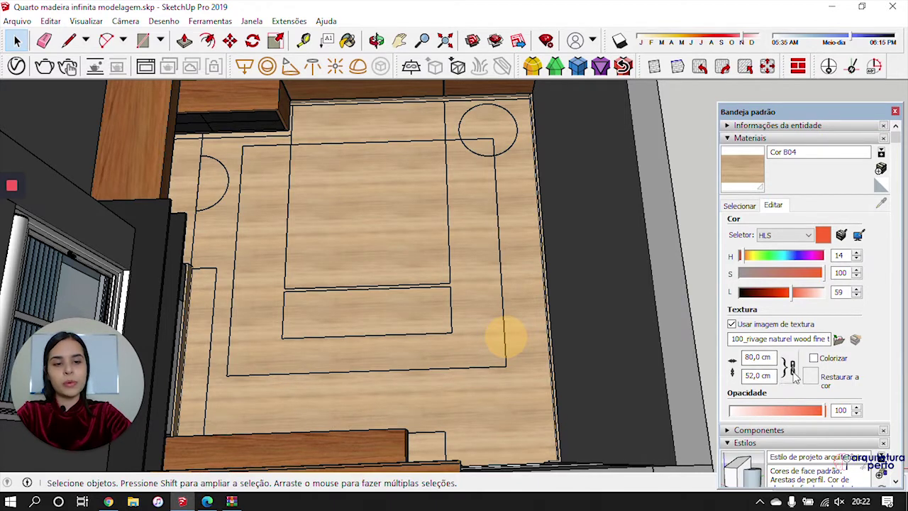
click(792, 367)
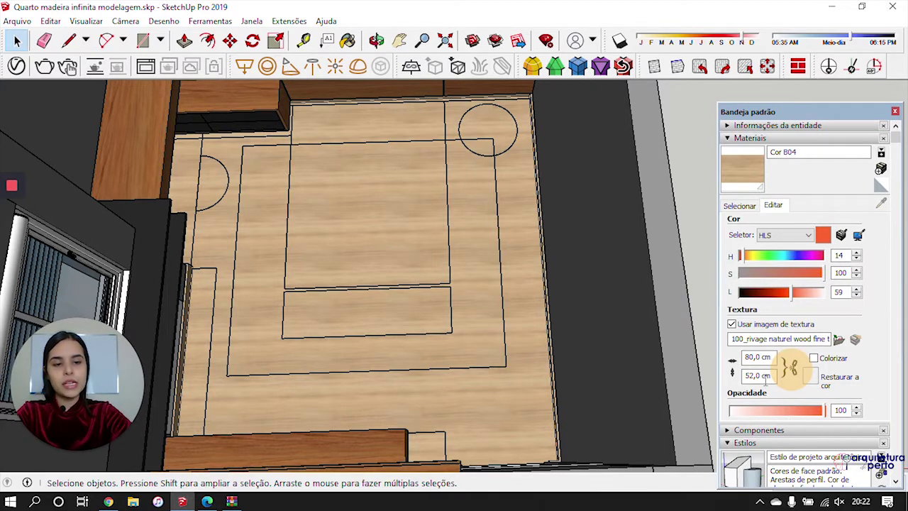
drag(764, 376, 733, 379)
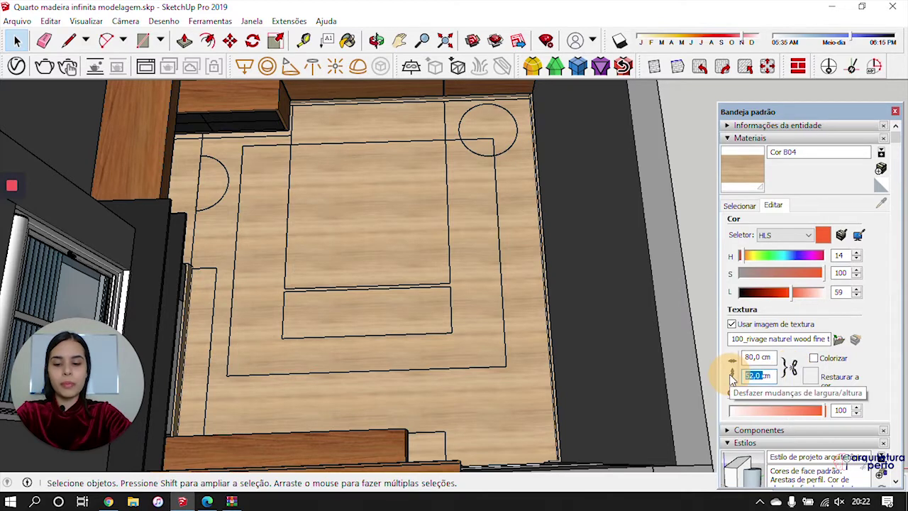
text(80cm)
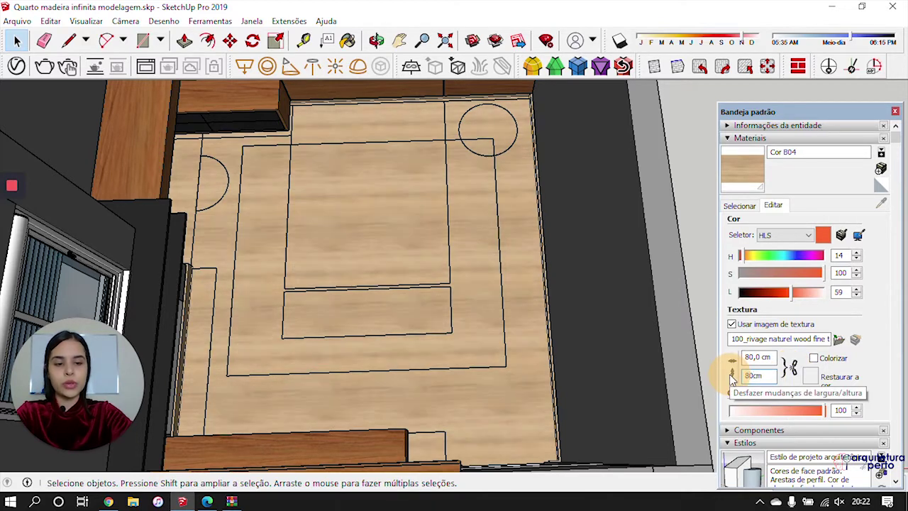
click(789, 367)
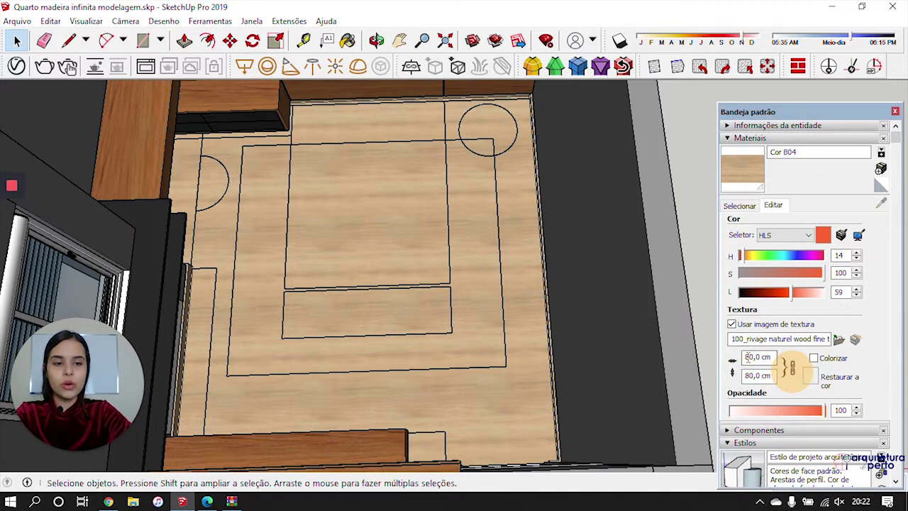
Set the floor texture to 50 cm wide, then unlock the proportions and set its height to 30 cm
click(738, 357)
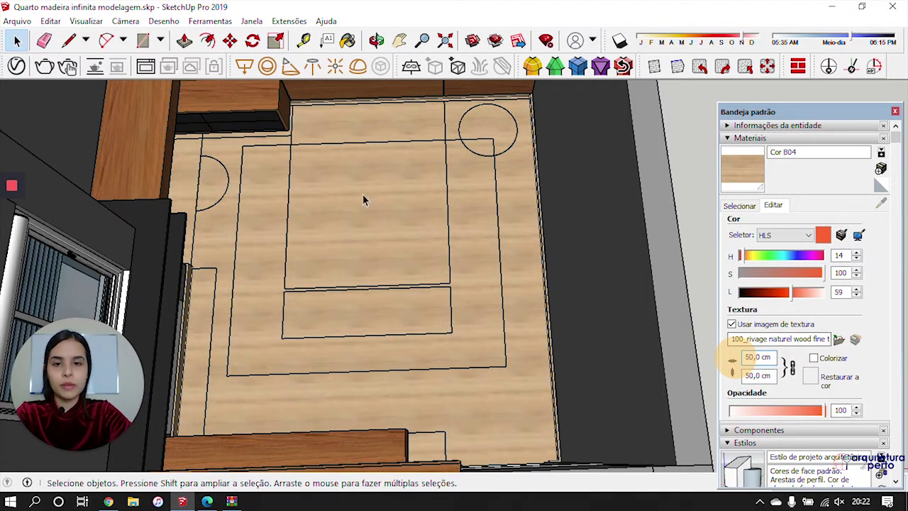
click(790, 365)
click(748, 375)
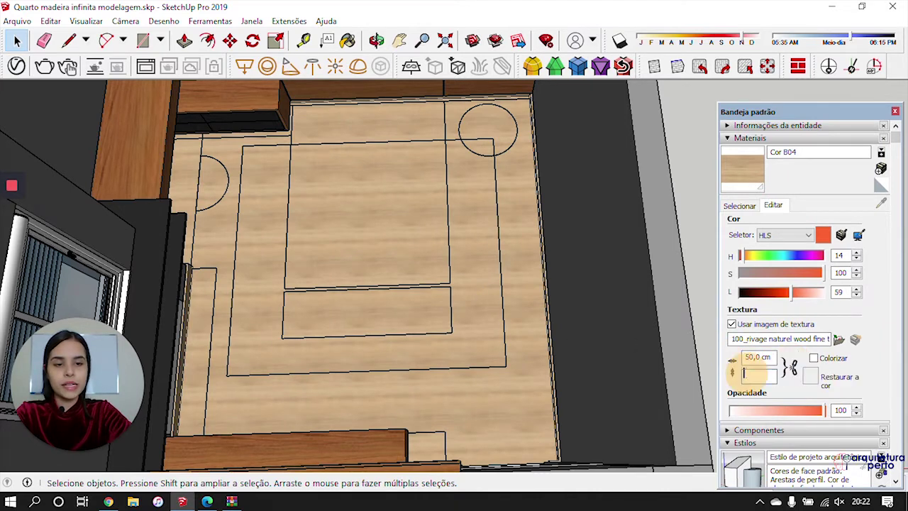
text(25)
key(Return)
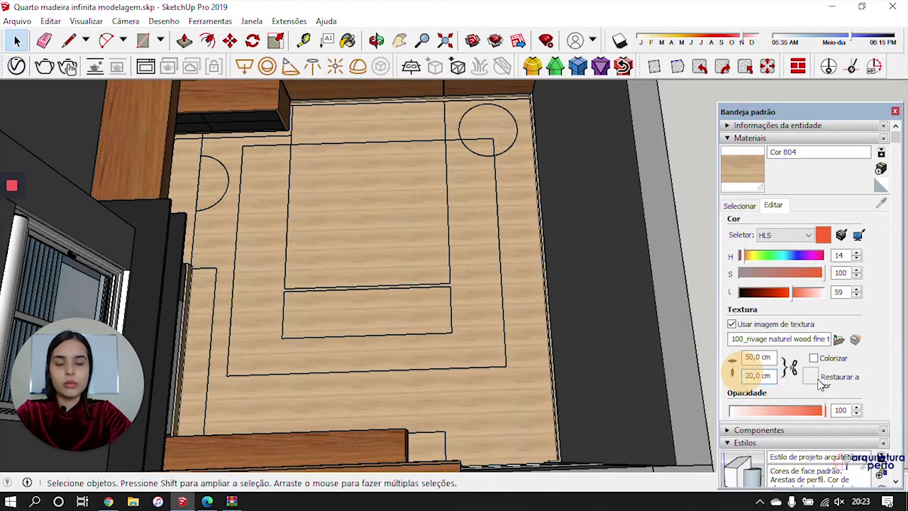
key(Return)
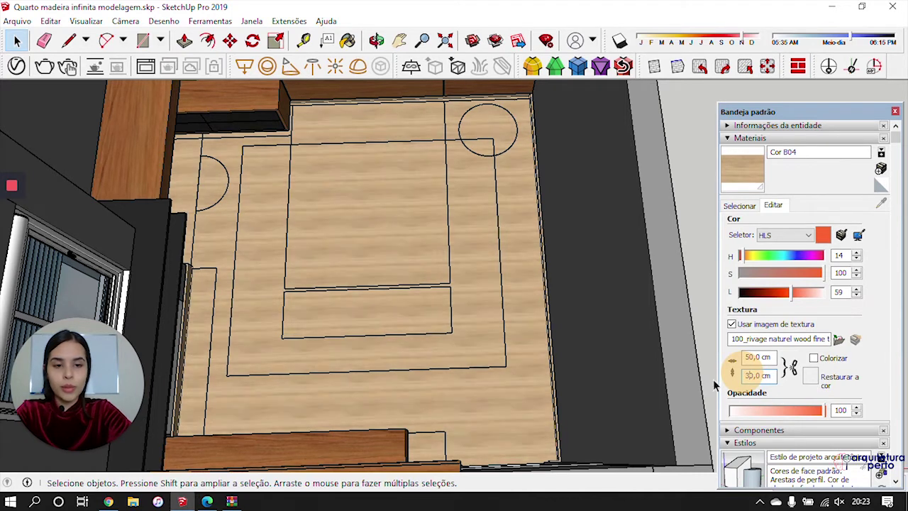
Lock the floor texture's proportions, try a width of 70 cm, and set it to 80 cm
click(791, 365)
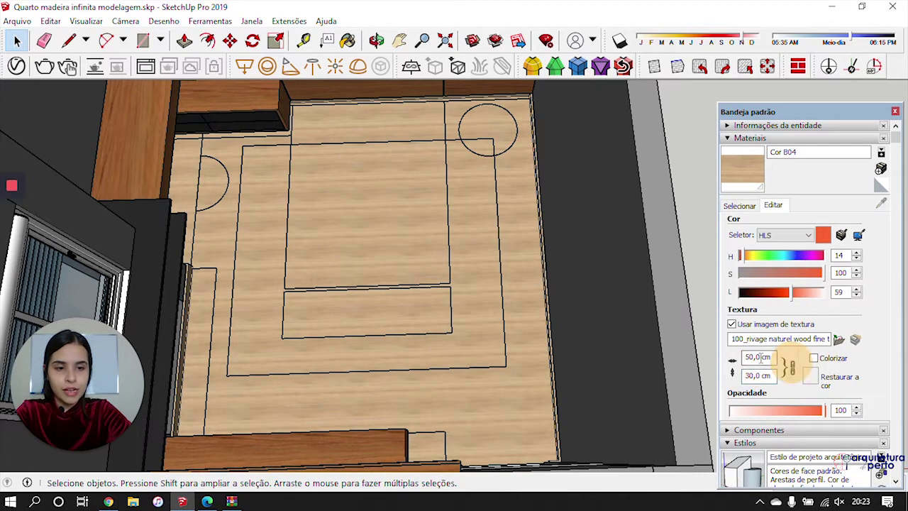
drag(750, 357, 737, 356)
text(7)
key(Return)
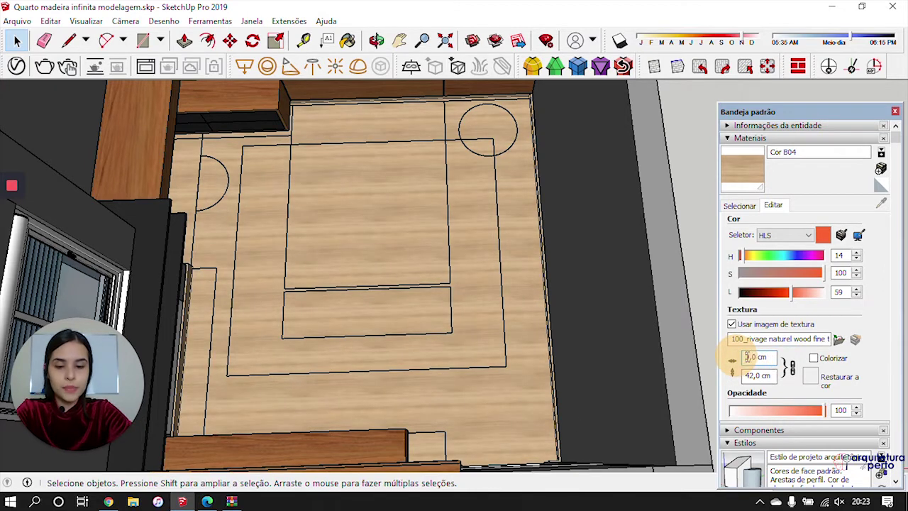
text(8)
key(Return)
scroll(407, 229, up, 4)
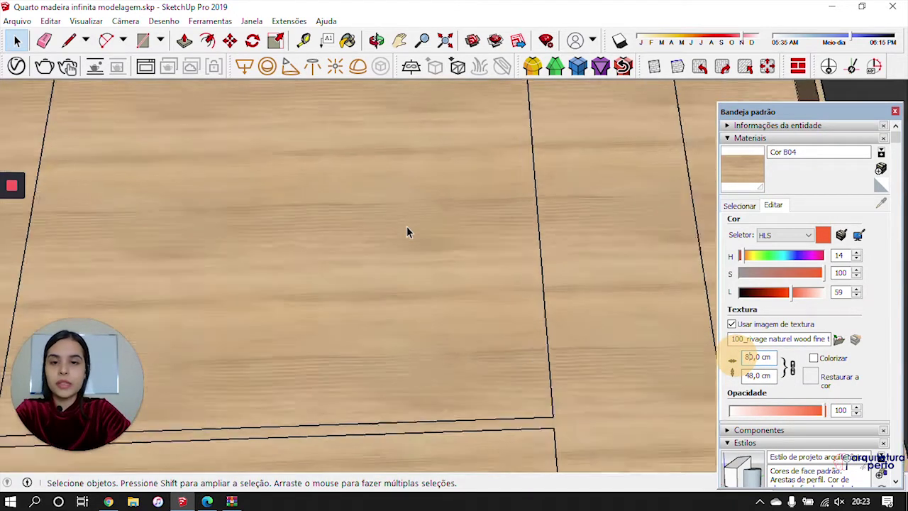
scroll(407, 229, down, 5)
scroll(422, 233, up, 2)
scroll(431, 237, down, 5)
middle_drag(434, 239, 390, 247)
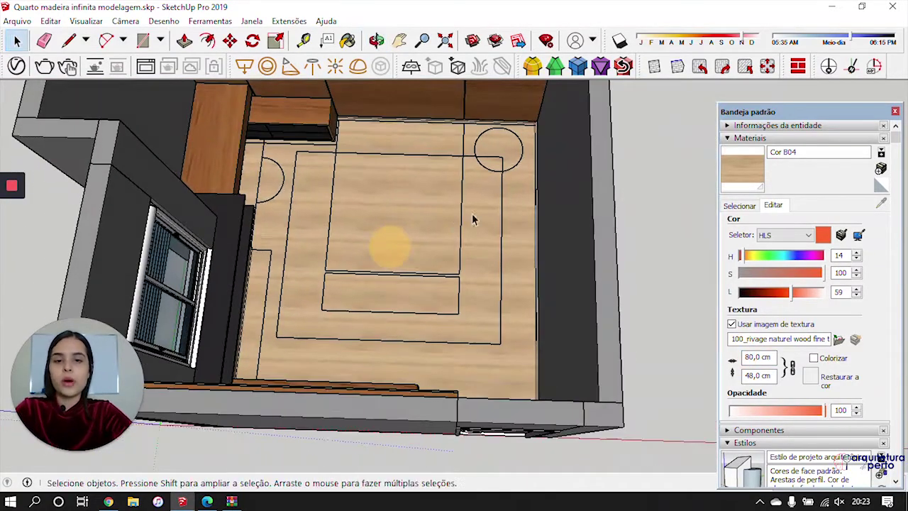
Rotate the wood texture on the floor face by a quarter turn and check the grain direction
scroll(421, 217, up, 2)
scroll(403, 203, down, 3)
middle_drag(398, 196, 400, 201)
click(398, 201)
scroll(419, 205, up, 3)
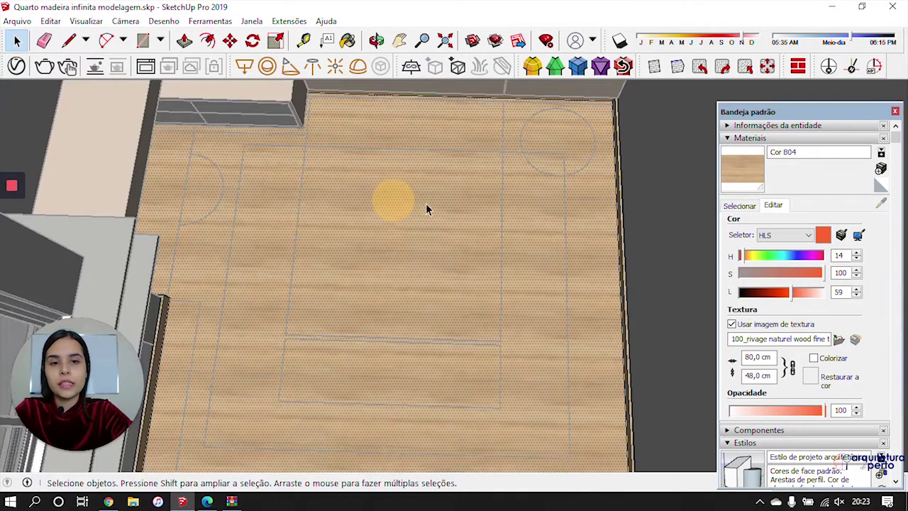
click(744, 169)
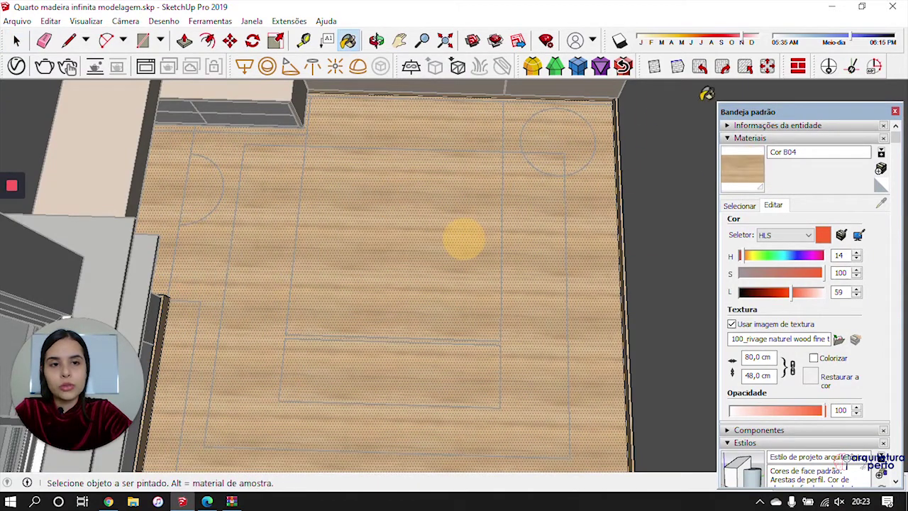
click(722, 66)
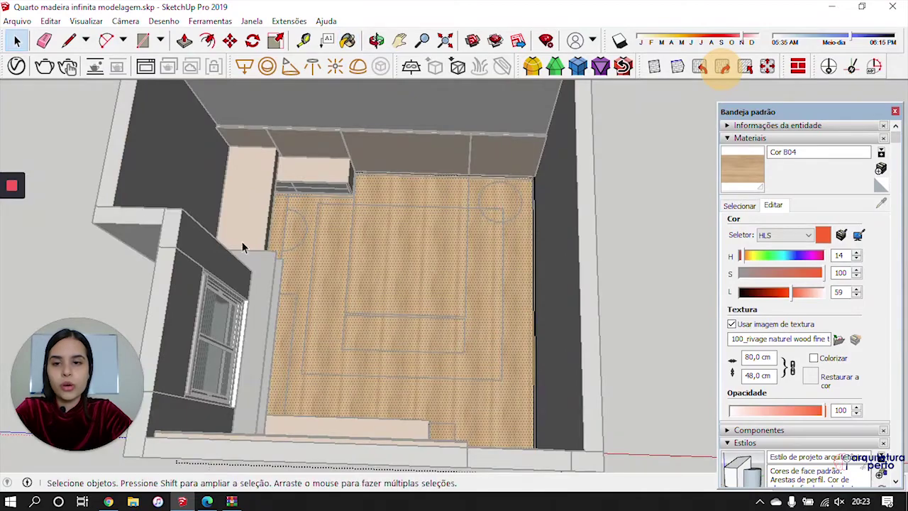
click(82, 106)
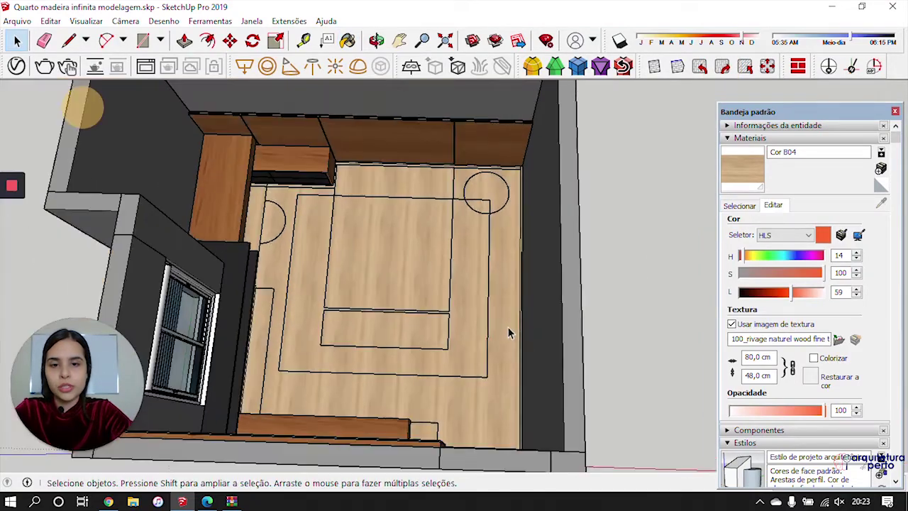
middle_drag(508, 333, 482, 337)
middle_drag(362, 258, 373, 229)
scroll(426, 264, up, 3)
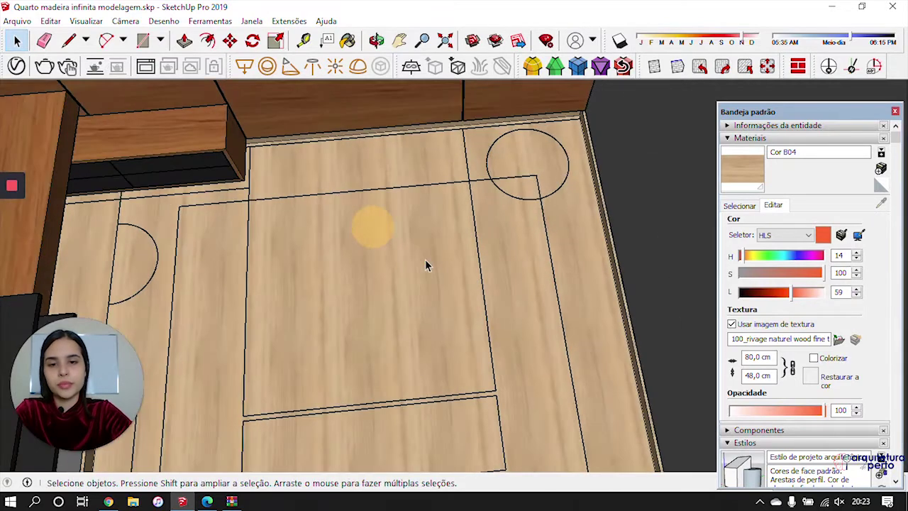
scroll(426, 264, down, 3)
middle_drag(446, 288, 431, 315)
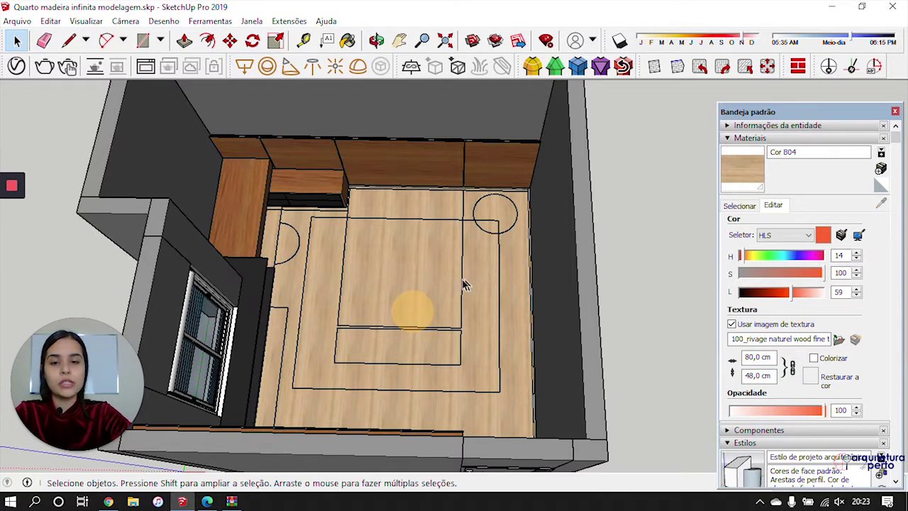
Generate planks on the floor face with the floor generator's Wood pattern, 1500 mm long and 200 mm wide
scroll(465, 285, up, 4)
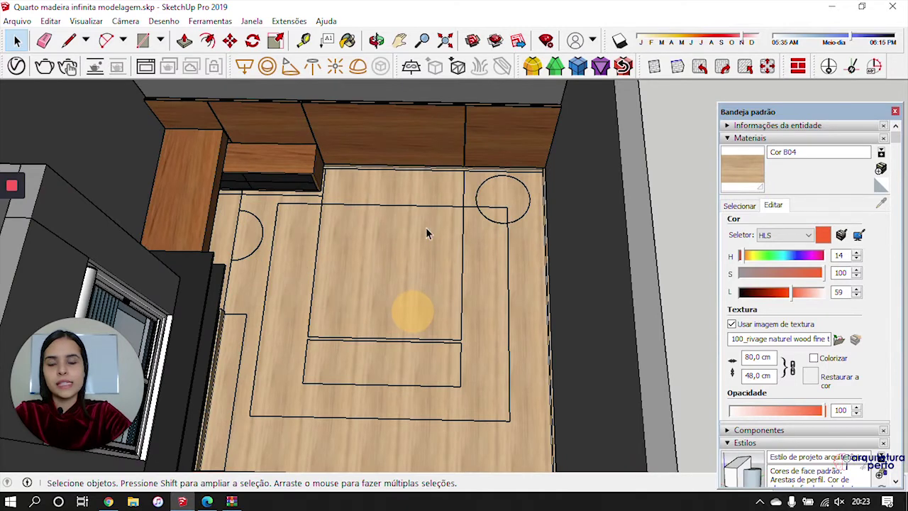
double_click(400, 261)
click(377, 252)
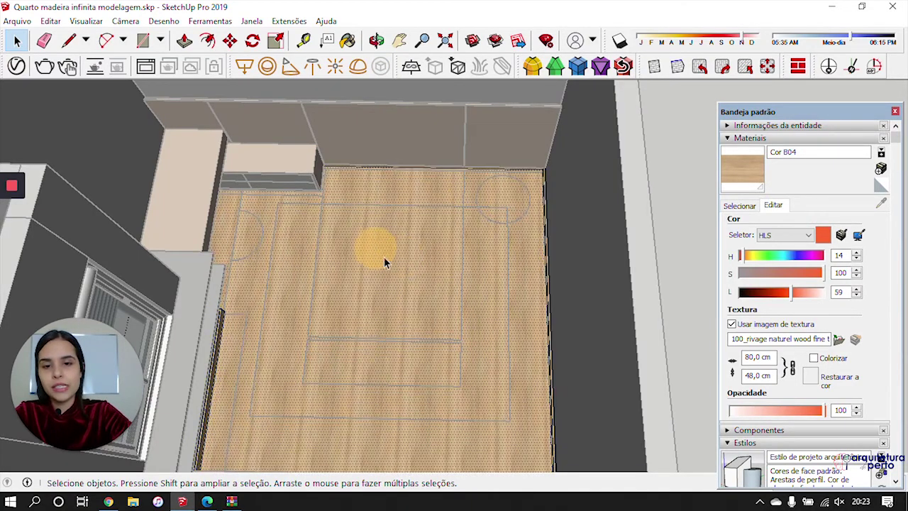
click(794, 69)
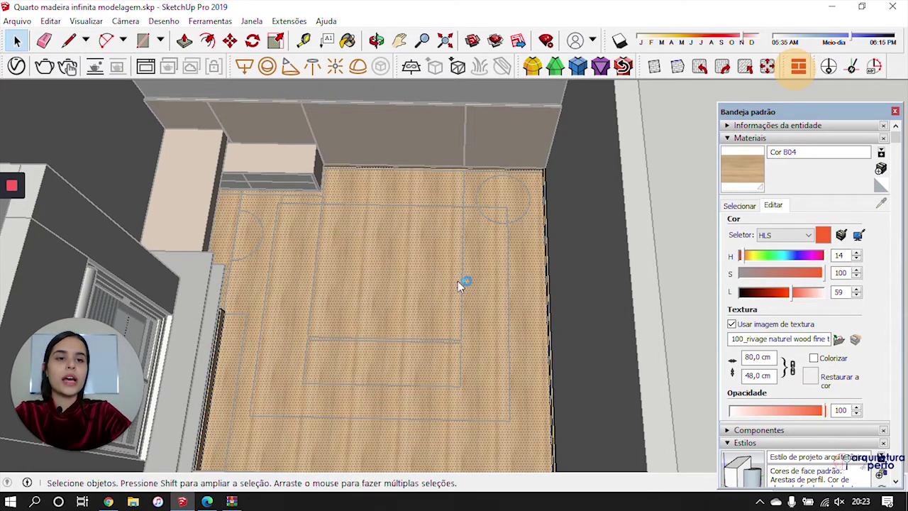
drag(72, 30, 210, 53)
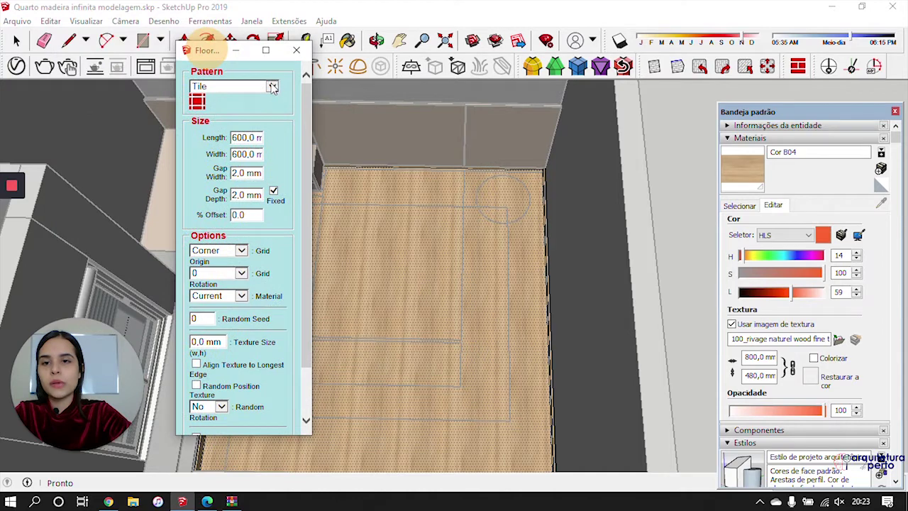
click(272, 86)
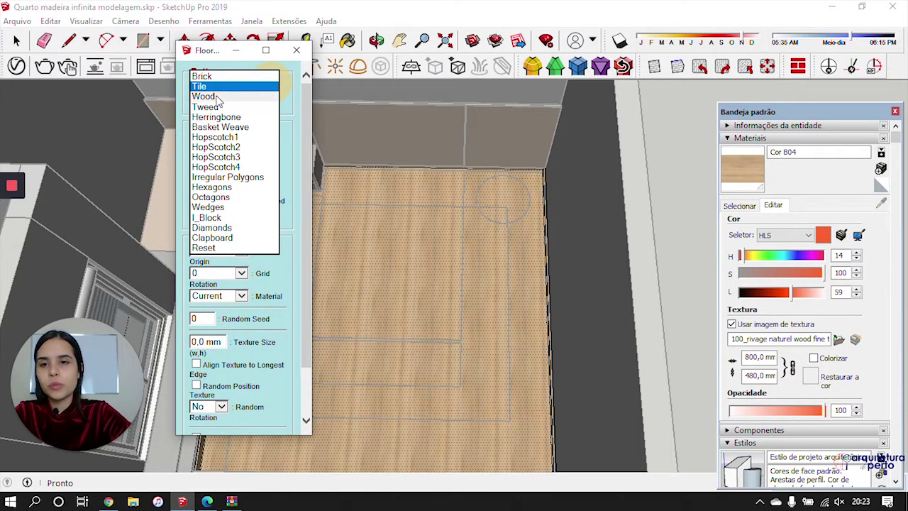
click(205, 96)
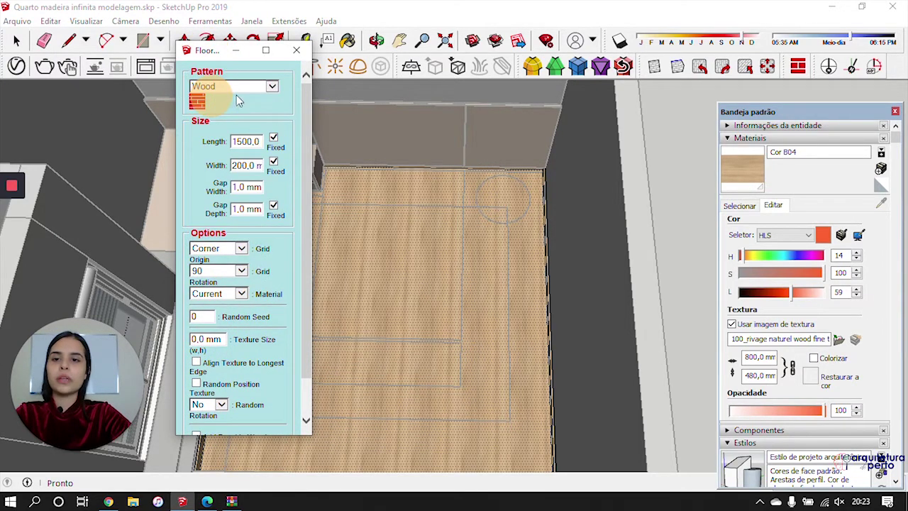
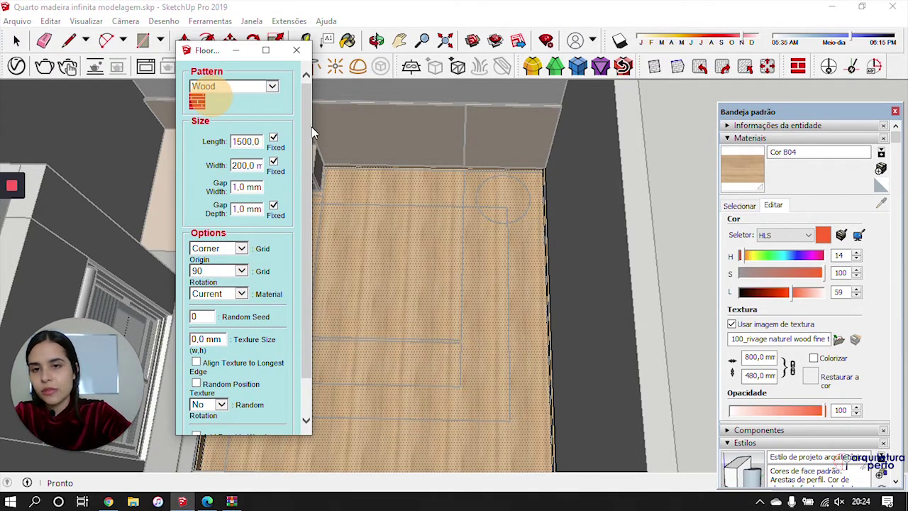
click(295, 50)
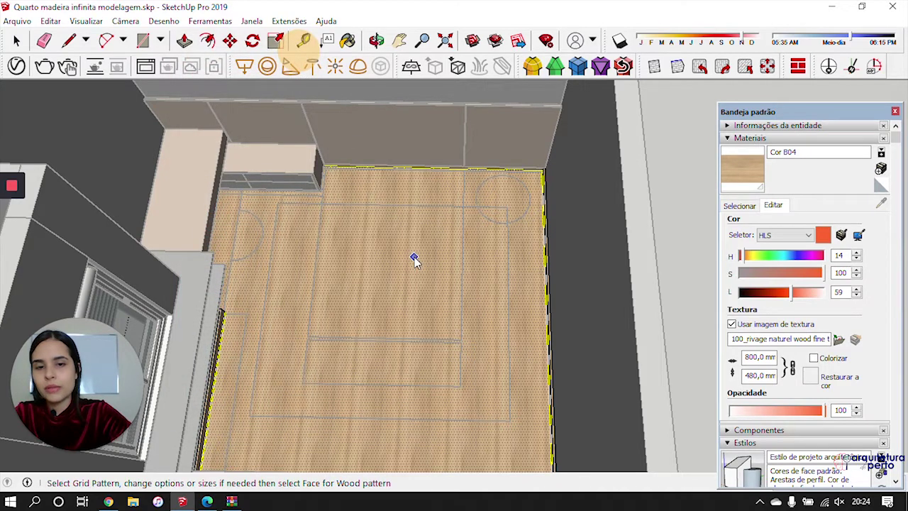
click(414, 257)
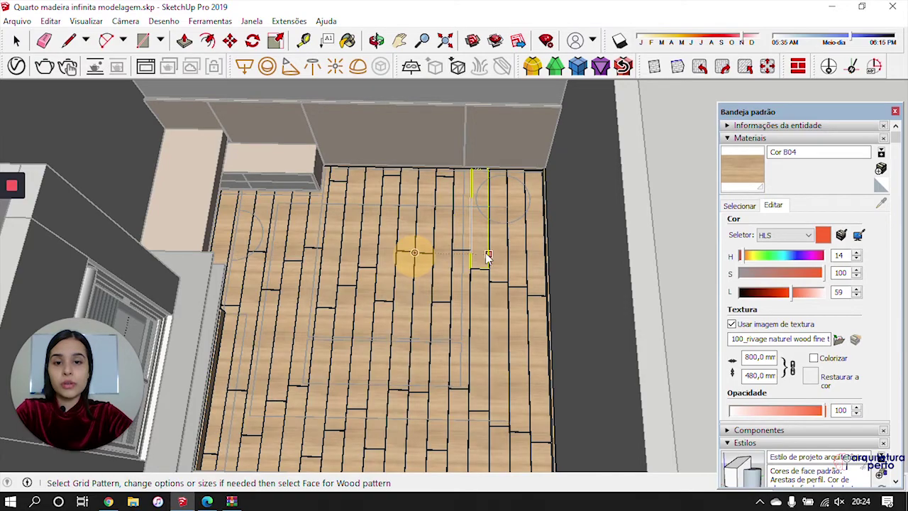
key(space)
Examine the plank joints and the wood grain direction up close and across the whole floor
scroll(472, 273, up, 2)
scroll(483, 276, up, 3)
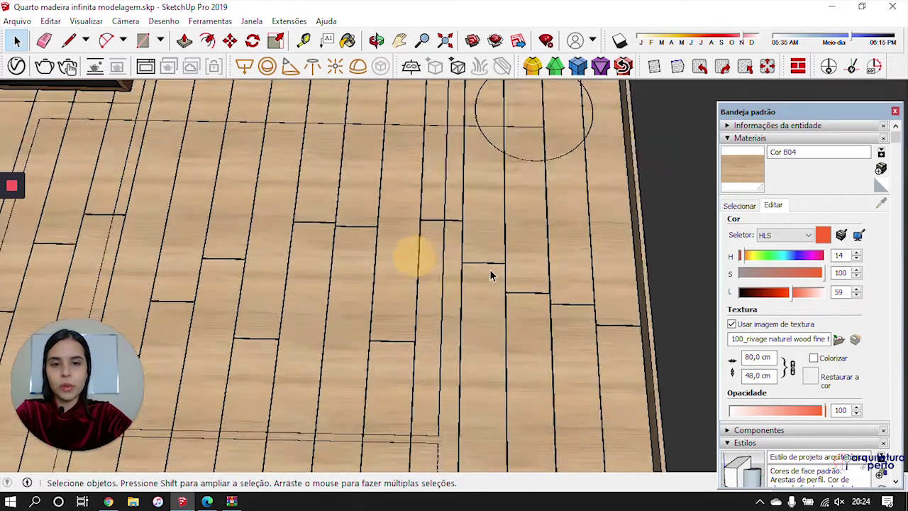
scroll(488, 280, down, 3)
scroll(415, 257, down, 5)
middle_drag(416, 257, 416, 260)
scroll(416, 284, up, 5)
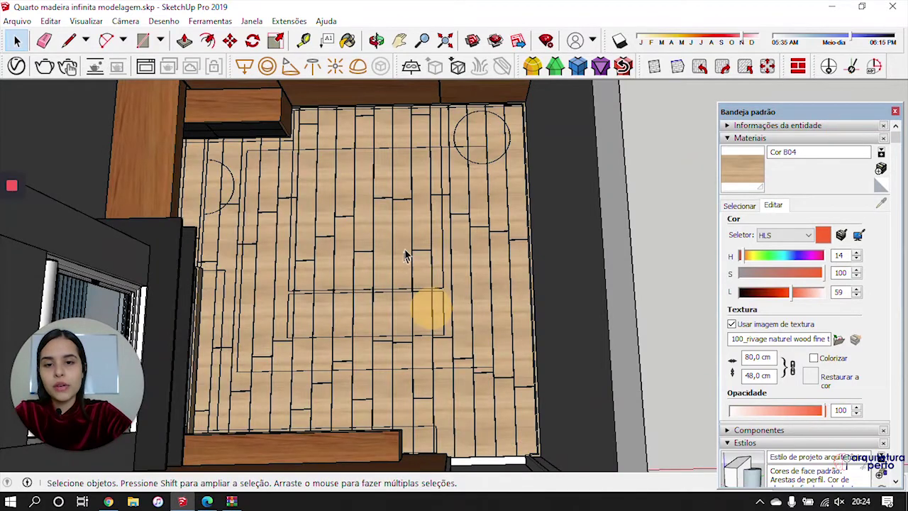
scroll(404, 257, up, 6)
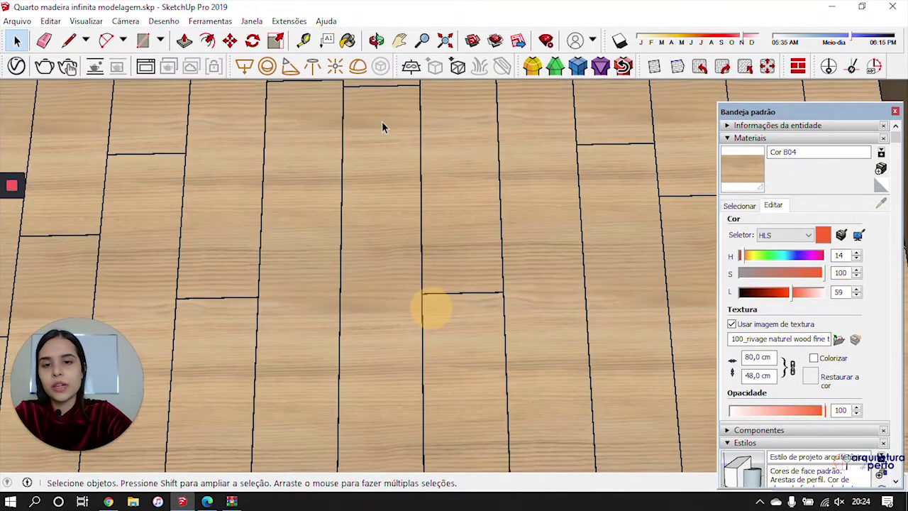
scroll(378, 317, down, 6)
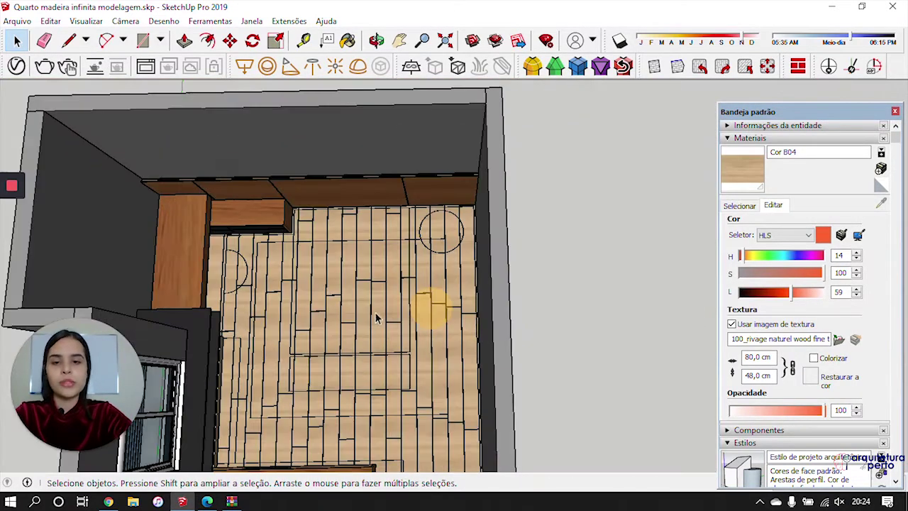
Select all the plank faces inside the floor group and paint them directly with the light wood material Cor B04
double_click(377, 303)
click(376, 302)
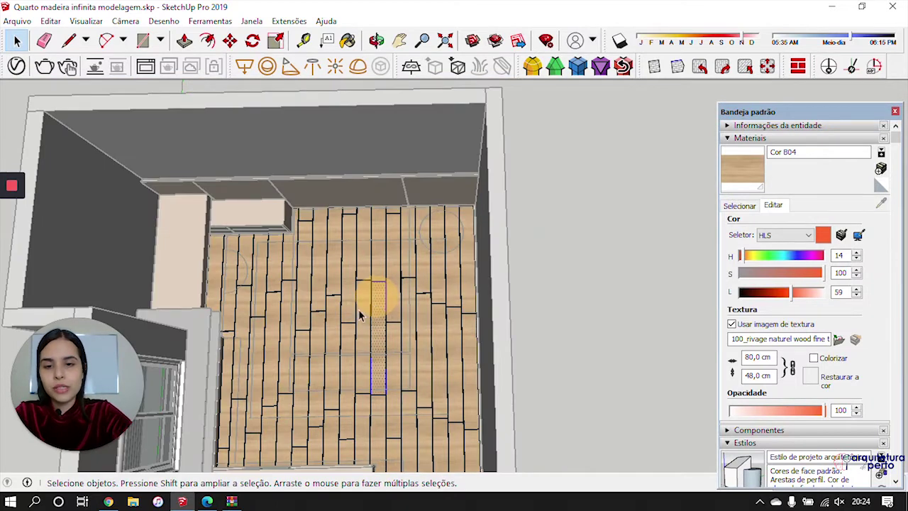
middle_drag(364, 309, 364, 284)
scroll(415, 213, down, 4)
middle_drag(425, 243, 436, 252)
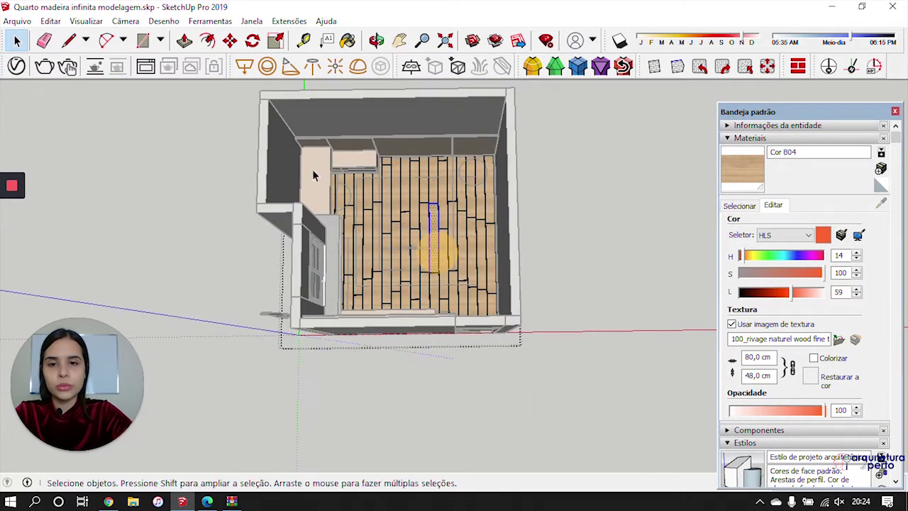
drag(207, 96, 602, 362)
scroll(410, 284, up, 3)
click(755, 171)
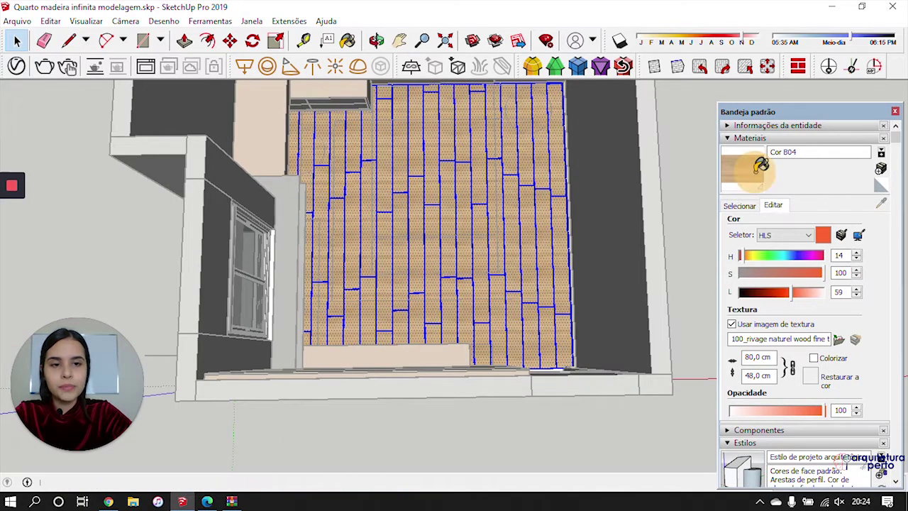
click(477, 230)
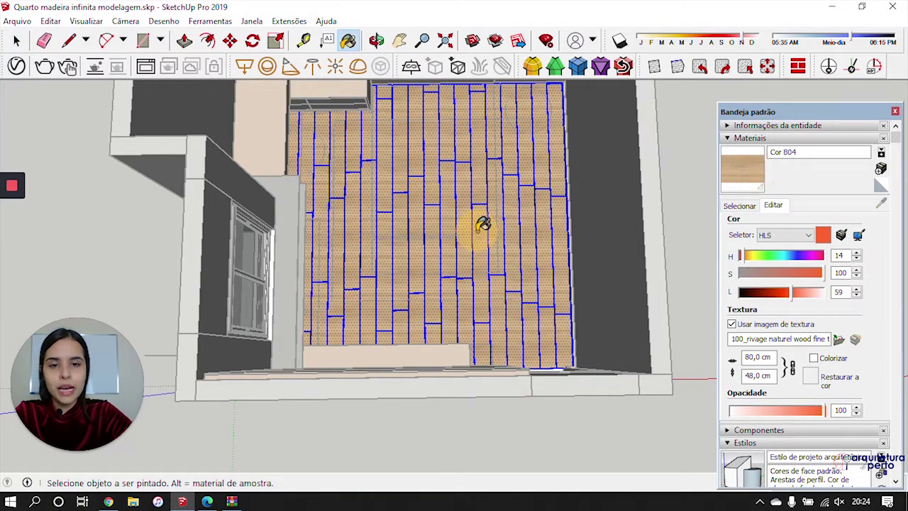
Rotate the wood texture on the selected planks by a quarter turn so the grain follows their length
click(699, 66)
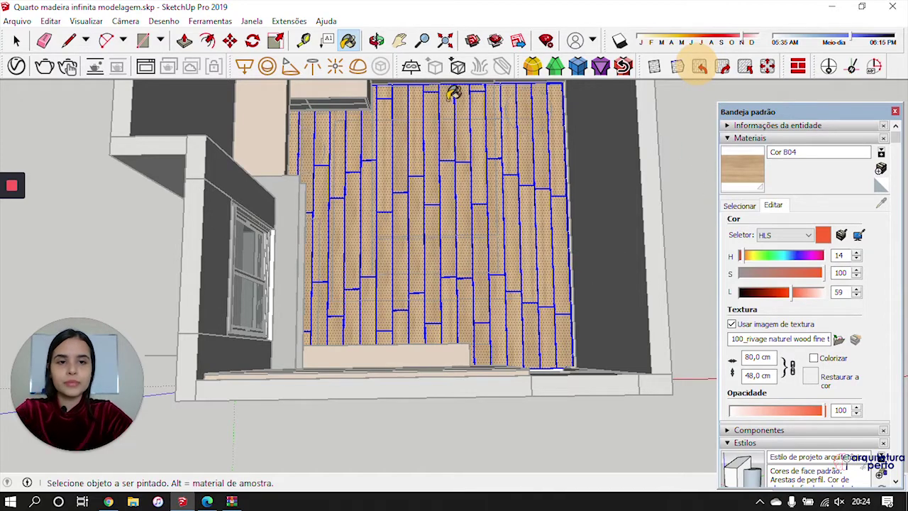
click(18, 41)
click(434, 413)
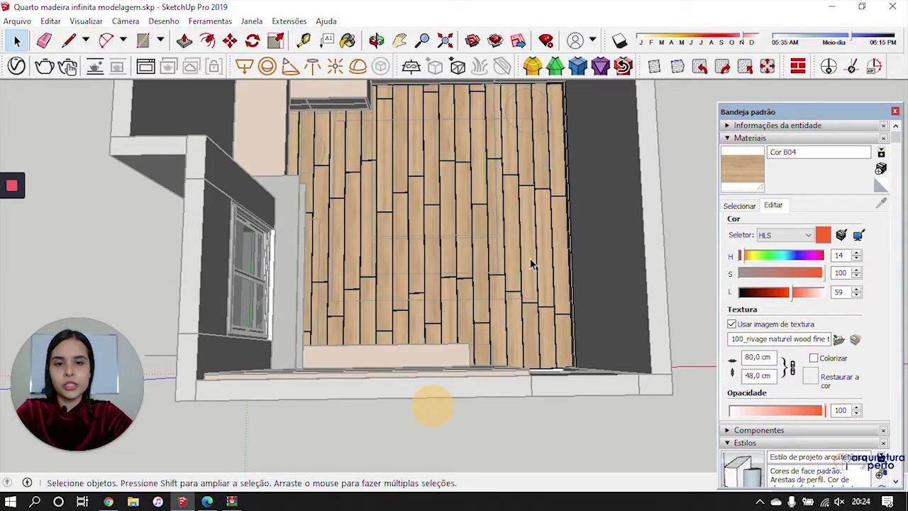
scroll(422, 202, up, 6)
scroll(423, 207, down, 3)
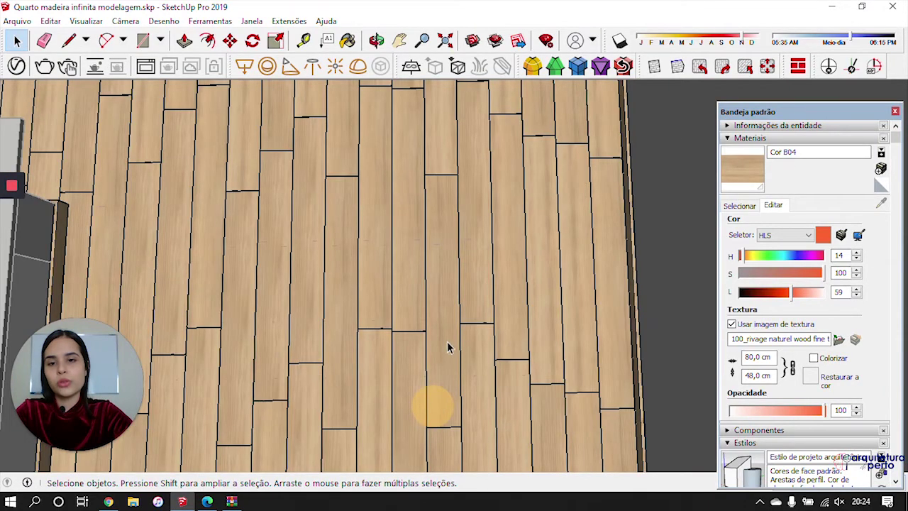
Select the narrow face inside the joint between two floor planks
mouse_move(447, 348)
middle_down()
mouse_move(227, 288)
mouse_move(507, 222)
mouse_move(340, 360)
mouse_move(265, 313)
mouse_move(523, 217)
mouse_move(523, 297)
middle_up()
scroll(534, 360, down, 5)
scroll(533, 360, up, 5)
scroll(512, 327, up, 10)
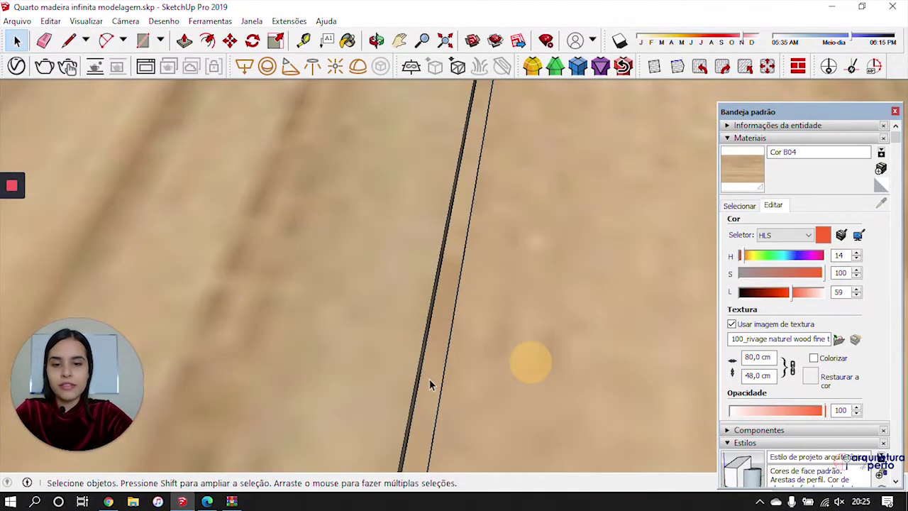
mouse_move(430, 385)
middle_down()
mouse_move(462, 252)
mouse_move(444, 305)
middle_up()
click(444, 305)
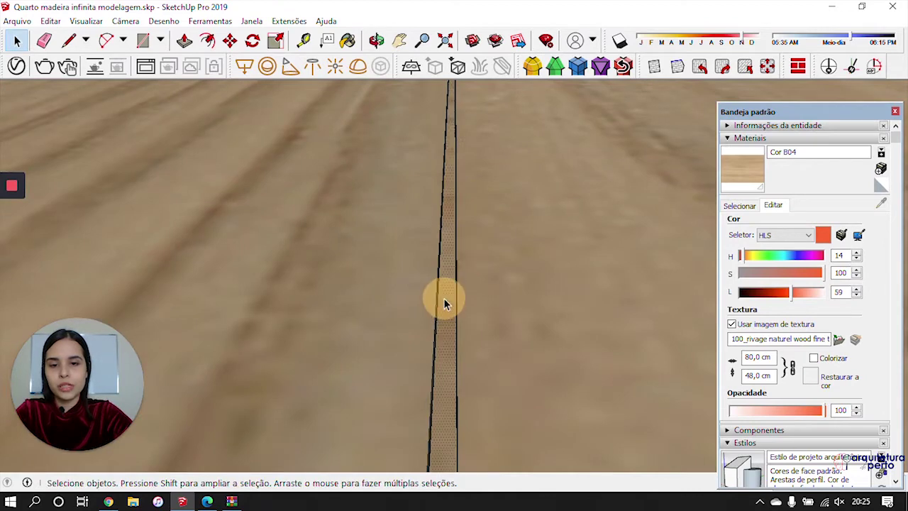
mouse_move(465, 353)
middle_down()
mouse_move(460, 190)
mouse_move(472, 198)
mouse_move(466, 194)
mouse_move(459, 223)
mouse_move(459, 298)
middle_up()
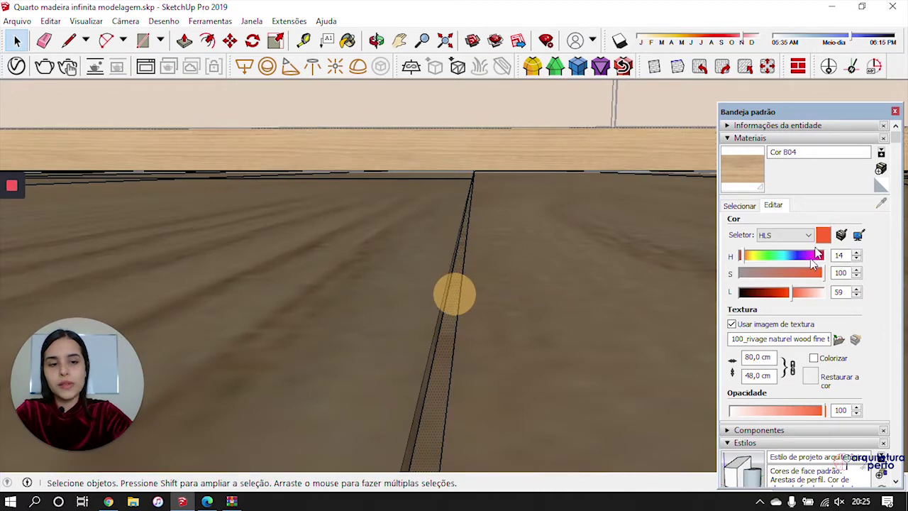
Create a new black material named piso 2 based on the colour Cor M09
click(739, 206)
scroll(770, 354, down, 10)
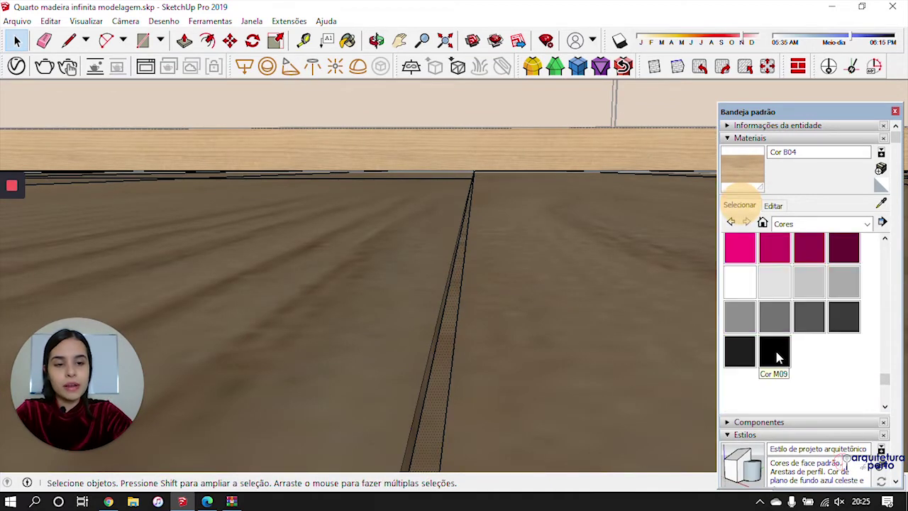
click(779, 355)
click(881, 169)
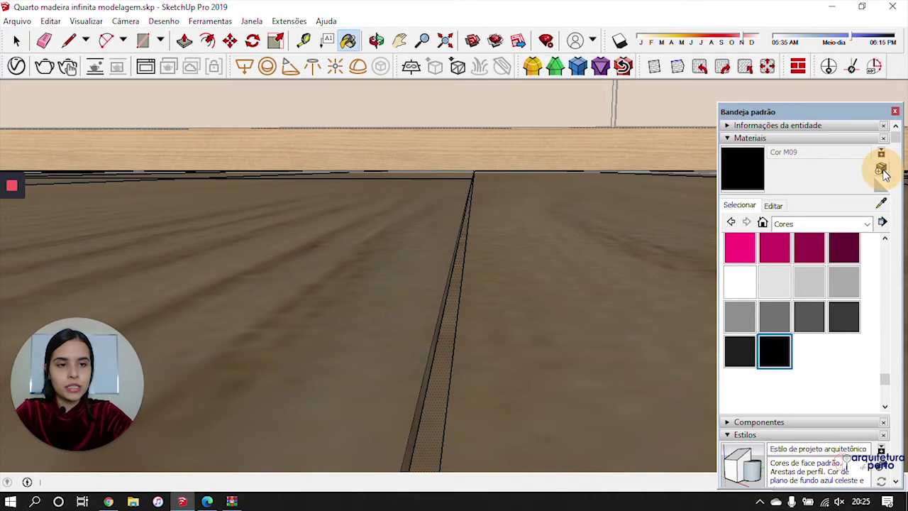
click(828, 153)
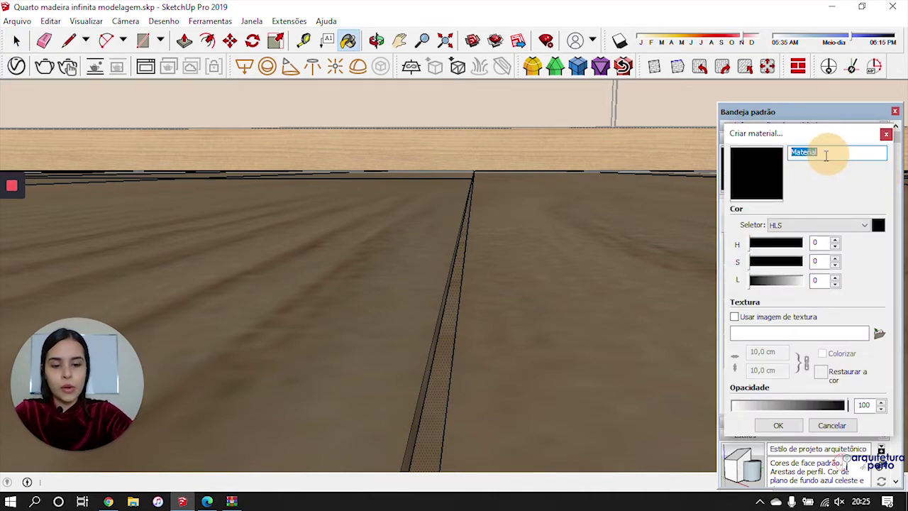
click(778, 426)
Paint the joint face between the floor planks with the black piso 2 material and check the whole floor
click(744, 172)
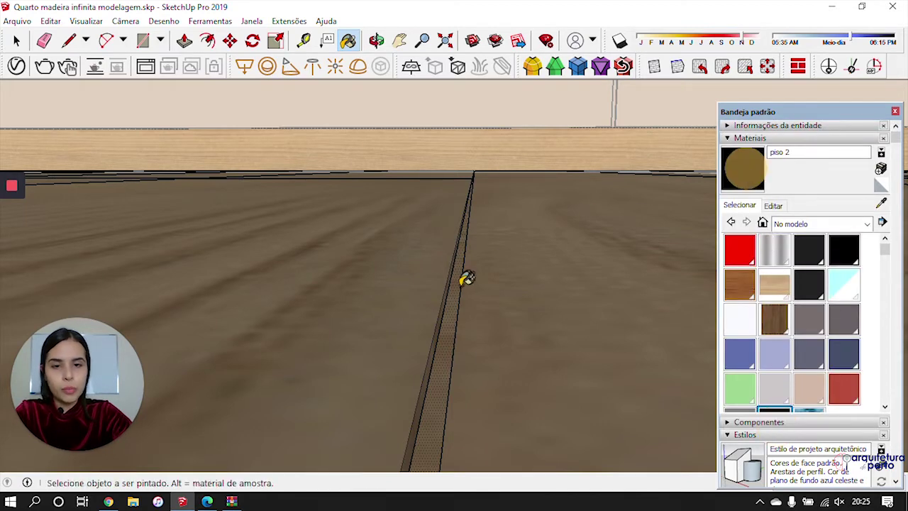
click(458, 284)
scroll(521, 282, down, 8)
key(space)
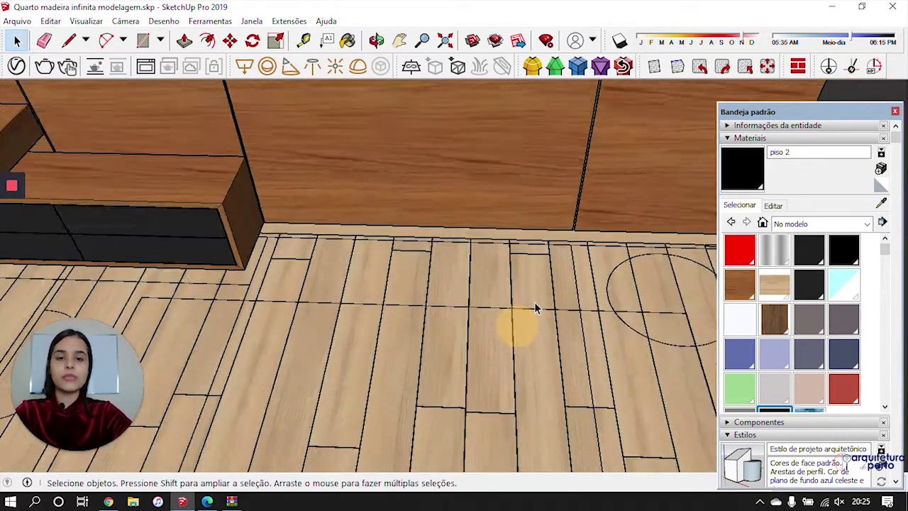
scroll(543, 299, down, 5)
middle_drag(556, 267, 537, 321)
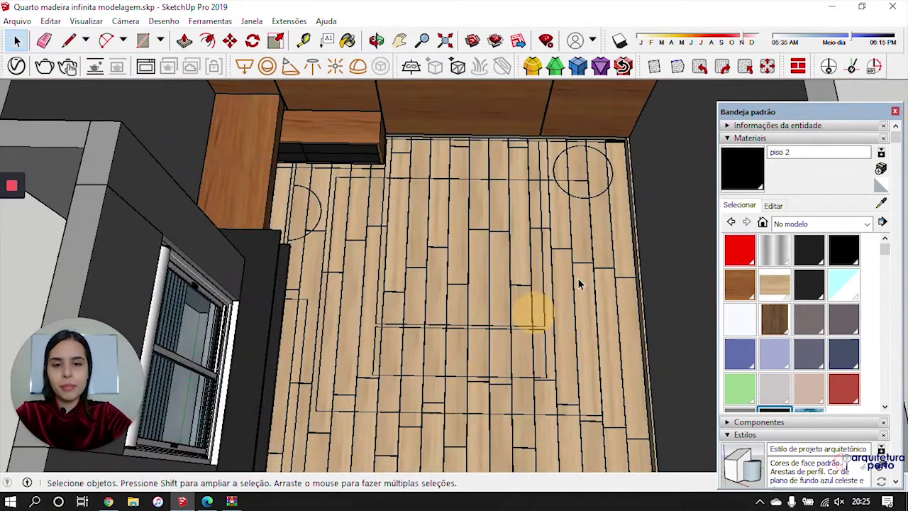
middle_drag(571, 284, 544, 275)
Hide the plank floor group and undo the hiding
middle_drag(383, 226, 436, 228)
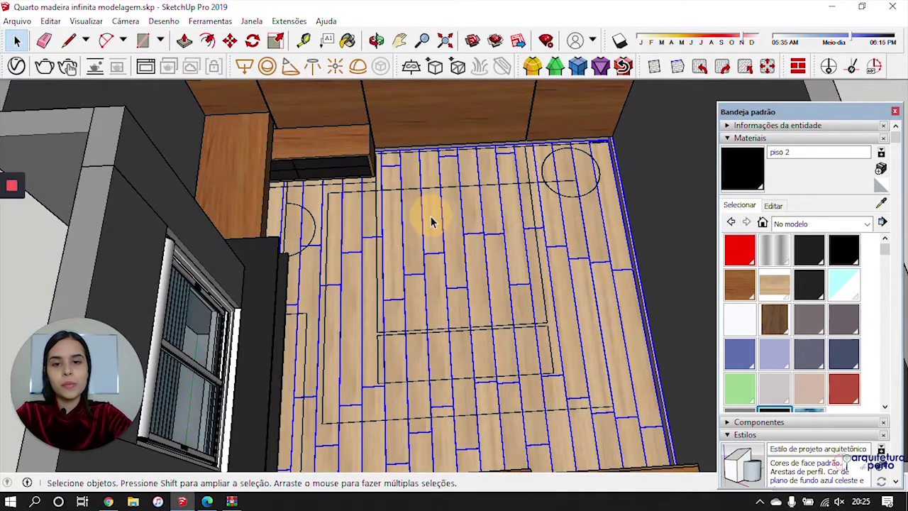
right_click(460, 222)
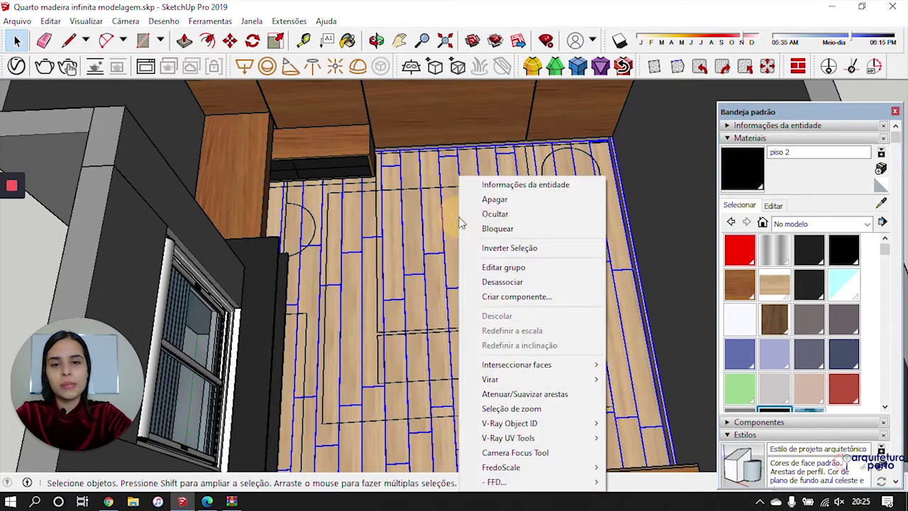
click(511, 213)
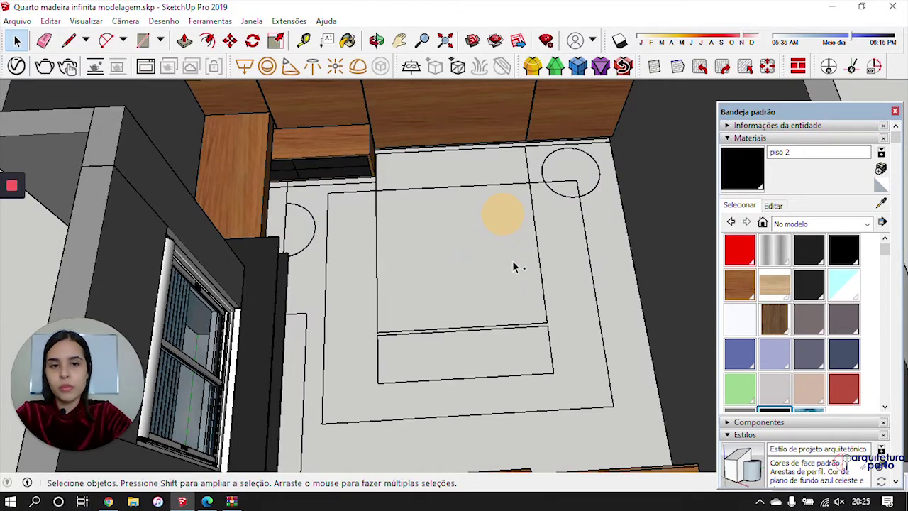
key(ctrl+z)
Examine the plank floor's grain and joints up close and the room from inside and outside
middle_drag(566, 217, 550, 185)
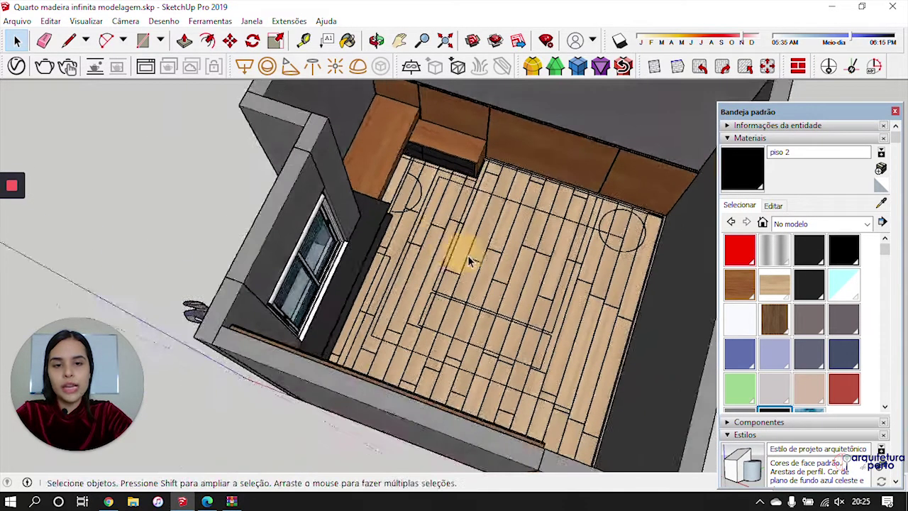
scroll(549, 150, up, 6)
scroll(550, 147, up, 4)
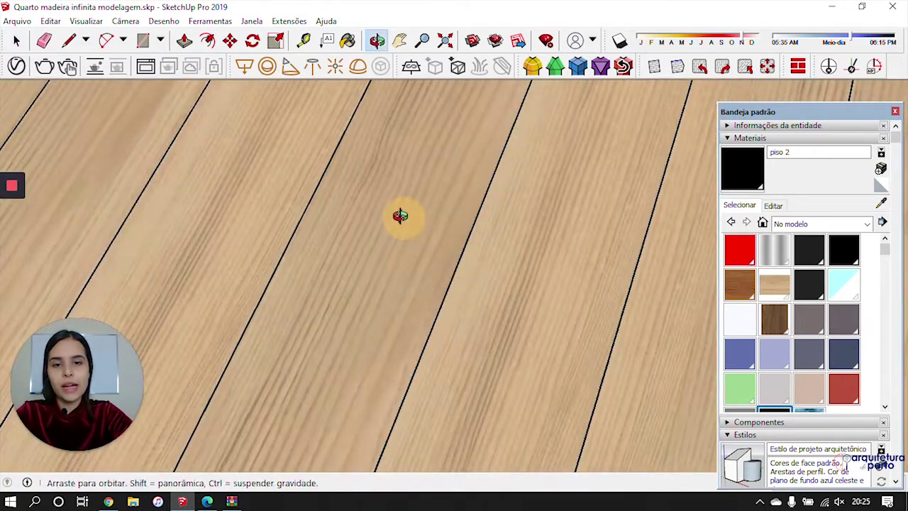
middle_drag(400, 215, 566, 24)
middle_drag(430, 203, 523, 183)
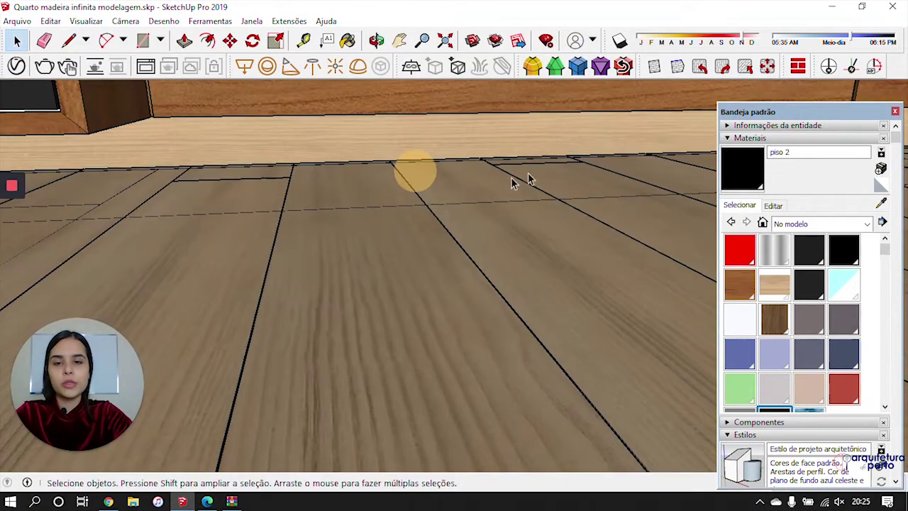
scroll(436, 315, down, 5)
scroll(433, 308, down, 6)
middle_drag(432, 305, 234, 296)
scroll(421, 296, up, 4)
scroll(523, 316, down, 3)
scroll(520, 314, down, 2)
middle_drag(598, 224, 511, 234)
mouse_move(610, 256)
middle_down()
mouse_move(326, 258)
mouse_move(488, 164)
mouse_move(490, 203)
mouse_move(578, 192)
middle_up()
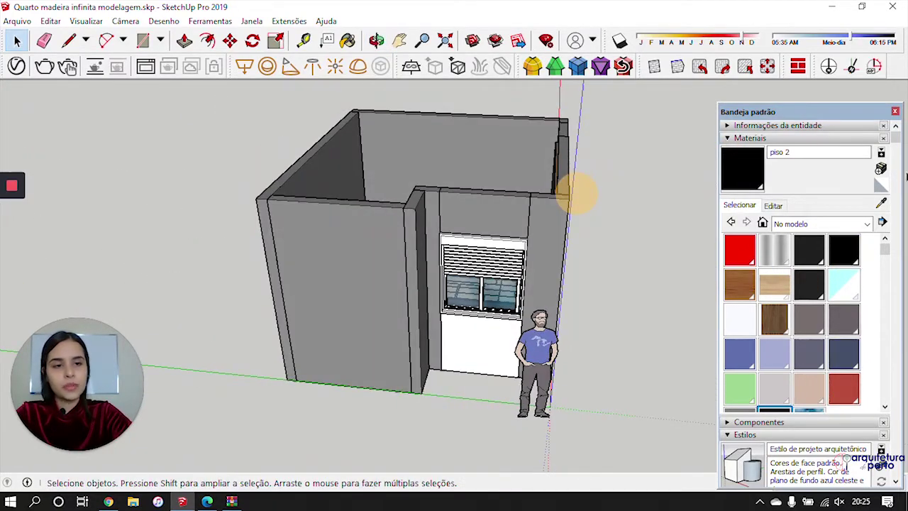
Sample the paredes material from the exterior wall and paint the white wall section below the window with it
click(881, 203)
click(528, 254)
click(463, 348)
Sample the window frame's material and choose Aço inoxidável escovado from the Metal collection as the new paint
middle_drag(606, 281, 461, 202)
scroll(400, 211, up, 8)
click(881, 202)
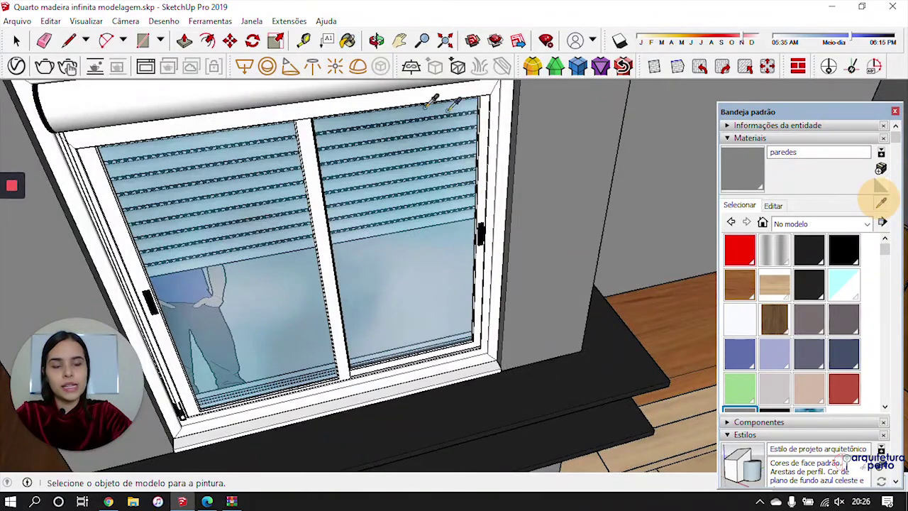
click(365, 93)
middle_drag(363, 95, 531, 222)
click(814, 223)
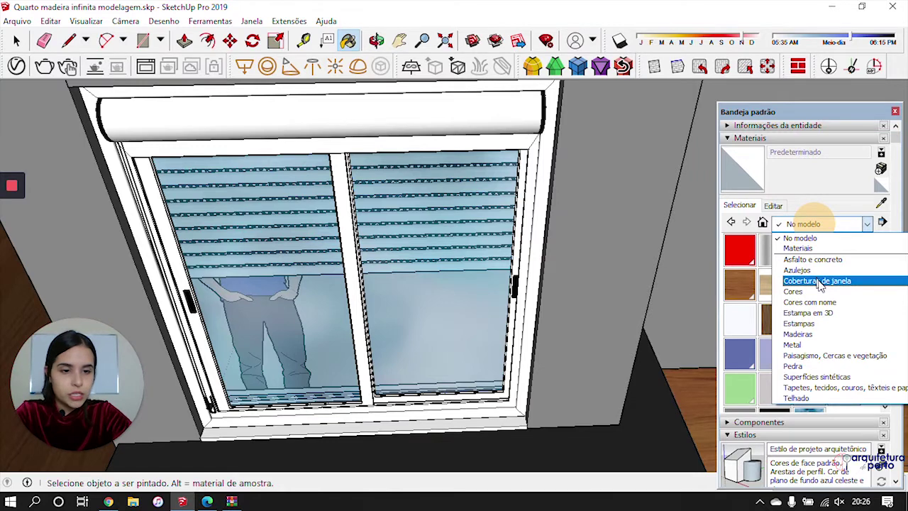
click(809, 344)
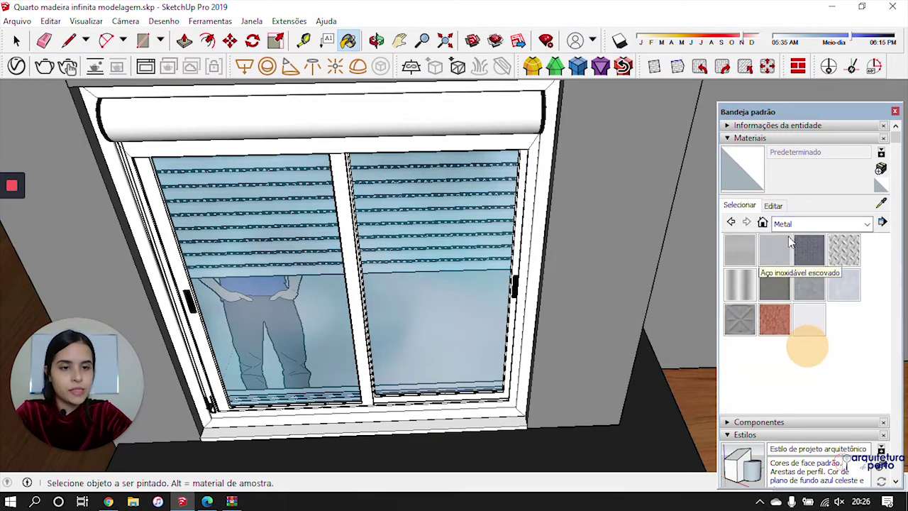
click(774, 253)
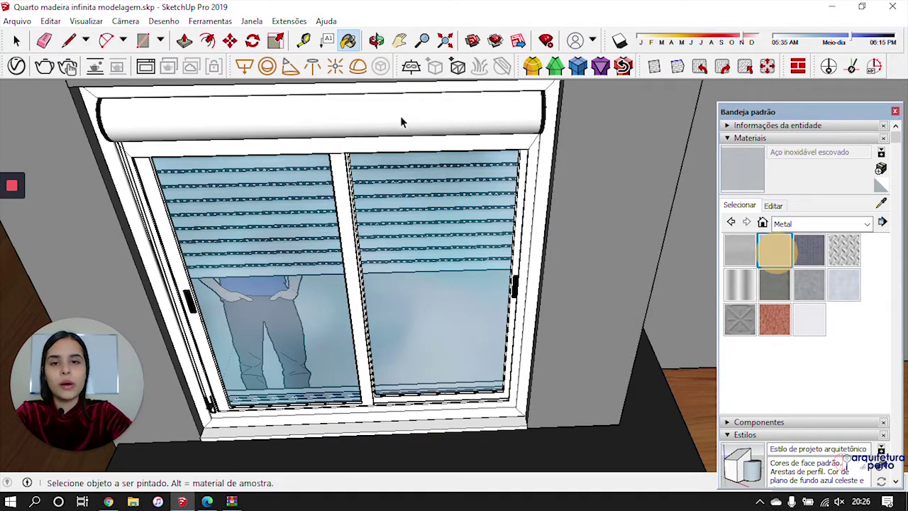
Select the window's outer frame and roller shutter geometry and paint it with Aço inoxidável escovado
key(space)
click(401, 121)
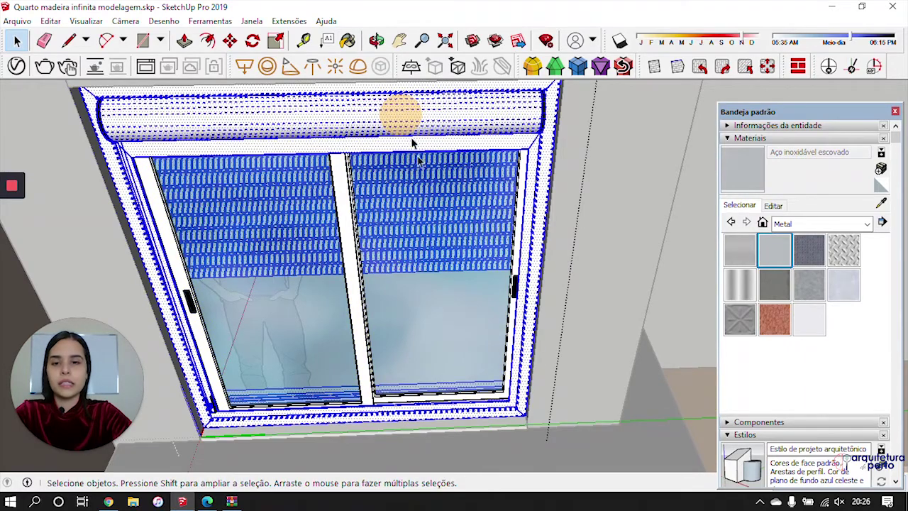
middle_drag(441, 244, 427, 212)
click(744, 171)
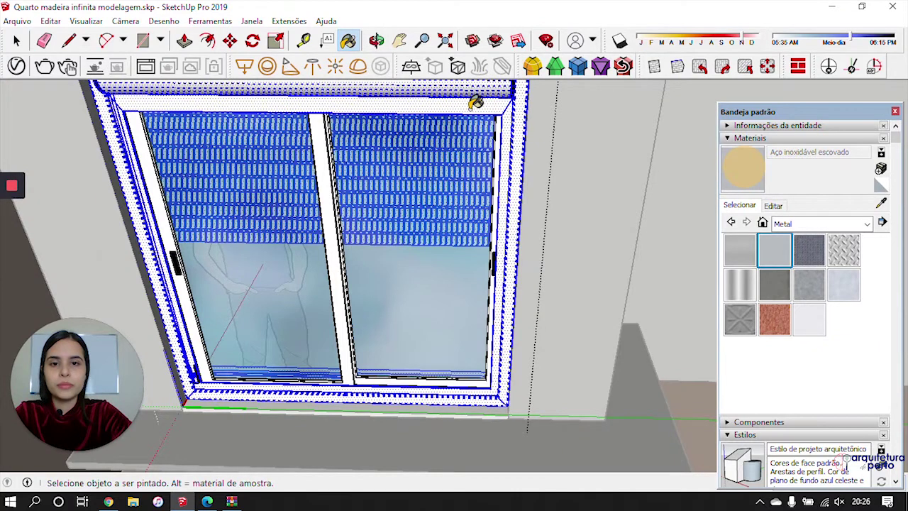
click(471, 96)
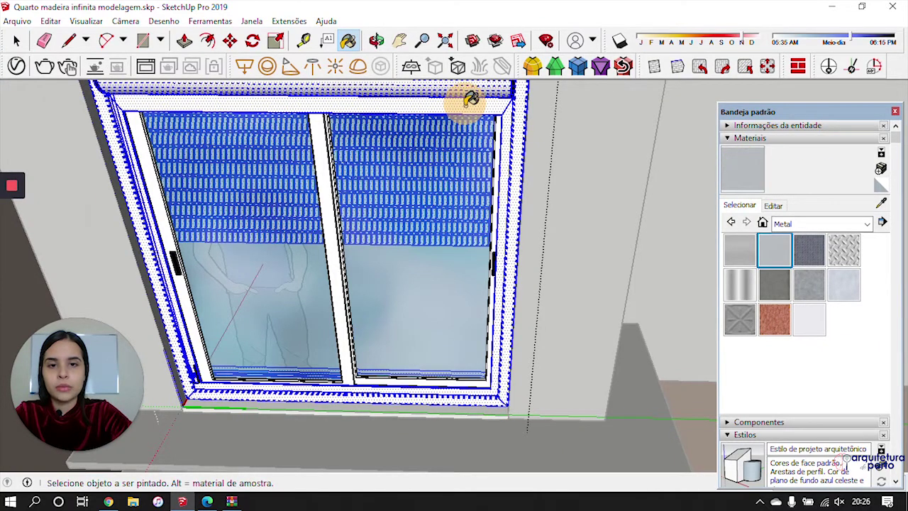
click(509, 92)
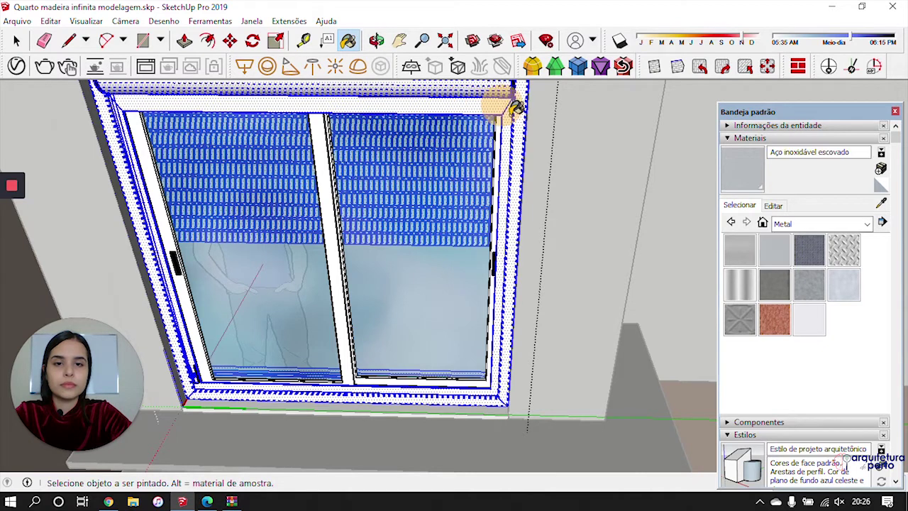
right_click(513, 124)
click(555, 262)
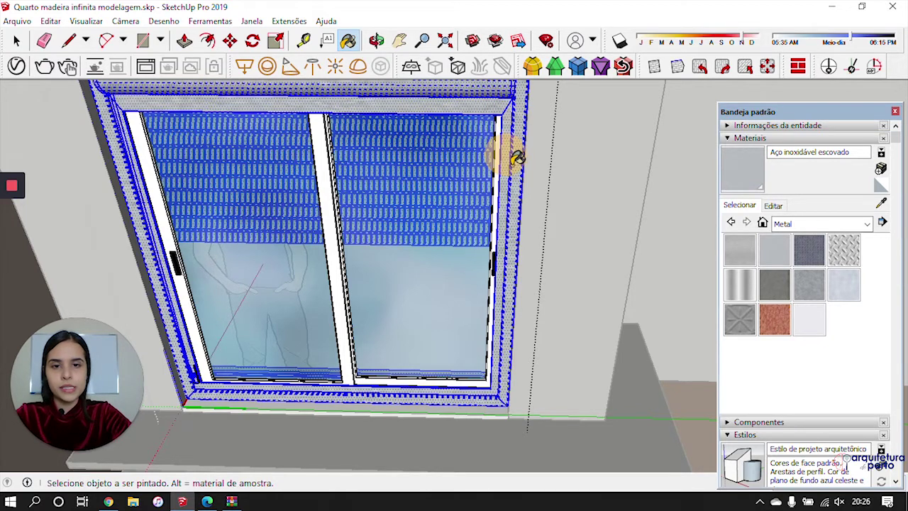
Select the frames of the sliding window panes and paint them with Aço inoxidável escovado
key(space)
double_click(327, 196)
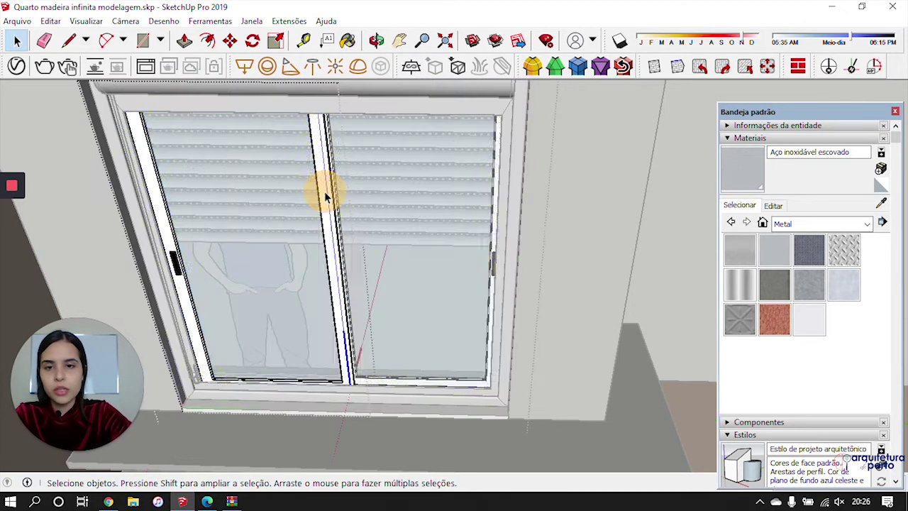
click(743, 176)
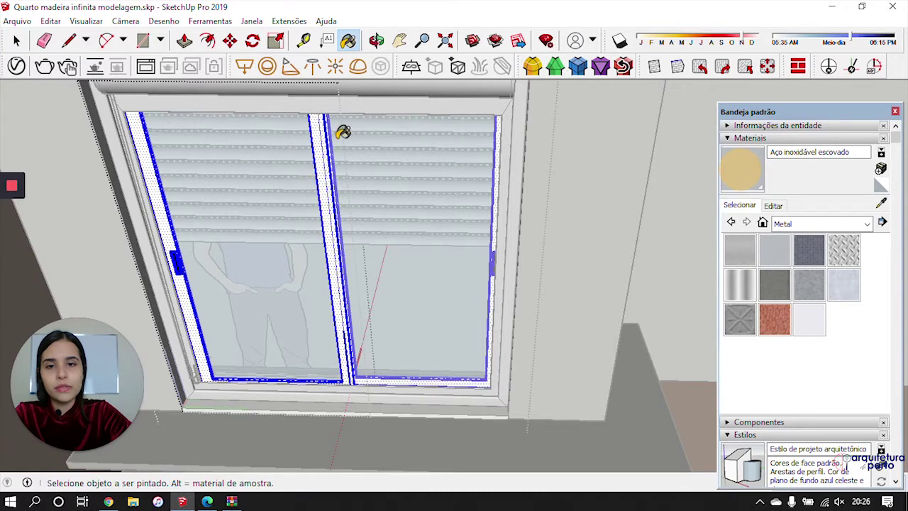
click(330, 172)
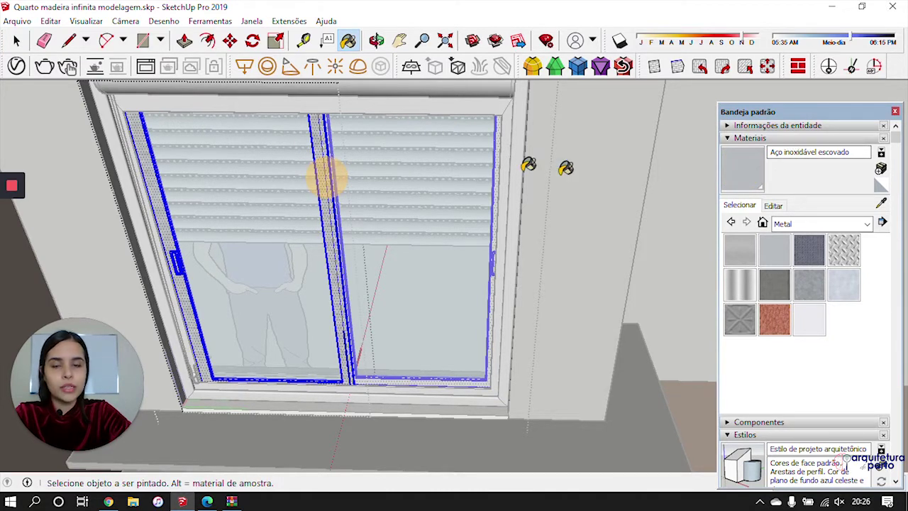
Open the sliding window panes' handle for editing and select all of its geometry
key(space)
scroll(166, 280, up, 5)
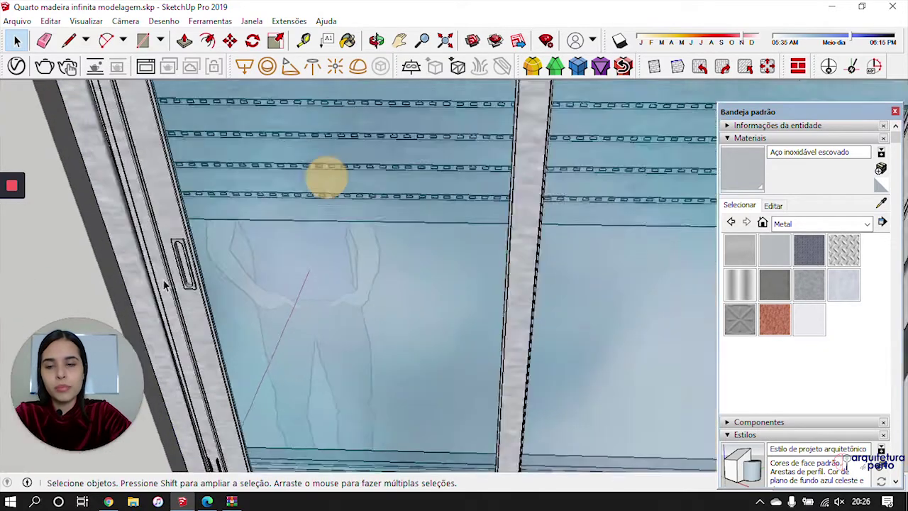
scroll(165, 284, up, 4)
click(190, 199)
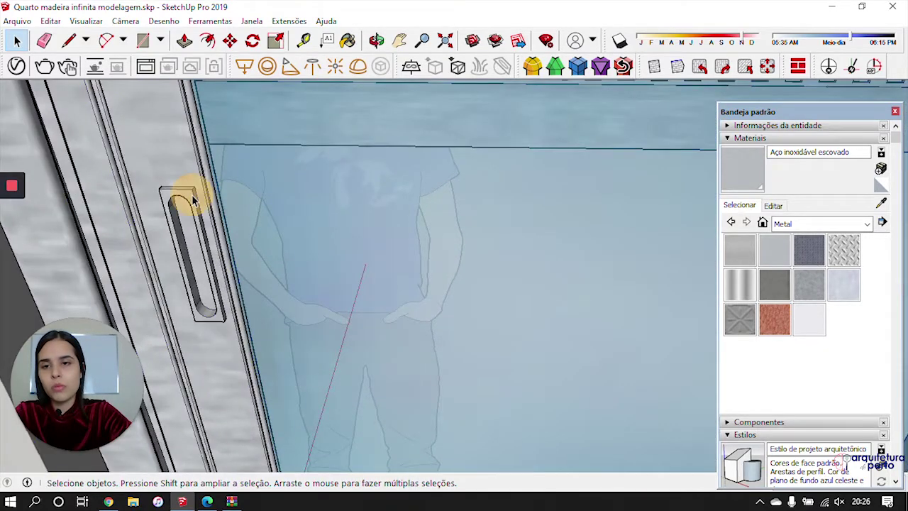
triple_click(192, 195)
drag(135, 148, 291, 370)
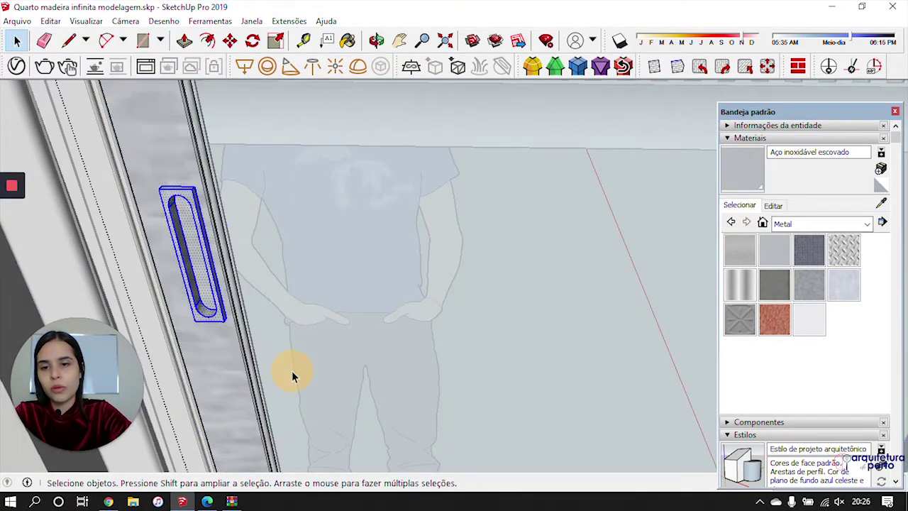
Create a new material named puxador based on the black Cor M09 from the Cores collection
click(786, 224)
click(788, 259)
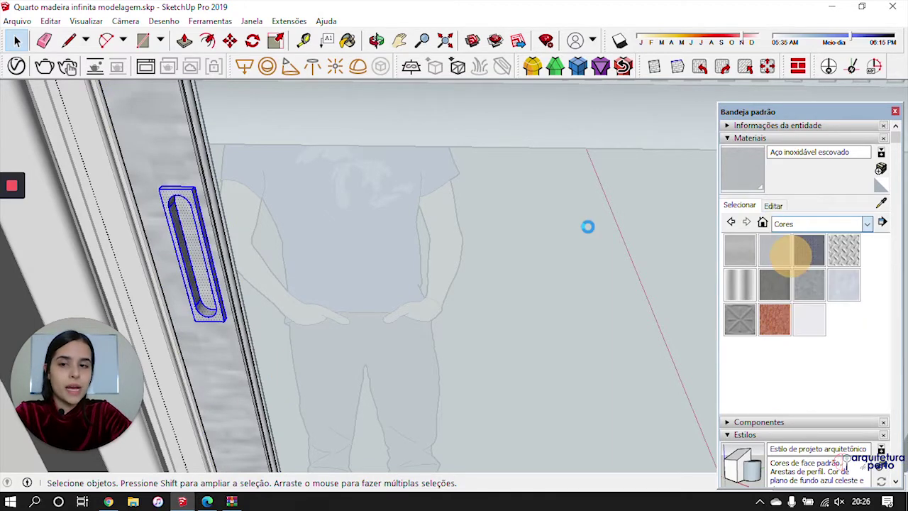
scroll(811, 333, down, 15)
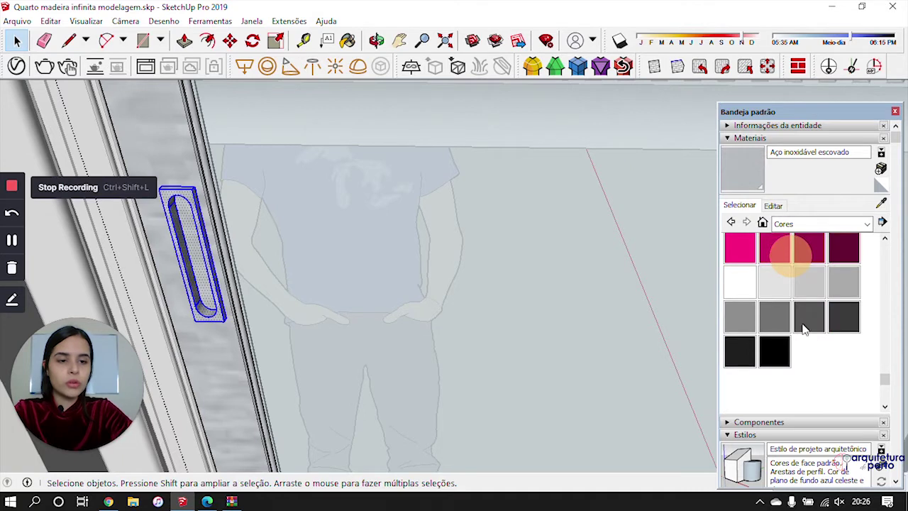
click(787, 355)
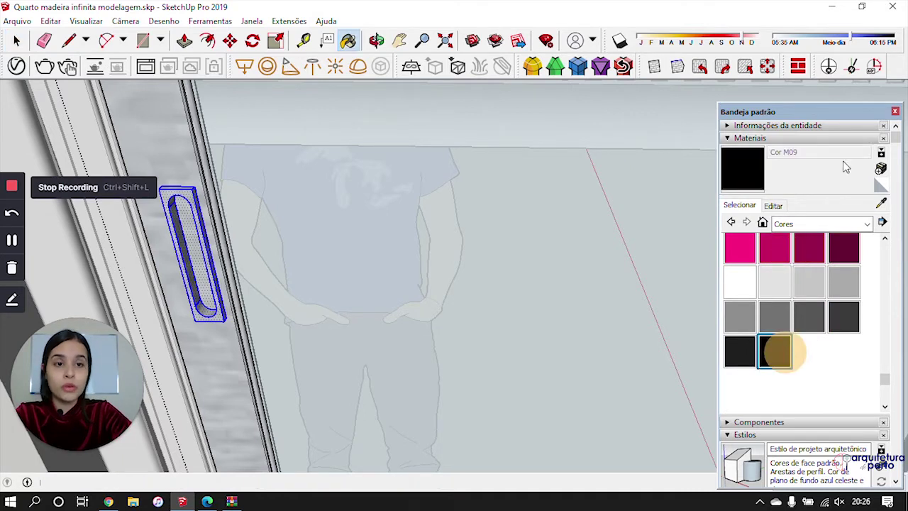
click(882, 165)
double_click(808, 152)
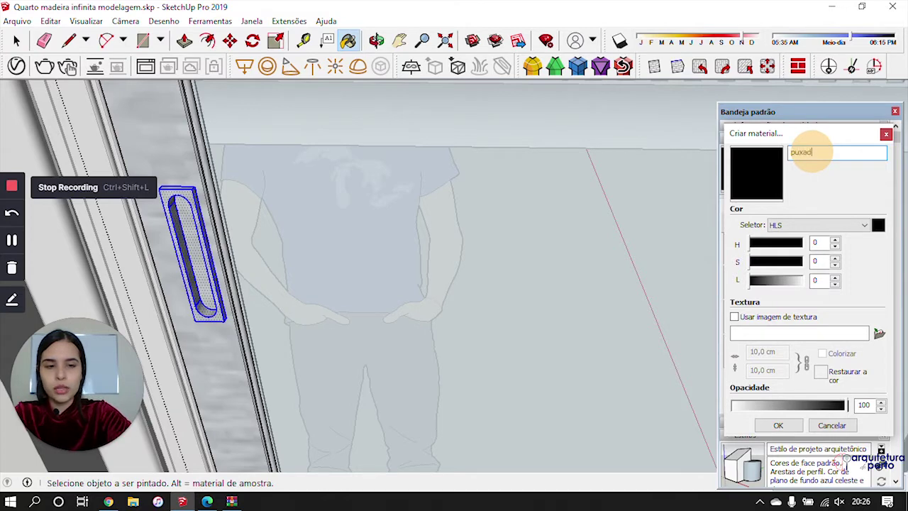
click(780, 427)
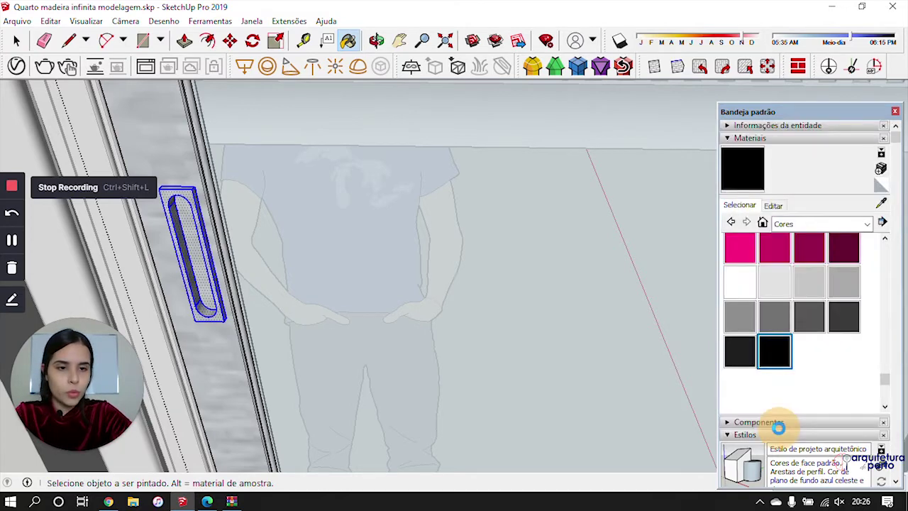
Paint the selected window handle geometry with the puxador material and leave the window's group editing
click(180, 207)
middle_drag(196, 209, 561, 212)
middle_drag(423, 197, 44, 198)
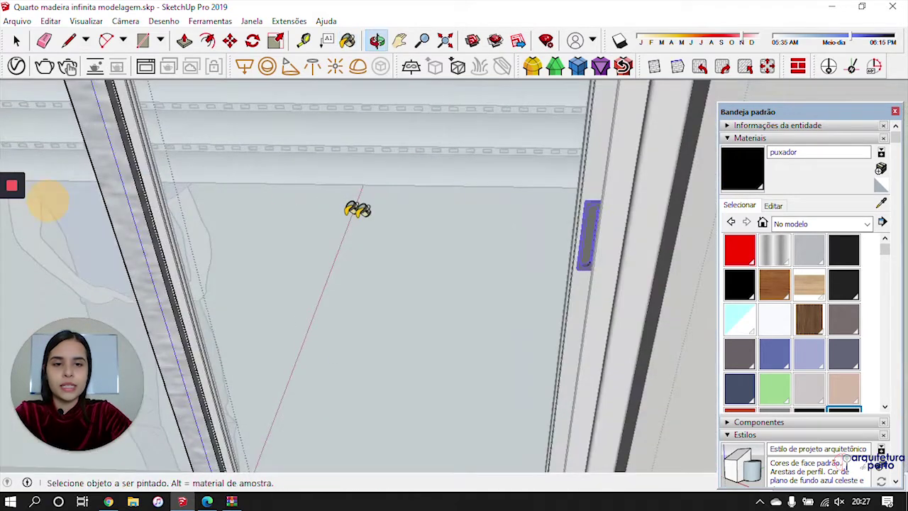
middle_drag(358, 209, 301, 211)
key(space)
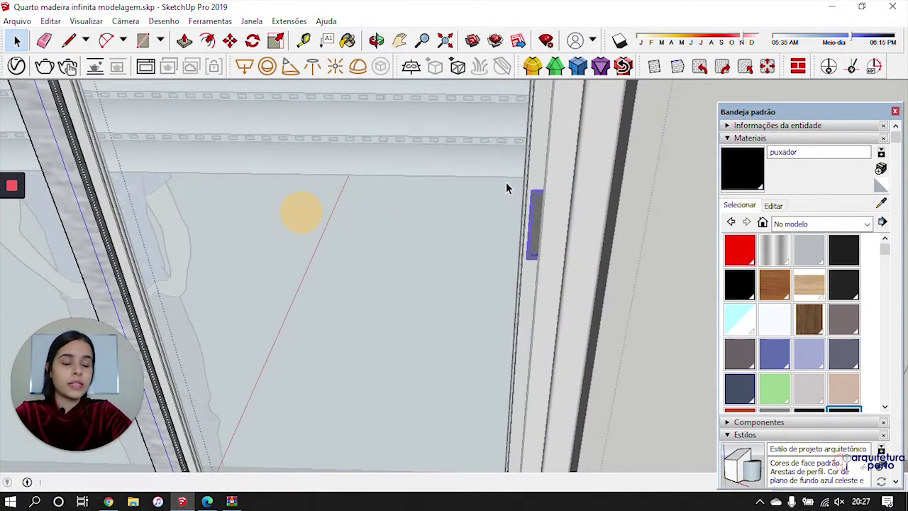
click(538, 209)
scroll(537, 213, down, 2)
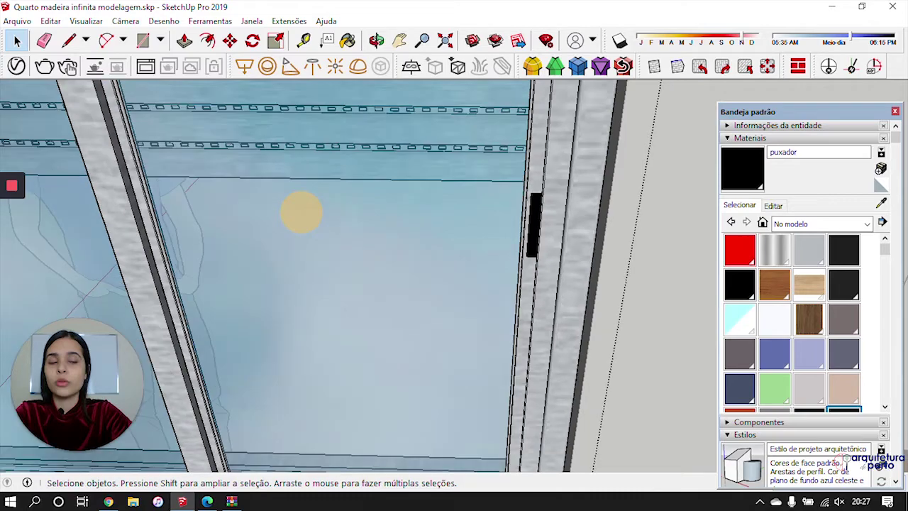
scroll(434, 244, down, 6)
middle_drag(435, 244, 466, 255)
scroll(480, 108, up, 5)
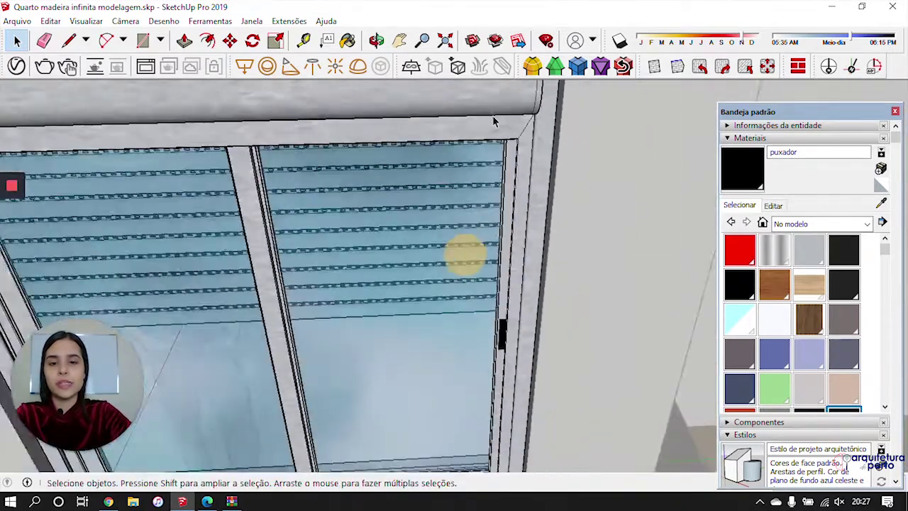
scroll(493, 121, down, 7)
middle_drag(477, 147, 410, 229)
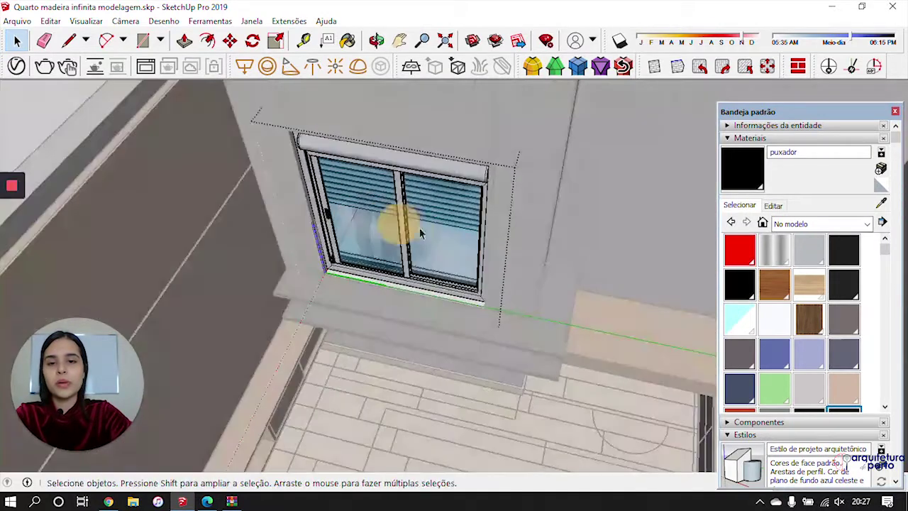
scroll(455, 161, up, 1)
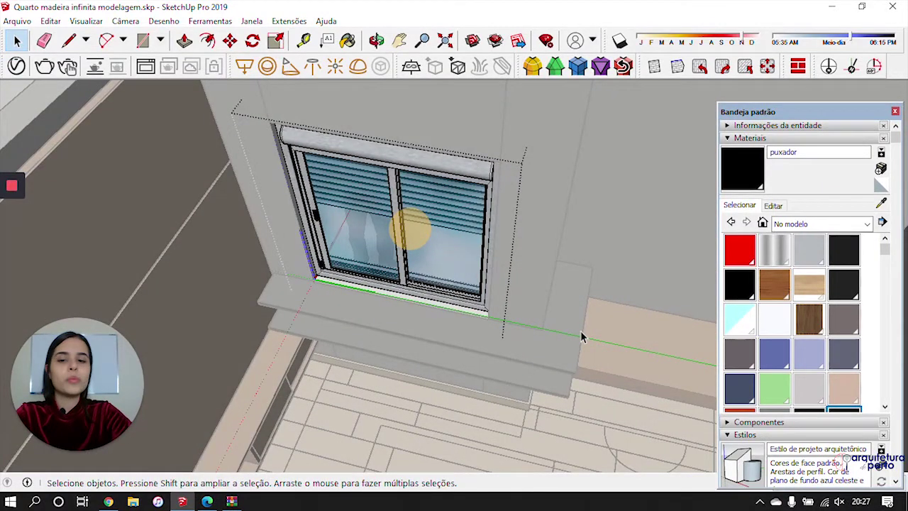
key(Escape)
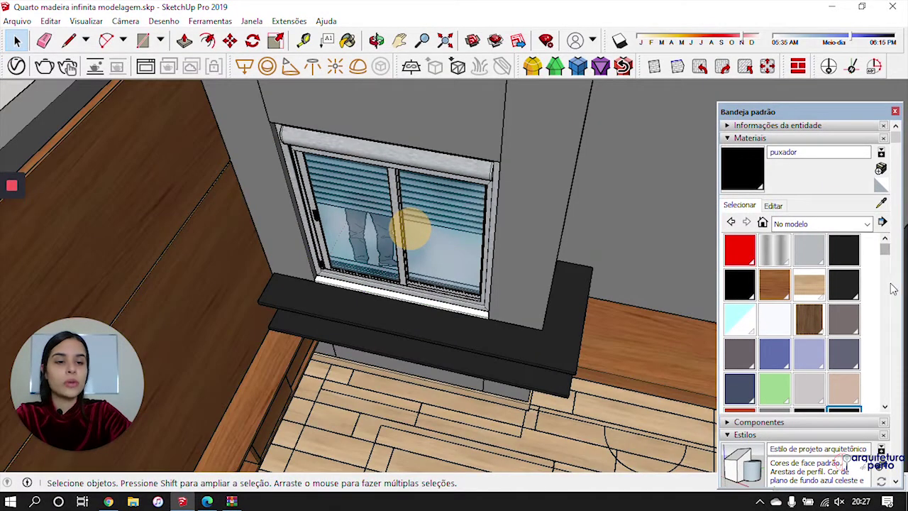
Paint the white window sill with Cor B02 from the Cores collection
middle_drag(459, 359, 440, 302)
scroll(473, 305, up, 4)
scroll(474, 304, down, 4)
scroll(452, 292, up, 4)
scroll(452, 293, up, 1)
scroll(461, 299, down, 3)
scroll(433, 298, up, 4)
click(773, 206)
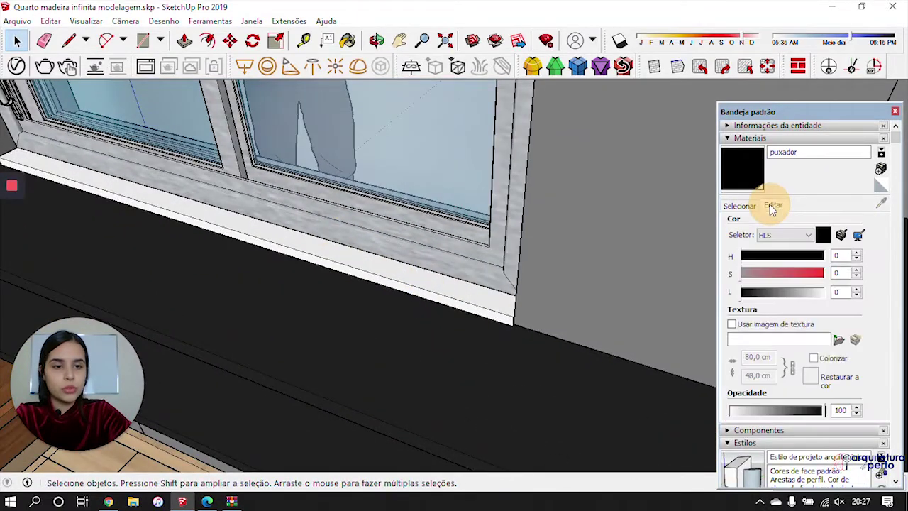
click(738, 205)
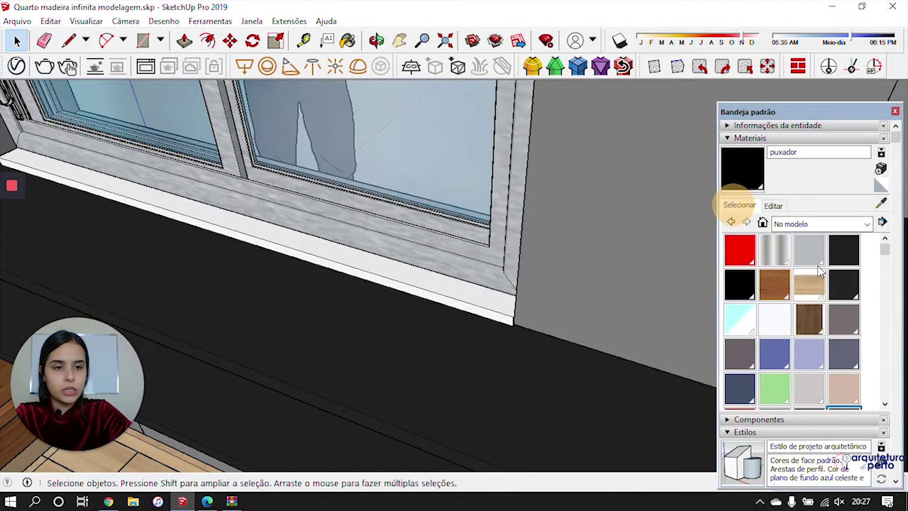
click(791, 224)
click(808, 289)
click(774, 319)
click(448, 288)
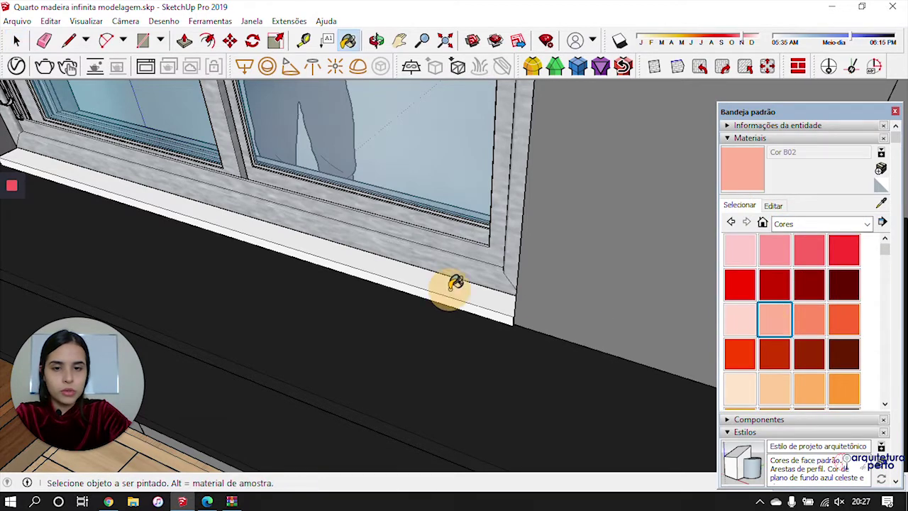
Load 771324d66c.jpg from the Texturas folder as the texture image of the window sill's Cor B02 material
click(773, 205)
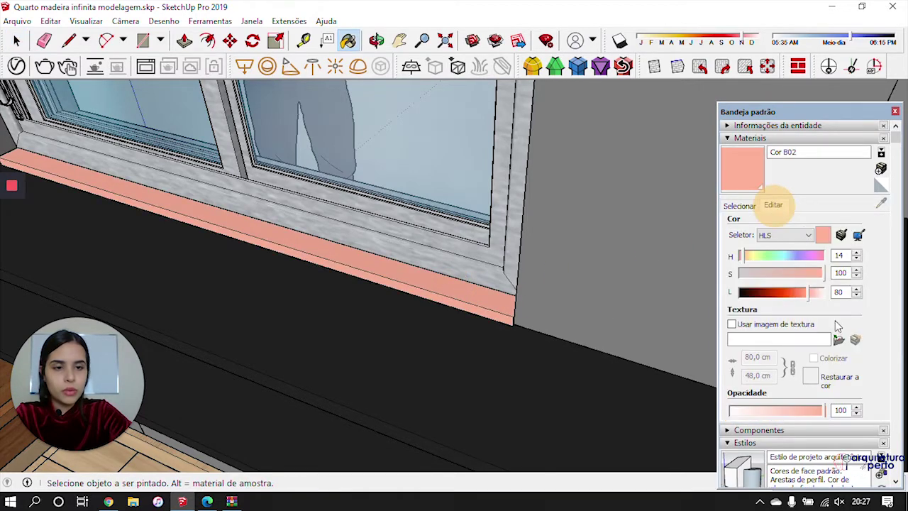
click(840, 340)
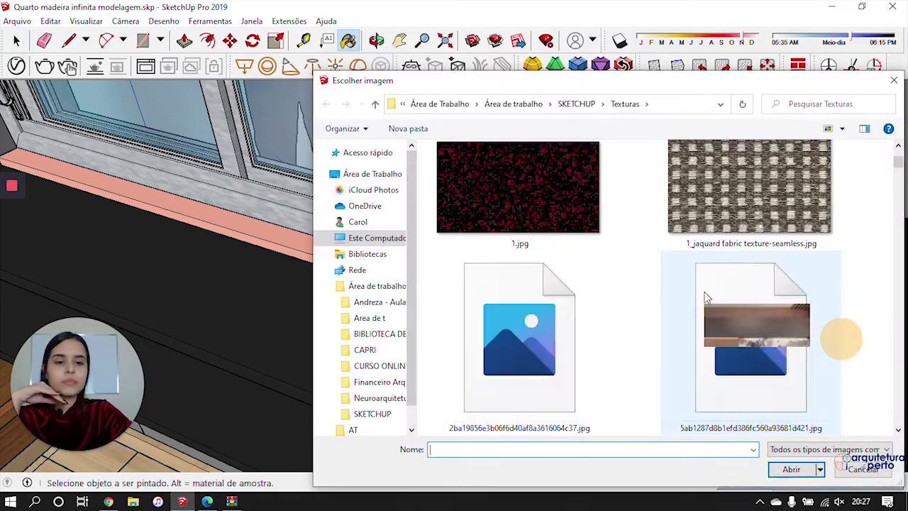
scroll(703, 291, down, 10)
scroll(704, 291, down, 20)
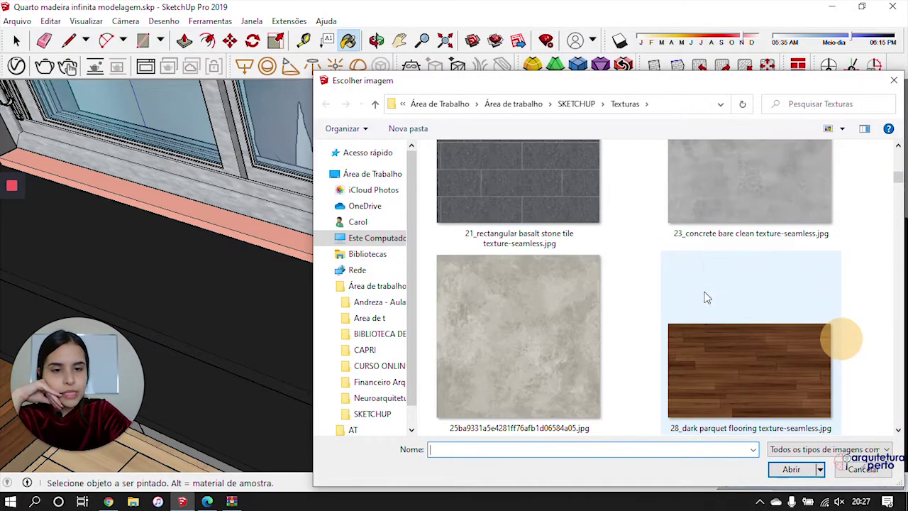
scroll(704, 291, down, 15)
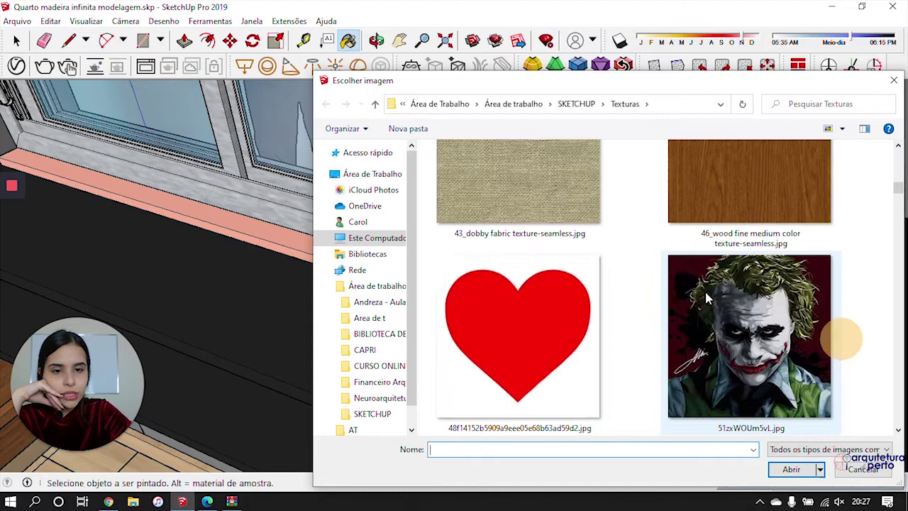
scroll(705, 291, down, 15)
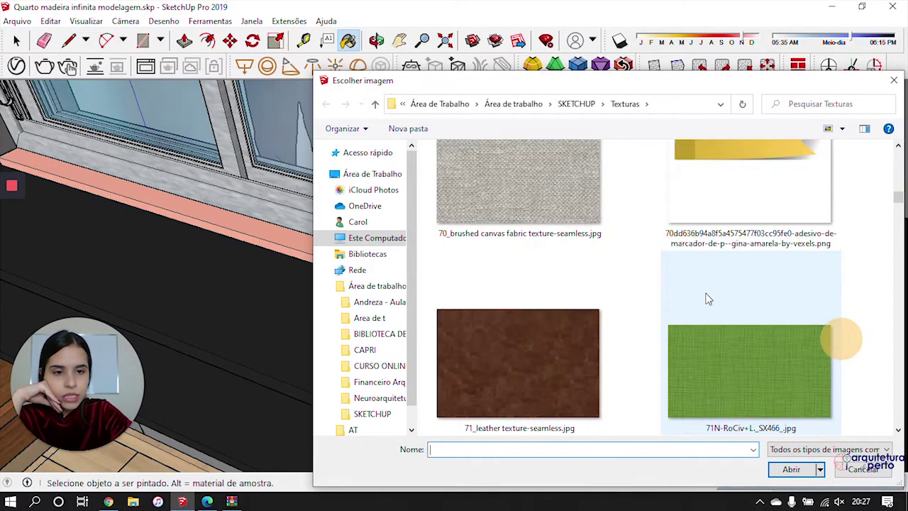
scroll(699, 290, down, 10)
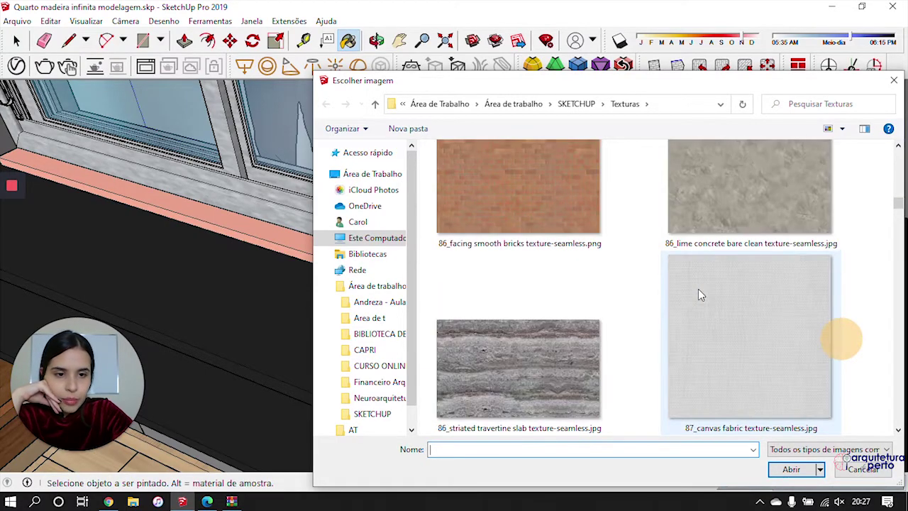
scroll(698, 294, down, 15)
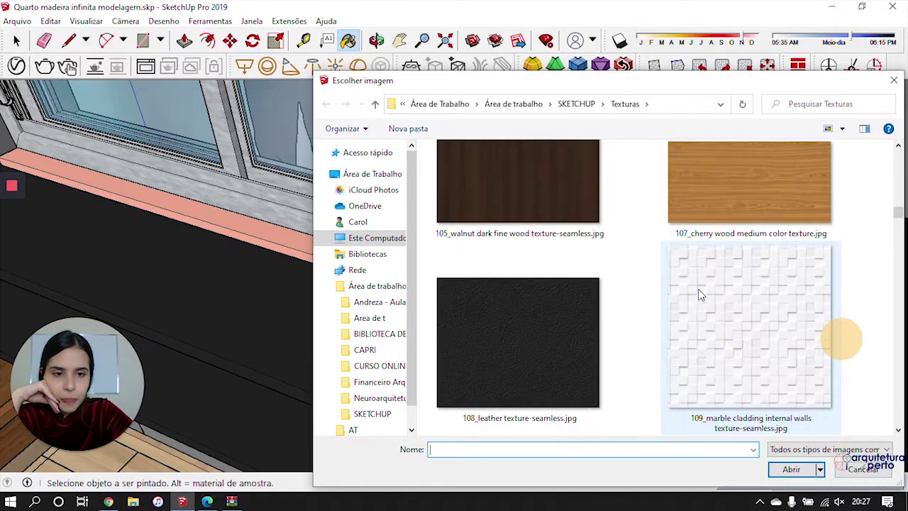
scroll(697, 295, down, 15)
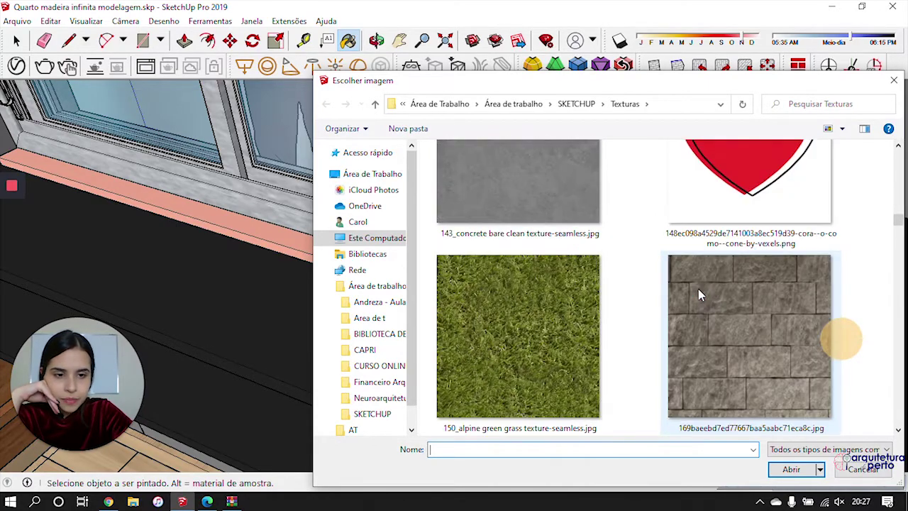
scroll(699, 295, down, 10)
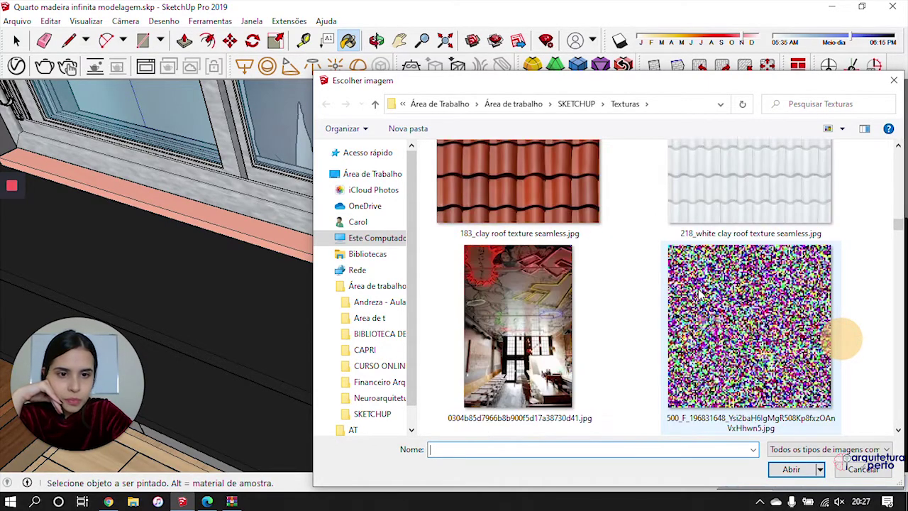
scroll(699, 294, down, 10)
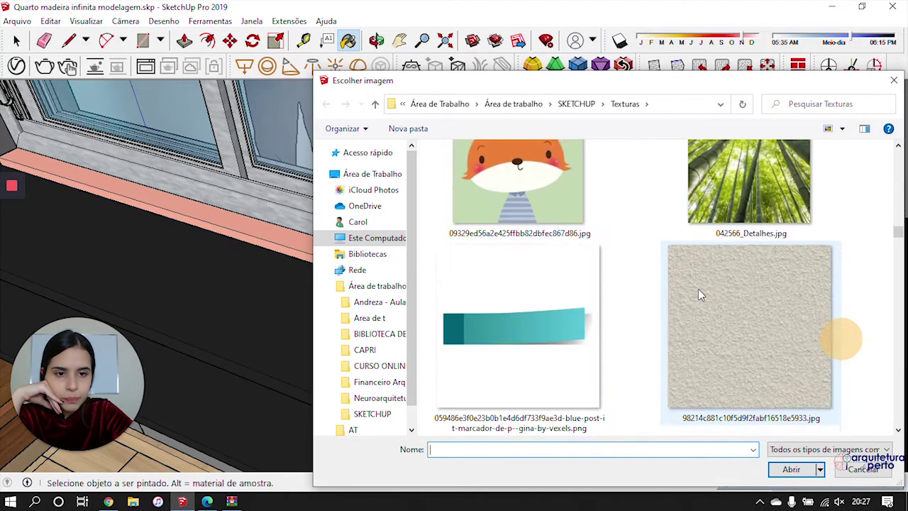
scroll(699, 294, down, 10)
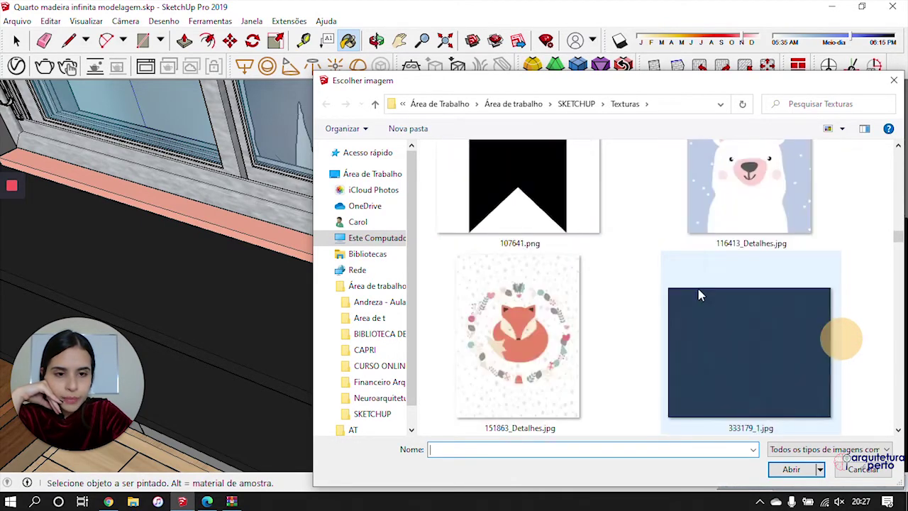
scroll(697, 295, up, 3)
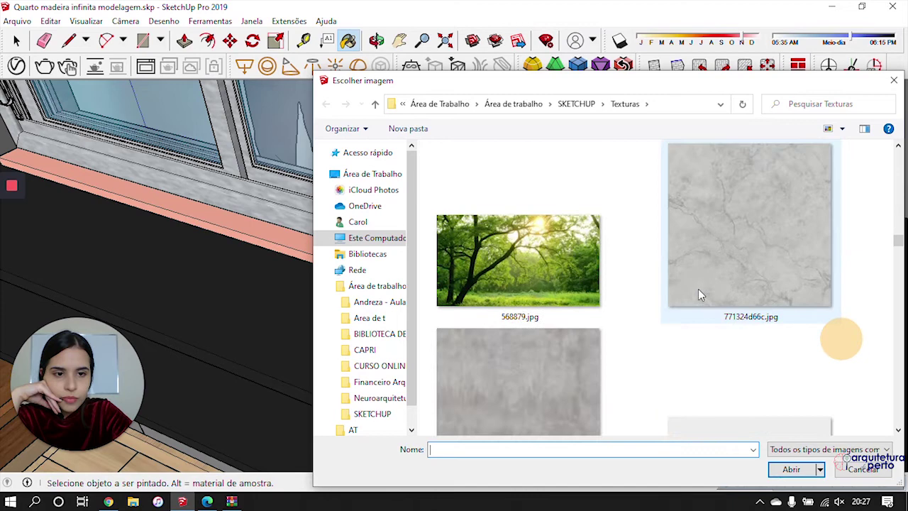
scroll(699, 294, down, 3)
scroll(700, 294, up, 2)
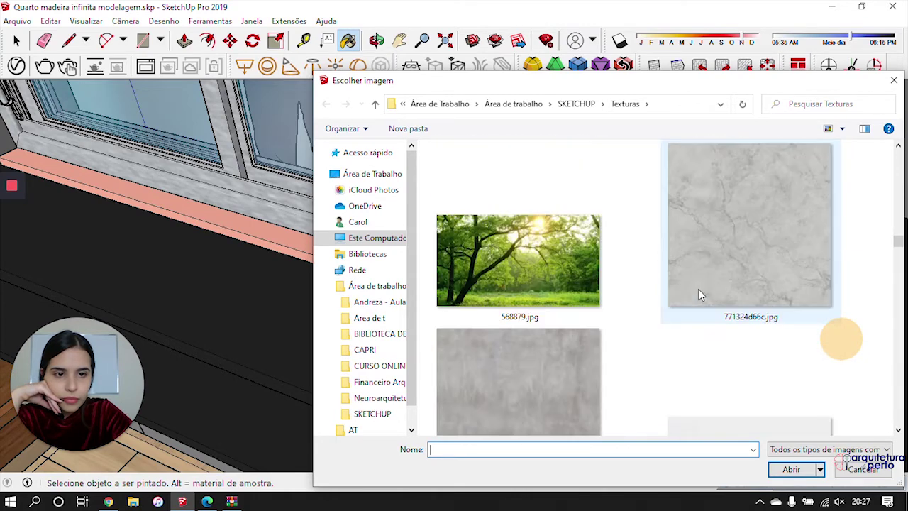
click(717, 220)
click(790, 468)
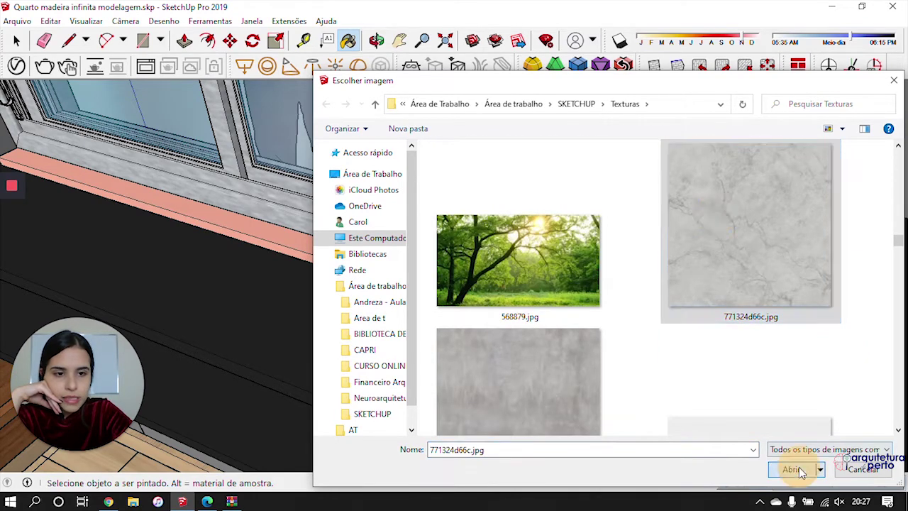
Paint the door threshold face with the marble-textured Cor B02 material
scroll(429, 262, up, 3)
scroll(492, 298, down, 5)
scroll(475, 311, down, 4)
middle_drag(473, 310, 416, 320)
scroll(408, 312, down, 3)
key(space)
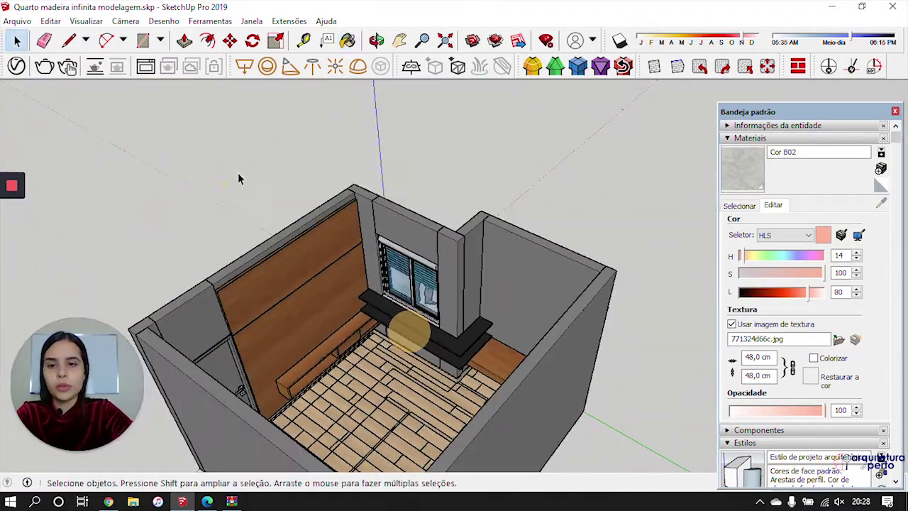
middle_drag(237, 171, 308, 249)
middle_drag(506, 190, 519, 248)
scroll(292, 175, up, 7)
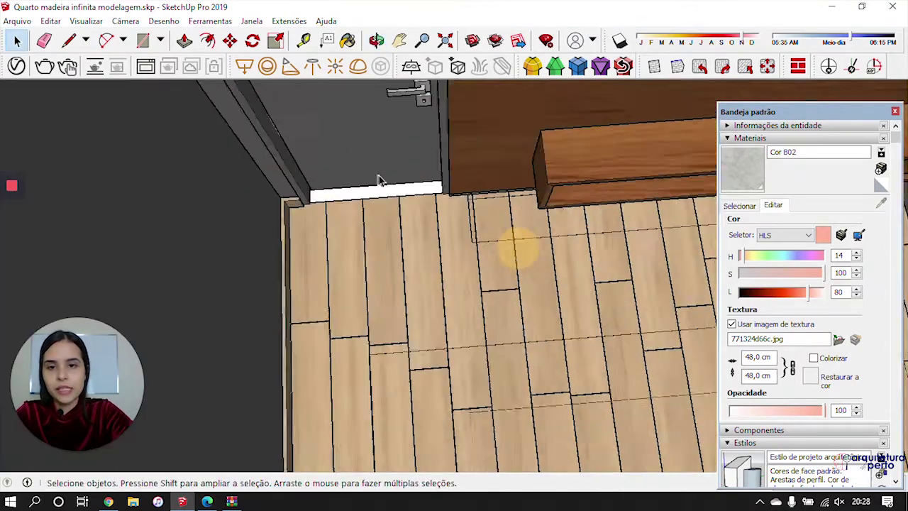
click(753, 164)
scroll(452, 199, up, 3)
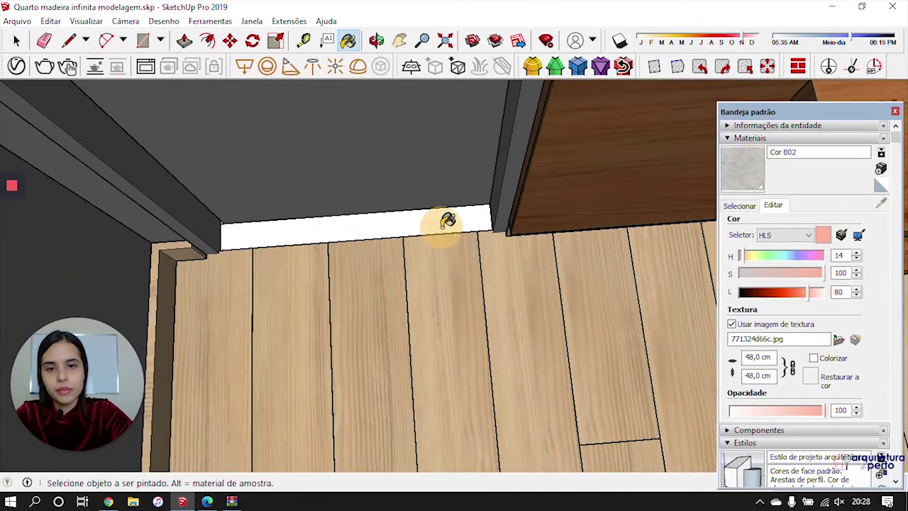
click(447, 221)
key(space)
Sample the wood material from the floor planks and paint the door threshold with it
scroll(442, 227, down, 8)
middle_drag(263, 168, 355, 213)
scroll(359, 245, up, 10)
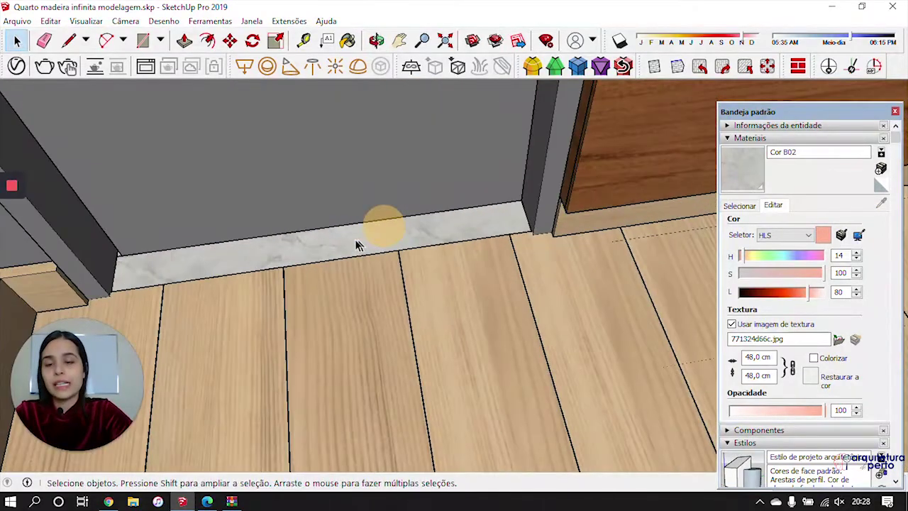
middle_drag(358, 244, 304, 270)
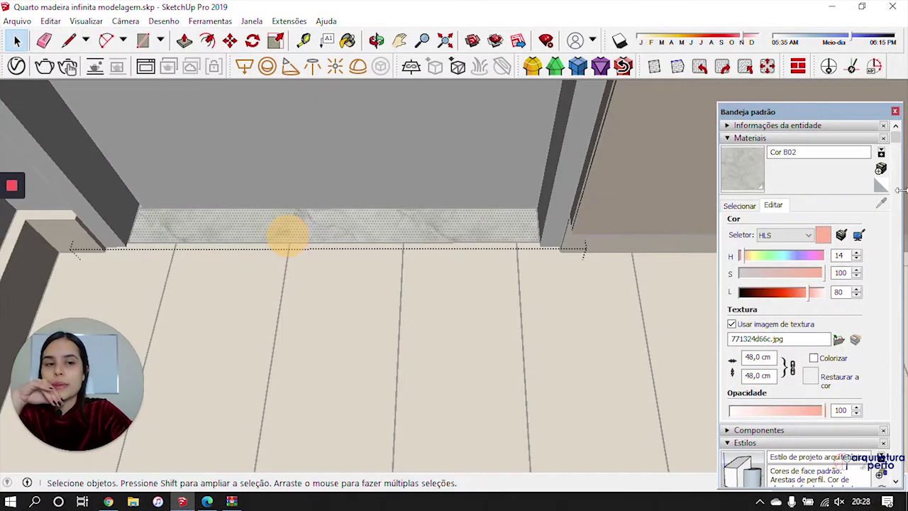
click(745, 205)
click(881, 202)
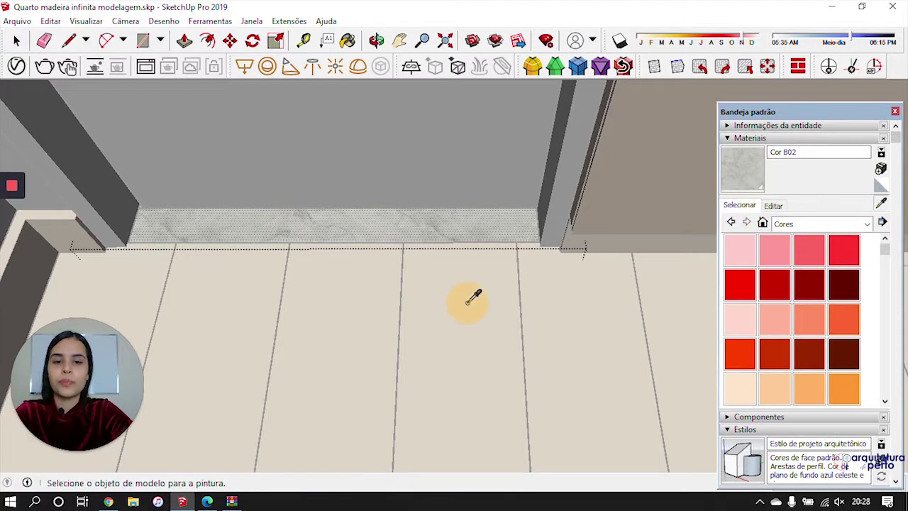
click(468, 304)
click(441, 219)
key(space)
key(Escape)
Examine the threshold, wood floor, wall panelling and built-in furniture of the bedroom from several angles
middle_drag(533, 335, 422, 263)
scroll(415, 250, up, 3)
scroll(415, 251, down, 7)
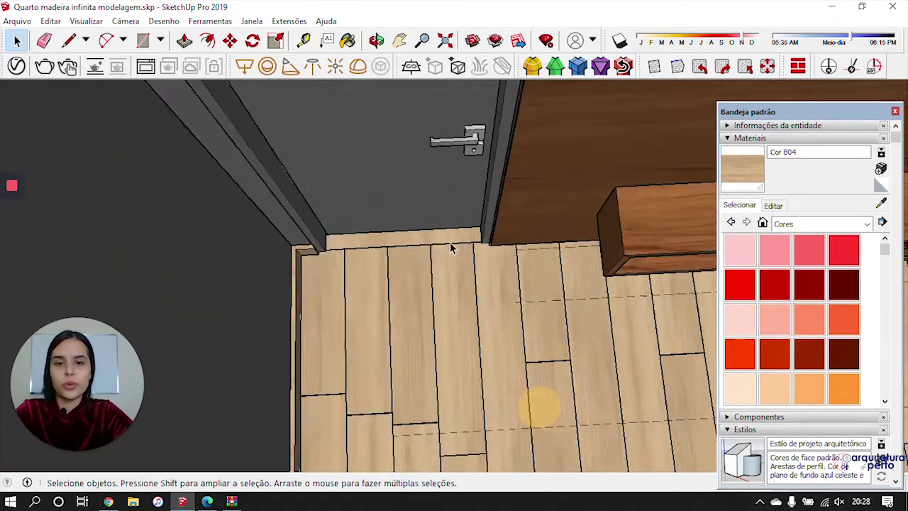
scroll(450, 247, down, 3)
middle_drag(561, 378, 774, 208)
middle_drag(523, 286, 439, 295)
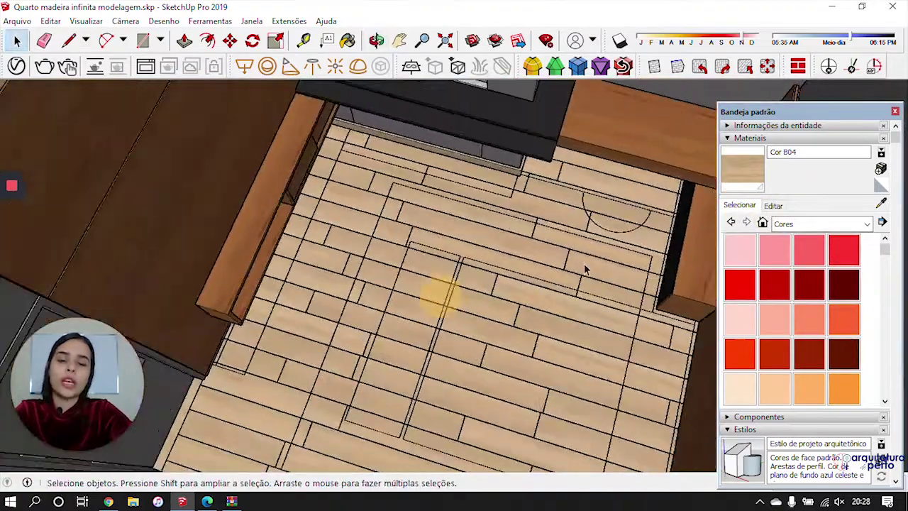
scroll(583, 267, down, 7)
middle_drag(557, 290, 326, 259)
shift+middle_drag(599, 313, 745, 321)
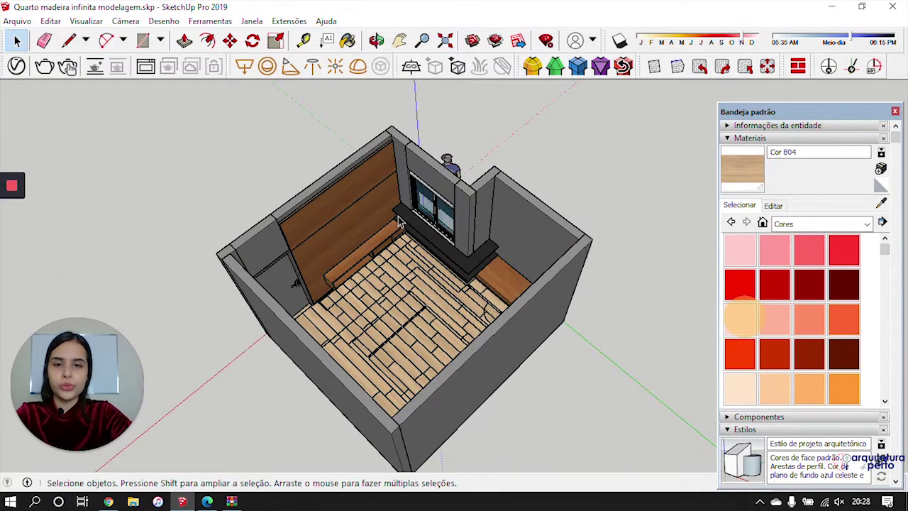
middle_drag(355, 208, 450, 266)
scroll(374, 274, up, 5)
middle_drag(330, 254, 447, 138)
scroll(432, 236, down, 4)
middle_drag(443, 250, 454, 173)
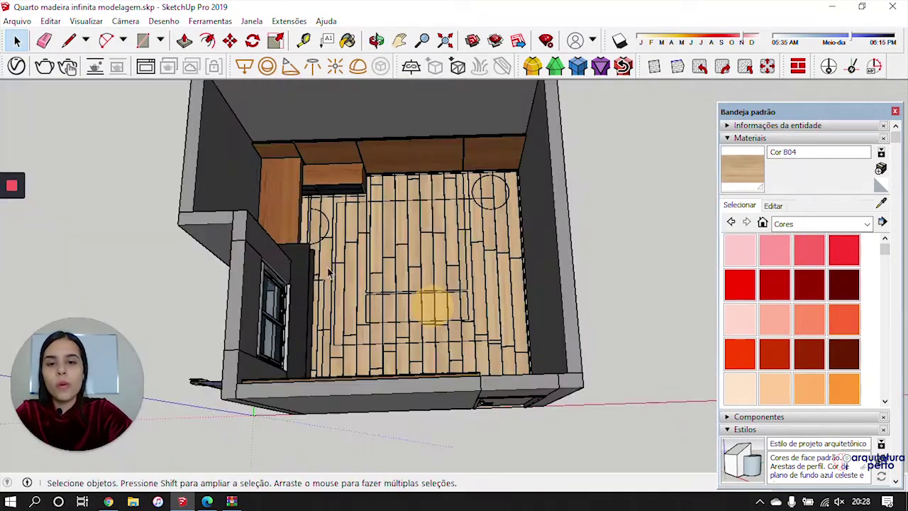
scroll(398, 218, up, 2)
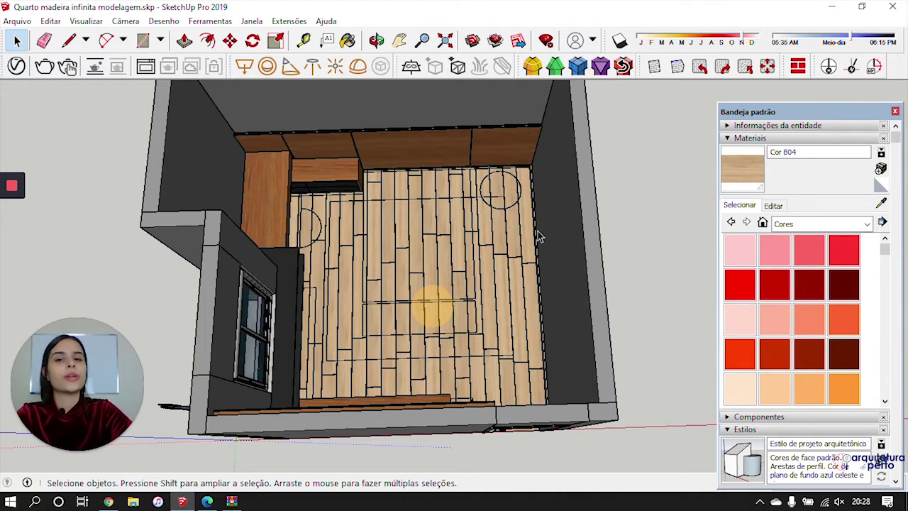
middle_drag(367, 215, 358, 142)
middle_drag(632, 154, 384, 147)
middle_drag(336, 191, 778, 241)
middle_drag(332, 211, 310, 246)
scroll(441, 274, up, 2)
scroll(433, 269, down, 3)
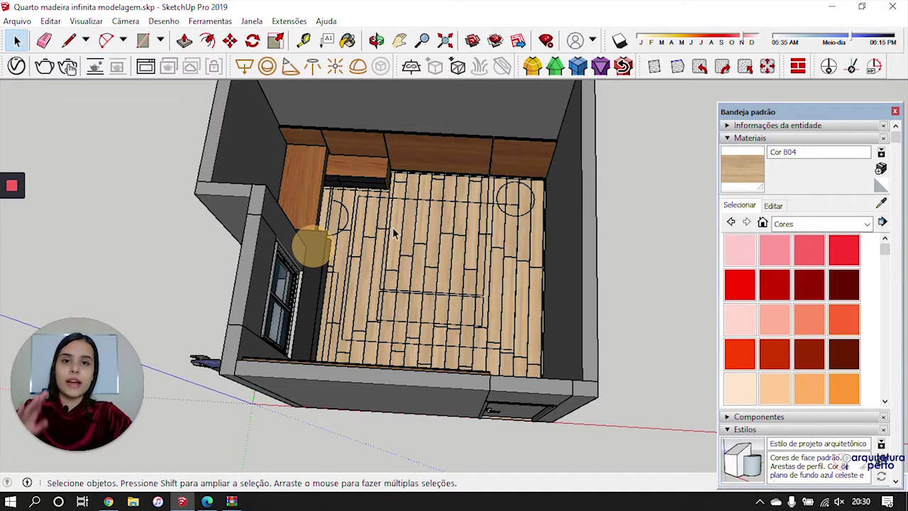
scroll(449, 243, up, 4)
scroll(429, 279, down, 5)
middle_drag(417, 280, 379, 200)
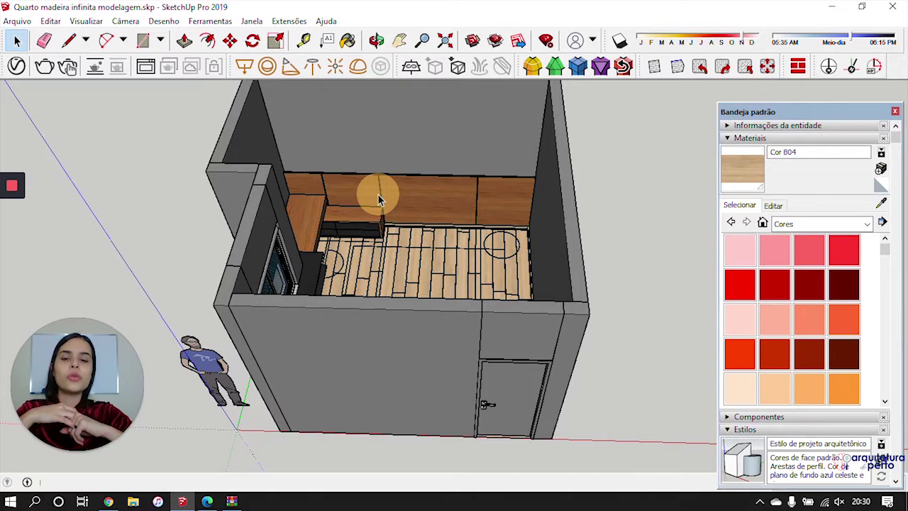
middle_drag(382, 201, 411, 297)
Switch to 3D Warehouse in the browser, search for "bed" and sort the results by likes
click(117, 501)
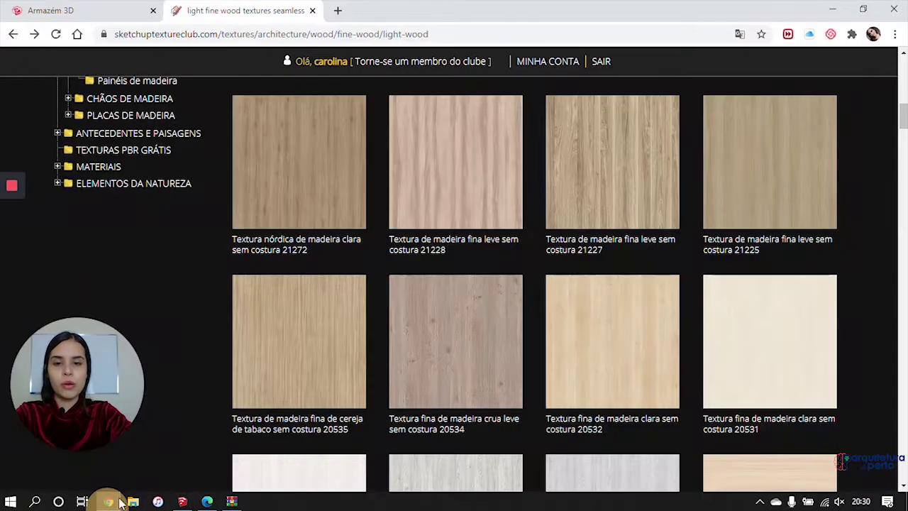
click(74, 11)
click(333, 60)
text(bed)
key(Return)
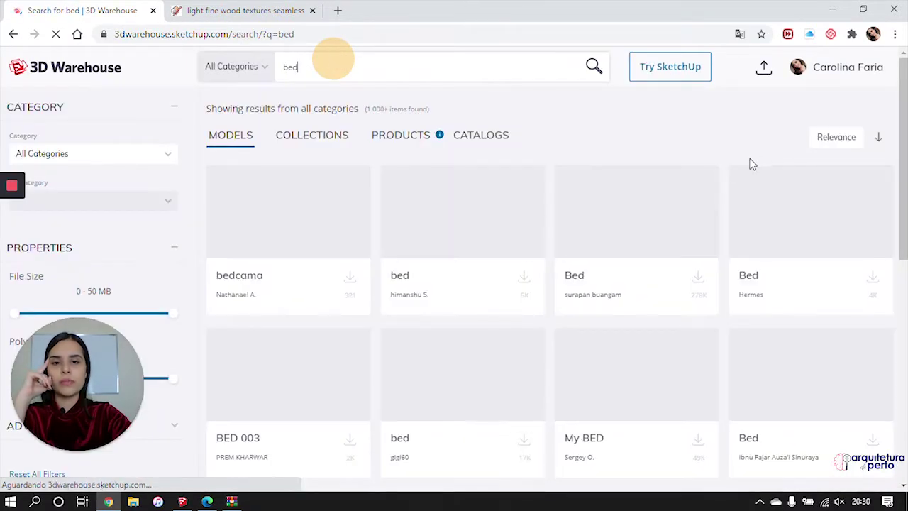
click(837, 137)
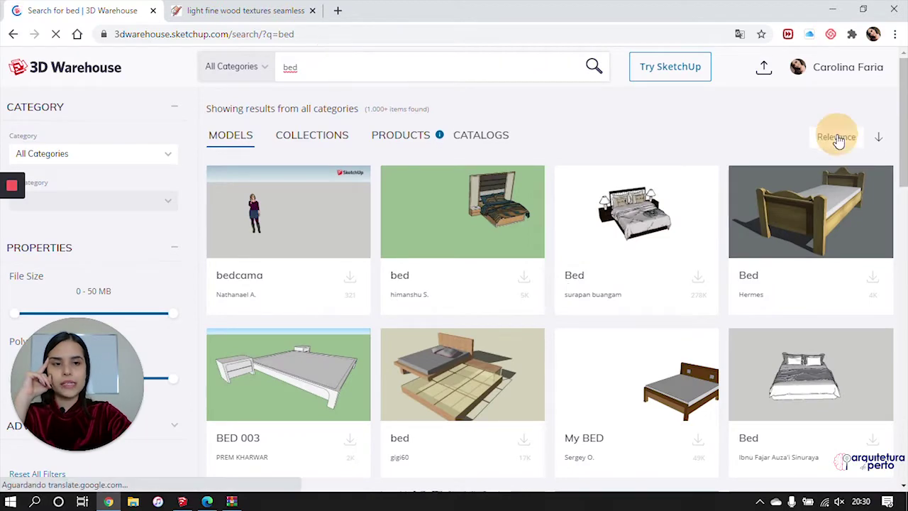
click(764, 203)
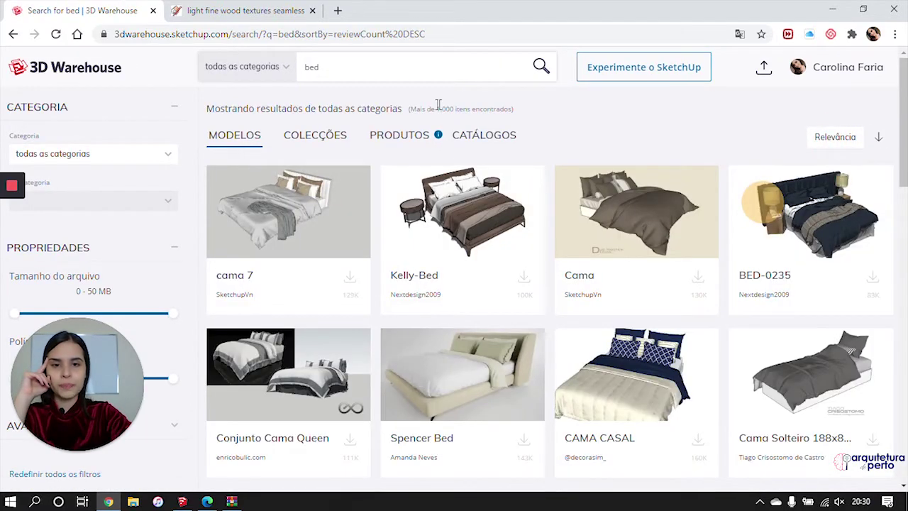
Look through the Natuzzi Italia Camas collection for a suitable bed, then return to the collection results
click(307, 134)
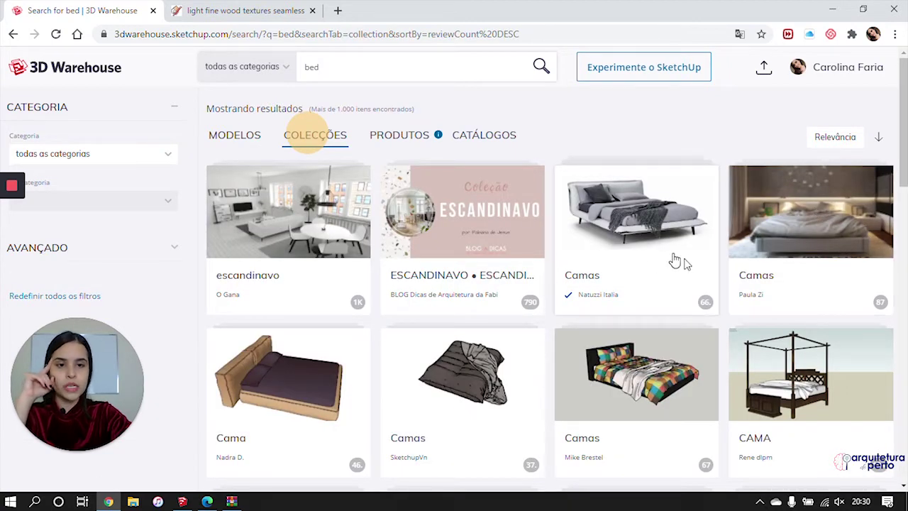
click(638, 255)
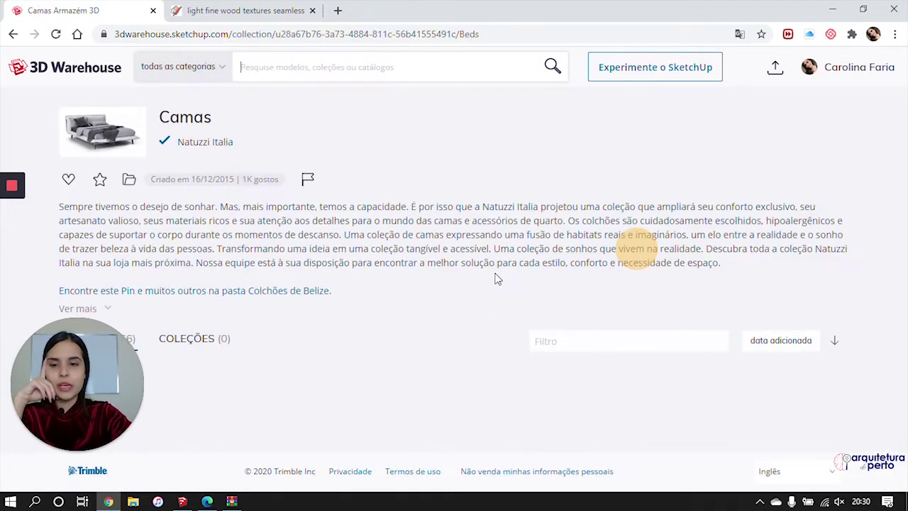
scroll(448, 326, down, 7)
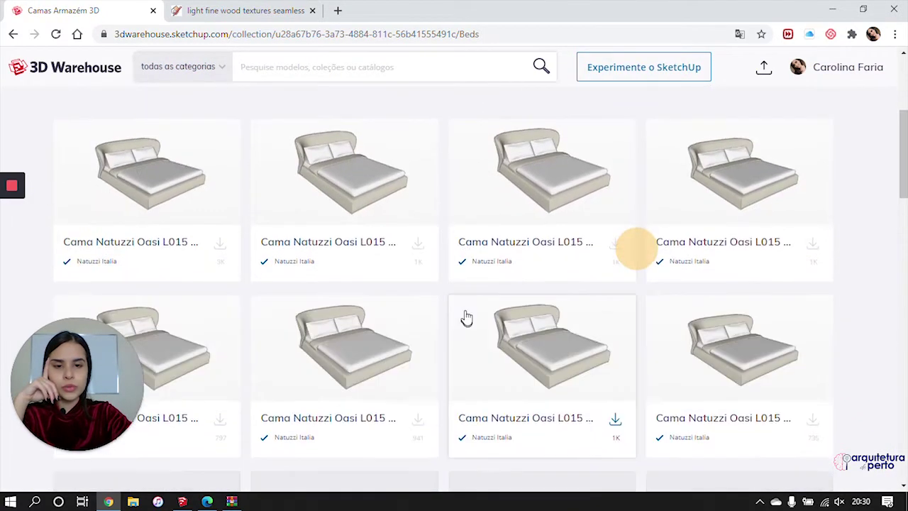
scroll(467, 292, down, 10)
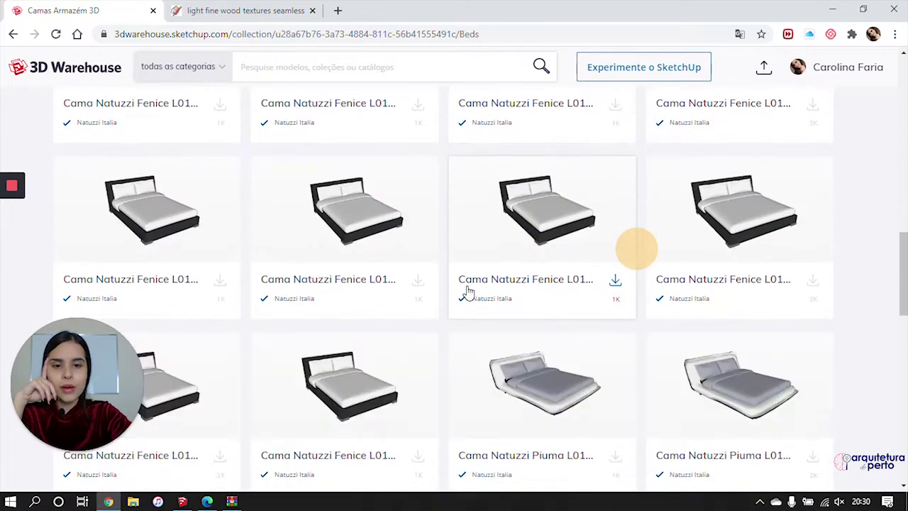
scroll(507, 231, up, 3)
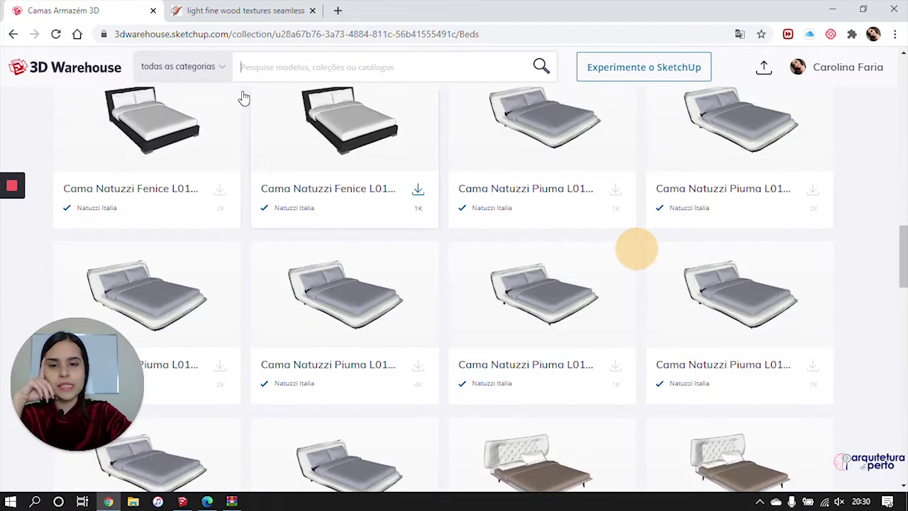
click(13, 34)
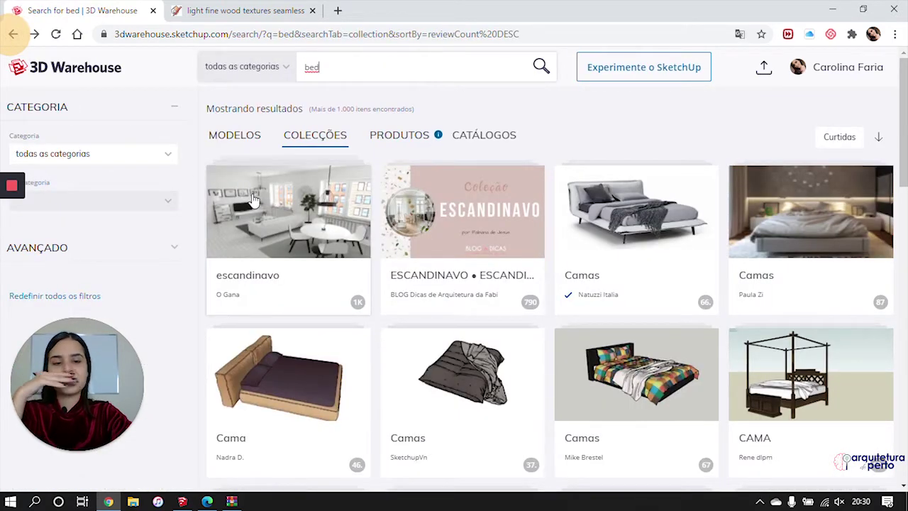
Open the "quarto" (Bedroom) collection and look through its bed models for one that suits the room
scroll(434, 246, down, 3)
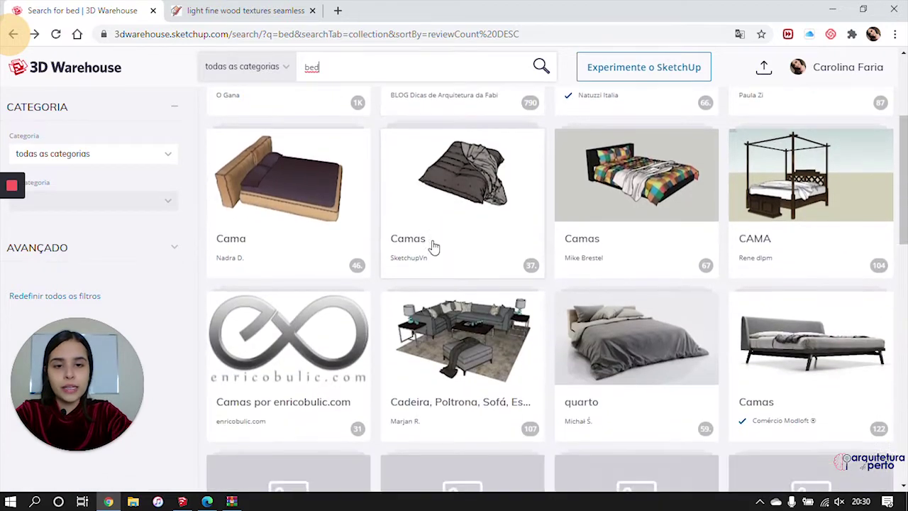
click(651, 372)
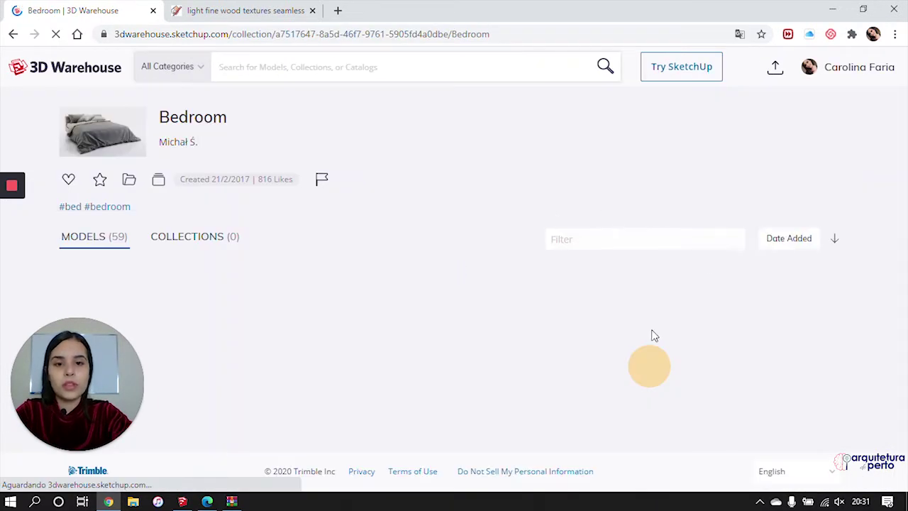
scroll(756, 317, down, 5)
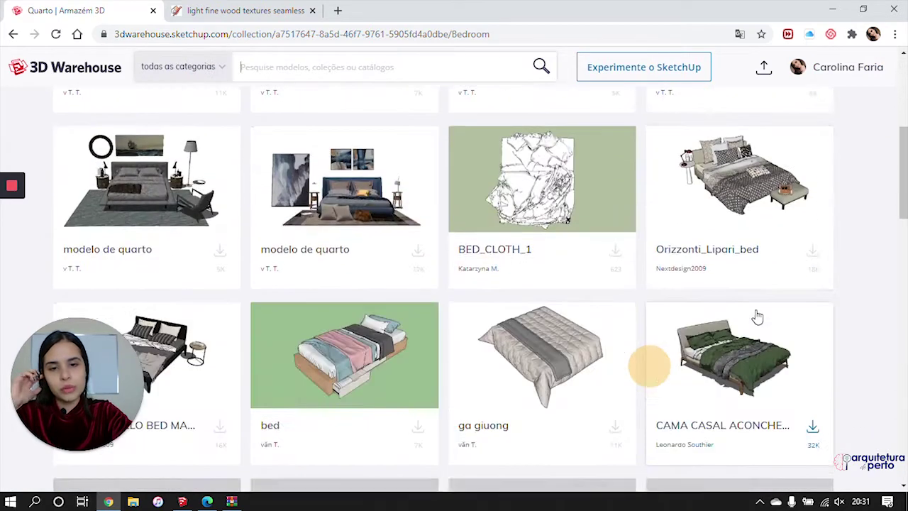
scroll(748, 300, down, 3)
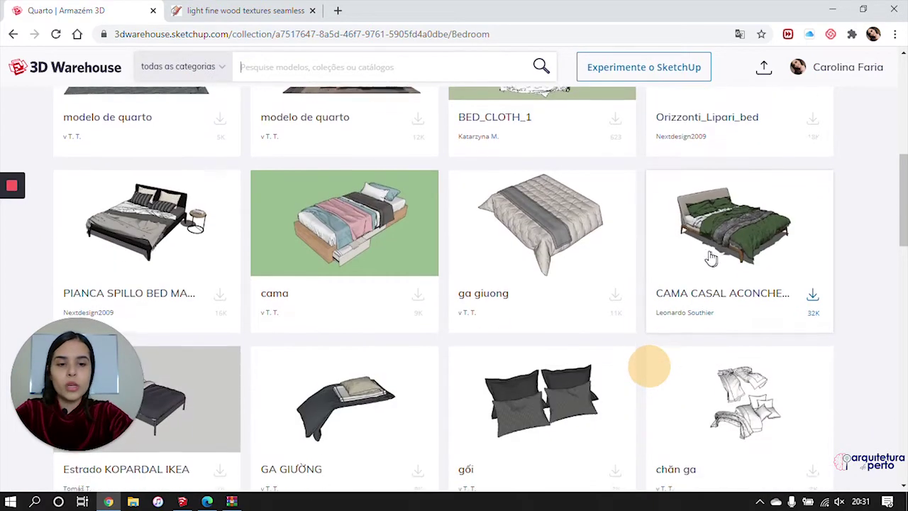
scroll(679, 251, down, 4)
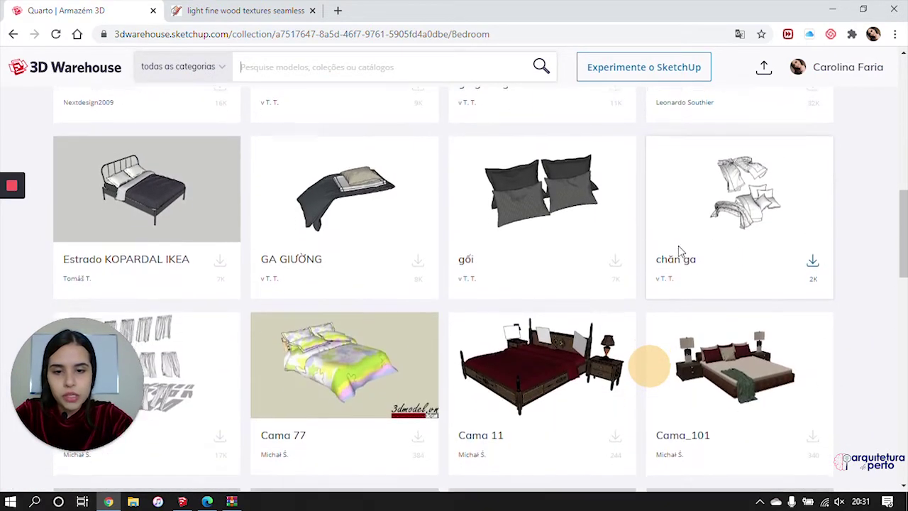
scroll(679, 251, down, 4)
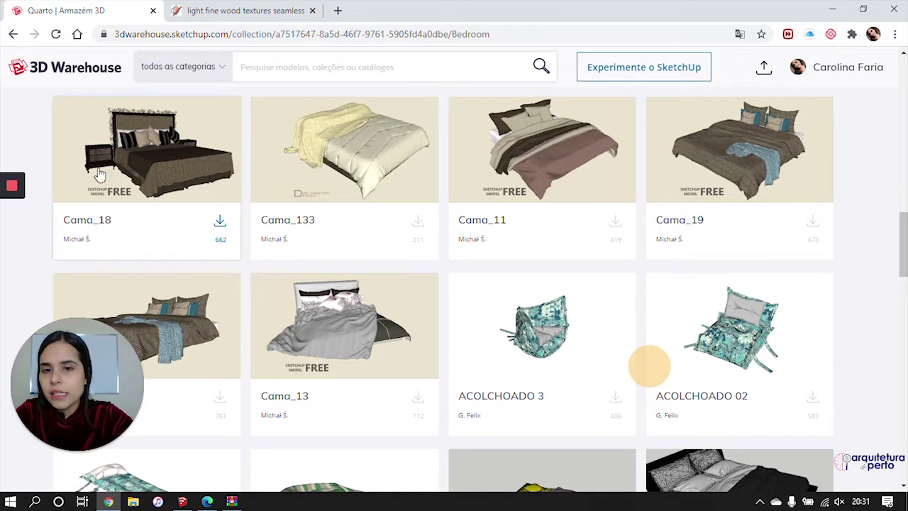
scroll(165, 187, down, 2)
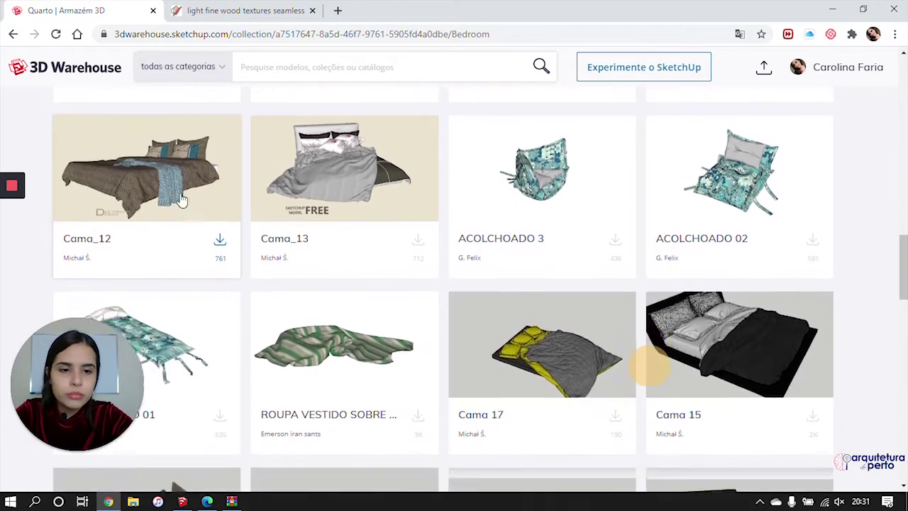
scroll(180, 200, down, 5)
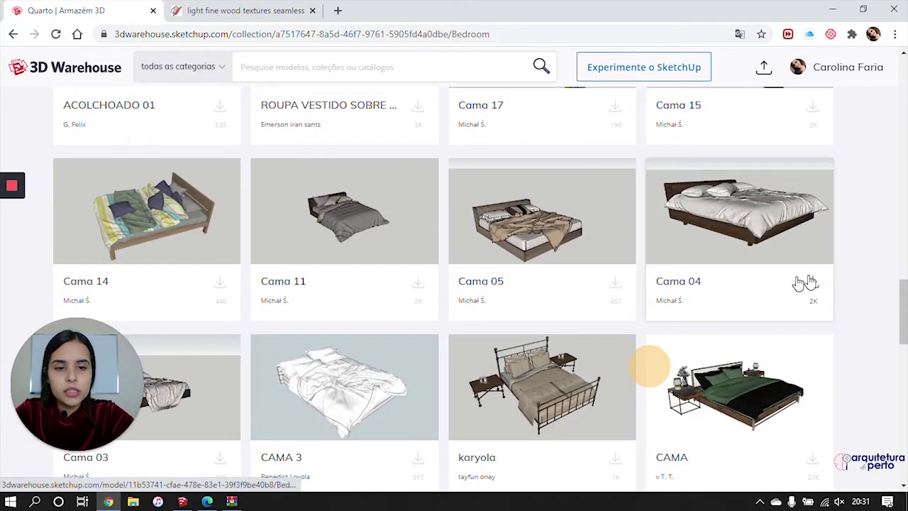
scroll(791, 284, down, 4)
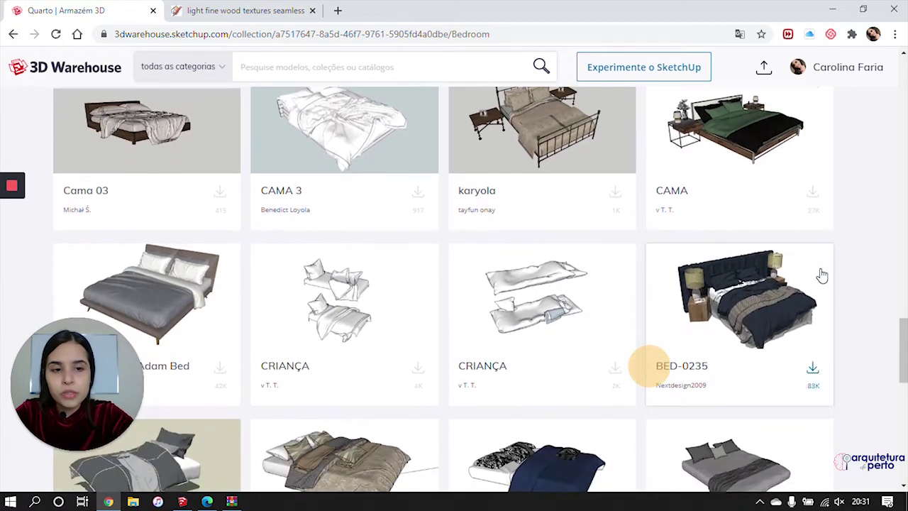
scroll(821, 274, down, 1)
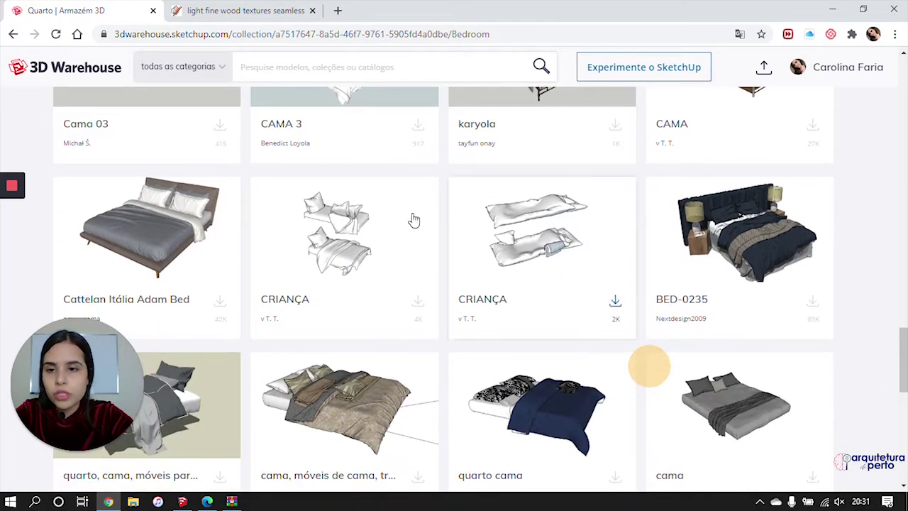
scroll(146, 247, down, 2)
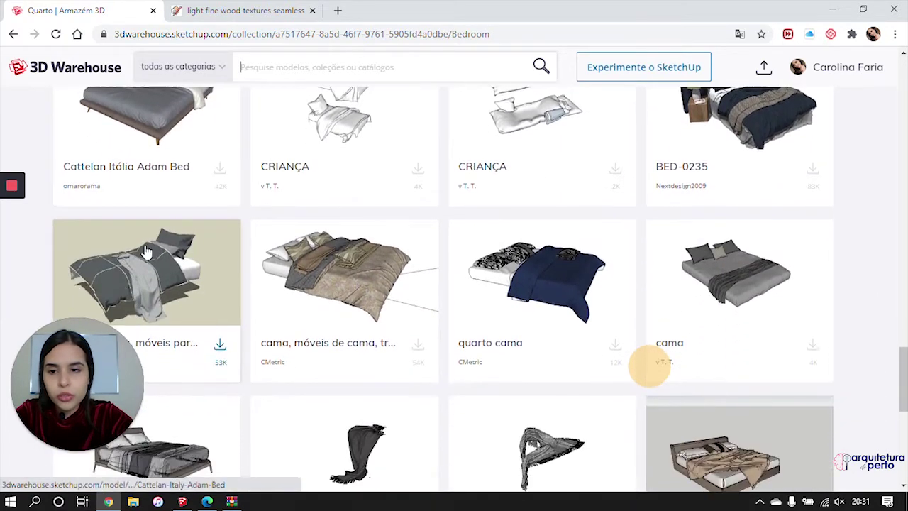
scroll(149, 256, up, 2)
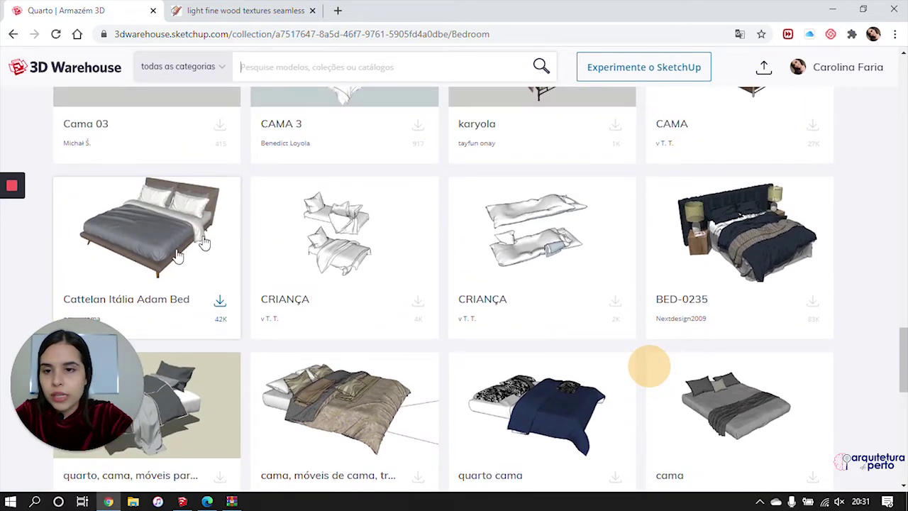
scroll(222, 307, down, 4)
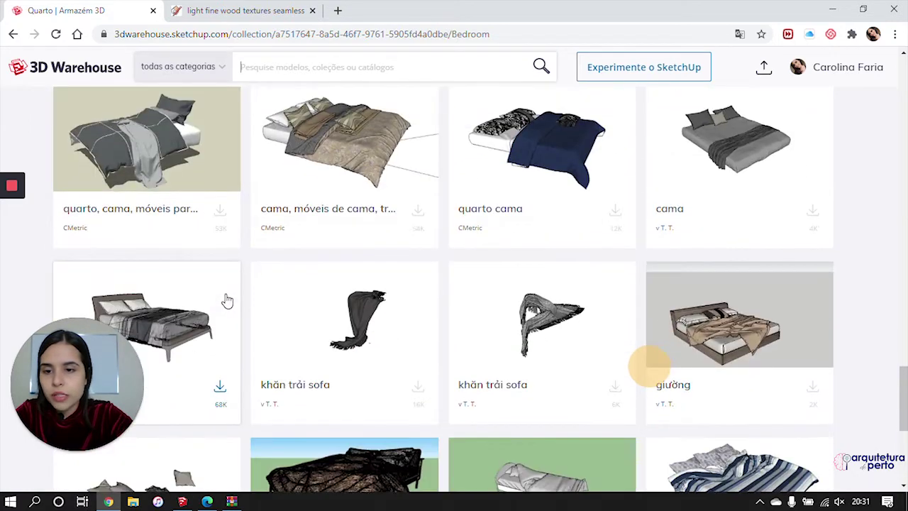
scroll(226, 300, down, 5)
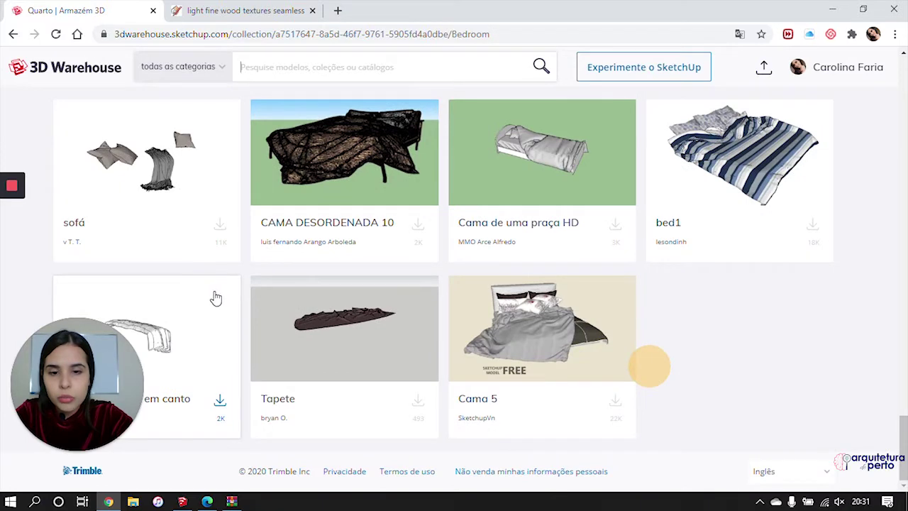
Download the Cattelan Itália Adam Bed from the collection as a SketchUp 2019 model
scroll(216, 298, up, 5)
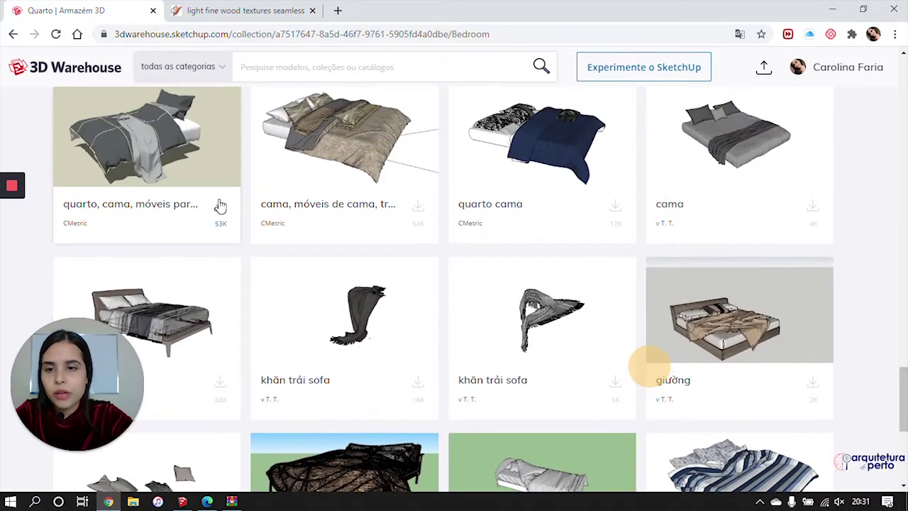
scroll(225, 210, up, 4)
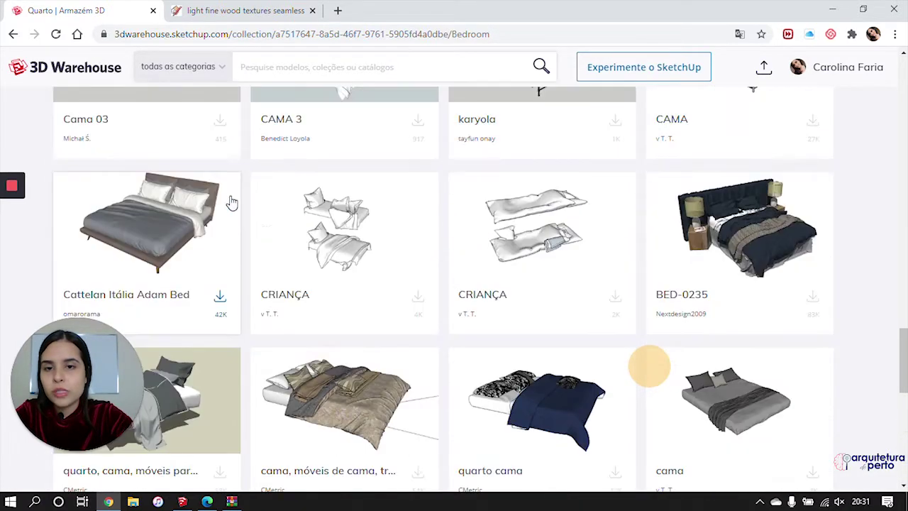
click(218, 299)
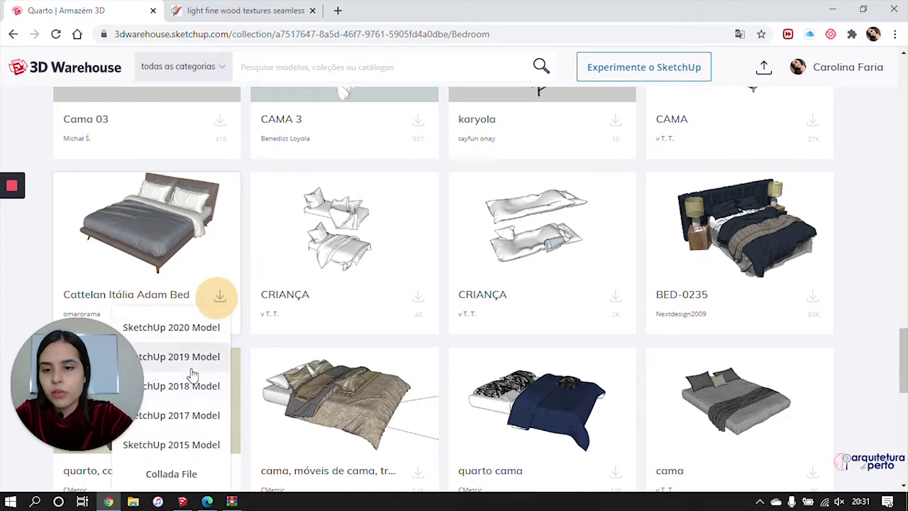
click(192, 358)
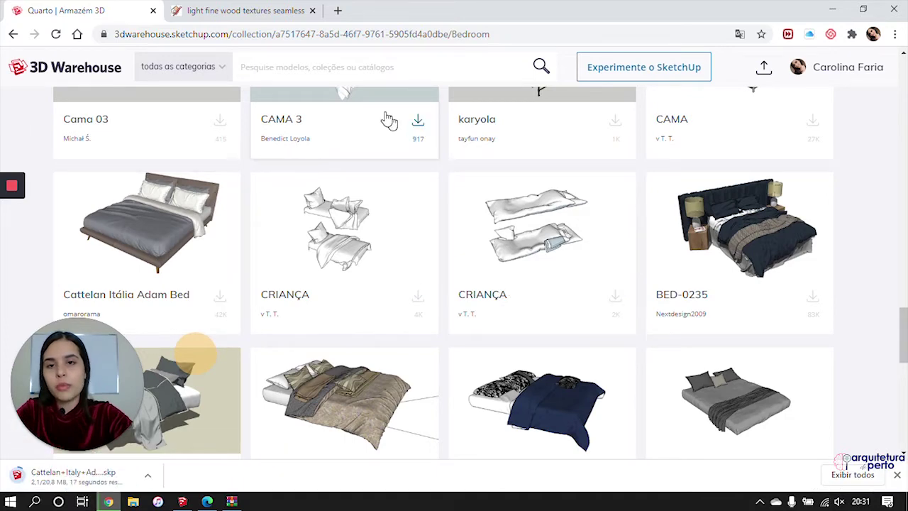
scroll(468, 352, up, 1)
scroll(468, 348, up, 10)
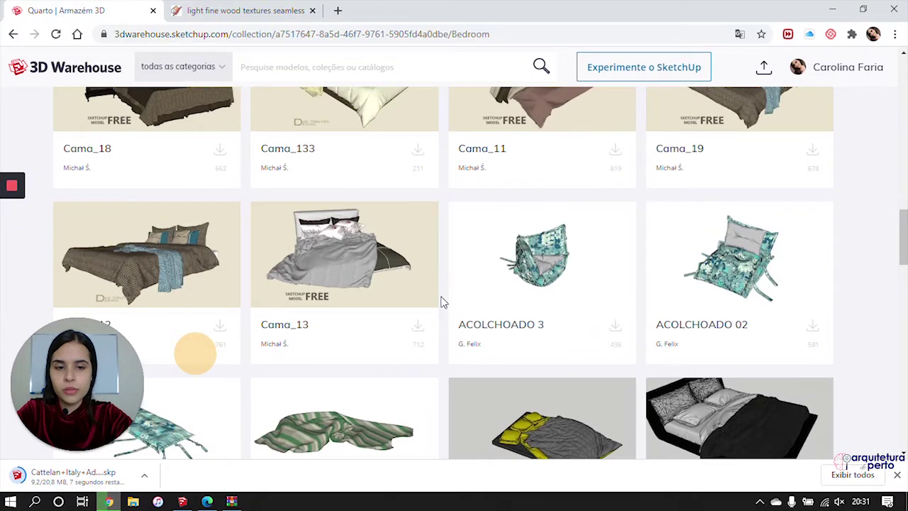
scroll(537, 308, up, 5)
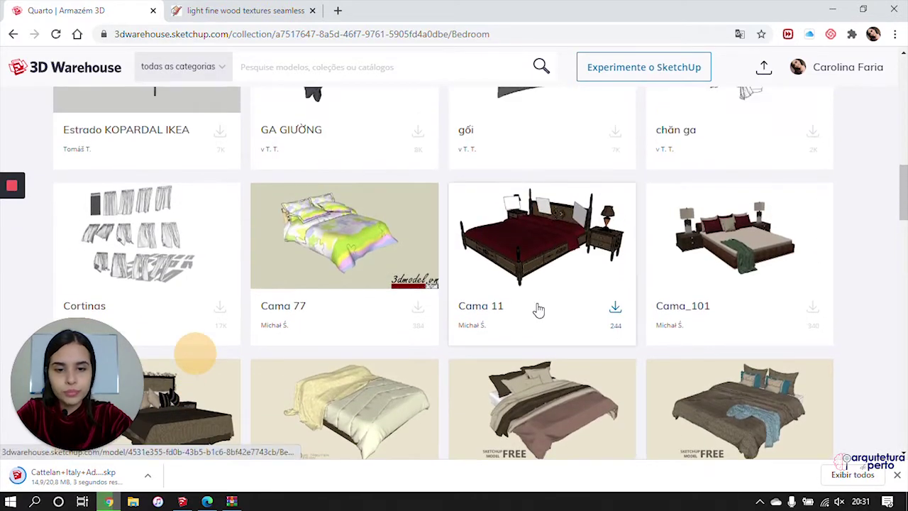
scroll(539, 307, up, 3)
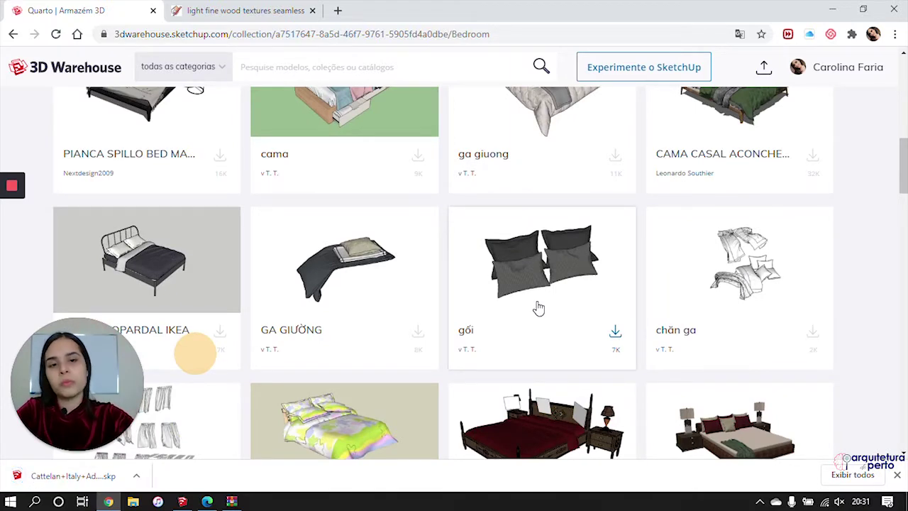
scroll(538, 308, up, 6)
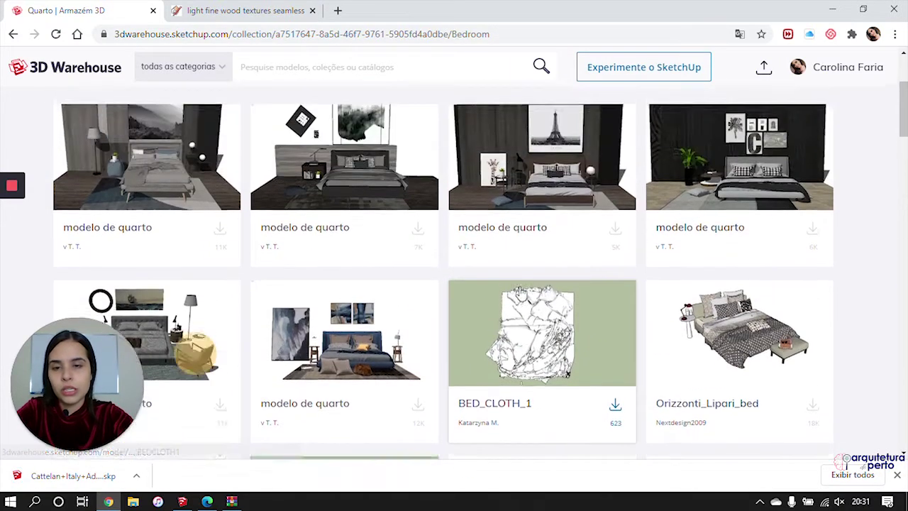
scroll(521, 292, up, 3)
Insert the downloaded bed into the SketchUp bedroom model and move it by its front leg to the bed outline on the floor
mouse_move(77, 472)
mouse_down()
mouse_move(189, 488)
mouse_move(186, 505)
mouse_move(266, 461)
mouse_move(429, 319)
mouse_up()
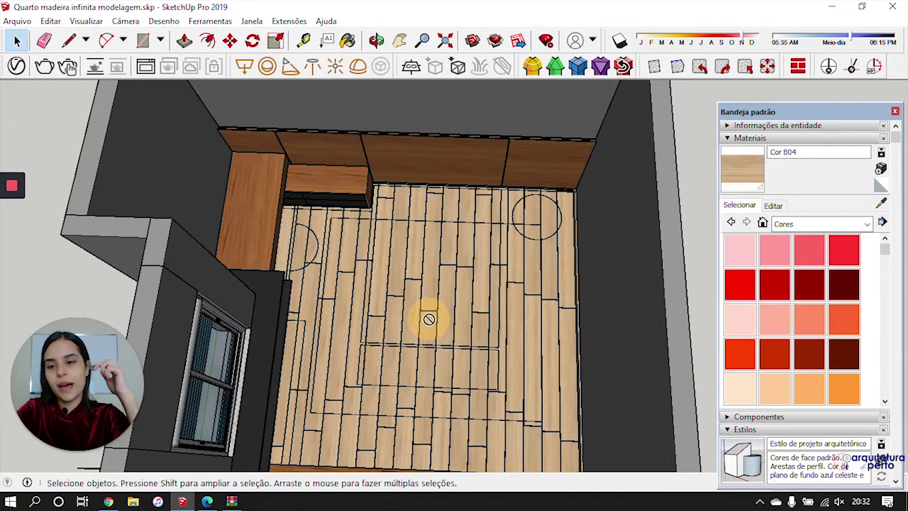
drag(429, 320, 428, 319)
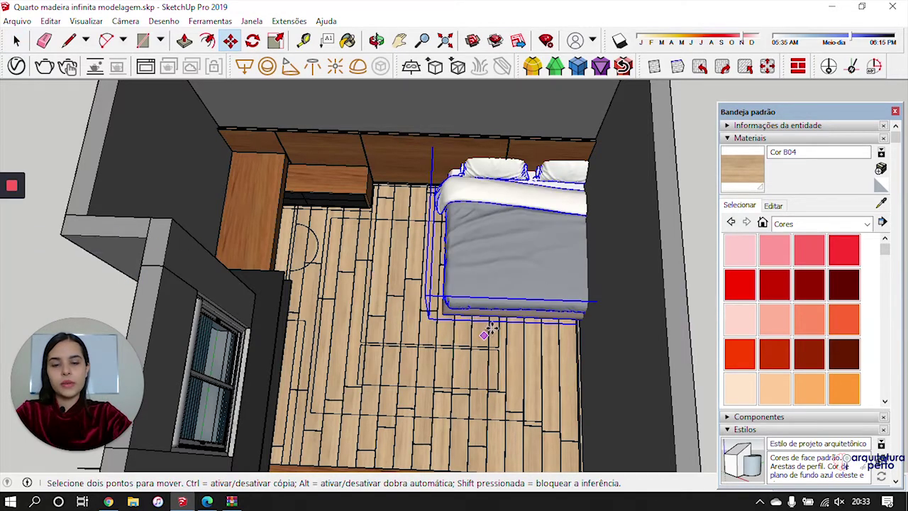
scroll(491, 331, up, 6)
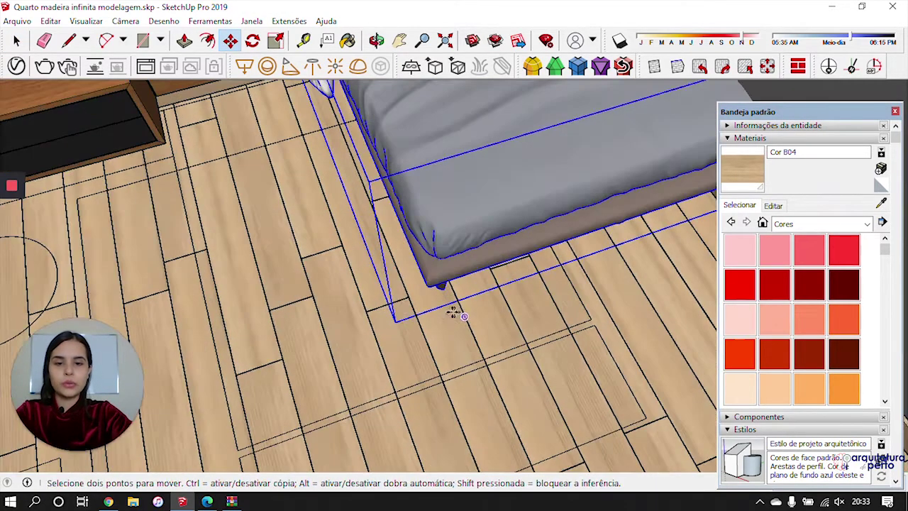
click(443, 289)
shift+middle_drag(308, 376, 405, 280)
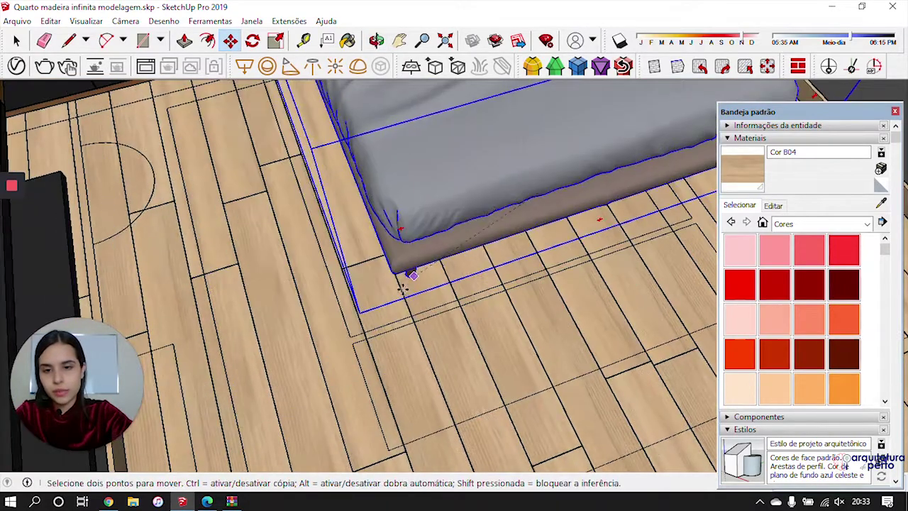
scroll(406, 280, up, 2)
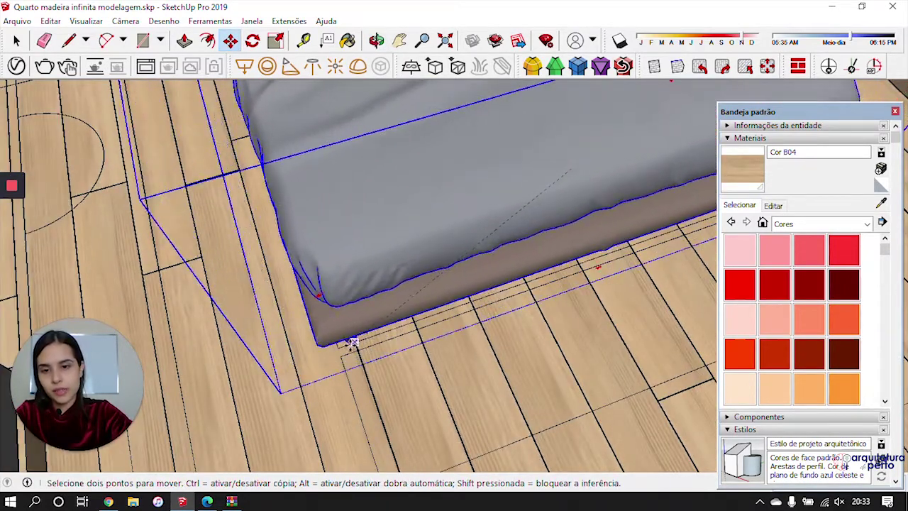
click(358, 339)
Examine from several angles how the bed fits the floor outline, its legs, and the wall panelling behind the headboard
scroll(358, 341, up, 3)
middle_drag(360, 344, 287, 317)
scroll(362, 328, down, 3)
scroll(350, 345, up, 8)
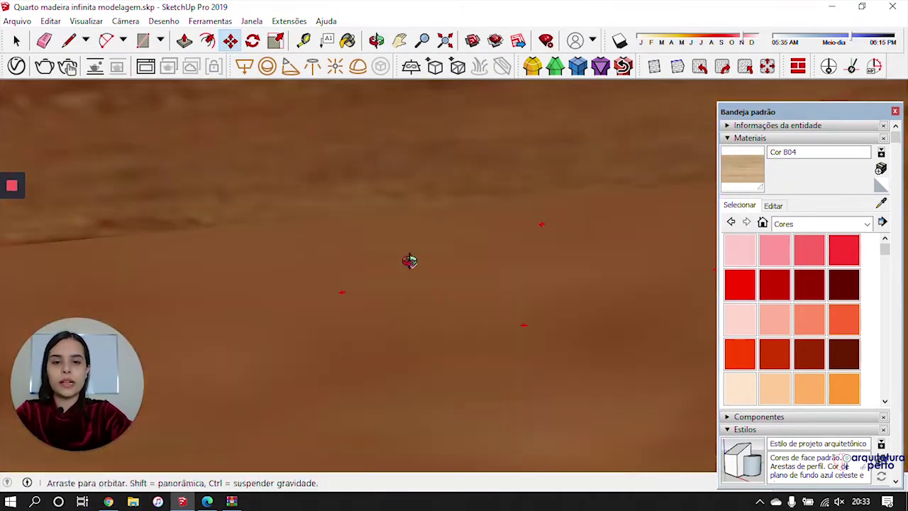
middle_drag(411, 262, 201, 174)
scroll(201, 174, down, 6)
middle_drag(278, 146, 310, 270)
scroll(486, 278, down, 1)
middle_drag(485, 277, 234, 281)
middle_drag(551, 283, 397, 243)
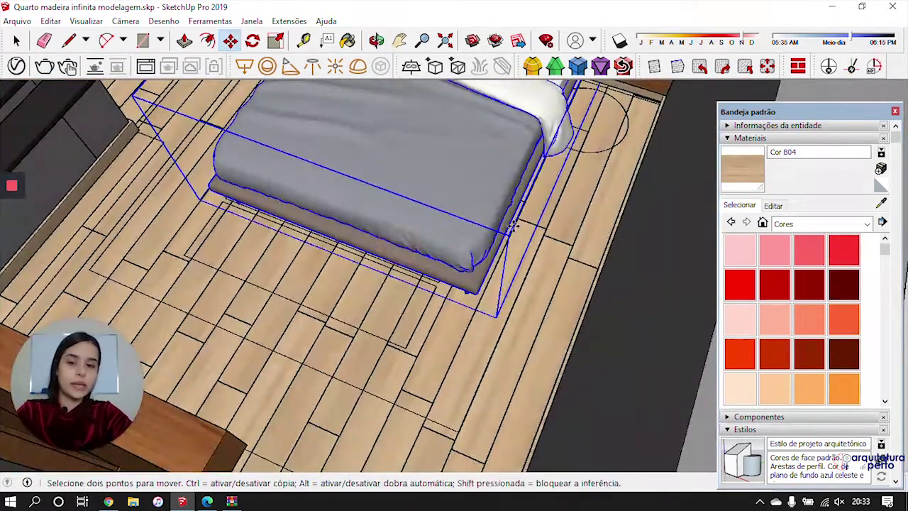
scroll(378, 347, up, 3)
middle_drag(378, 347, 487, 316)
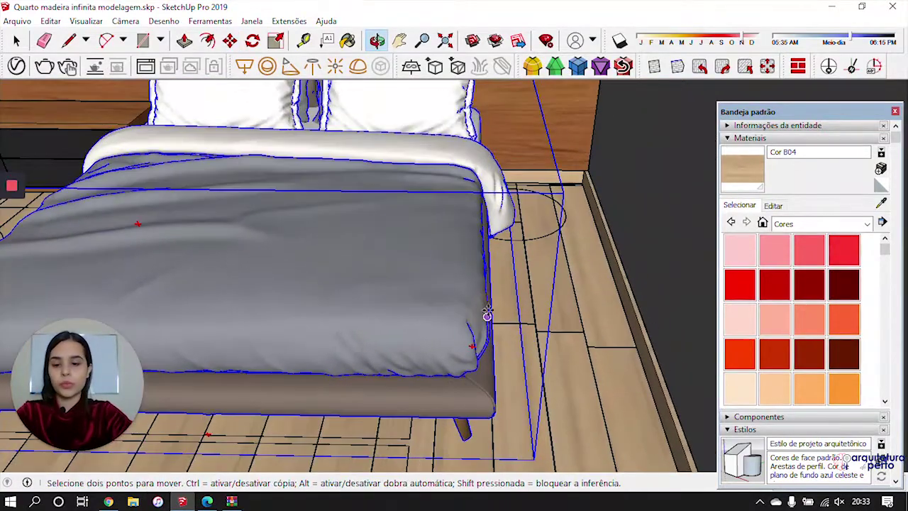
key(s)
middle_drag(539, 222, 7, 310)
middle_drag(301, 302, 539, 327)
Move the bed out of the wall panelling so its headboard rests against the panel face
key(m)
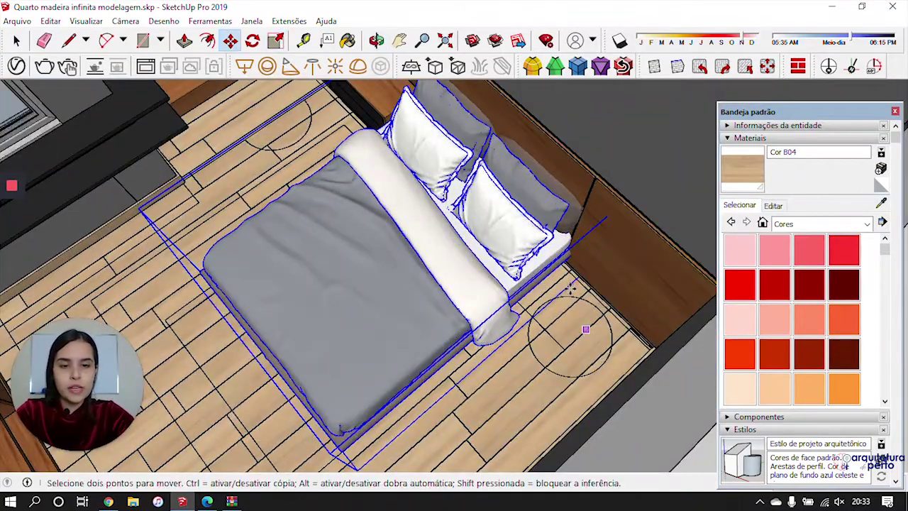
mouse_move(557, 304)
mouse_down()
mouse_move(572, 284)
mouse_move(549, 306)
mouse_up()
middle_drag(549, 307, 563, 268)
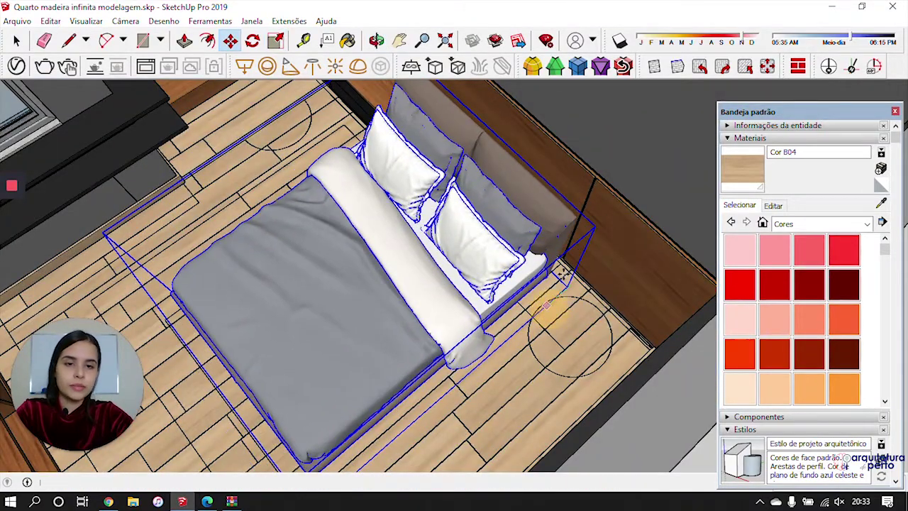
scroll(579, 200, up, 4)
middle_drag(602, 235, 431, 255)
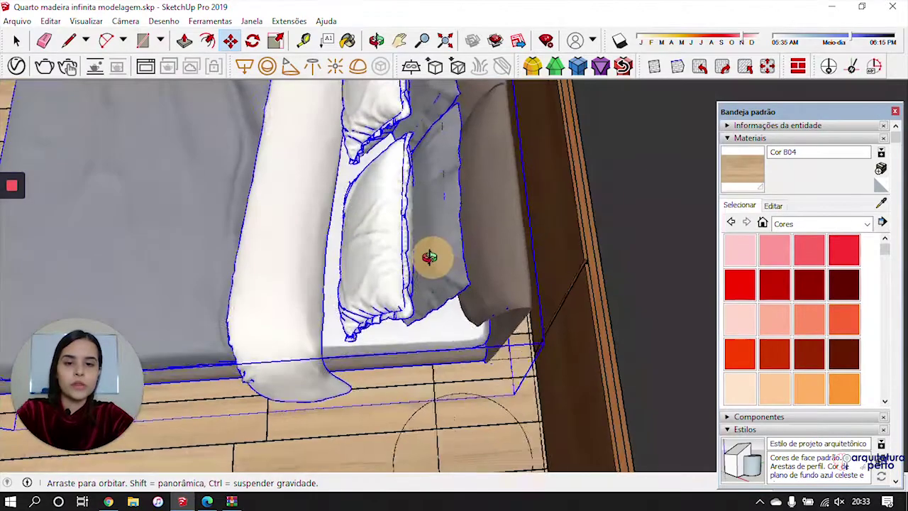
click(455, 405)
key(space)
scroll(528, 356, up, 3)
middle_drag(481, 351, 672, 305)
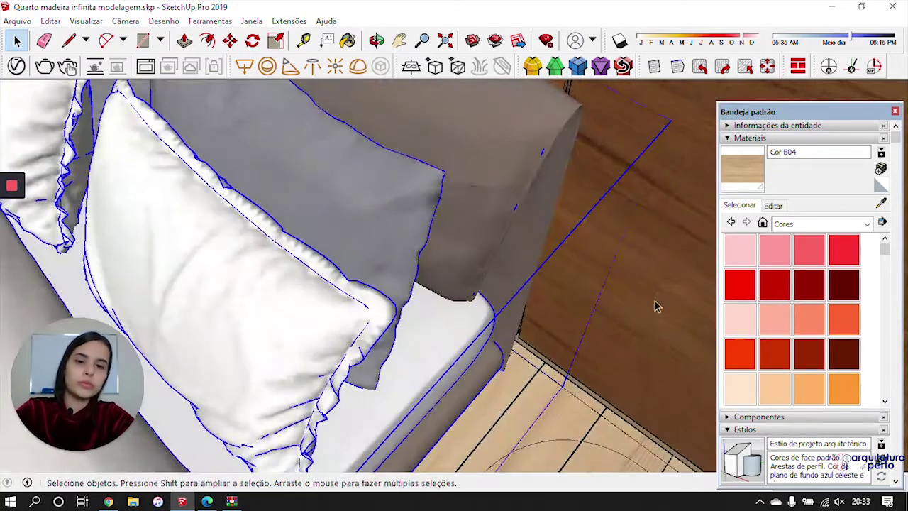
scroll(596, 312, down, 4)
mouse_move(427, 354)
middle_down()
mouse_move(431, 268)
mouse_move(478, 194)
mouse_move(449, 191)
mouse_move(324, 361)
mouse_move(352, 378)
mouse_move(293, 314)
mouse_move(558, 209)
mouse_move(589, 156)
mouse_move(625, 221)
mouse_move(345, 305)
middle_up()
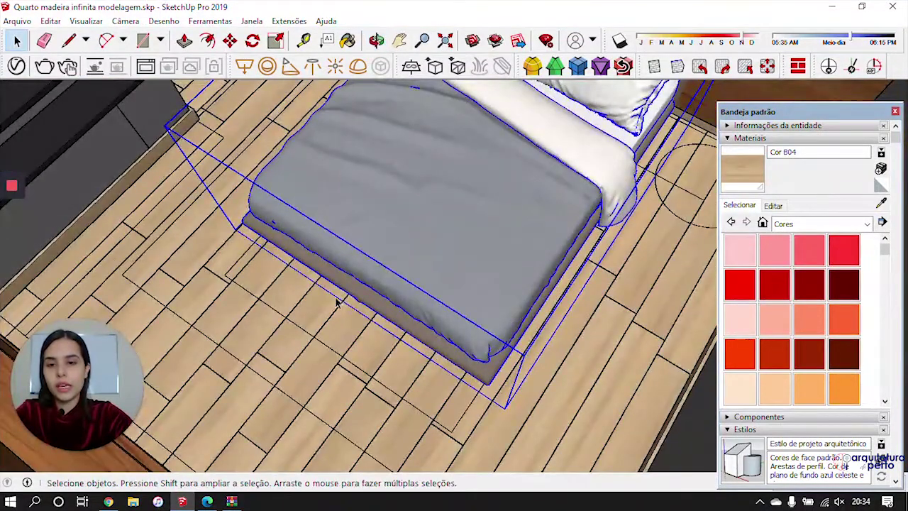
Scale the bed's length inward from its foot end so it fits the bed outline on the floor, and deselect the bed
scroll(340, 327, up, 2)
mouse_move(338, 348)
middle_down()
mouse_move(340, 257)
mouse_move(357, 189)
mouse_move(340, 251)
middle_up()
key(s)
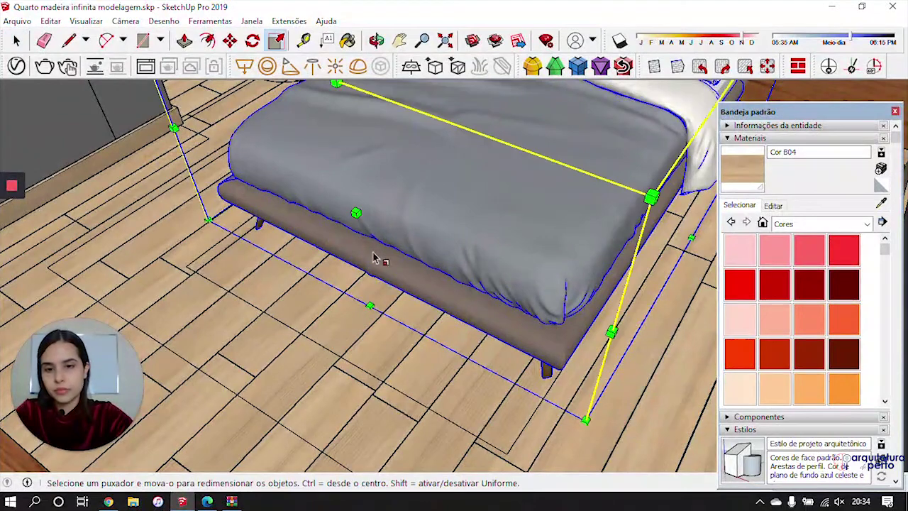
click(355, 212)
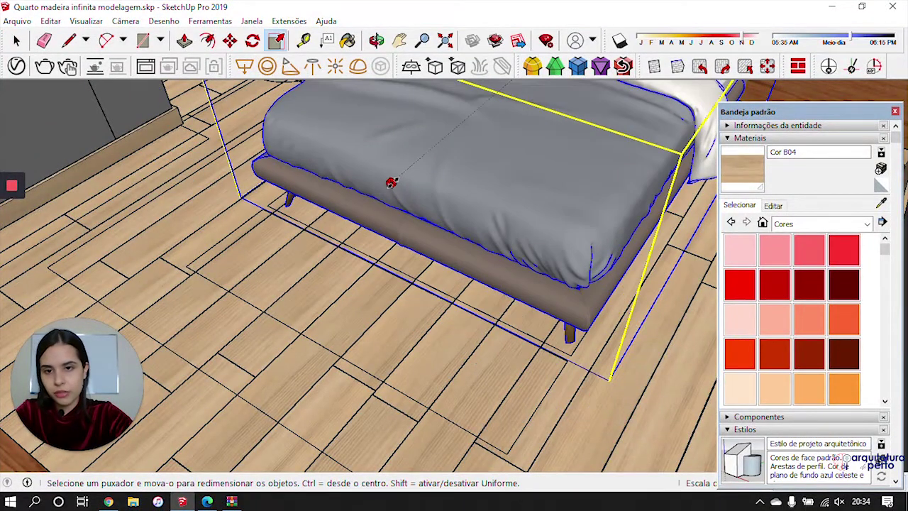
click(388, 186)
key(space)
click(629, 415)
middle_drag(446, 194, 489, 253)
scroll(465, 338, down, 2)
scroll(465, 343, down, 4)
scroll(490, 254, up, 3)
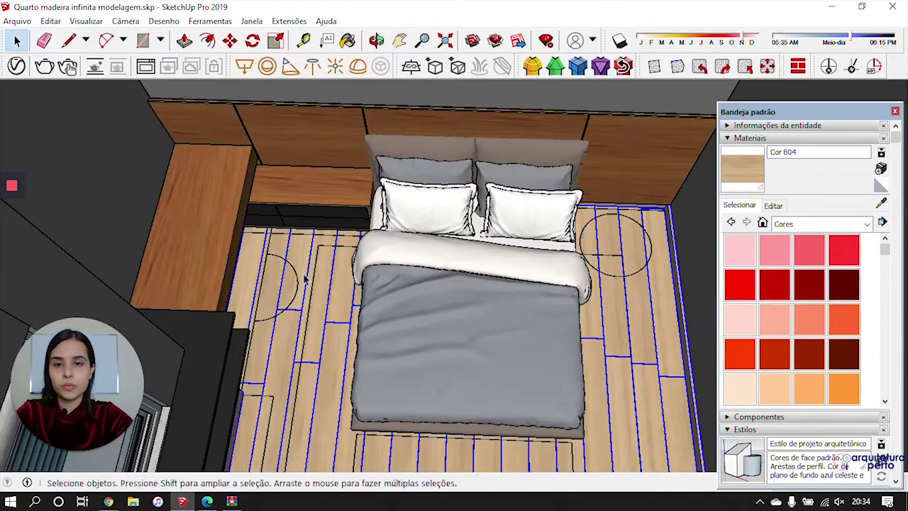
Move the bed slightly along the red axis, away from the low cabinet beside the headboard
middle_drag(305, 279, 405, 213)
scroll(409, 308, up, 6)
click(419, 317)
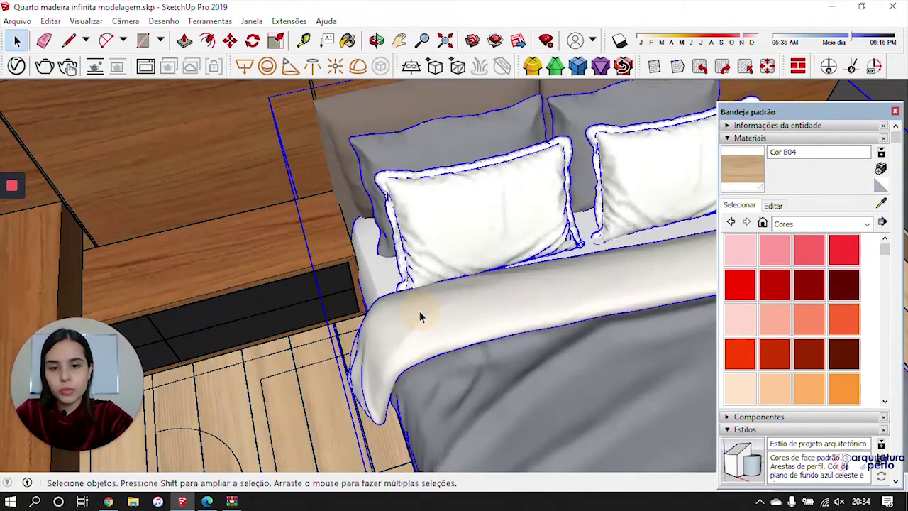
key(m)
click(507, 364)
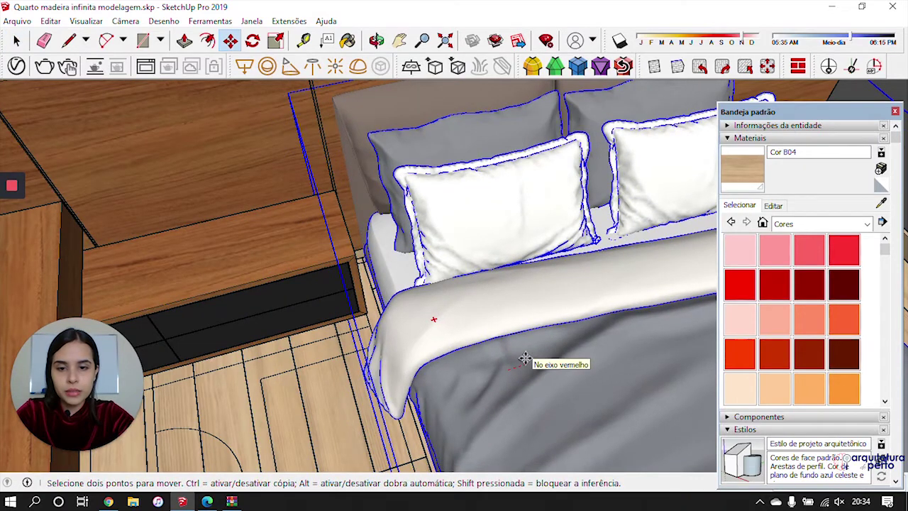
key(space)
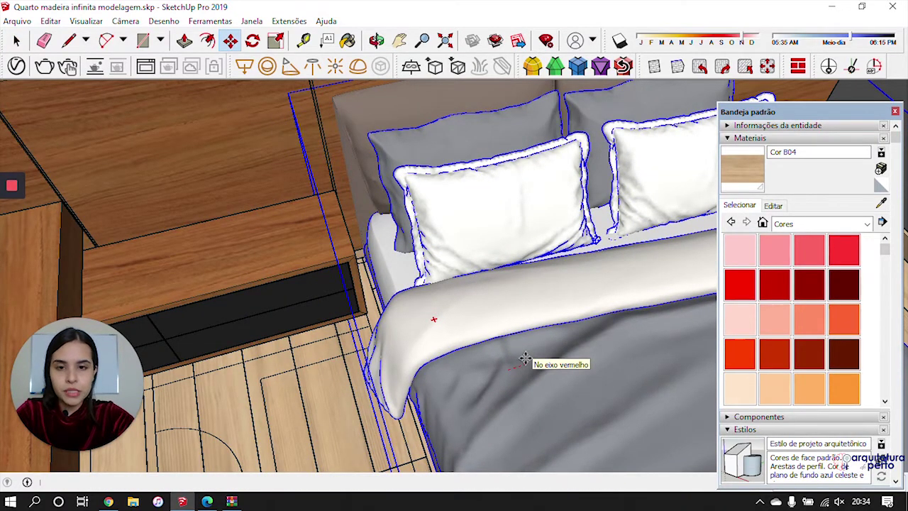
middle_drag(432, 289, 365, 288)
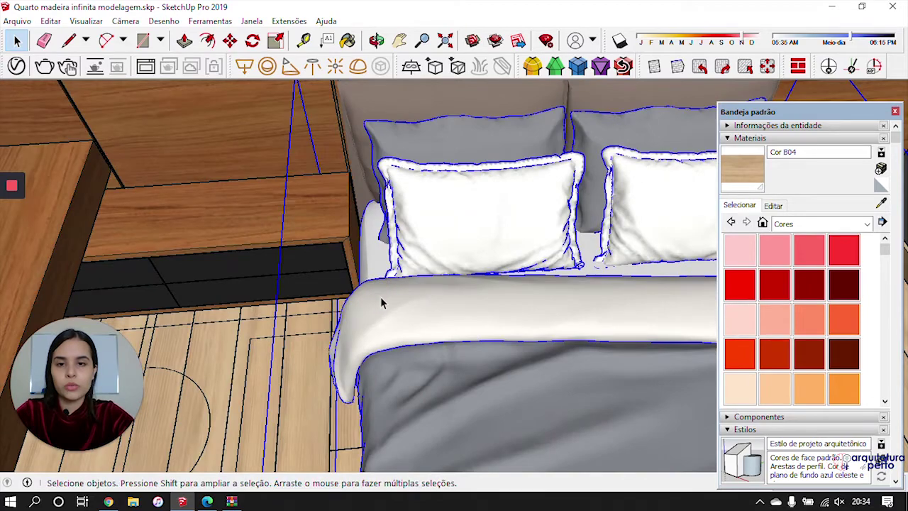
Scale the bed slightly narrower from the side facing the free floor circle, and deselect it
scroll(381, 300, down, 8)
middle_drag(543, 304, 512, 295)
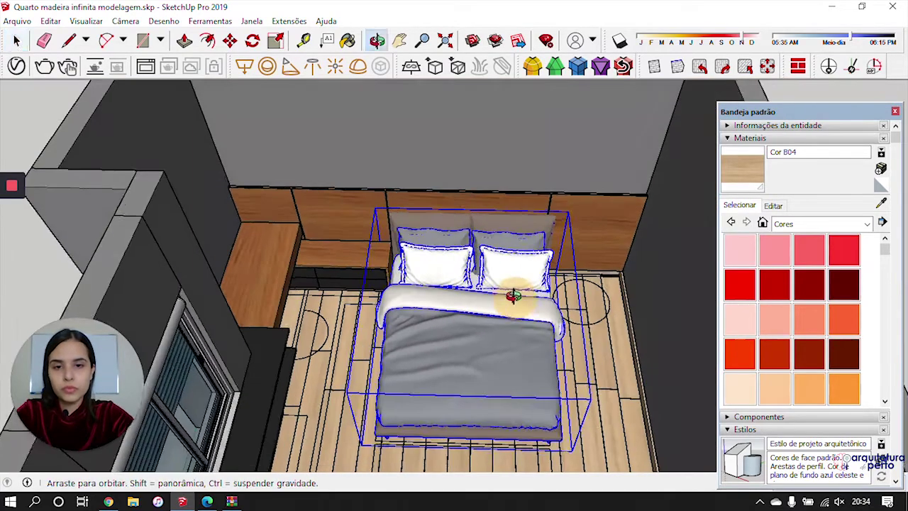
scroll(475, 210, up, 5)
middle_drag(277, 217, 304, 210)
middle_drag(541, 345, 483, 301)
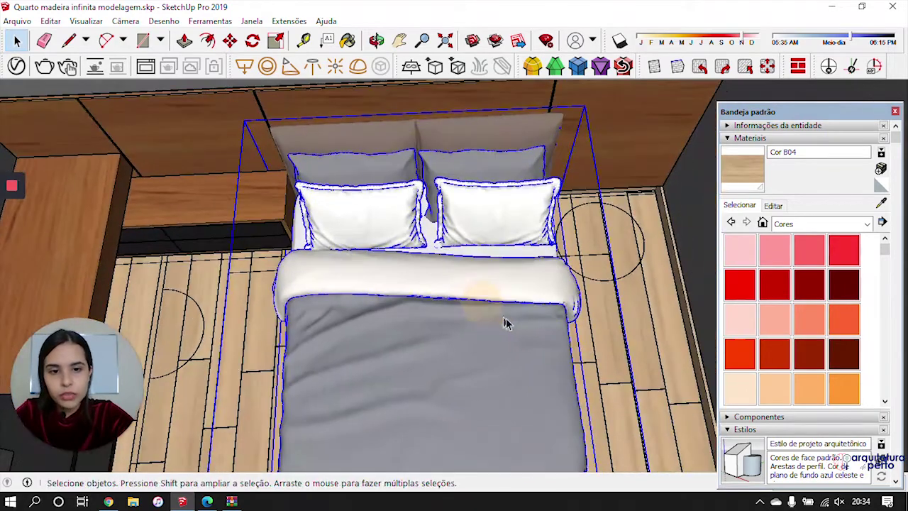
key(s)
drag(593, 306, 572, 300)
middle_drag(572, 300, 587, 312)
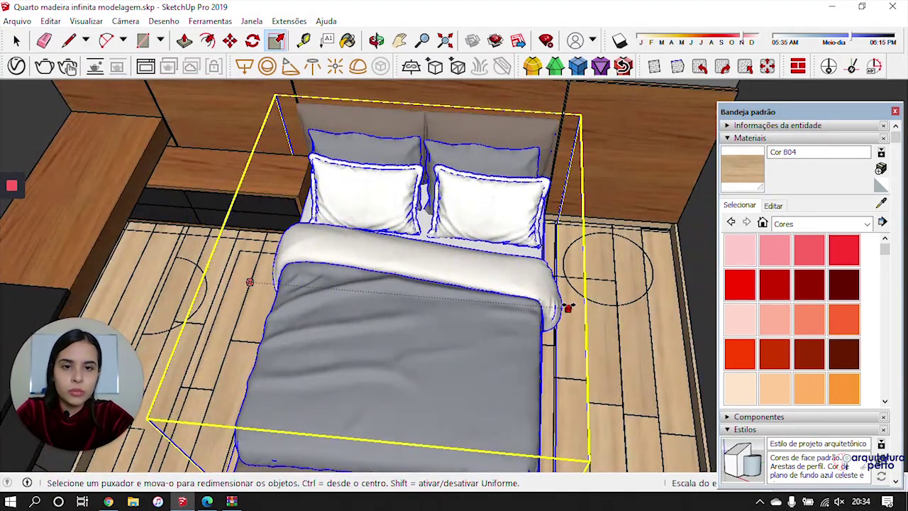
key(space)
scroll(351, 226, down, 3)
scroll(351, 226, down, 4)
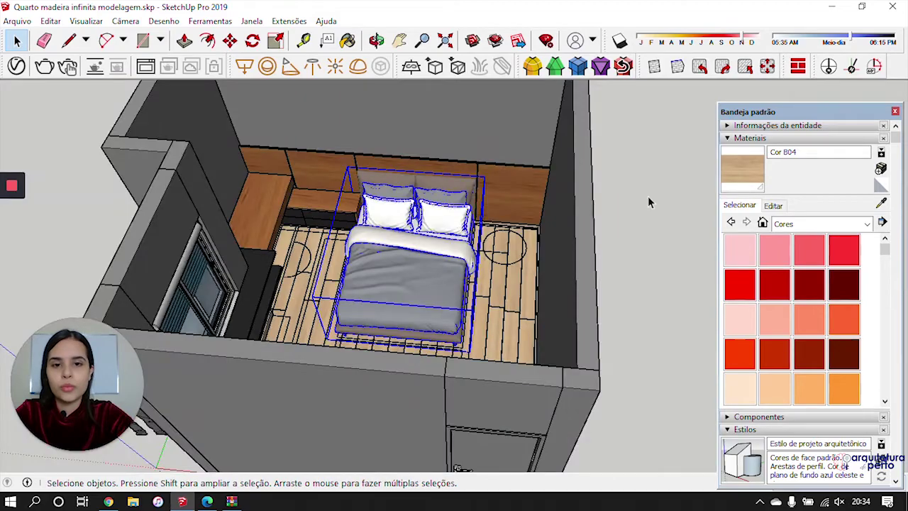
click(660, 199)
Examine the whole bedroom from several angles to check the bed's placement among the furniture and floor outlines
middle_drag(393, 258, 424, 350)
middle_drag(482, 319, 196, 422)
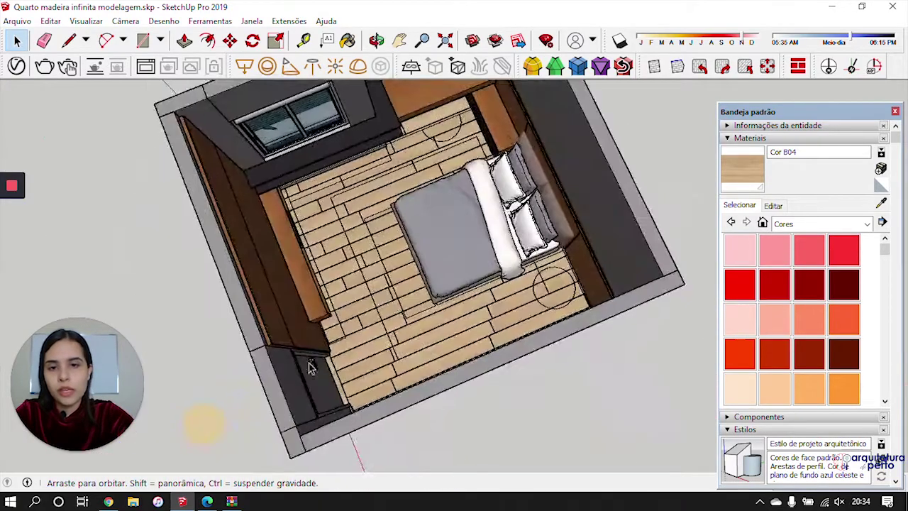
scroll(363, 249, up, 3)
middle_drag(364, 248, 703, 144)
scroll(426, 163, up, 1)
middle_drag(383, 228, 137, 277)
shift+middle_drag(394, 204, 546, 262)
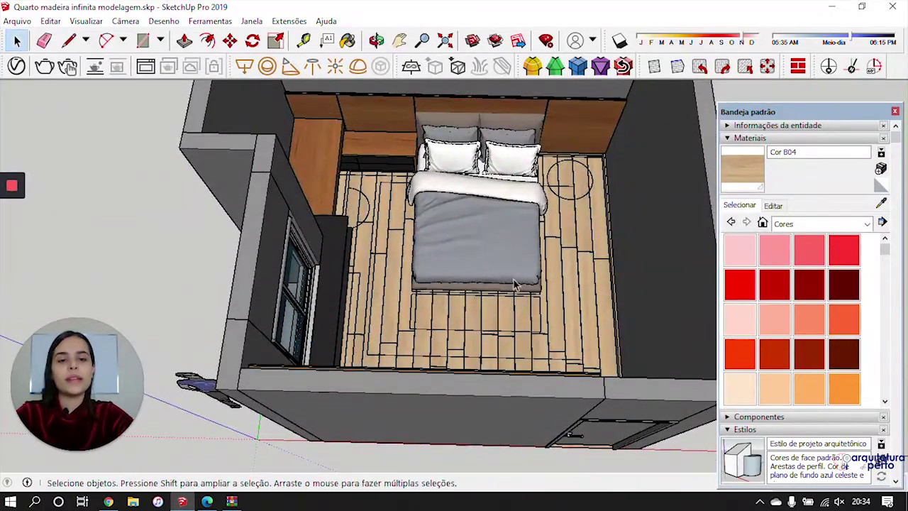
Switch to 3D Warehouse in Chrome, search for "mesa de cabeceira" and sort the models by Likes
click(109, 501)
click(340, 63)
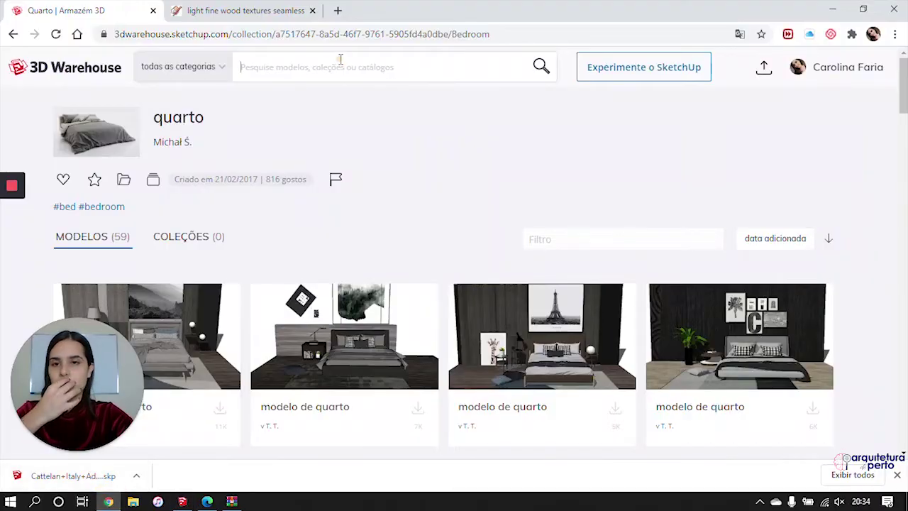
text(mes)
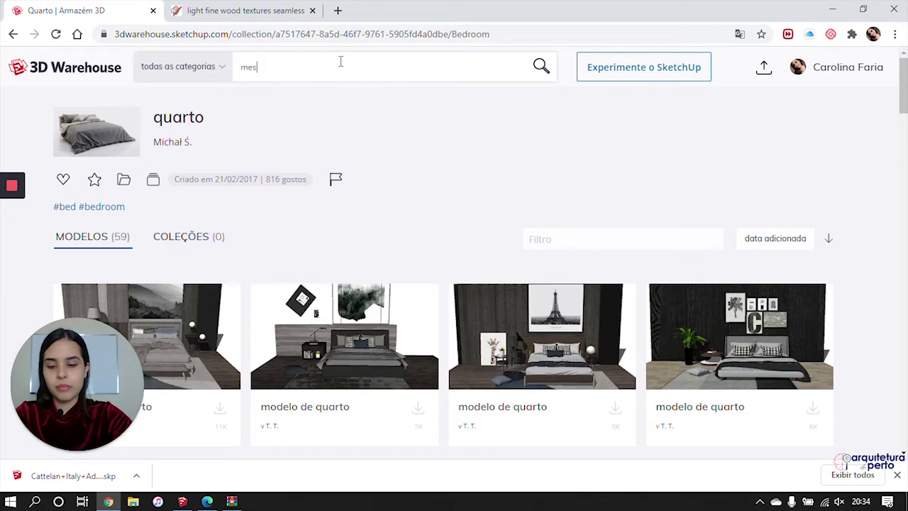
text(a de cabeceira)
key(Return)
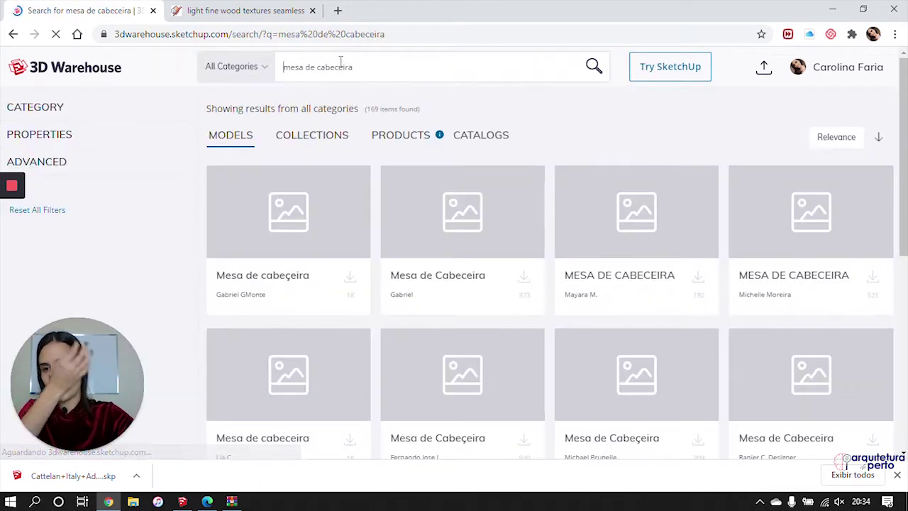
click(849, 137)
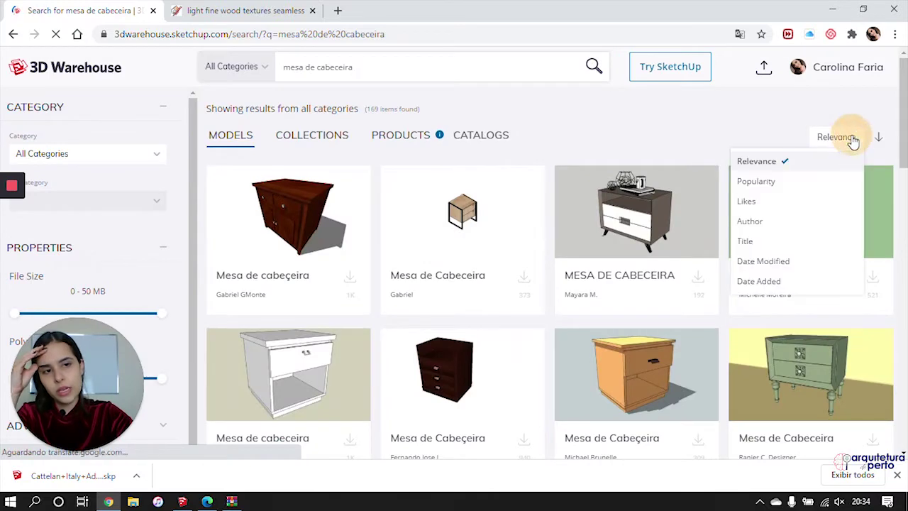
click(781, 203)
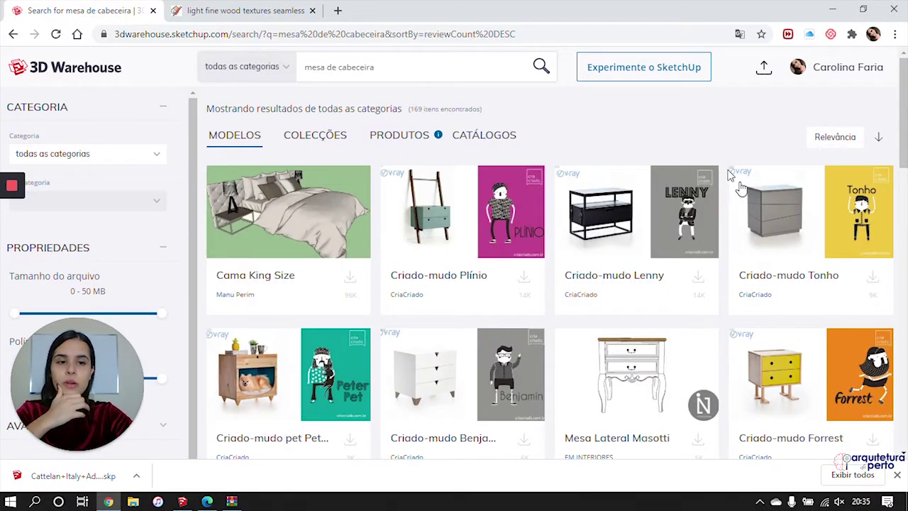
Browse the collections found for "mesa de cabeceira" for a suitable bedside table
click(331, 137)
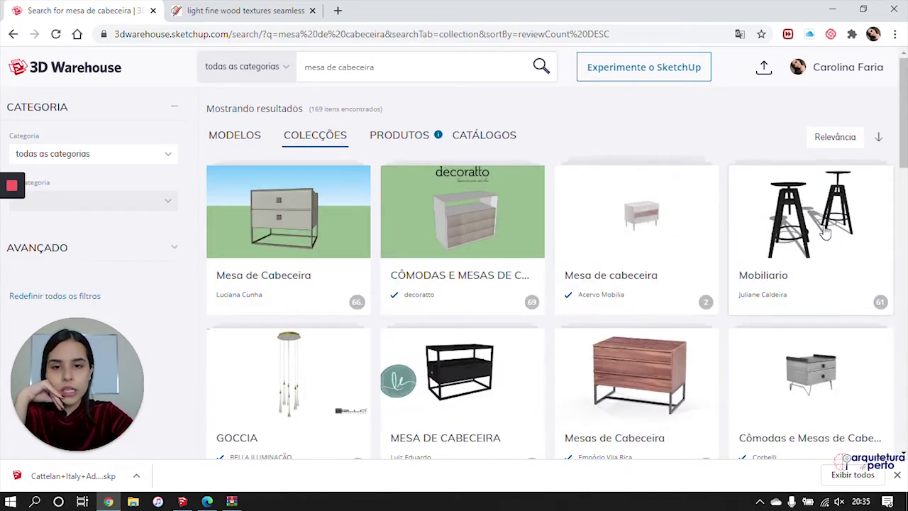
scroll(794, 211, down, 2)
scroll(789, 208, down, 3)
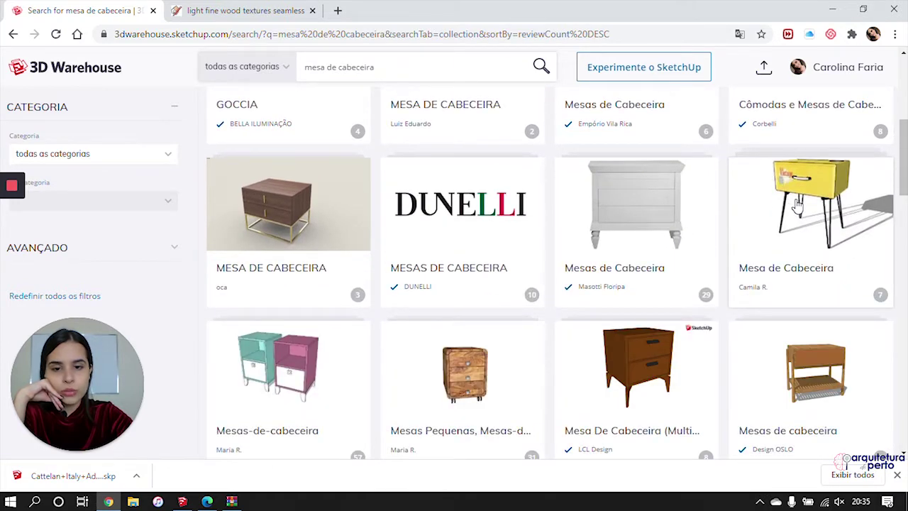
scroll(797, 205, down, 3)
scroll(808, 181, down, 3)
scroll(738, 202, down, 3)
scroll(699, 199, down, 4)
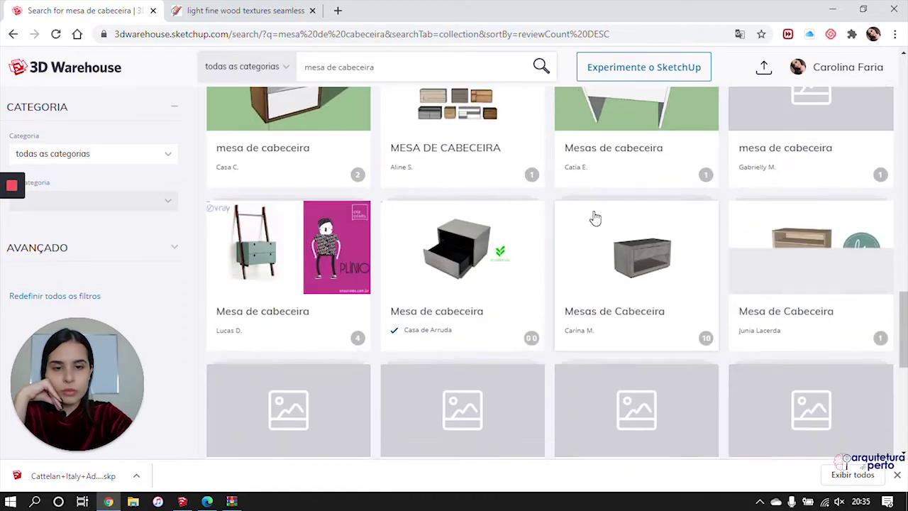
scroll(595, 220, down, 3)
scroll(597, 221, down, 3)
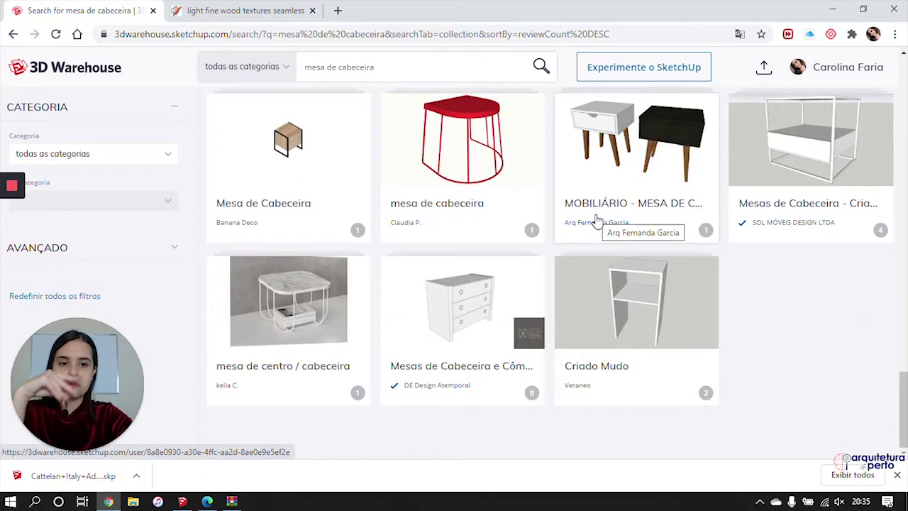
scroll(596, 221, up, 12)
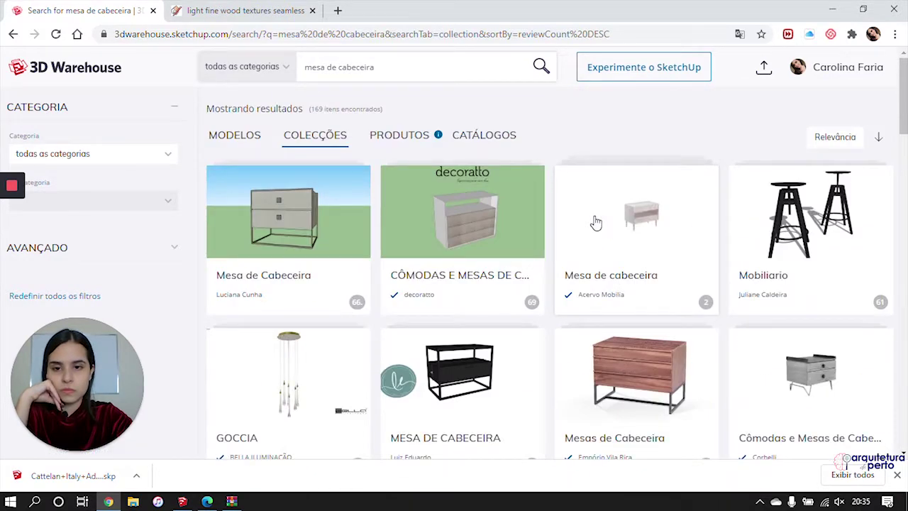
Open the first "Mesa de Cabeceira" collection and look through its models for a suitable bedside table
click(772, 224)
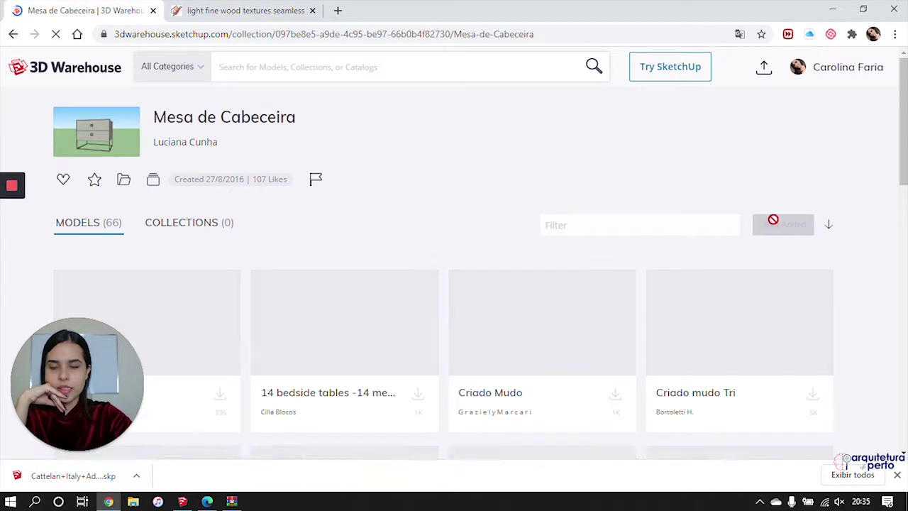
scroll(779, 230, down, 2)
scroll(779, 229, down, 8)
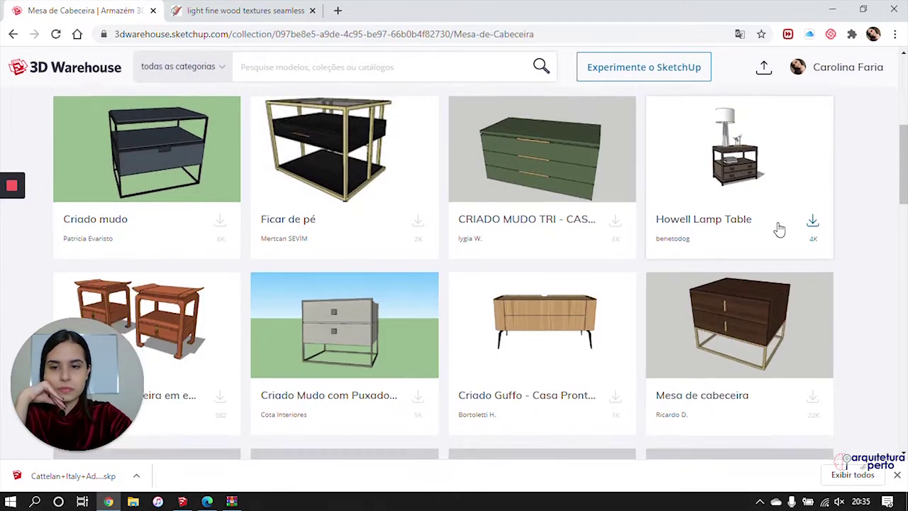
scroll(777, 224, down, 10)
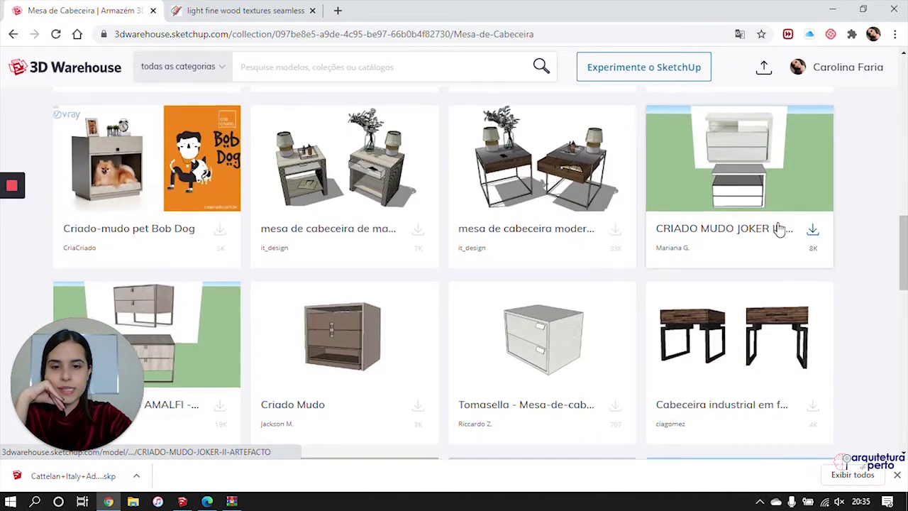
scroll(779, 229, down, 6)
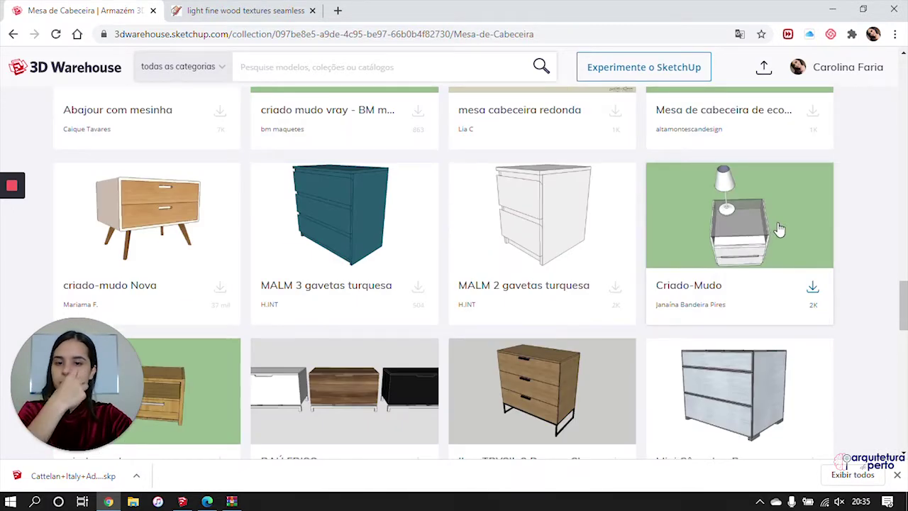
scroll(779, 229, down, 11)
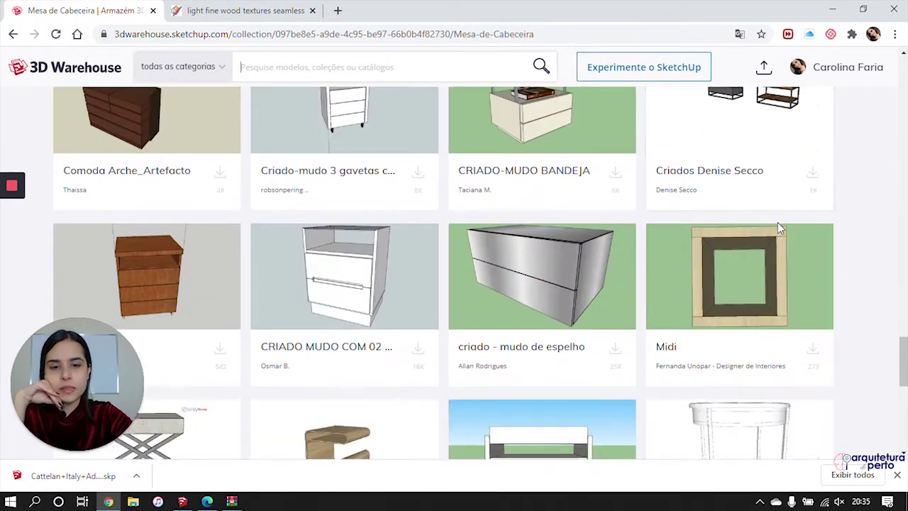
scroll(776, 227, down, 1)
scroll(775, 227, up, 1)
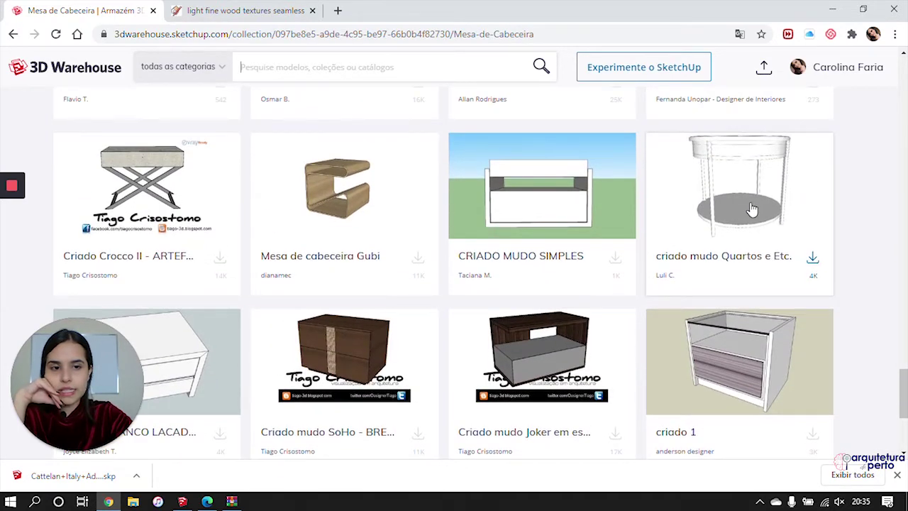
scroll(769, 210, down, 3)
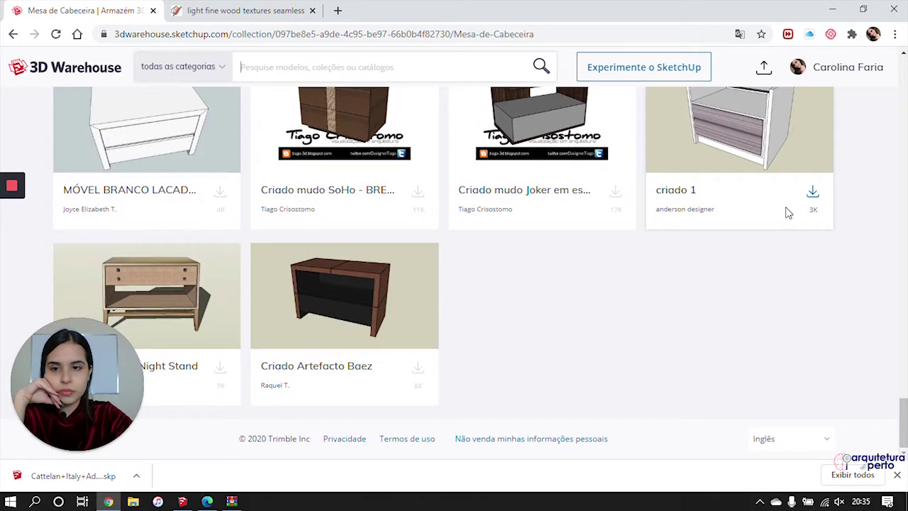
scroll(791, 213, up, 4)
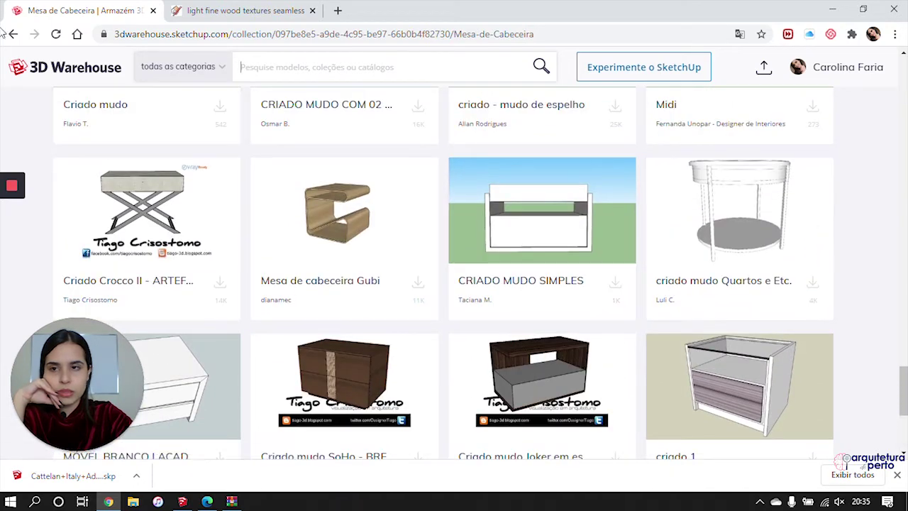
Return to the "mesa de cabeceira" collection results and open the Masotti Floripa collection "Mesas de Cabeceira"
click(13, 34)
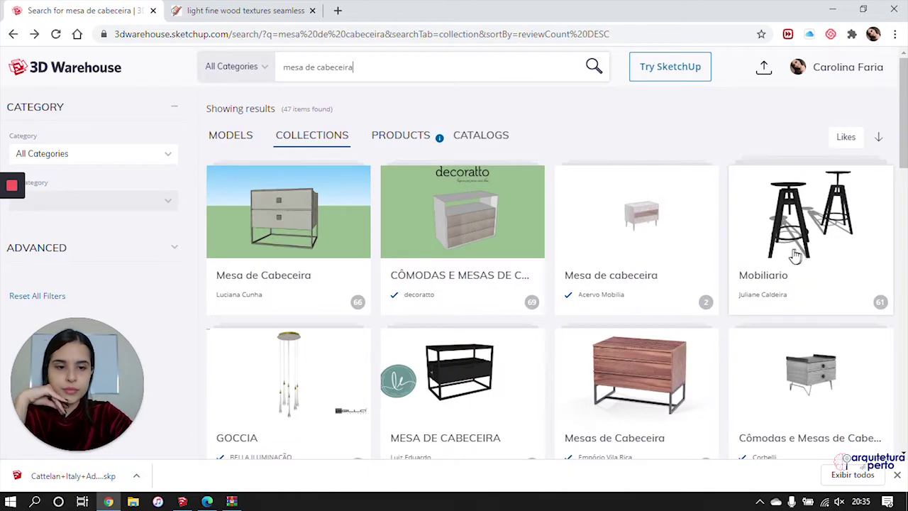
scroll(796, 256, down, 4)
scroll(791, 255, down, 1)
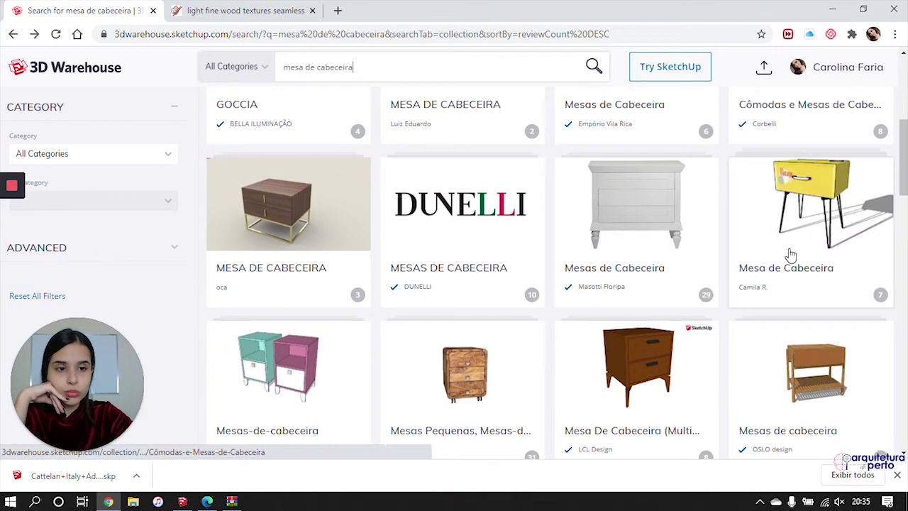
click(636, 226)
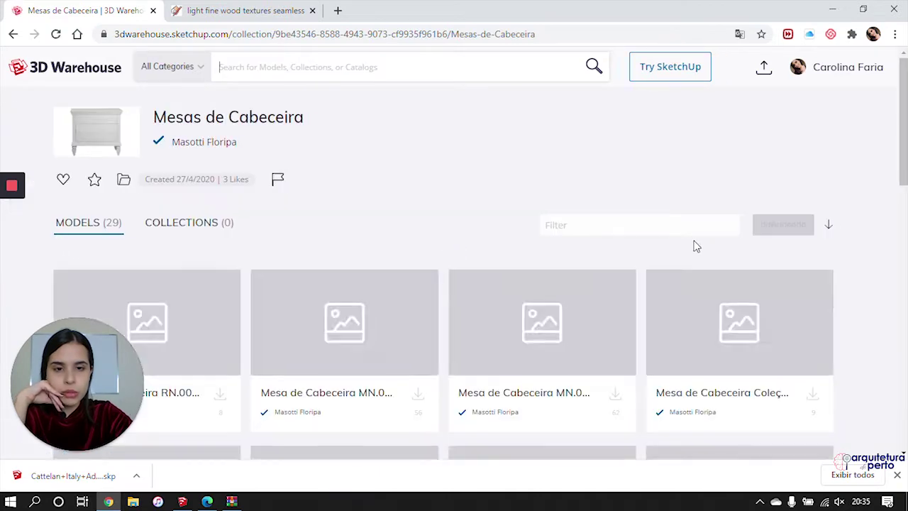
Look through the Masotti Floripa collection's models for a suitable wooden bedside table
scroll(695, 246, down, 3)
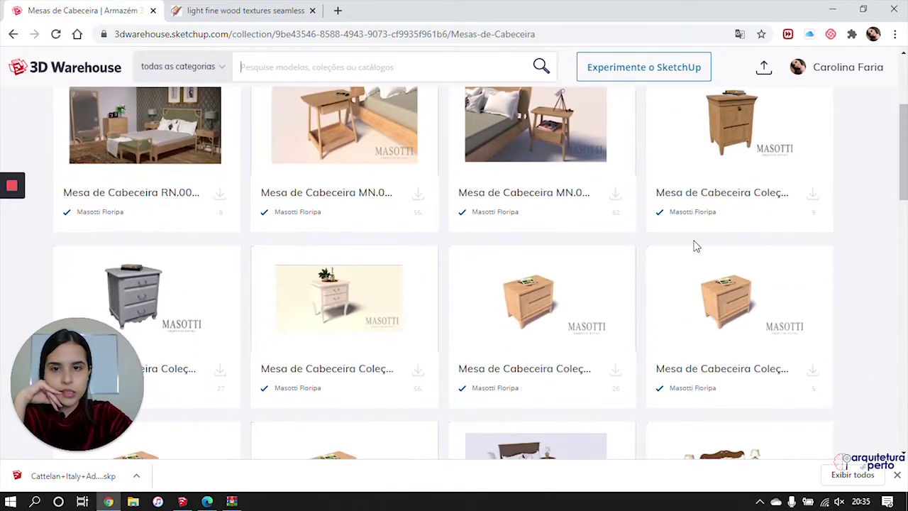
scroll(695, 246, down, 6)
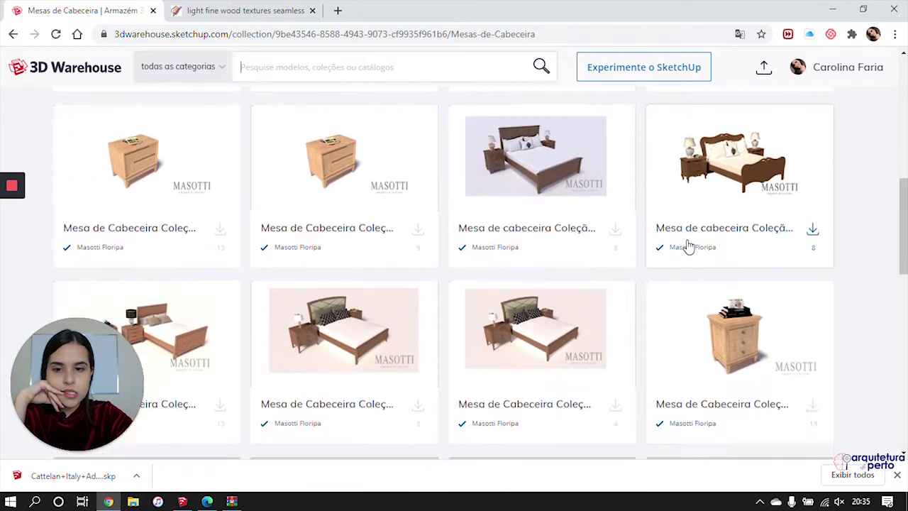
scroll(688, 247, down, 6)
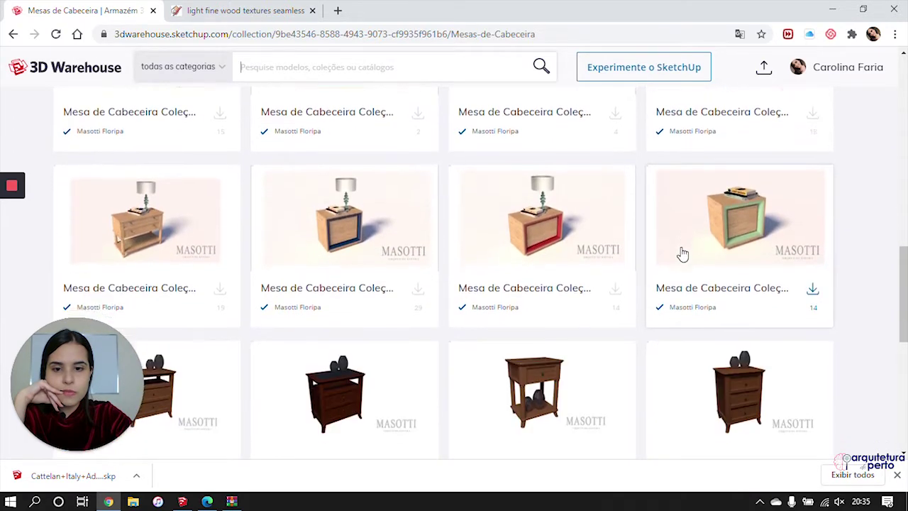
scroll(682, 254, down, 4)
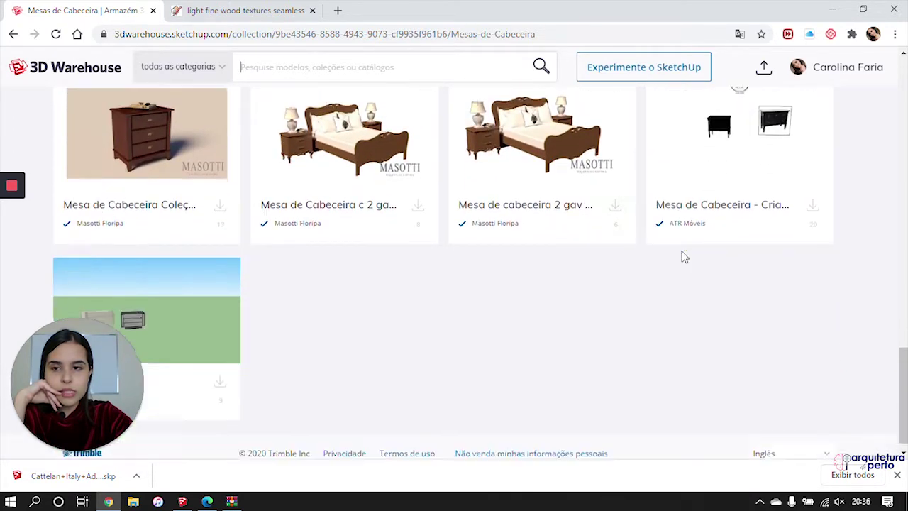
scroll(683, 255, up, 3)
scroll(683, 257, up, 10)
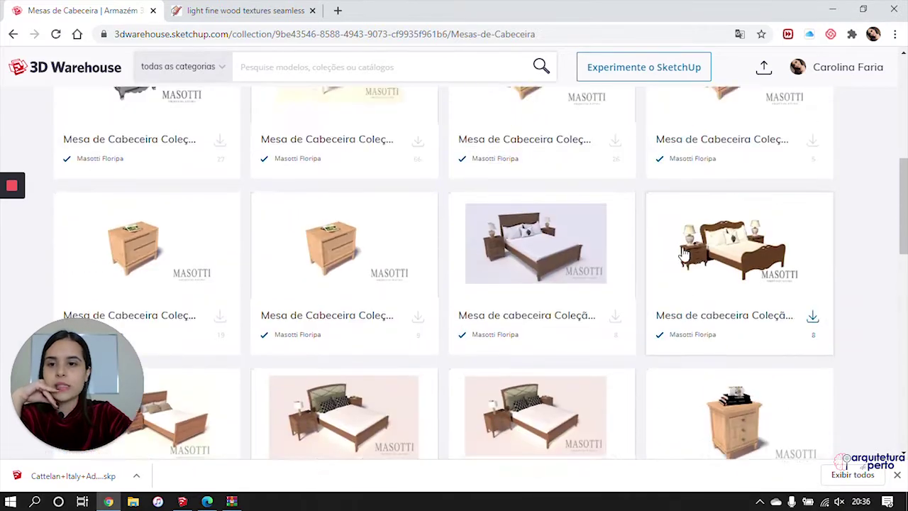
scroll(677, 256, up, 5)
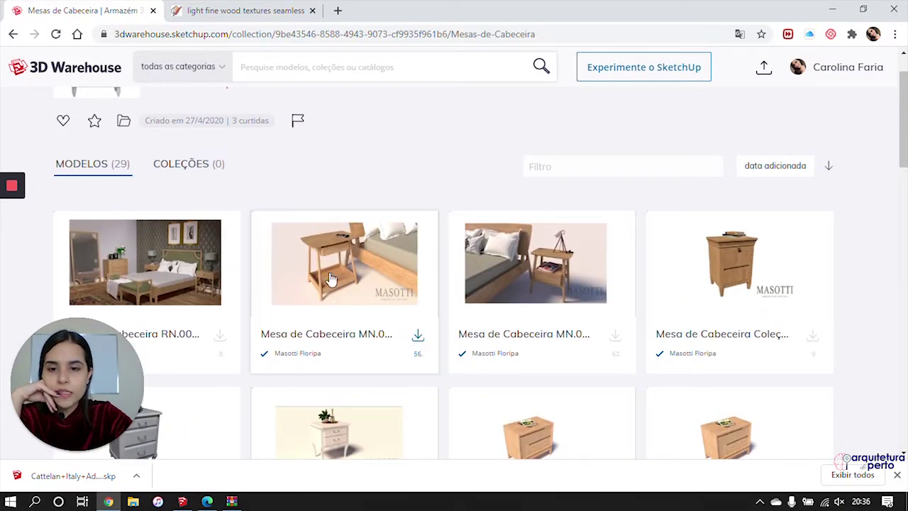
Download "Mesa de Cabeceira MN.03.0 F15" as a SketchUp 2019 model and import the file into the bedroom model in SketchUp
click(419, 337)
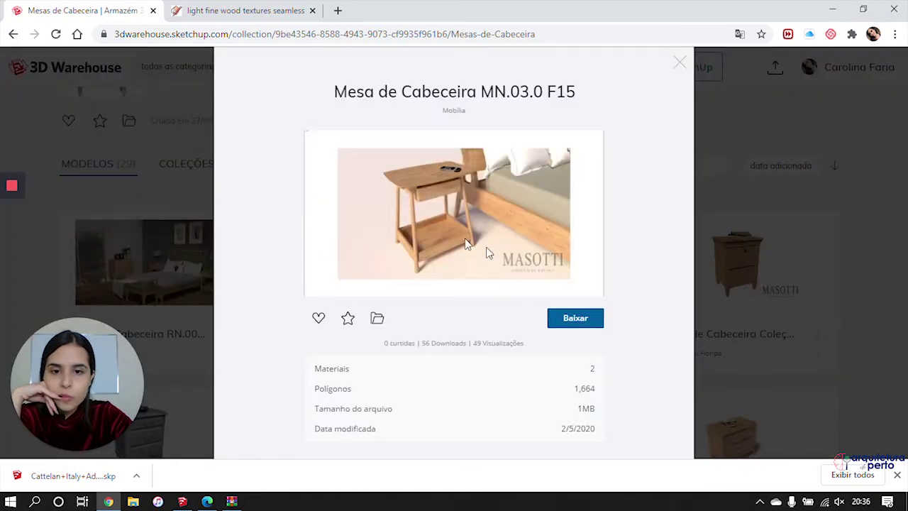
click(594, 318)
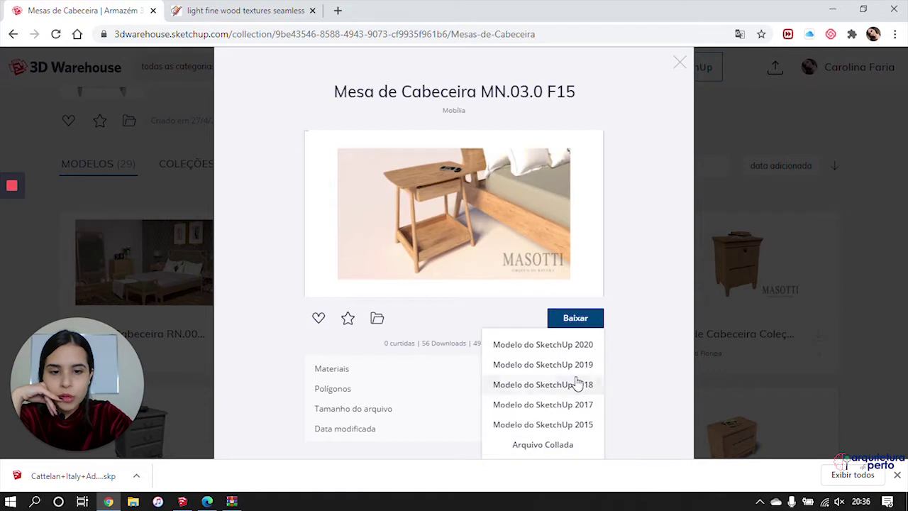
click(581, 365)
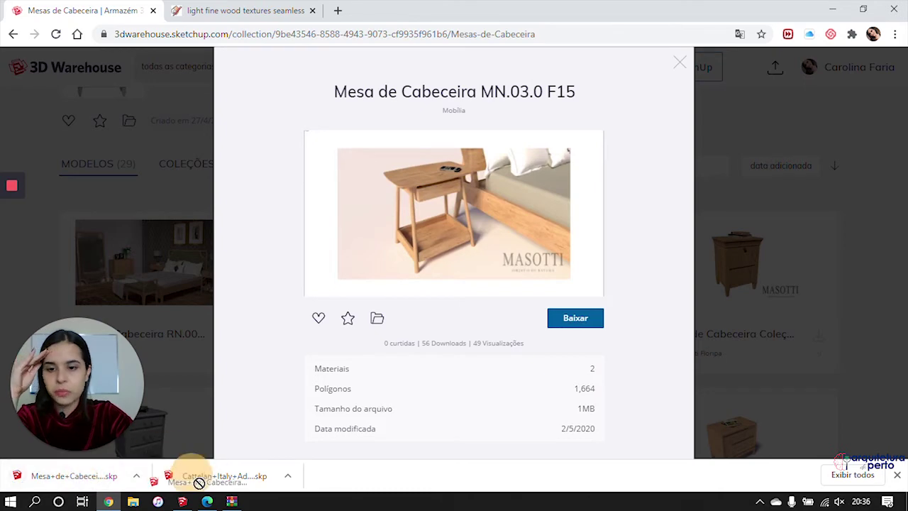
click(183, 501)
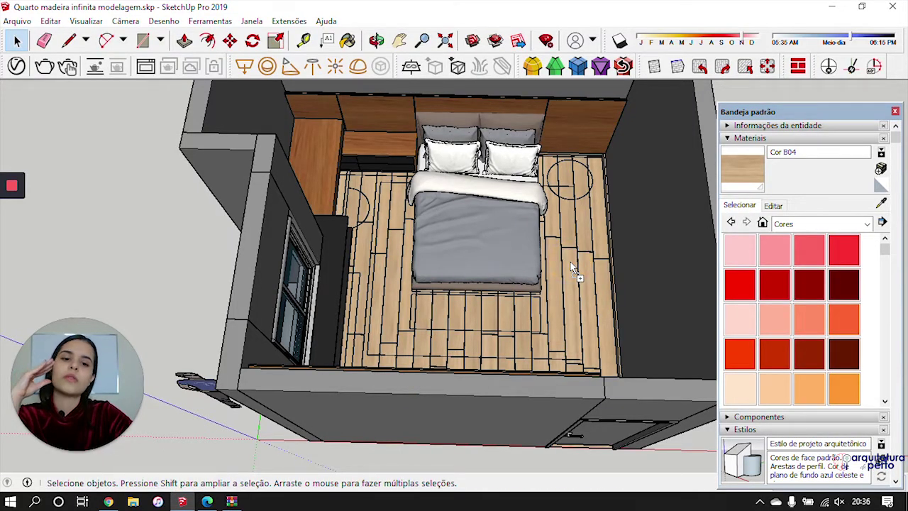
drag(573, 268, 576, 245)
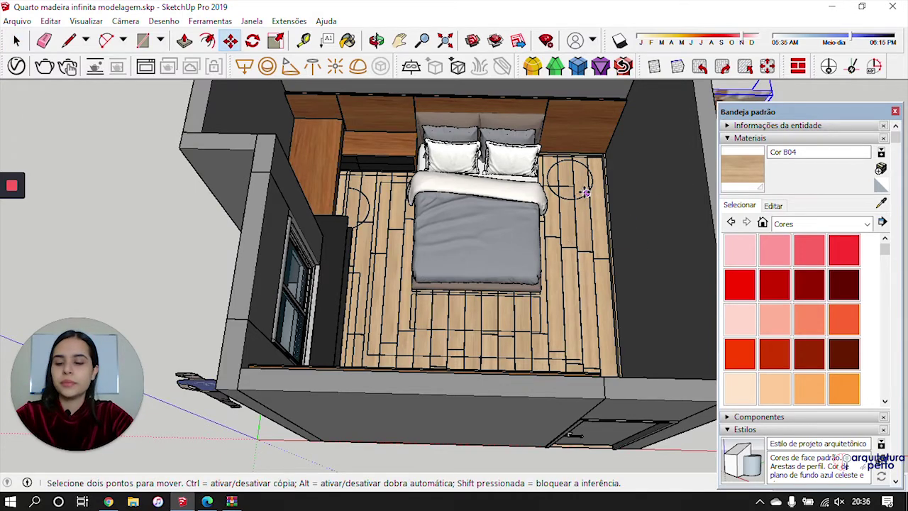
Open the imported bedside table component outside the room and delete the product photo inside it
shift+middle_drag(586, 192, 274, 256)
scroll(454, 185, up, 3)
middle_drag(456, 181, 456, 187)
drag(360, 262, 561, 288)
key(space)
double_click(600, 206)
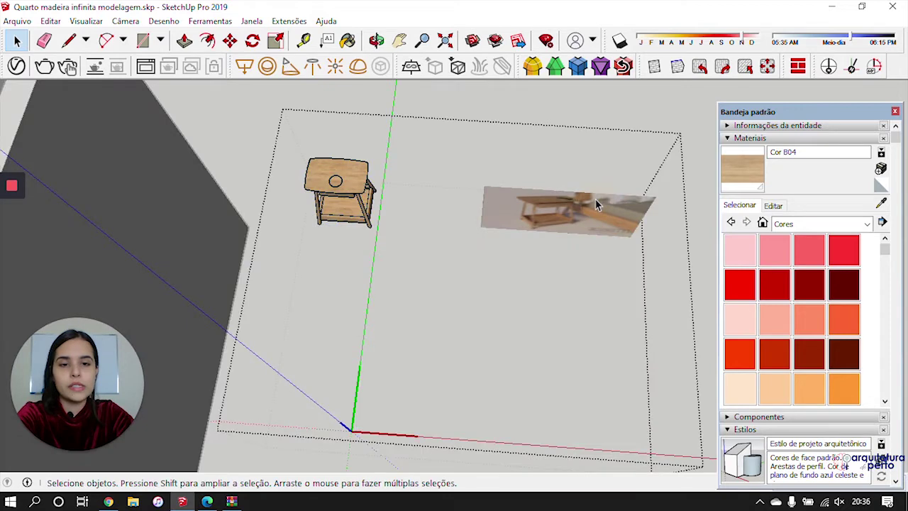
key(Delete)
key(Escape)
Move the bedside table by the base of its leg onto the circular floor outline beside the bed
scroll(319, 180, up, 5)
middle_drag(387, 250, 221, 67)
middle_drag(495, 178, 328, 178)
scroll(340, 284, up, 3)
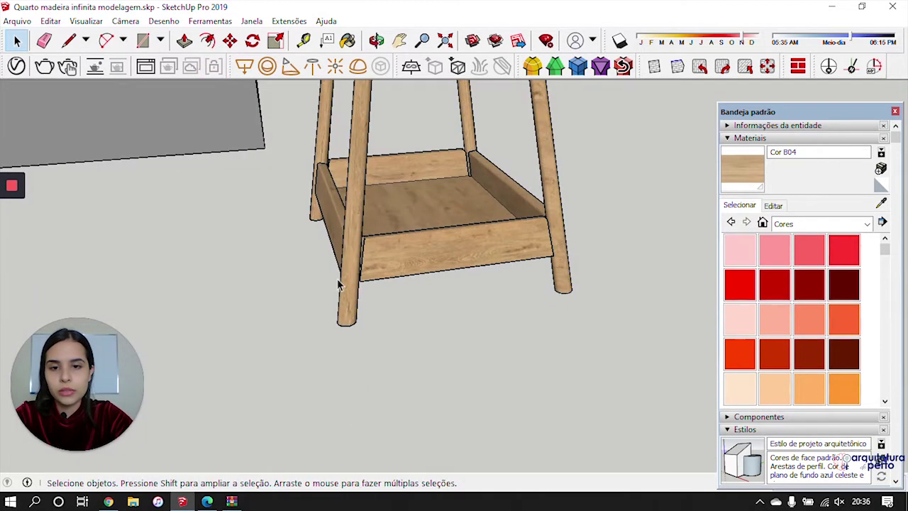
middle_drag(341, 284, 473, 337)
key(space)
click(570, 258)
key(m)
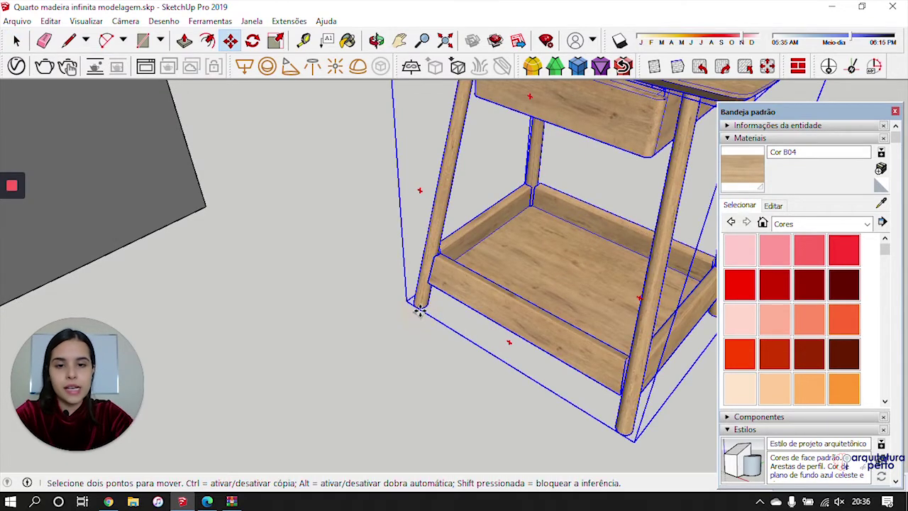
scroll(420, 312, down, 6)
middle_drag(419, 328, 533, 268)
mouse_move(337, 330)
shift+middle_down()
mouse_move(440, 245)
mouse_move(610, 262)
shift+middle_up()
shift+middle_drag(447, 308, 517, 234)
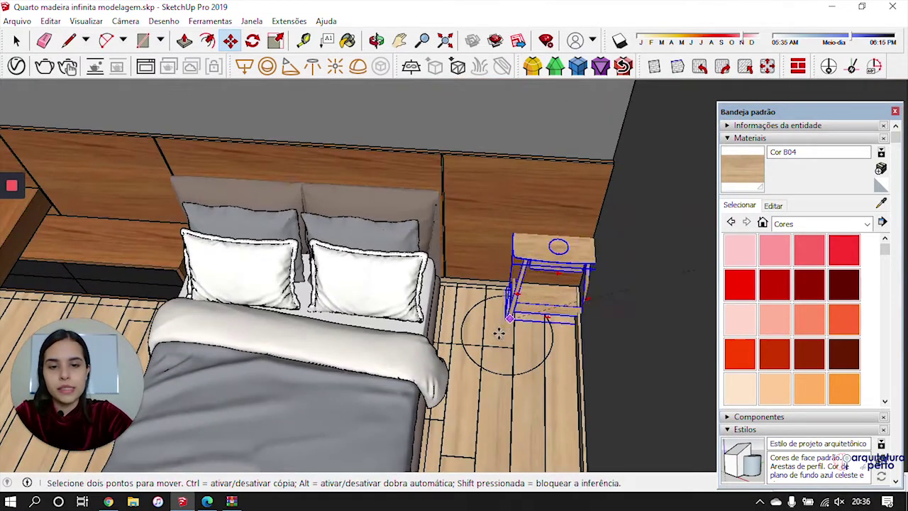
click(467, 356)
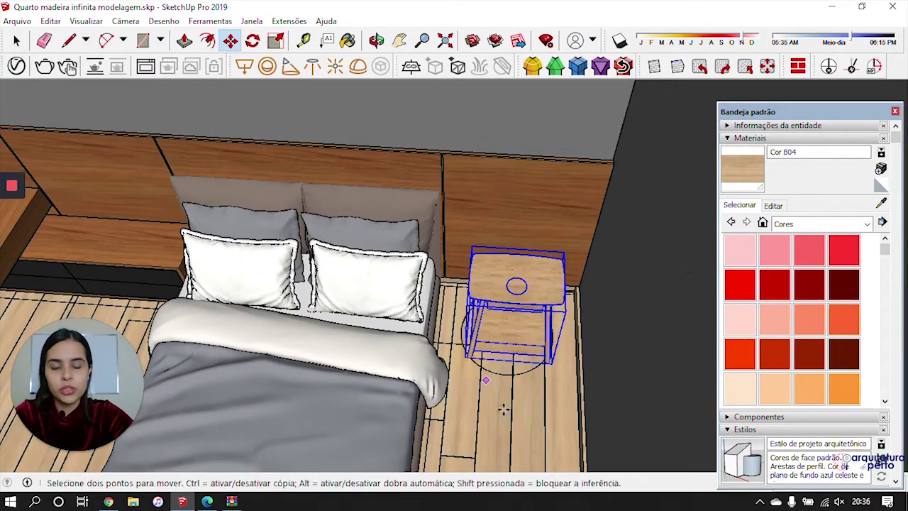
Examine the placed bedside table from the front and above, including the round detail on its top
key(space)
click(508, 412)
scroll(545, 253, up, 4)
scroll(511, 343, up, 1)
middle_drag(509, 342, 530, 189)
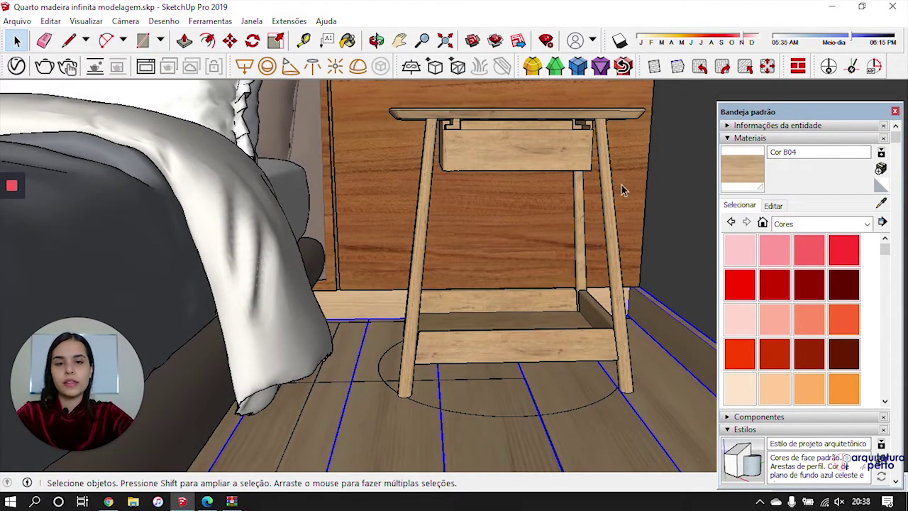
middle_drag(495, 152, 581, 199)
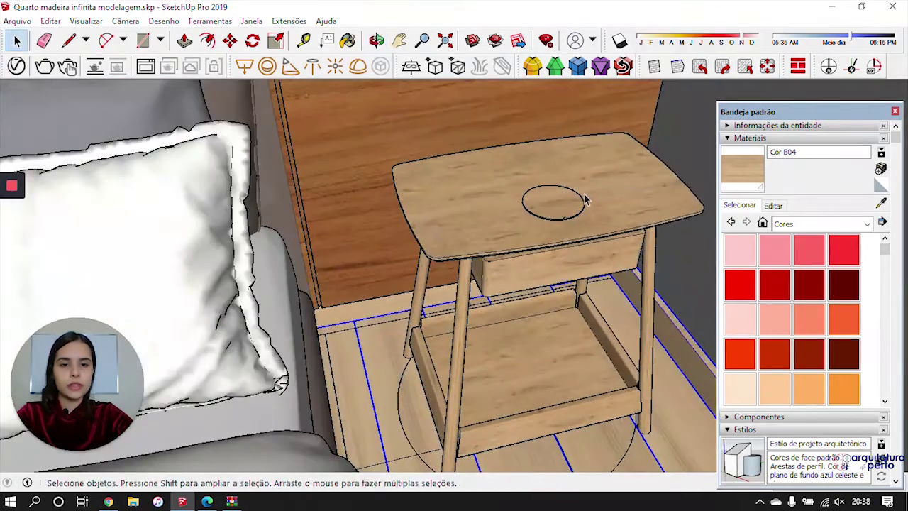
scroll(576, 199, up, 2)
scroll(577, 199, up, 3)
middle_drag(396, 277, 482, 275)
middle_drag(546, 314, 404, 229)
scroll(334, 178, up, 5)
scroll(334, 178, up, 2)
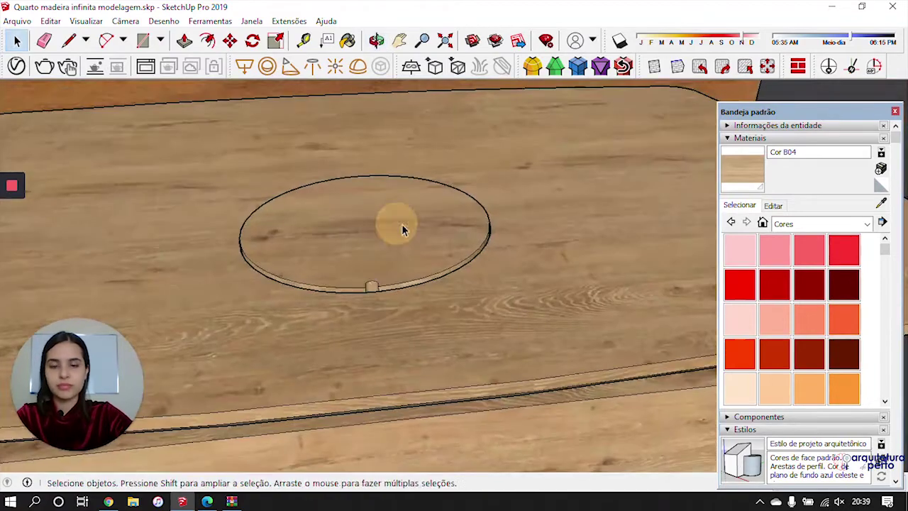
Examine the rounded floor outline beside the wooden desk on the other side of the bed
scroll(404, 230, down, 6)
scroll(420, 276, down, 3)
middle_drag(422, 283, 422, 334)
scroll(520, 246, down, 4)
scroll(478, 344, down, 4)
shift+middle_drag(440, 245, 390, 346)
scroll(377, 272, up, 3)
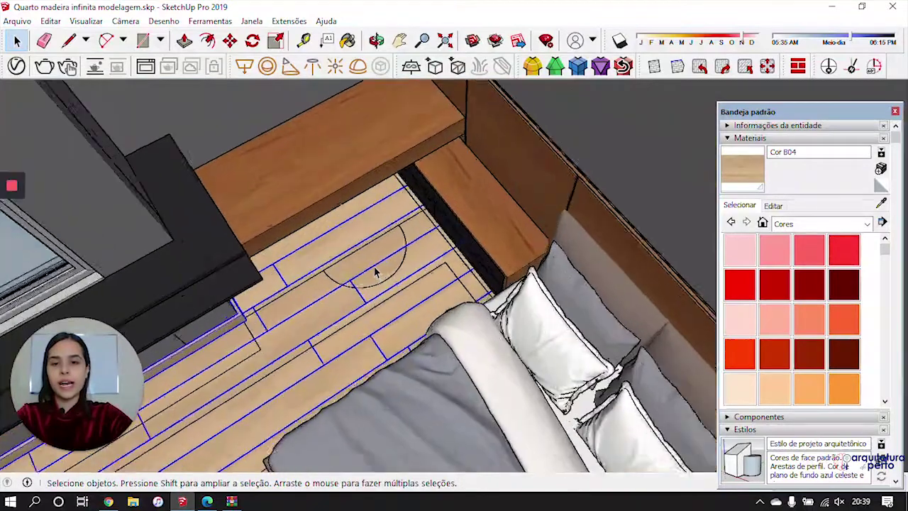
Switch to 3D Warehouse in Chrome, close the bedside table's details and search for "cadeira"
click(109, 501)
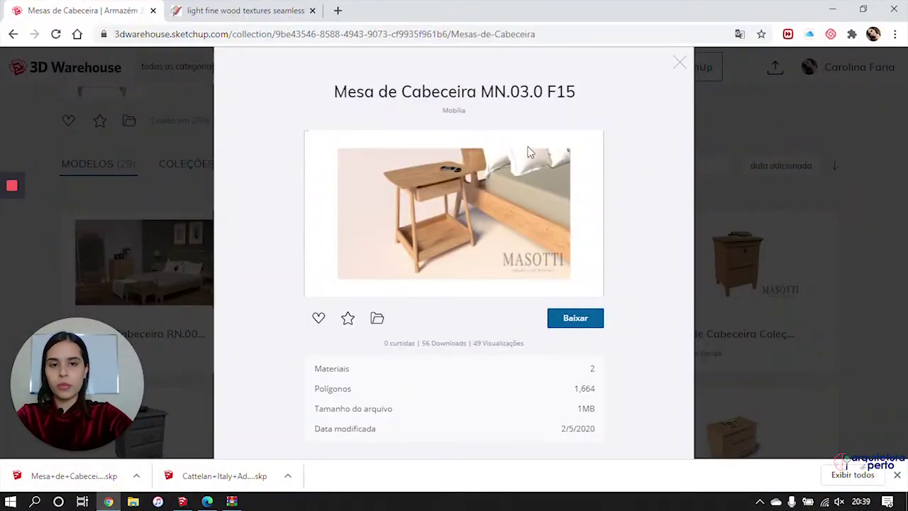
click(679, 63)
scroll(383, 73, up, 1)
click(384, 74)
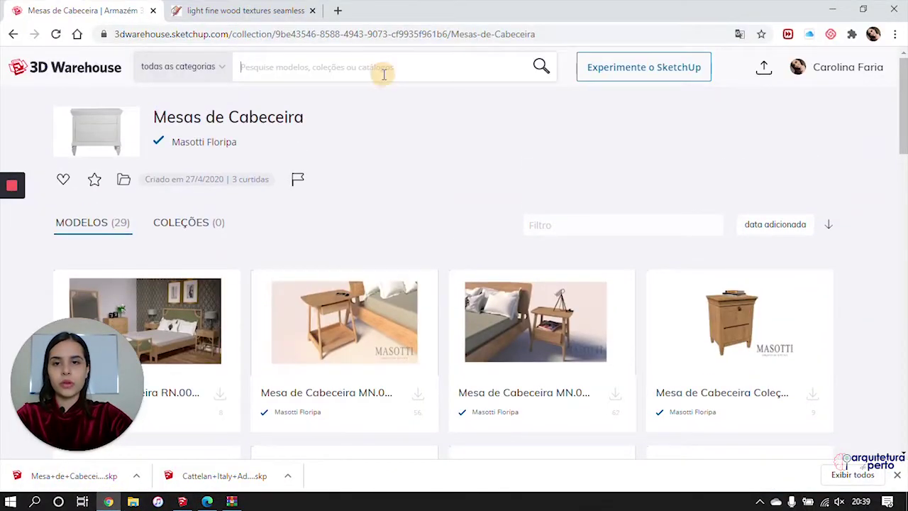
text(cadeira)
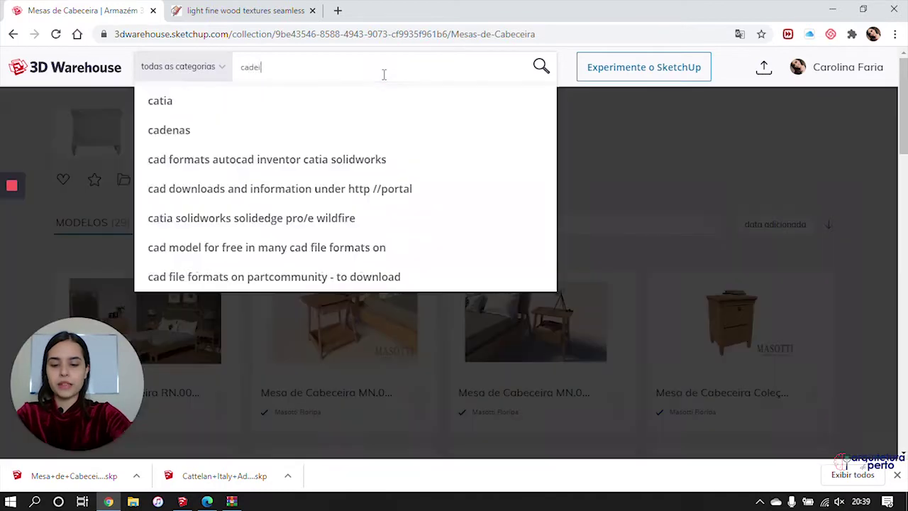
key(Return)
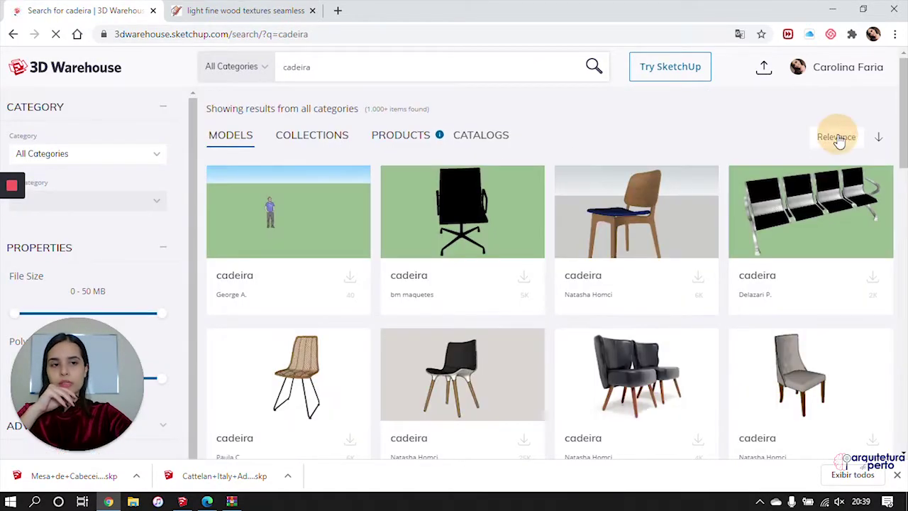
Sort the "cadeira" results by Likes and browse the matching collections for chairs
click(840, 139)
click(785, 202)
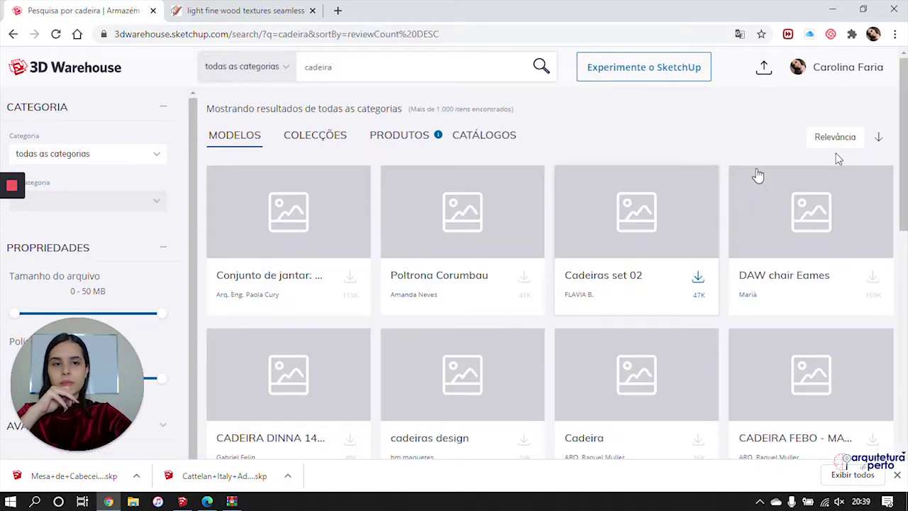
click(310, 141)
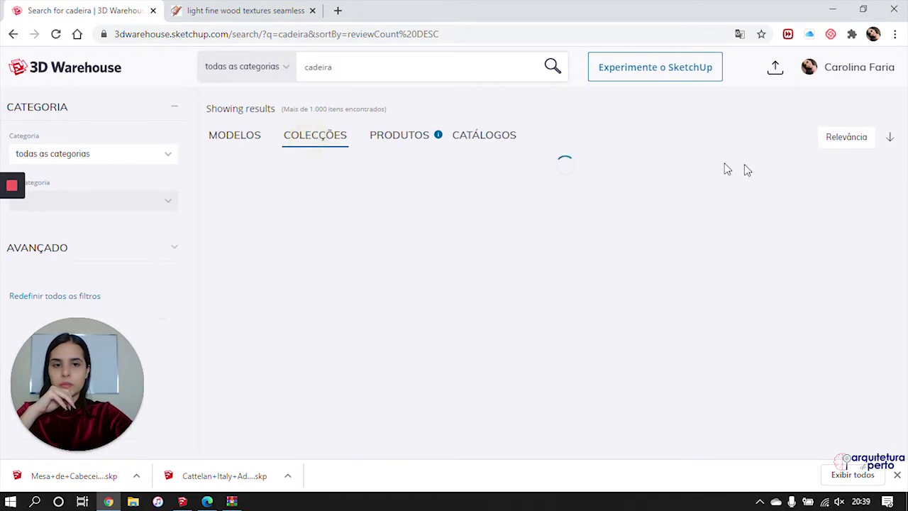
scroll(827, 221, down, 3)
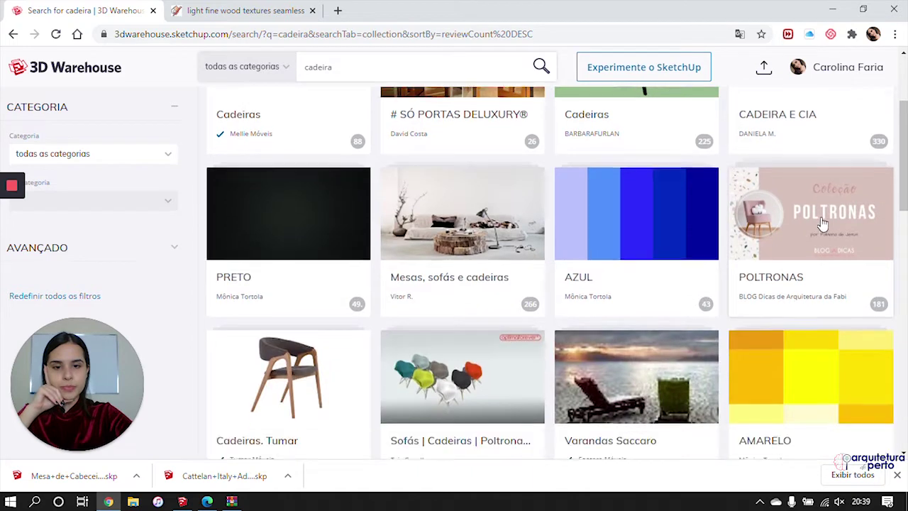
scroll(566, 285, down, 4)
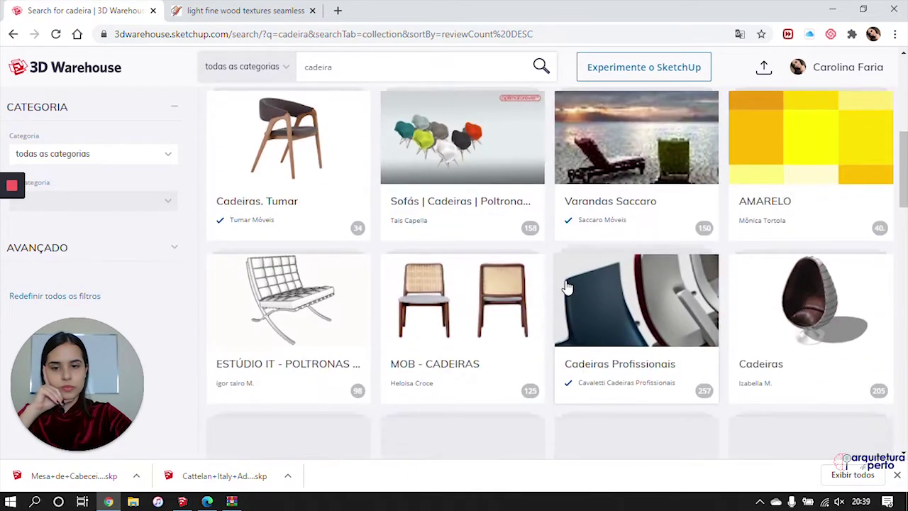
scroll(566, 280, down, 2)
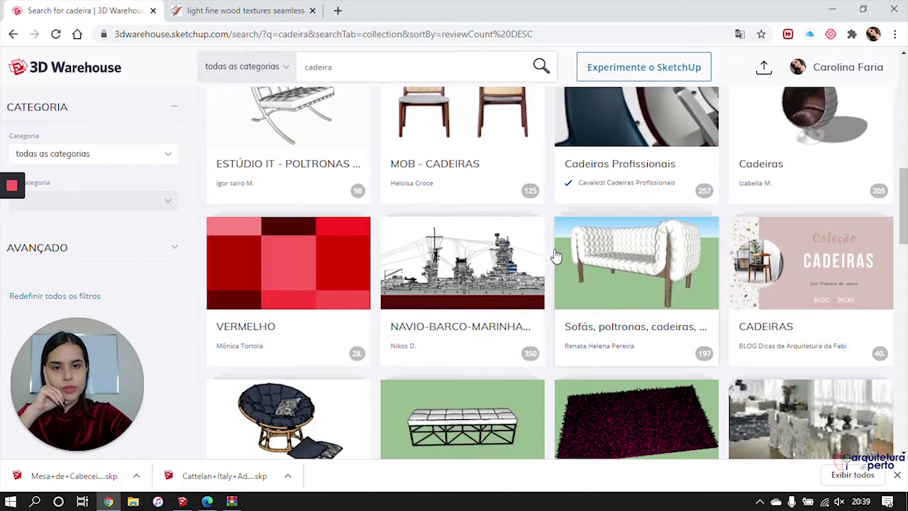
Open the MOB - CADEIRAS collection and download the "Refeições em Aston" chair as a SketchUp 2019 model
click(474, 110)
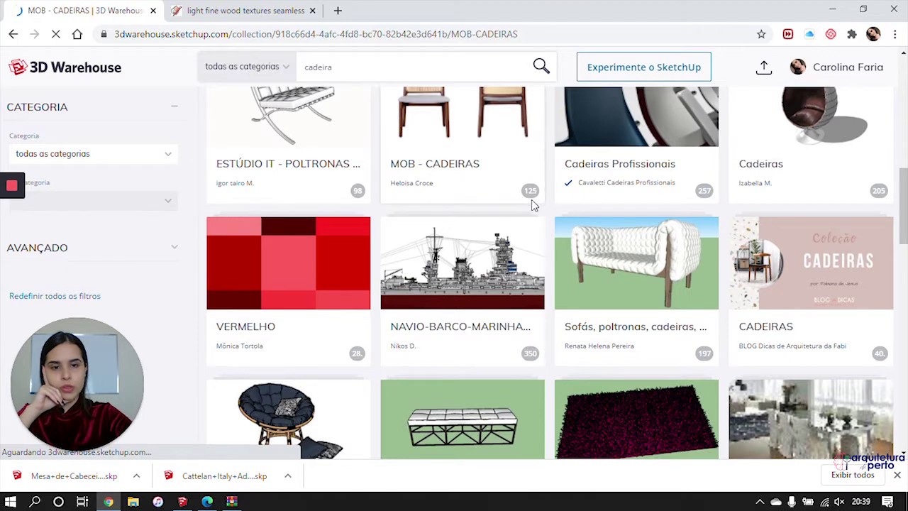
scroll(617, 241, down, 2)
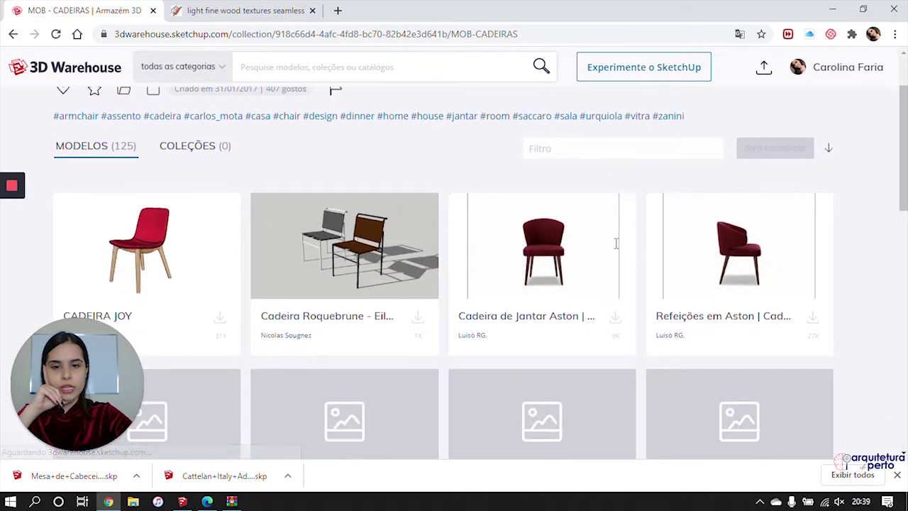
scroll(615, 251, down, 2)
scroll(615, 251, up, 2)
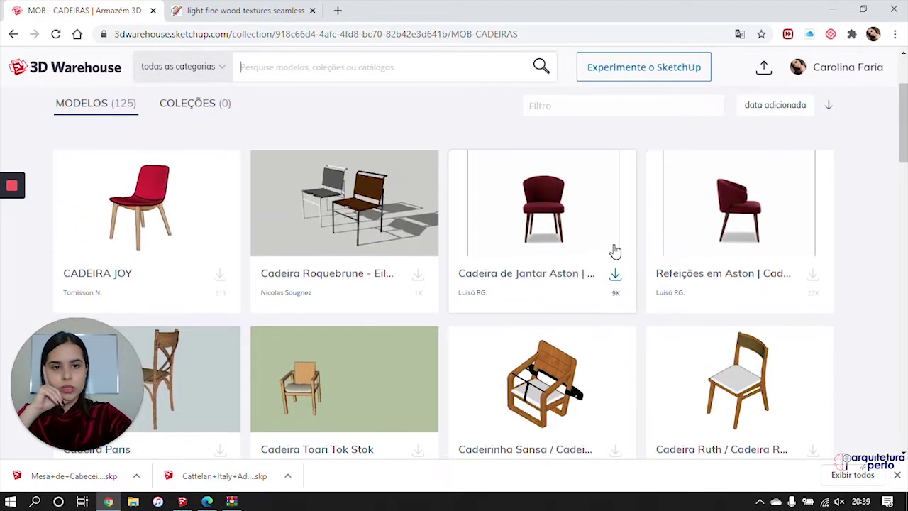
click(812, 277)
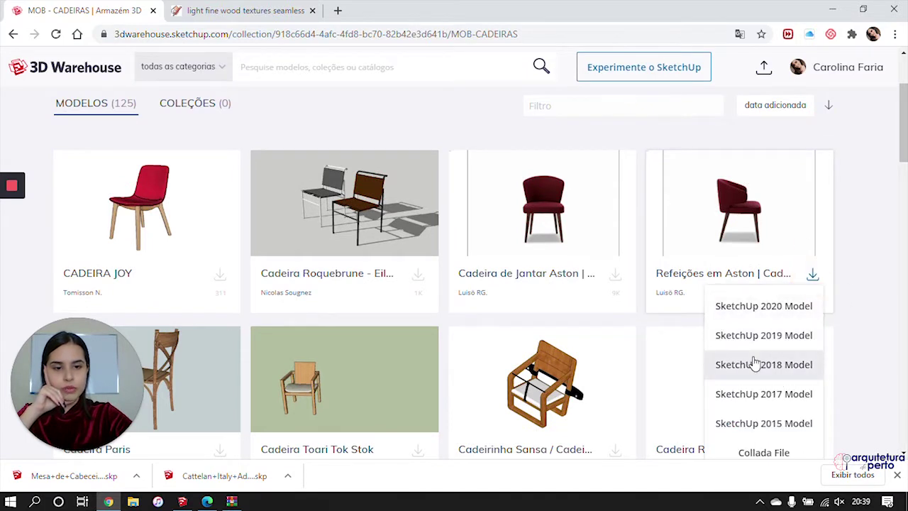
click(768, 340)
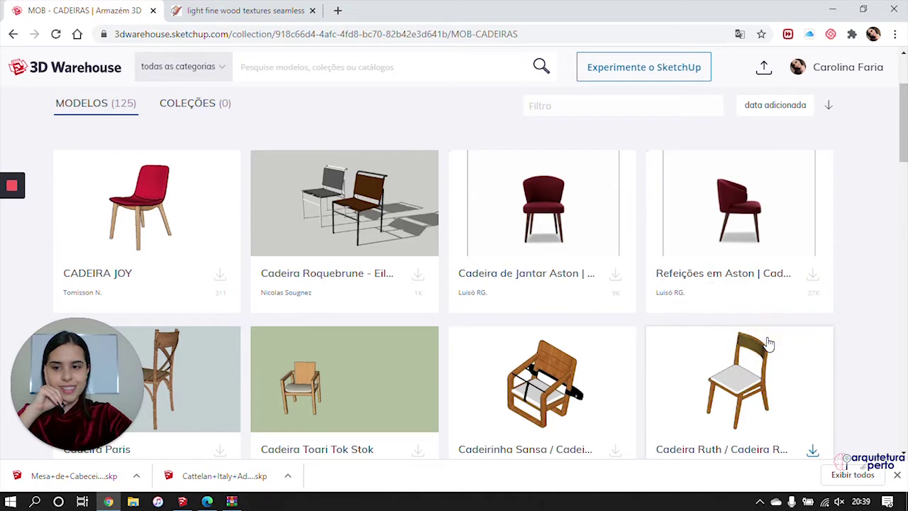
Browse the remaining chair models in the MOB - CADEIRAS collection while the Aston chair downloads
scroll(744, 357, down, 5)
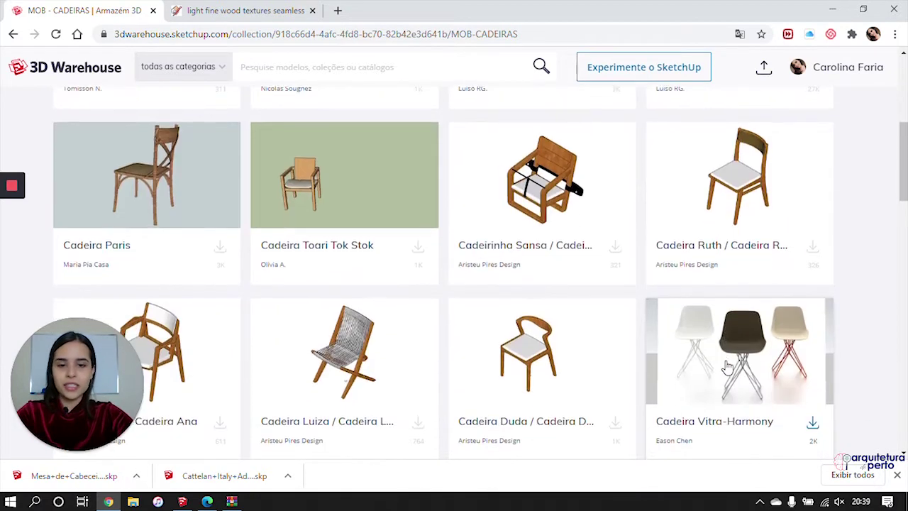
scroll(727, 368, down, 2)
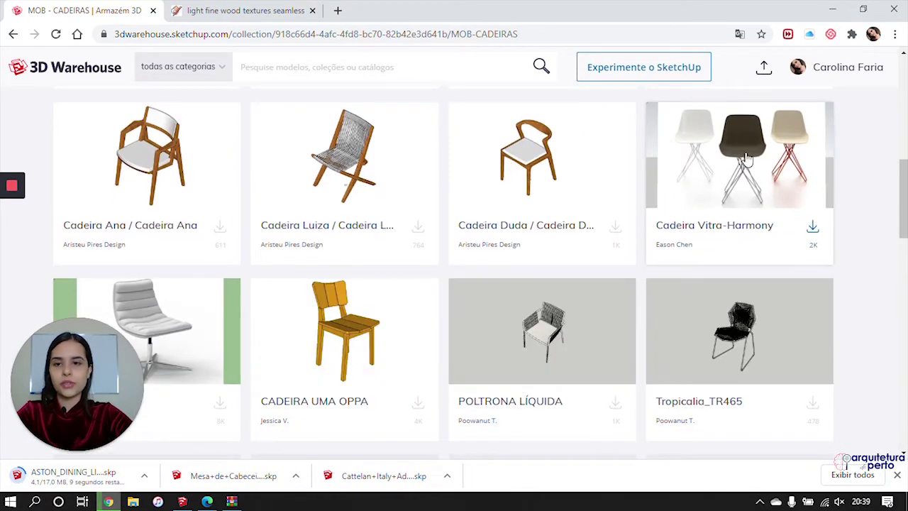
scroll(703, 308, down, 3)
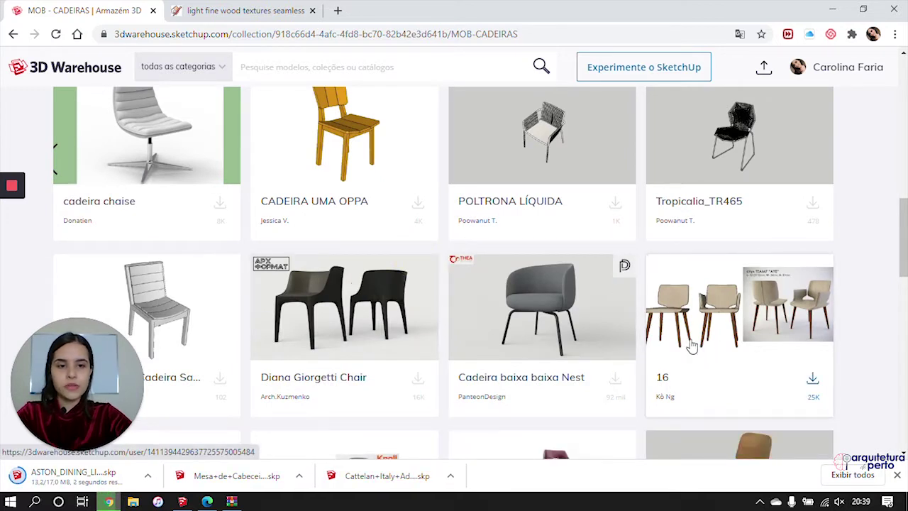
scroll(692, 275, down, 3)
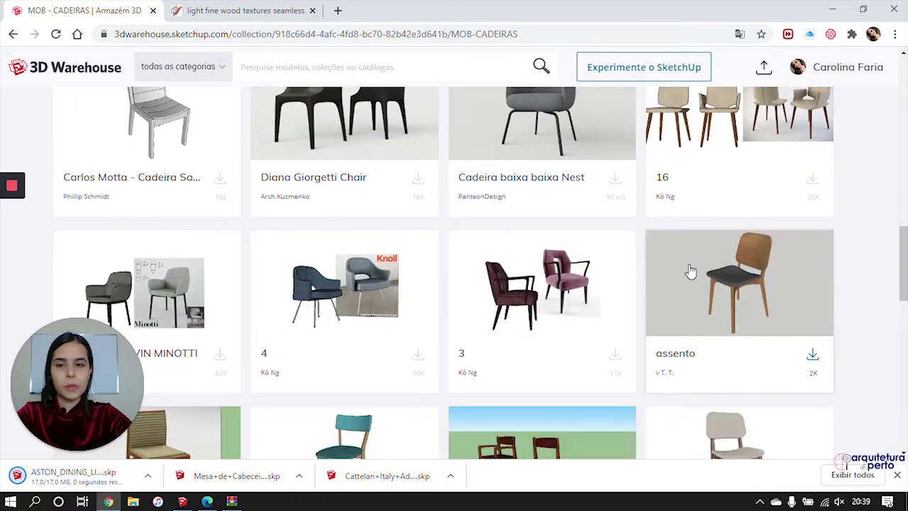
scroll(690, 273, down, 2)
scroll(687, 269, up, 1)
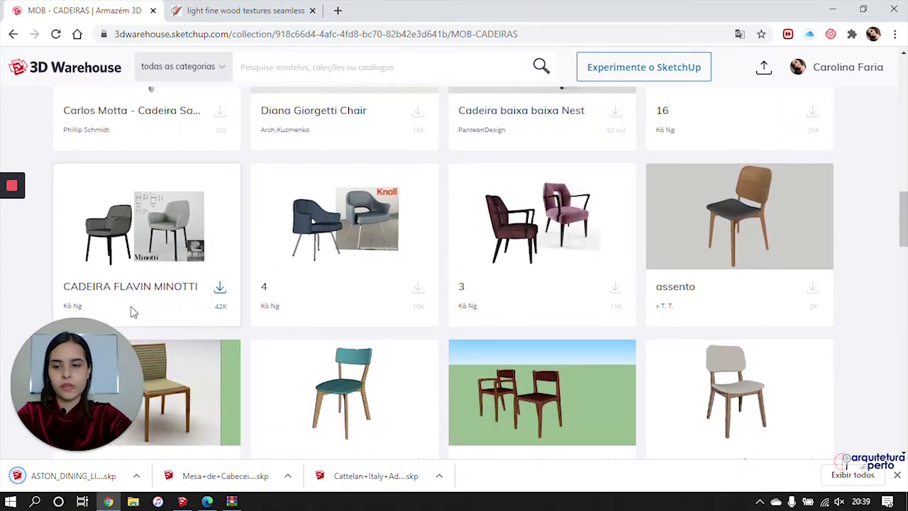
Bring the downloaded Aston chair into the SketchUp bedroom model and move it to the floor between the wooden desk and the bed
mouse_move(63, 480)
mouse_down()
mouse_move(146, 454)
mouse_move(371, 462)
mouse_move(183, 505)
mouse_up()
drag(403, 293, 382, 292)
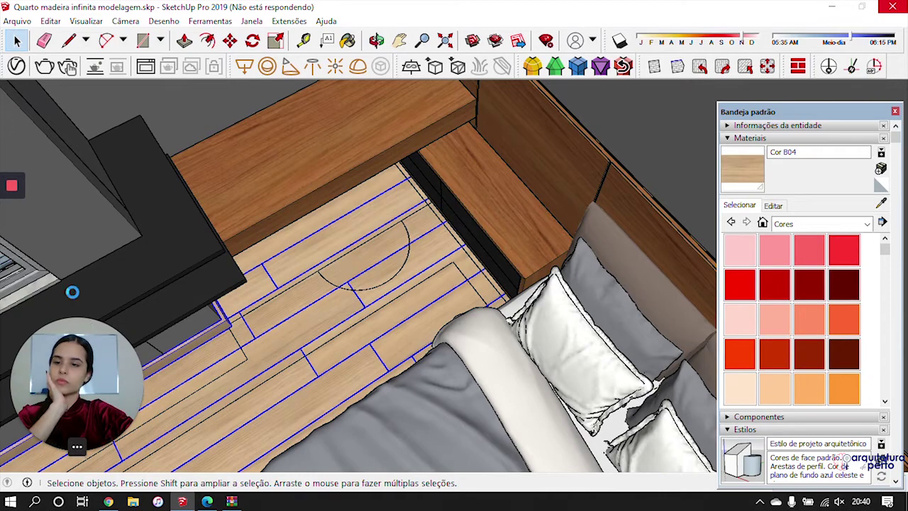
key(ctrl+v)
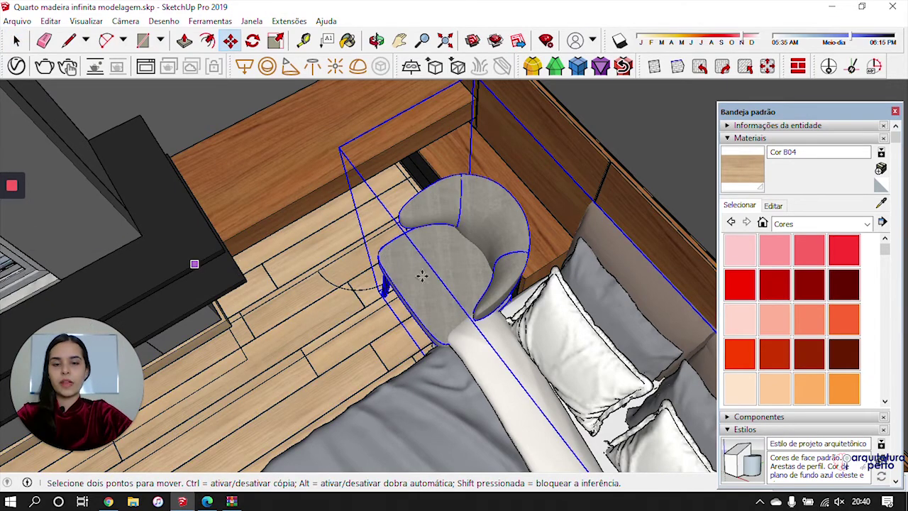
middle_drag(347, 307, 526, 264)
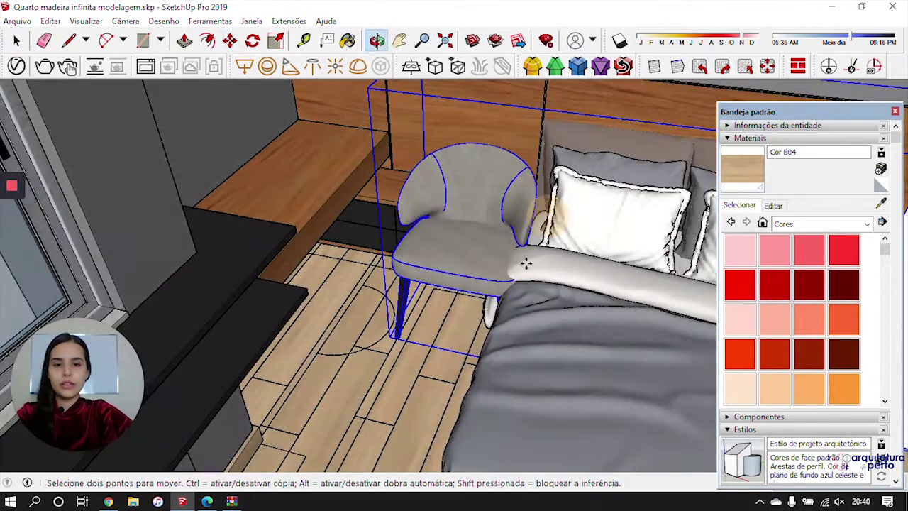
middle_drag(470, 331, 470, 331)
click(471, 331)
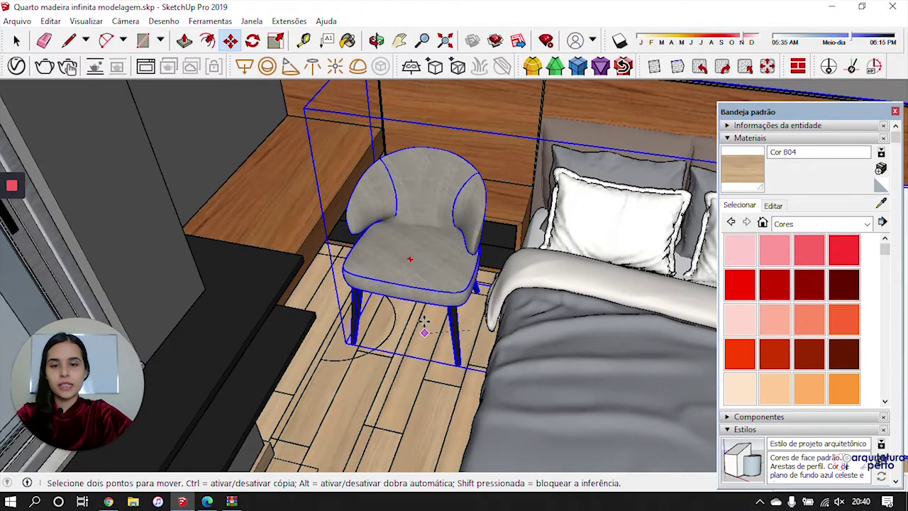
click(422, 316)
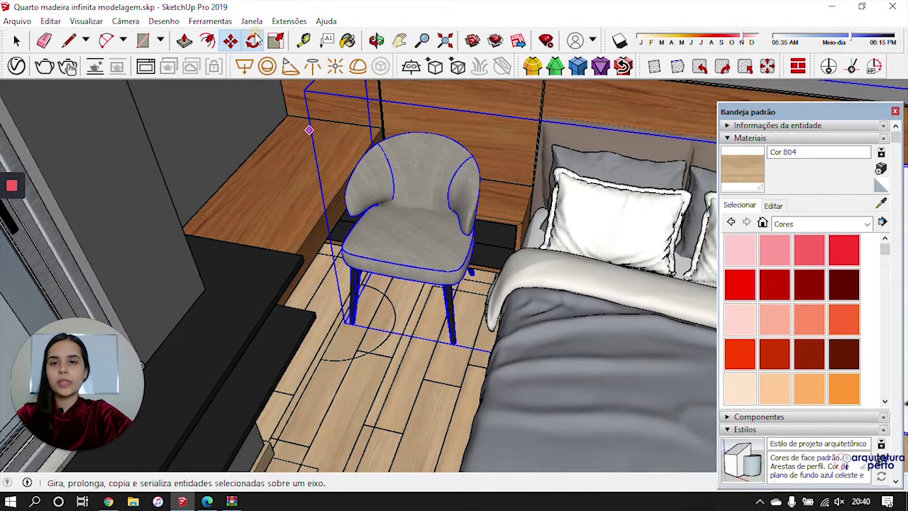
Rotate the chair on the floor plane so that its seat faces the wooden desk
click(252, 41)
click(400, 321)
click(464, 334)
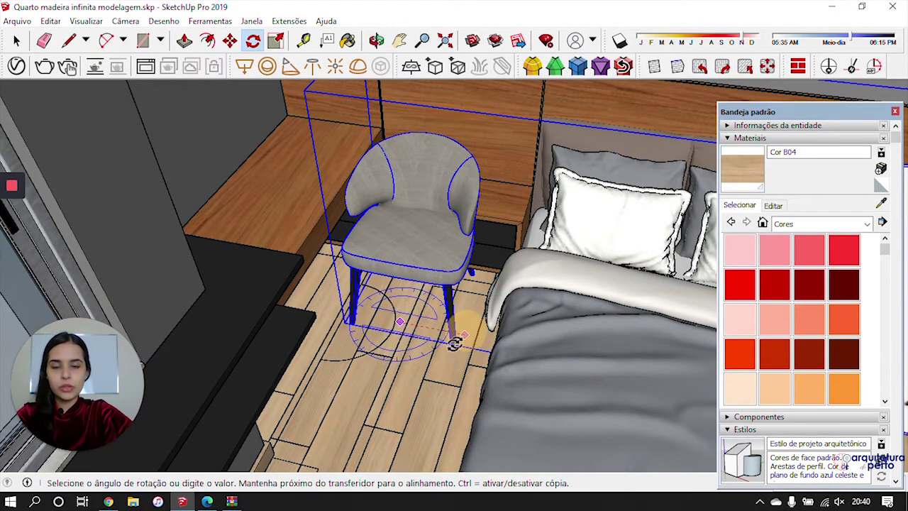
click(447, 347)
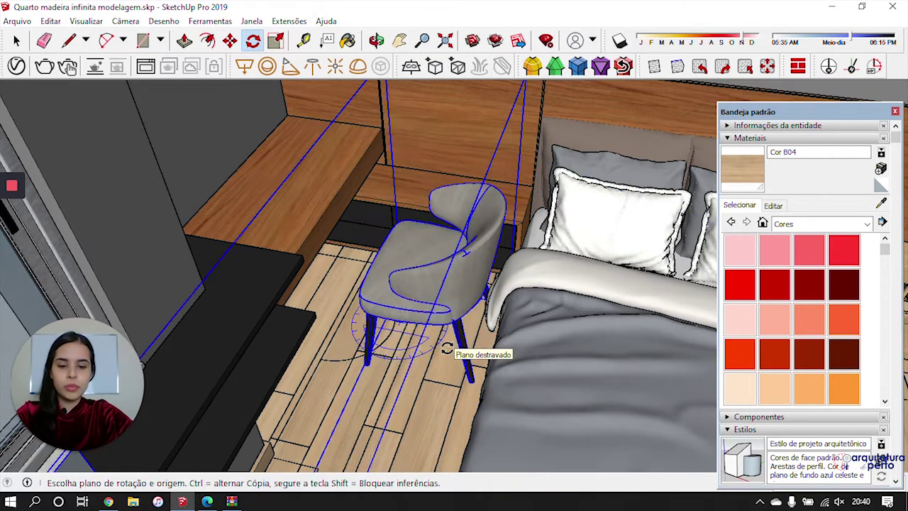
Move the chair over the rounded floor outline and tuck it under the wooden desk, checking its legs against the floor
key(m)
click(442, 371)
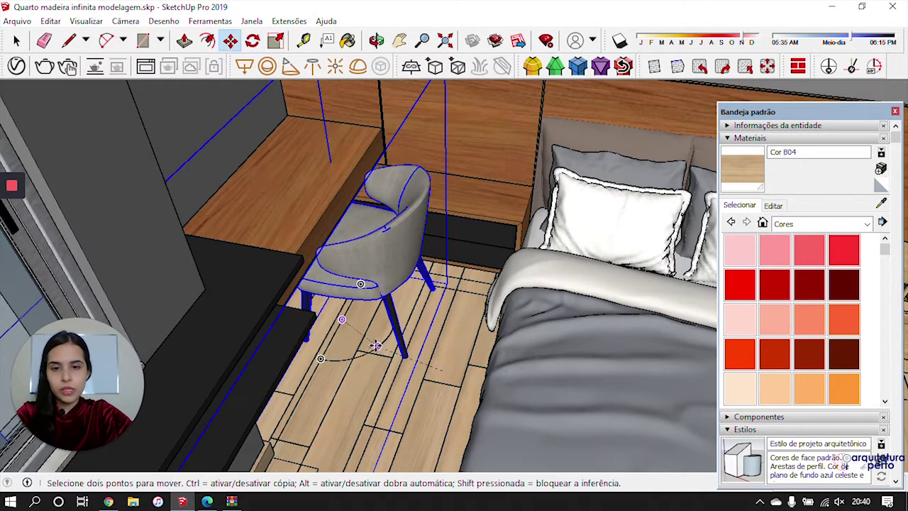
click(376, 346)
key(space)
scroll(383, 351, up, 6)
middle_drag(412, 361, 368, 382)
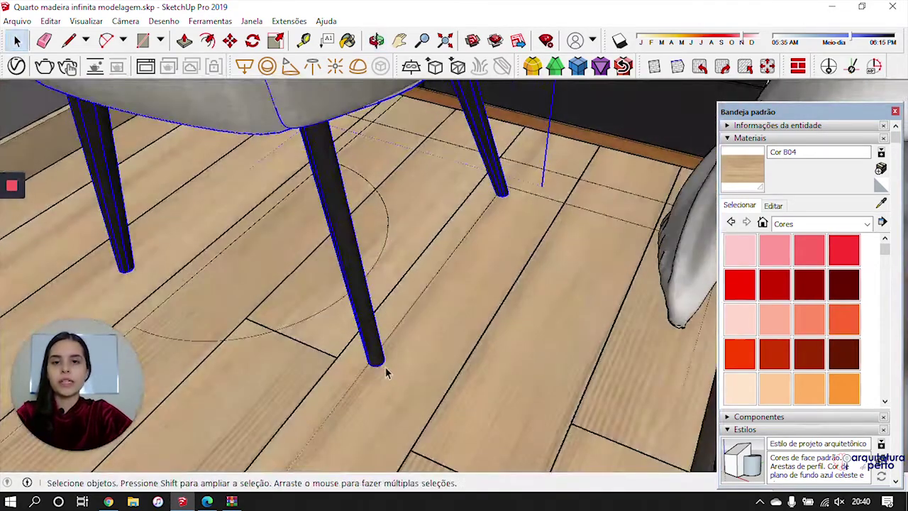
scroll(386, 373, down, 8)
middle_drag(347, 291, 477, 315)
key(m)
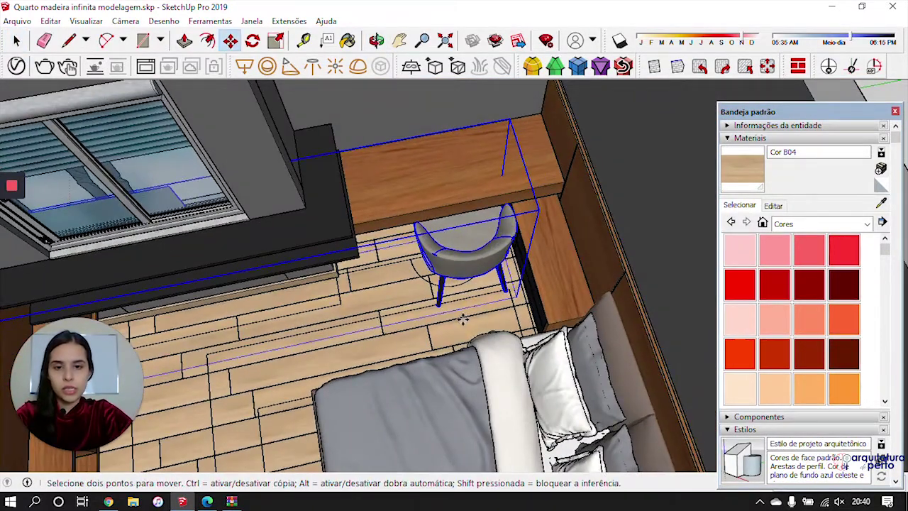
click(462, 319)
scroll(460, 325, down, 6)
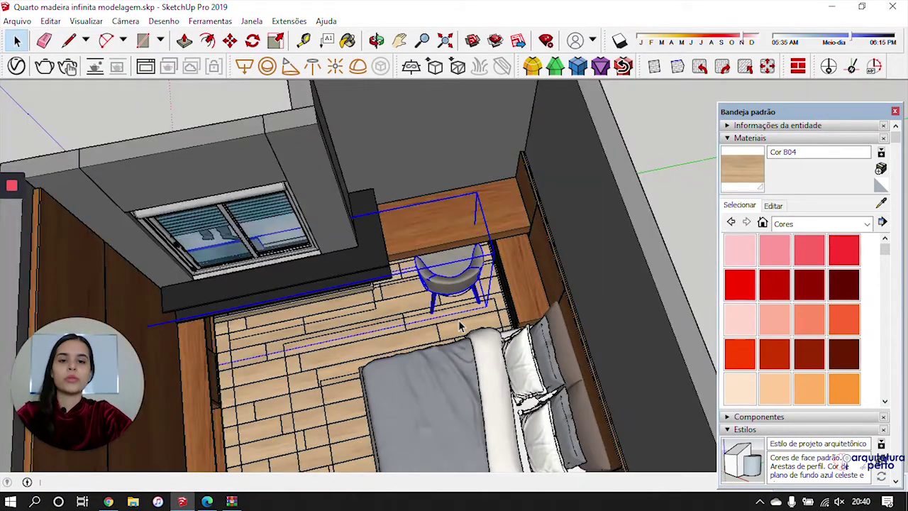
Inspect the outlined floor area at the foot of the bed, then search 3D Warehouse in Chrome for "banco"
middle_drag(615, 167, 269, 317)
scroll(432, 346, up, 4)
middle_drag(432, 345, 457, 310)
scroll(457, 310, up, 3)
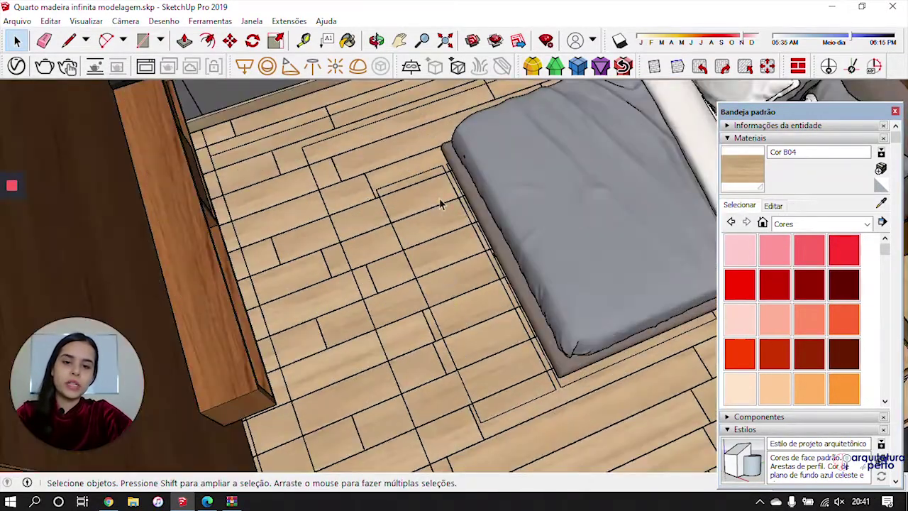
click(107, 502)
click(306, 64)
text(banco)
key(Return)
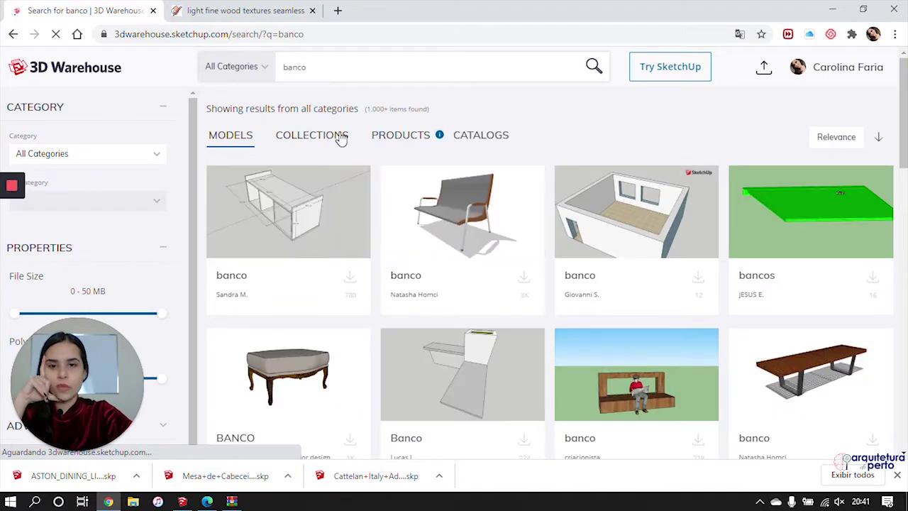
Show the "banco" collections sorted by Curtidas and open the BANCO collection
click(339, 136)
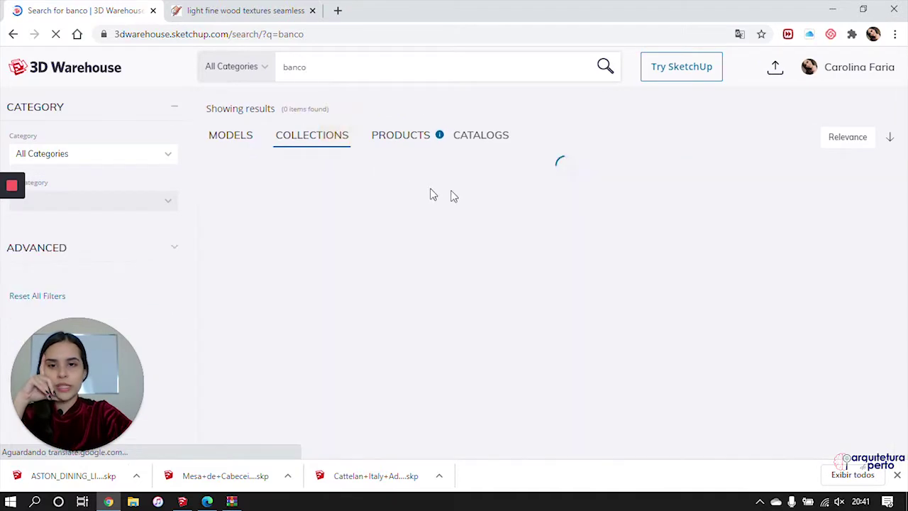
click(832, 137)
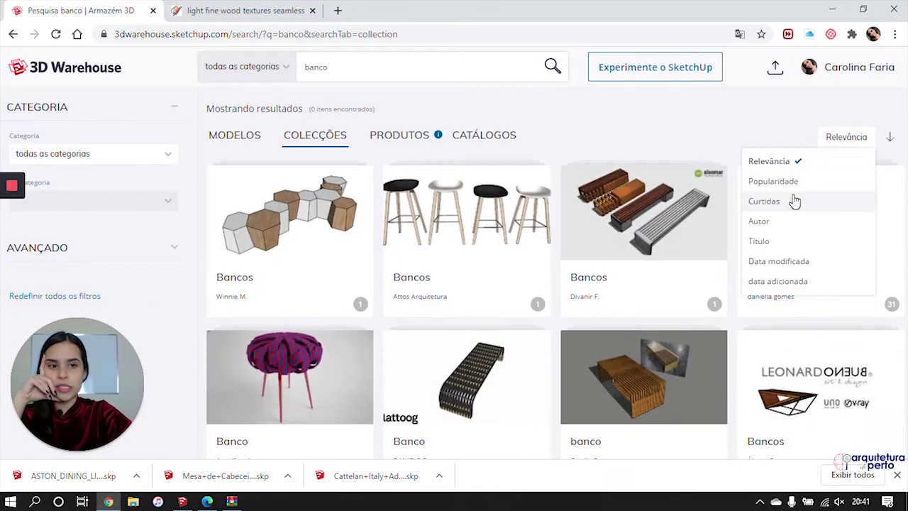
click(795, 201)
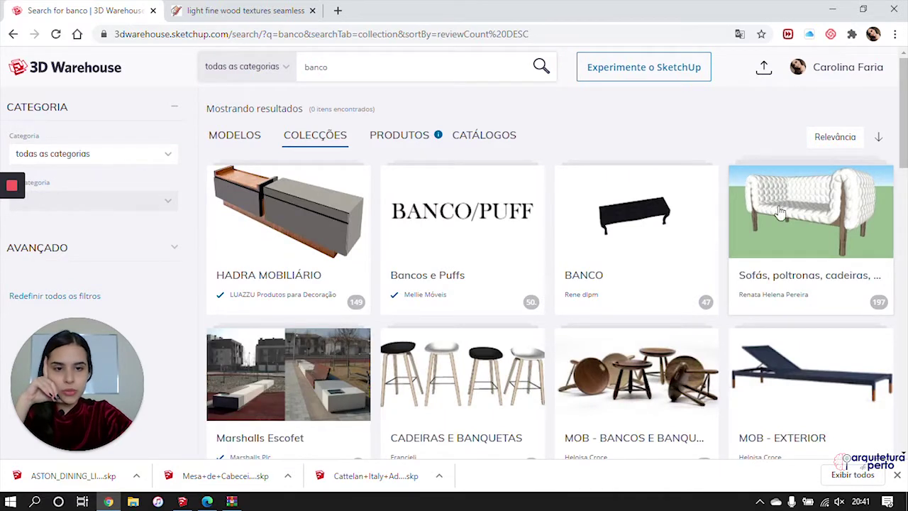
click(662, 195)
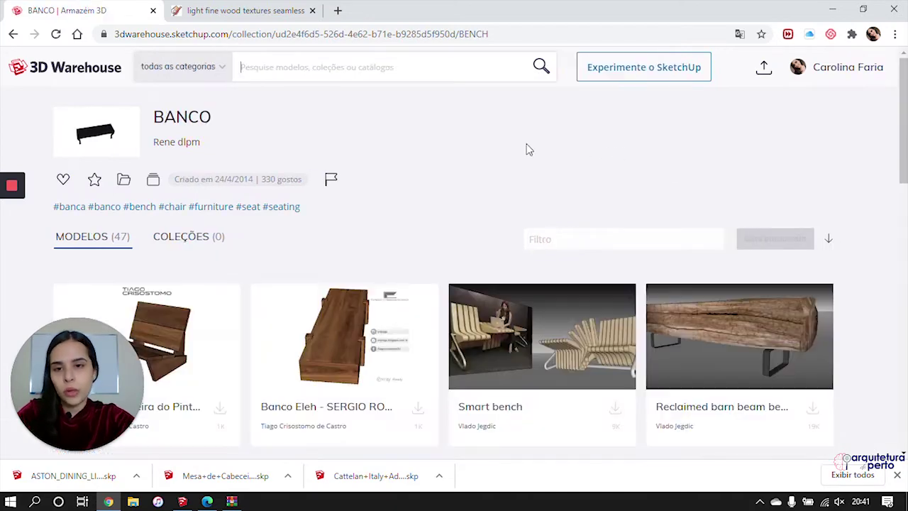
Browse the models in the BANCO collection for a bench suited to the foot of the bed
scroll(472, 177, down, 3)
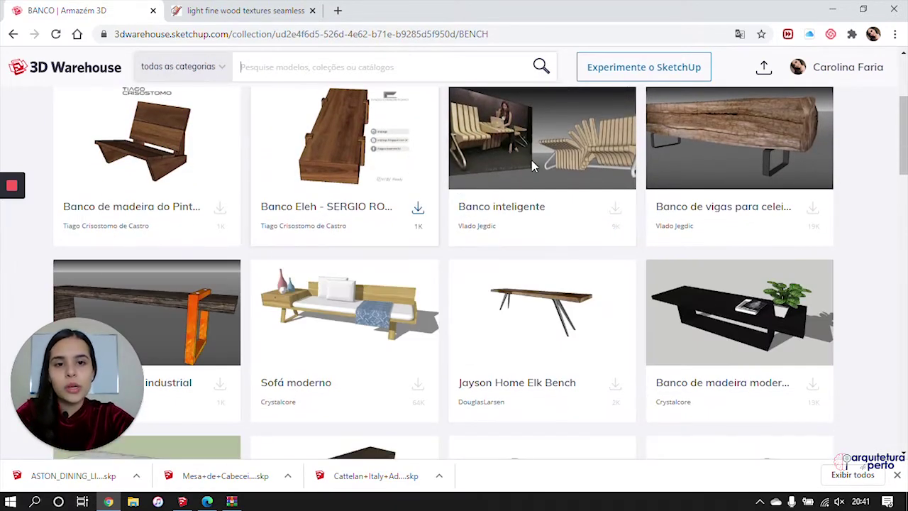
scroll(673, 193, down, 4)
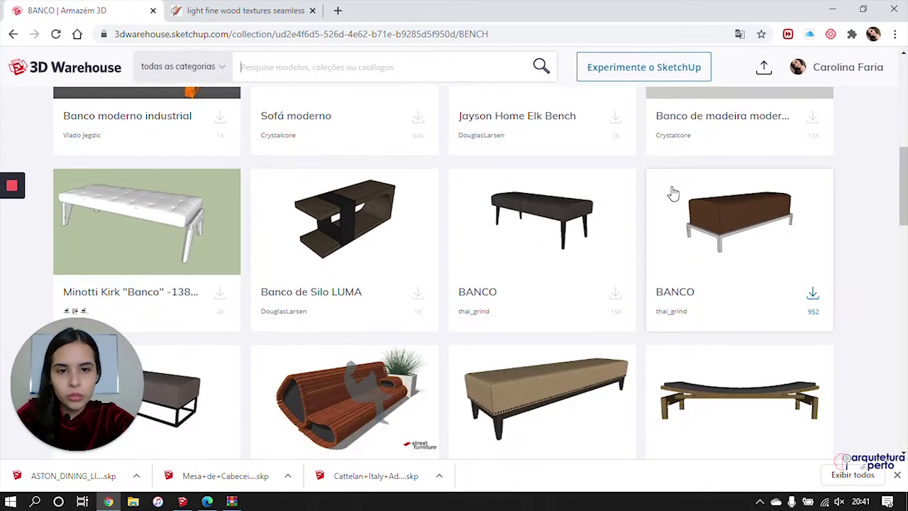
scroll(344, 239, down, 2)
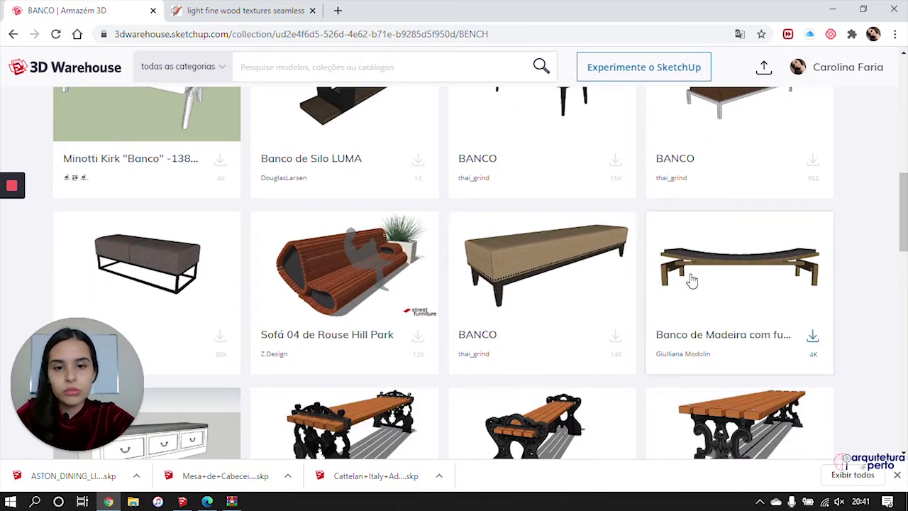
scroll(698, 254, down, 8)
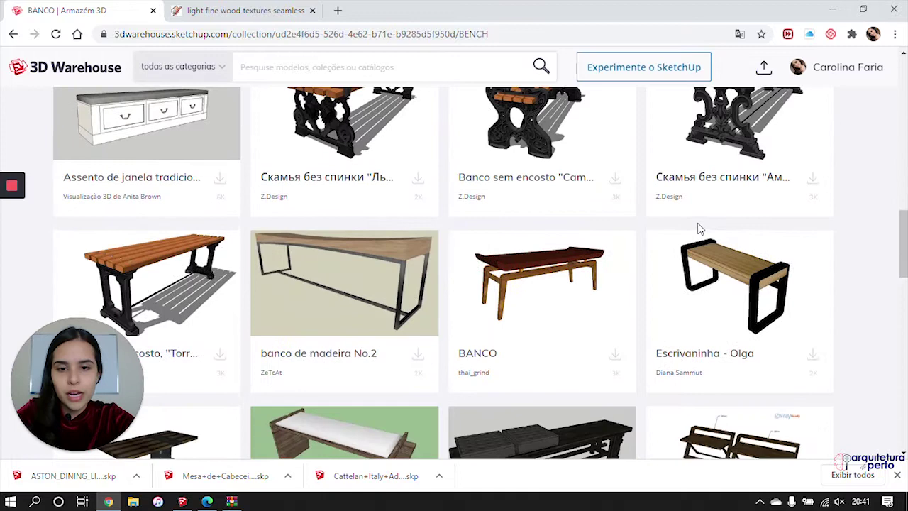
scroll(699, 229, down, 5)
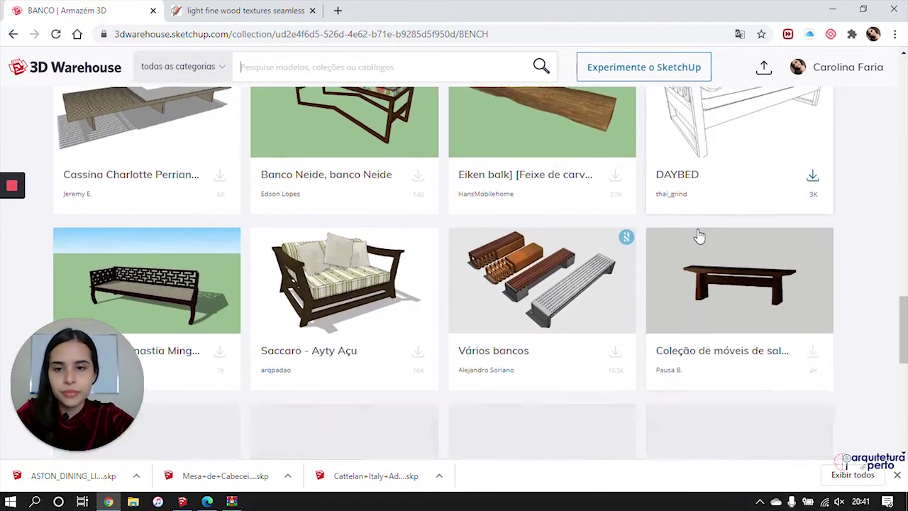
scroll(698, 235, down, 2)
scroll(699, 235, down, 5)
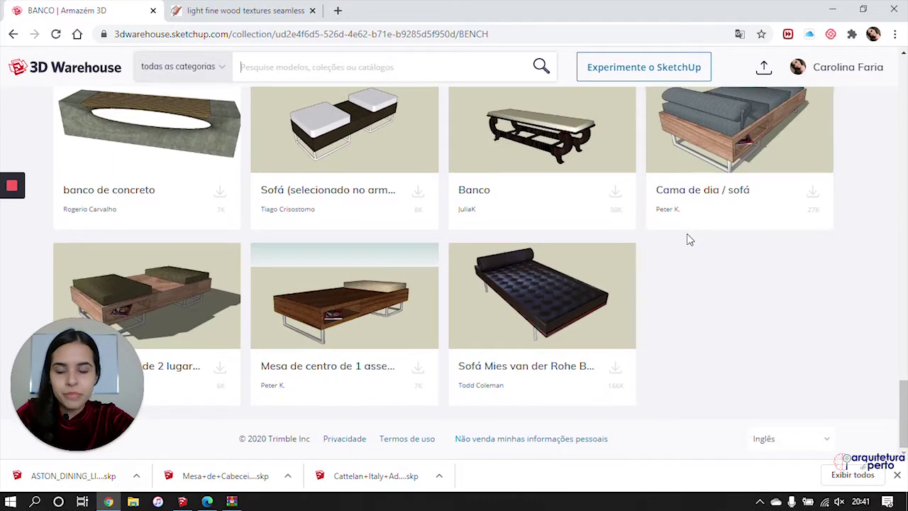
scroll(688, 239, up, 7)
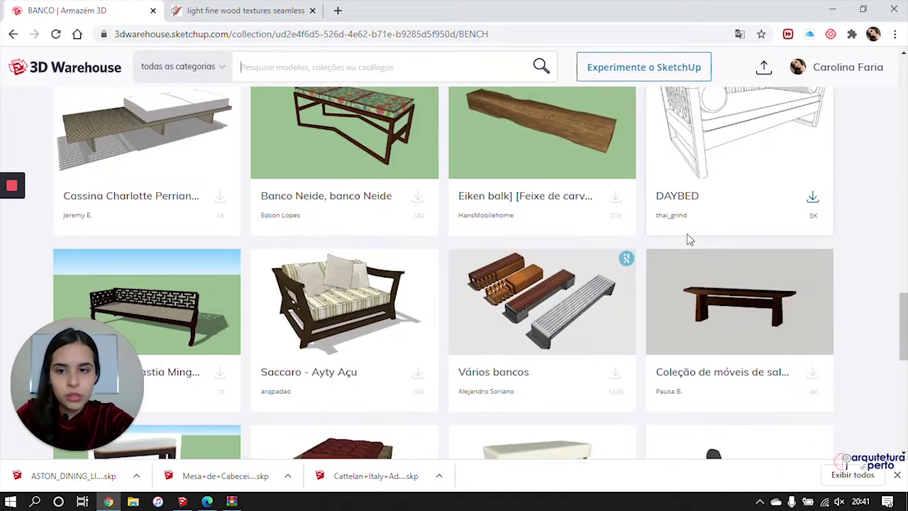
scroll(688, 239, up, 1)
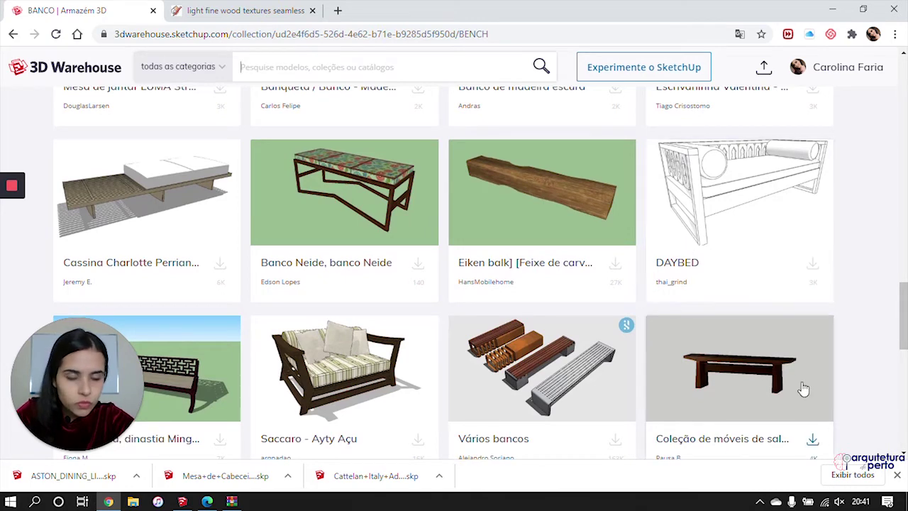
Compare the remaining benches throughout the BANCO collection and settle on one for the foot of the bed
scroll(794, 381, down, 3)
scroll(794, 381, up, 4)
scroll(793, 380, down, 1)
scroll(792, 384, up, 2)
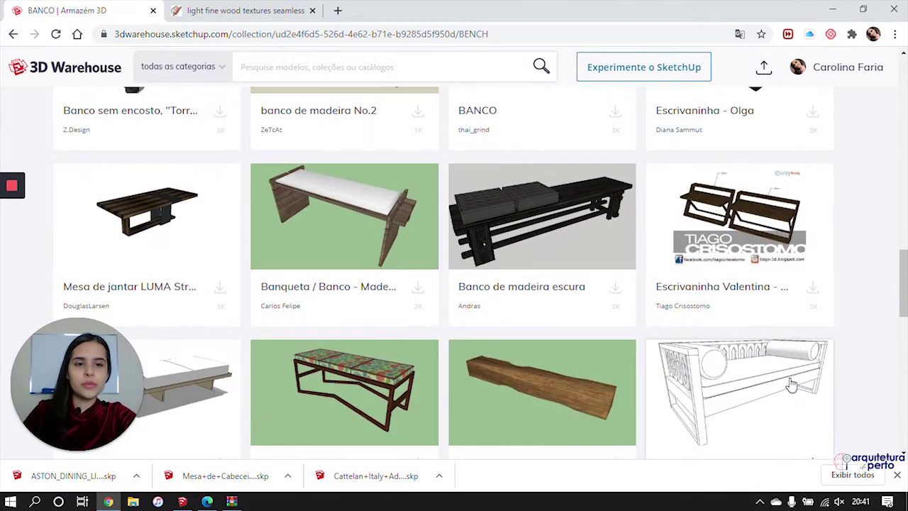
scroll(537, 273, up, 4)
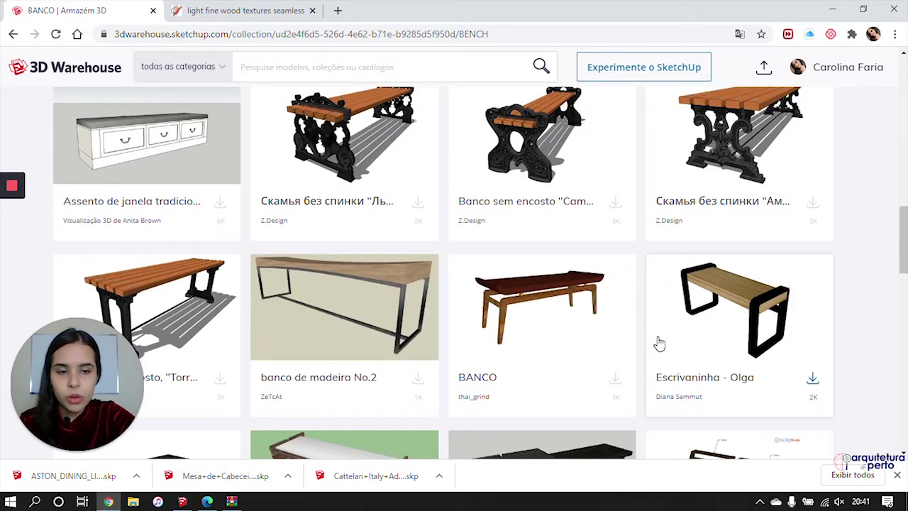
scroll(333, 307, up, 4)
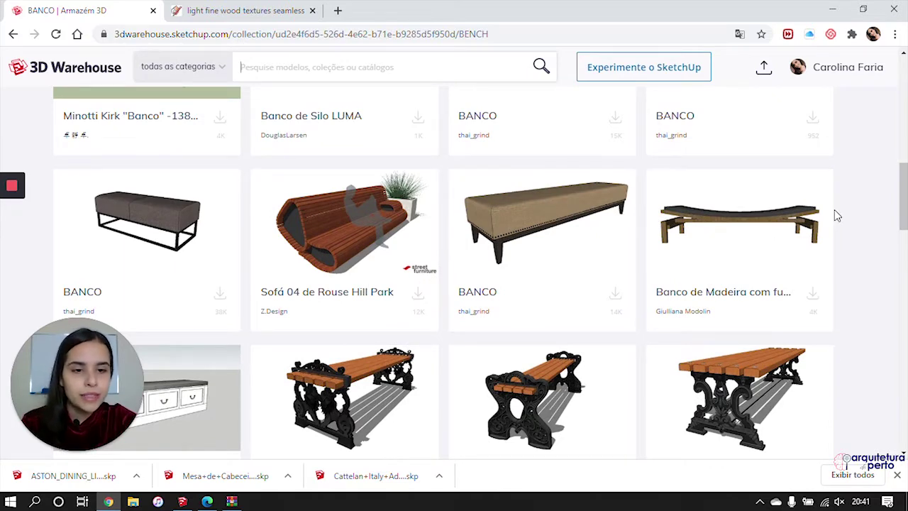
scroll(538, 273, up, 5)
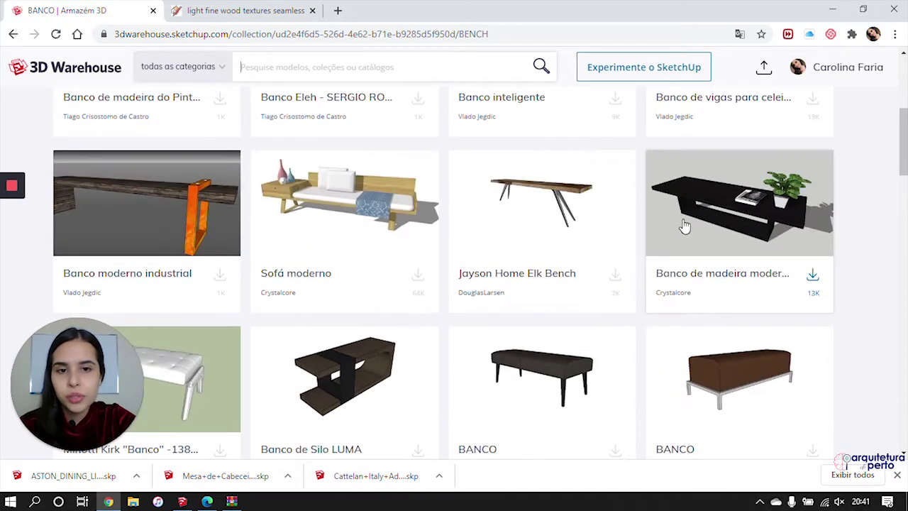
scroll(689, 221, down, 15)
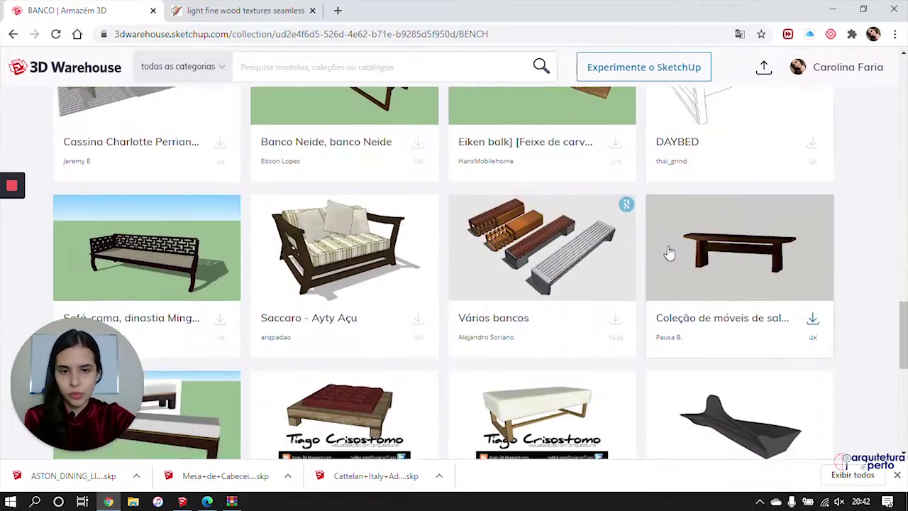
scroll(665, 251, down, 3)
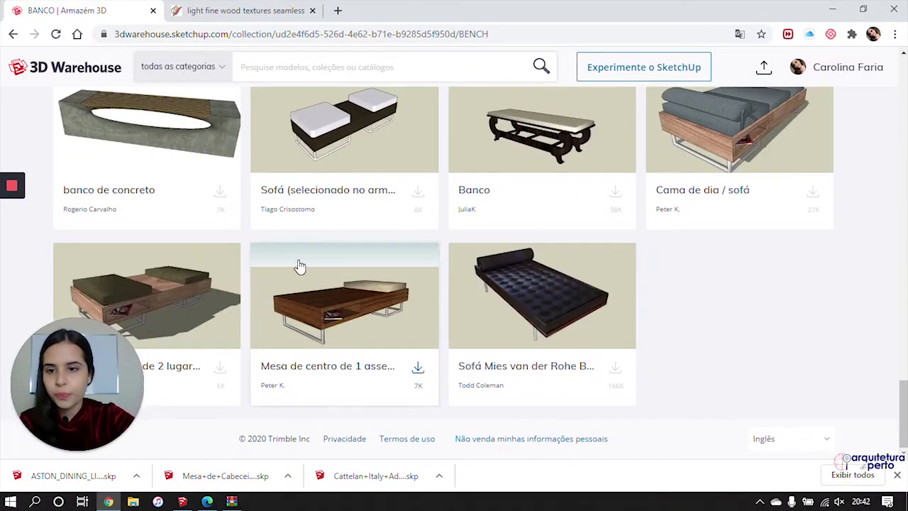
scroll(284, 269, up, 1)
scroll(273, 275, up, 3)
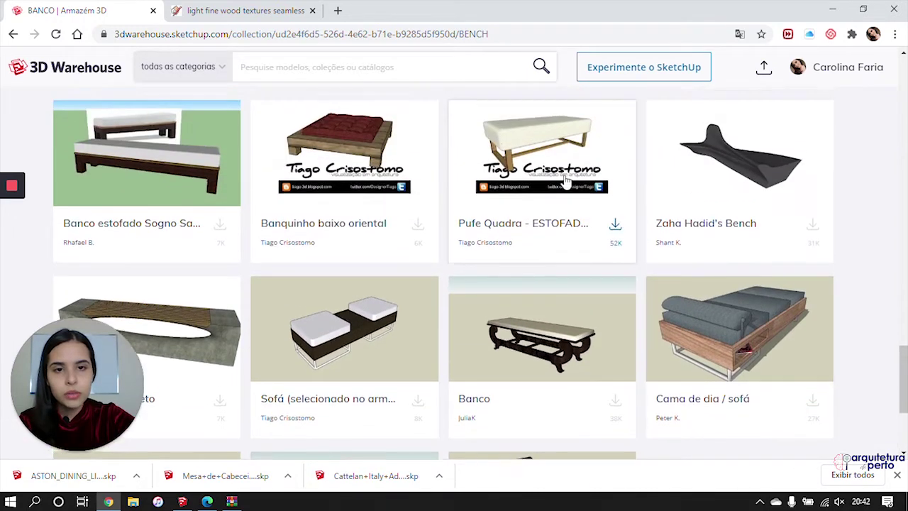
scroll(234, 241, up, 2)
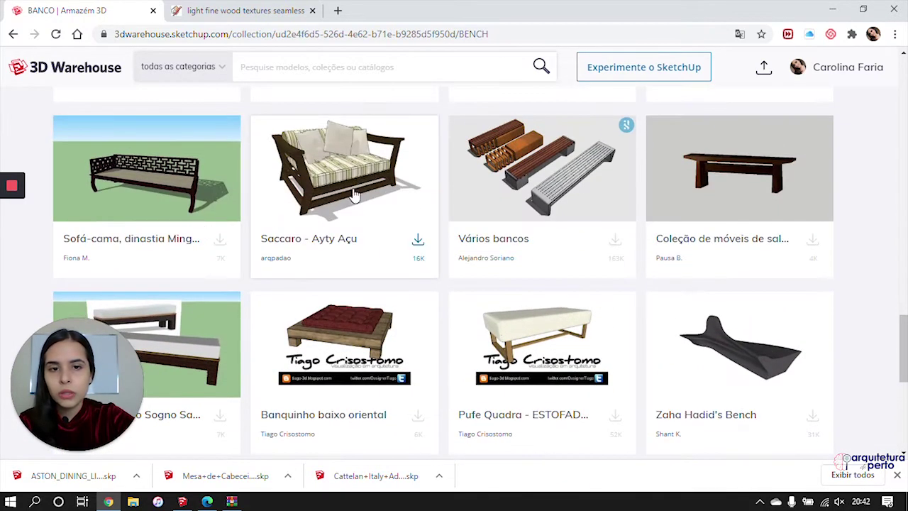
scroll(770, 166, up, 1)
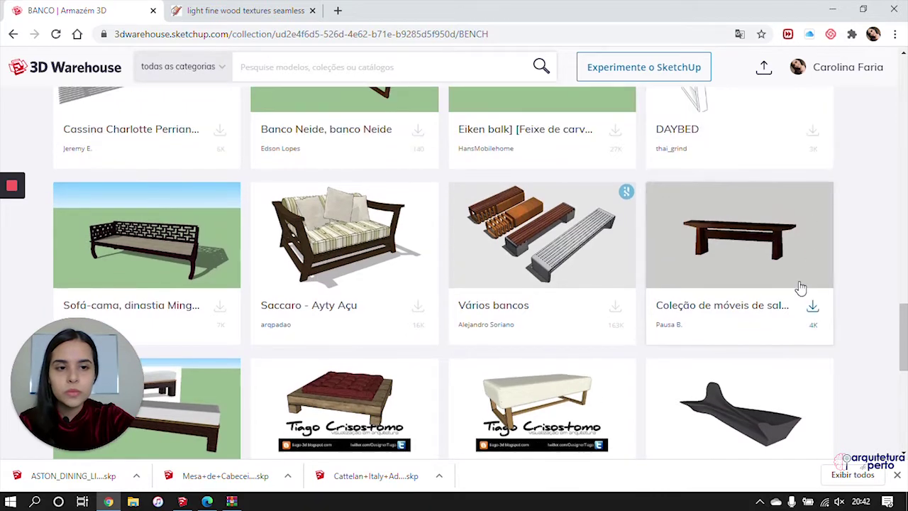
scroll(802, 266, up, 4)
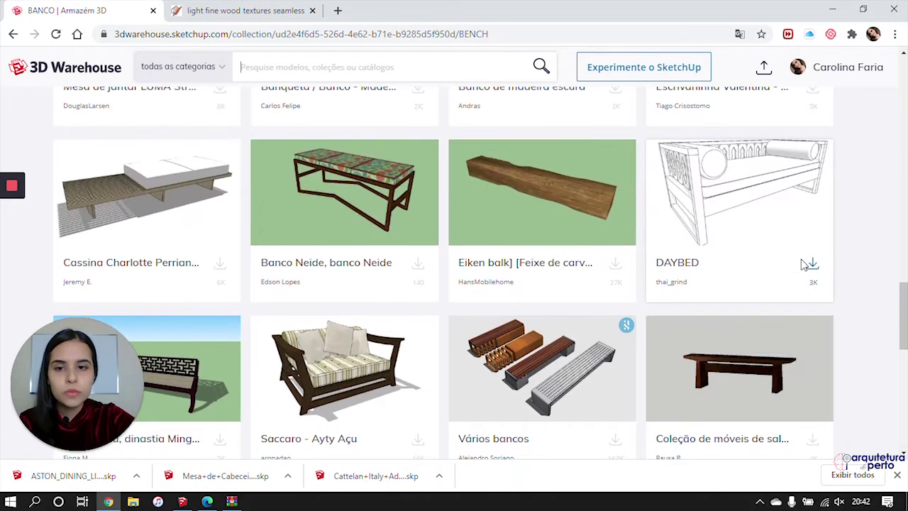
scroll(805, 266, up, 2)
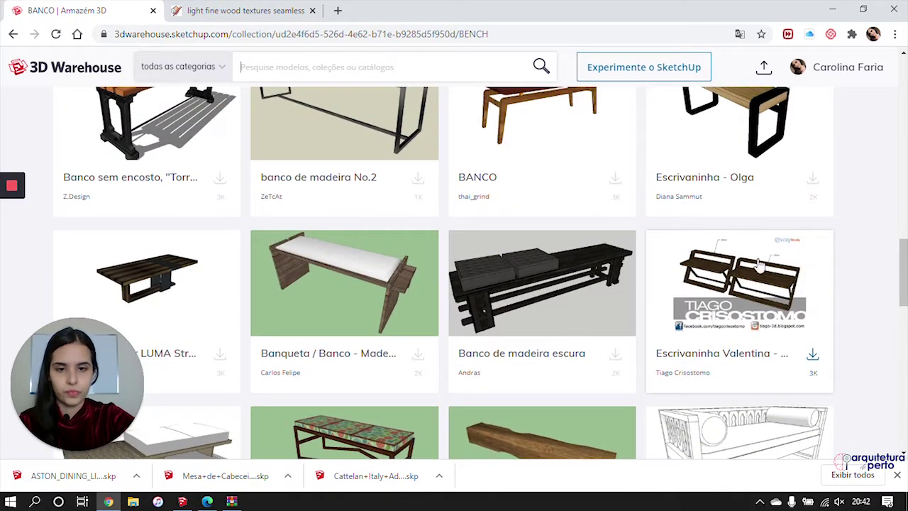
scroll(705, 266, up, 2)
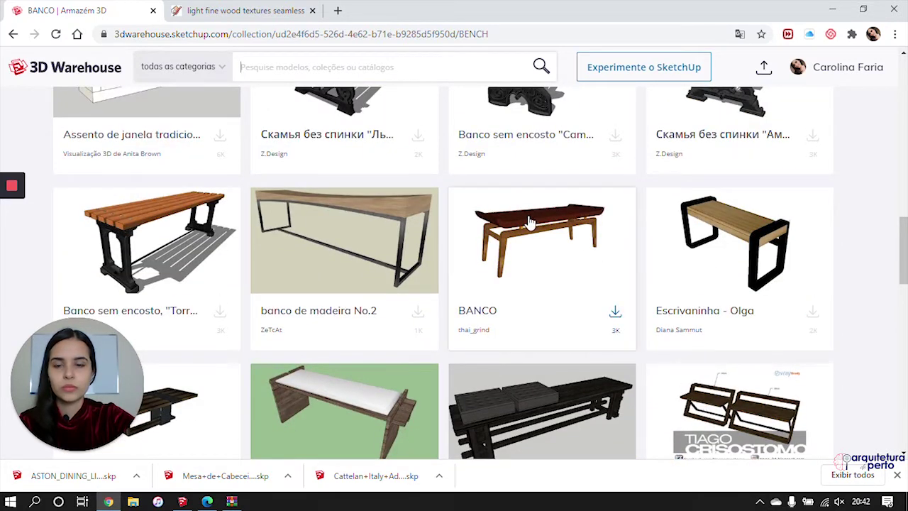
Download the dark red-topped wooden BANCO bench as a SketchUp 2019 model and bring BENCH+11.skp into the bedroom model
click(614, 316)
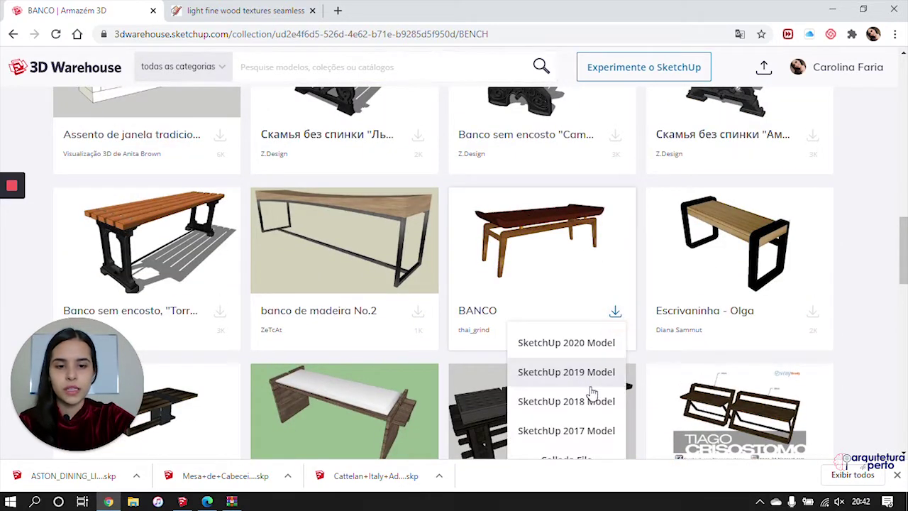
click(584, 373)
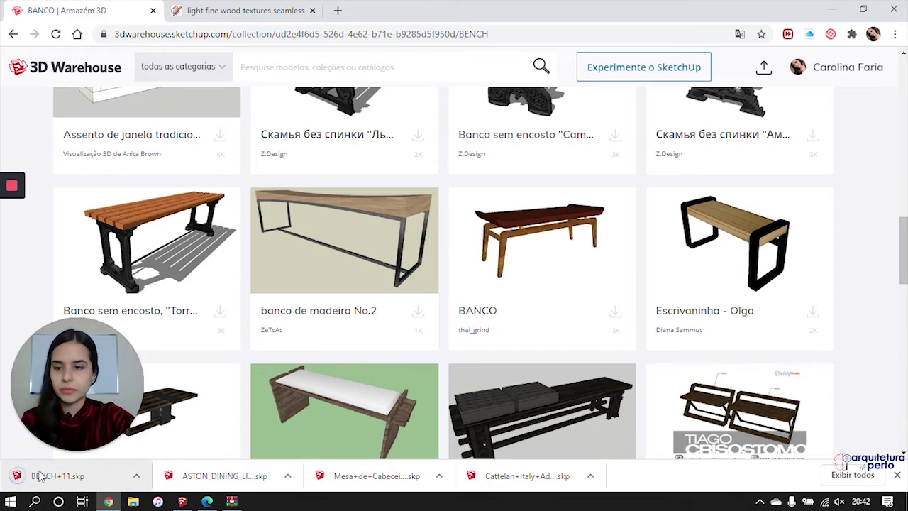
mouse_move(44, 478)
mouse_down()
mouse_move(200, 476)
mouse_move(202, 499)
mouse_move(365, 298)
mouse_up()
middle_drag(550, 232, 218, 227)
scroll(216, 207, up, 5)
scroll(210, 281, up, 3)
middle_drag(211, 281, 364, 128)
middle_drag(221, 334, 440, 114)
middle_drag(565, 95, 405, 315)
scroll(404, 313, down, 3)
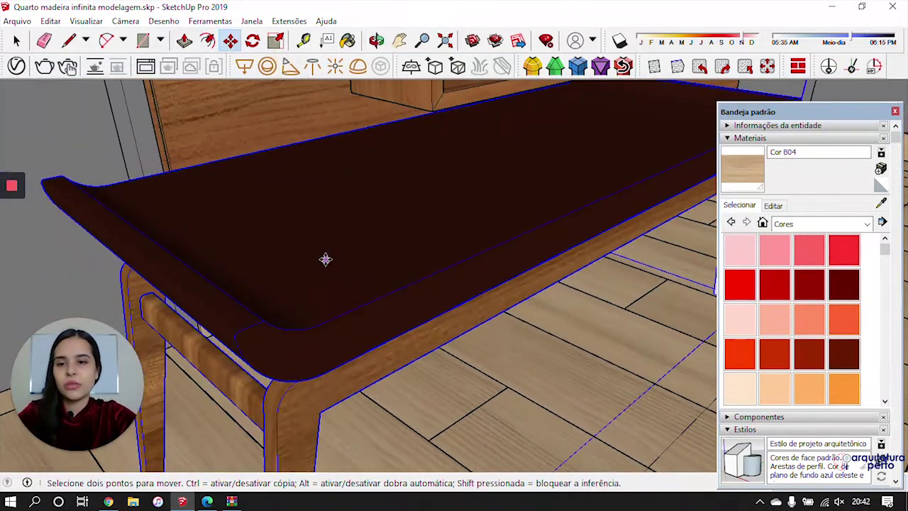
Move the imported bench across the floor so it sits against the foot of the bed
middle_drag(324, 258, 228, 282)
key(space)
middle_drag(190, 186, 438, 275)
scroll(438, 275, down, 3)
middle_drag(521, 229, 350, 233)
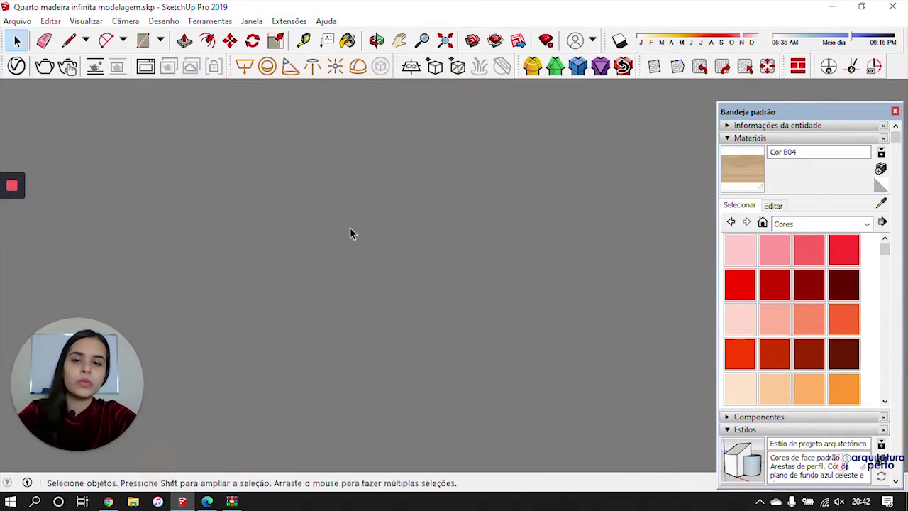
scroll(326, 236, up, 2)
scroll(225, 287, up, 2)
middle_drag(227, 287, 423, 306)
scroll(529, 245, down, 5)
click(424, 306)
key(m)
click(453, 340)
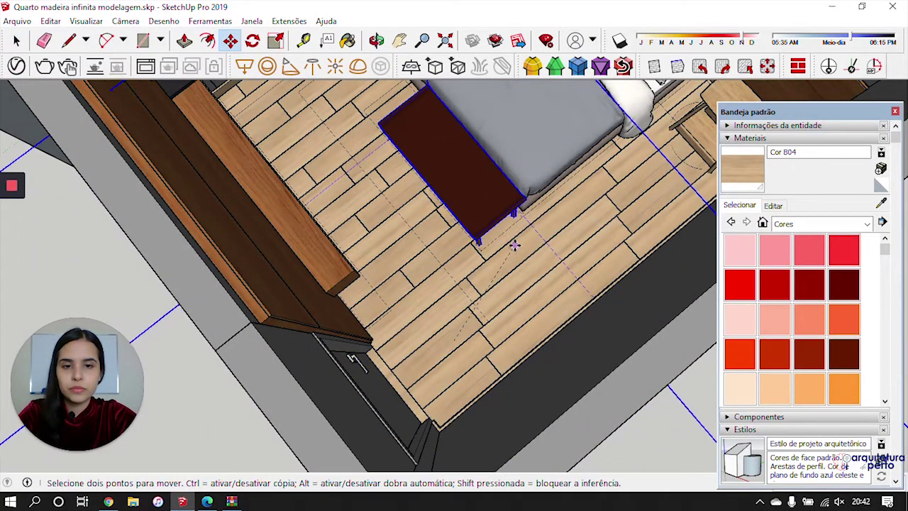
click(516, 247)
middle_drag(318, 215, 608, 176)
middle_drag(308, 334, 496, 238)
middle_drag(342, 333, 469, 264)
key(s)
scroll(468, 264, down, 10)
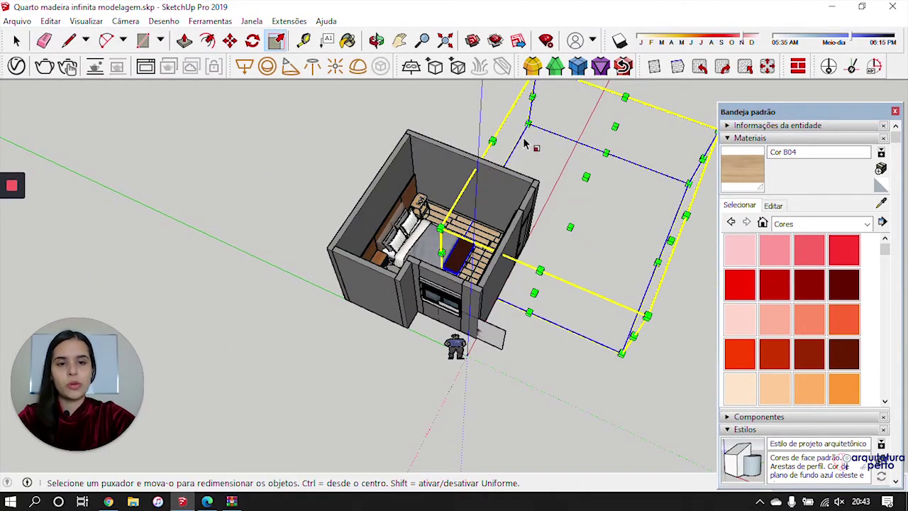
scroll(678, 186, up, 3)
scroll(417, 307, up, 3)
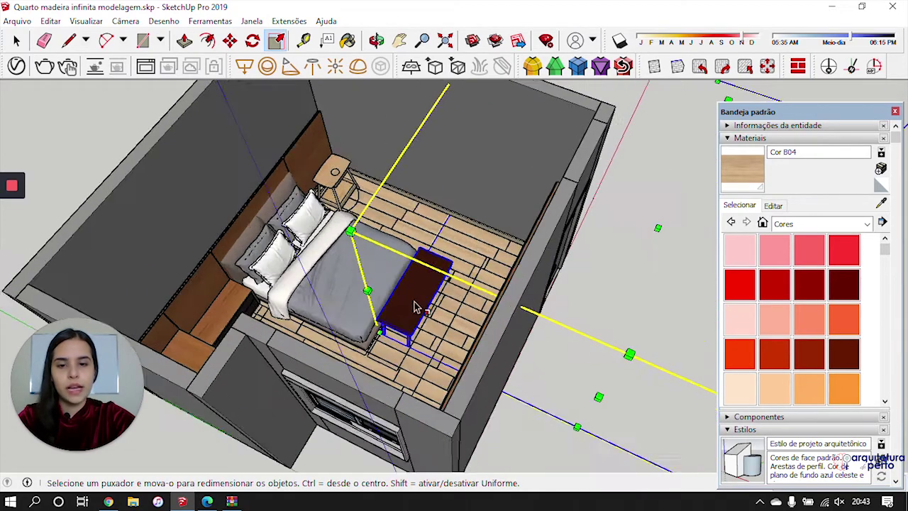
key(space)
Explode the imported bench component and delete its stray geometry outside the room
right_click(416, 301)
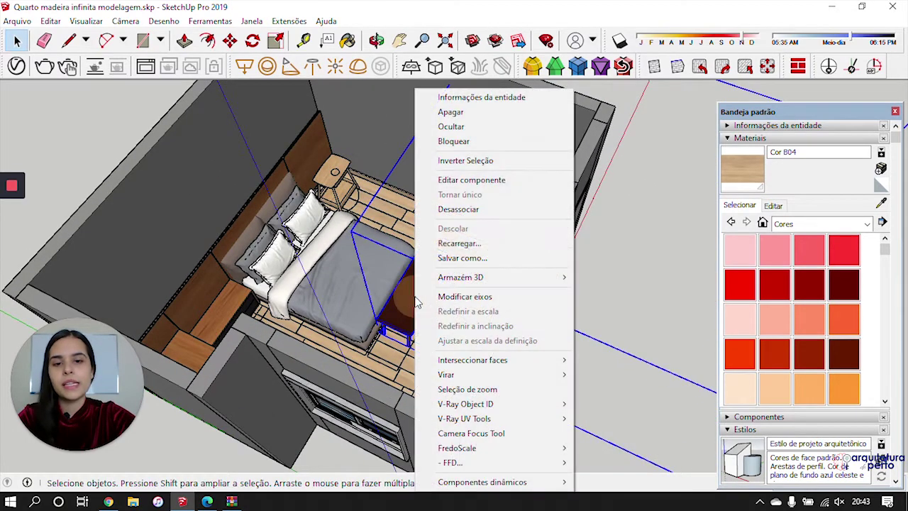
click(457, 206)
scroll(560, 312, down, 4)
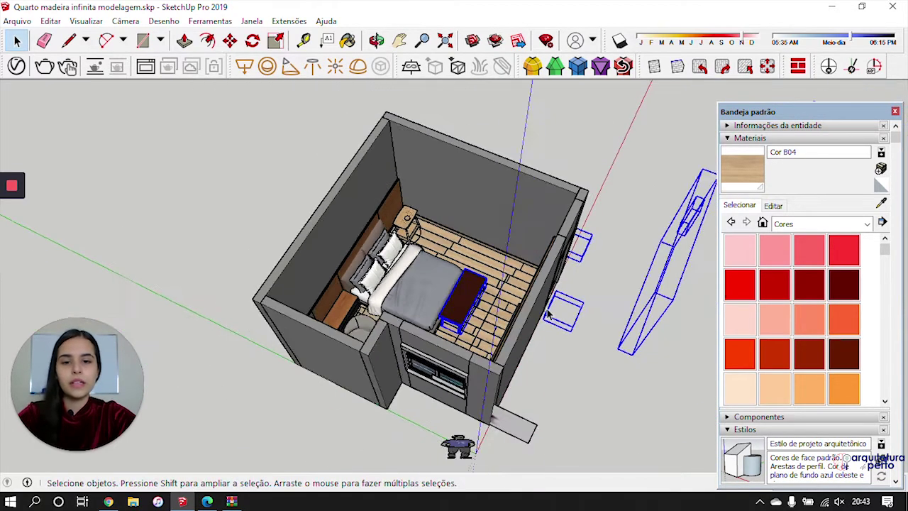
middle_drag(561, 307, 594, 267)
key(Delete)
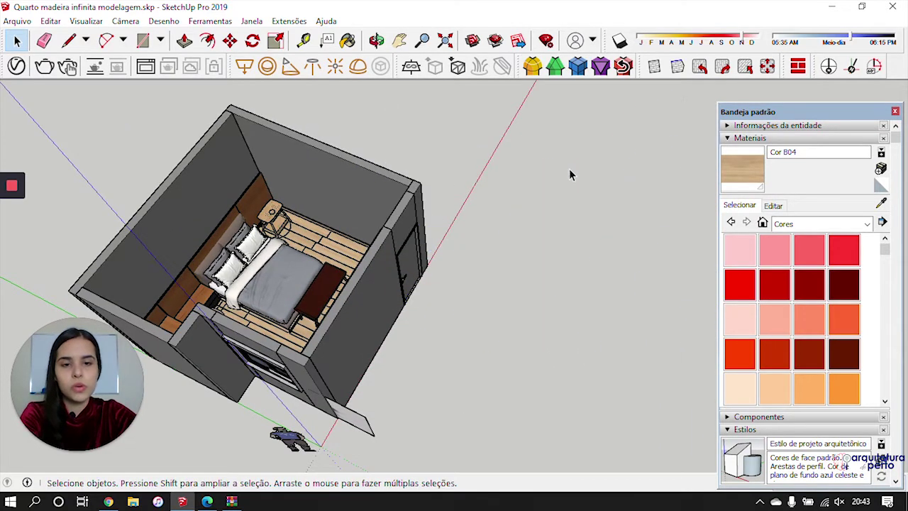
Scale the bench lengthwise to roughly match the width of the bed
scroll(319, 303, up, 5)
click(320, 304)
scroll(314, 334, down, 1)
key(s)
drag(283, 358, 263, 395)
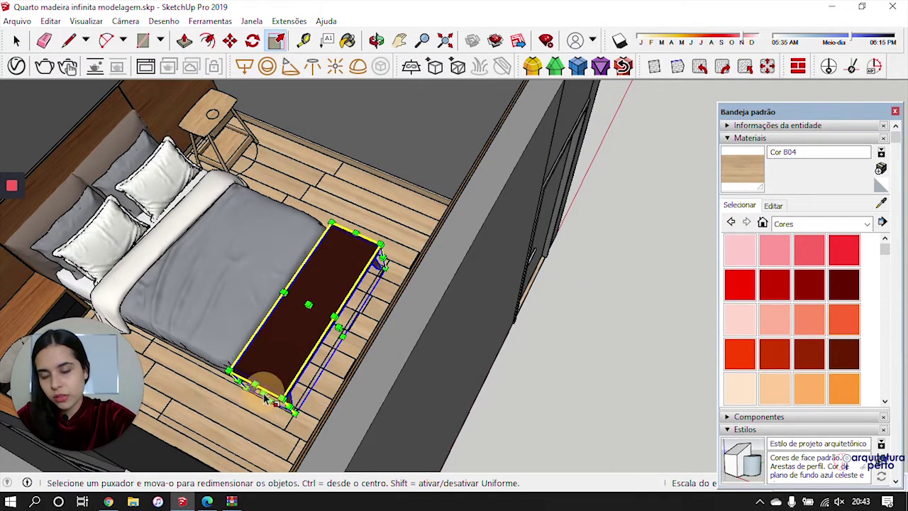
key(space)
middle_drag(468, 218, 195, 297)
scroll(472, 122, up, 5)
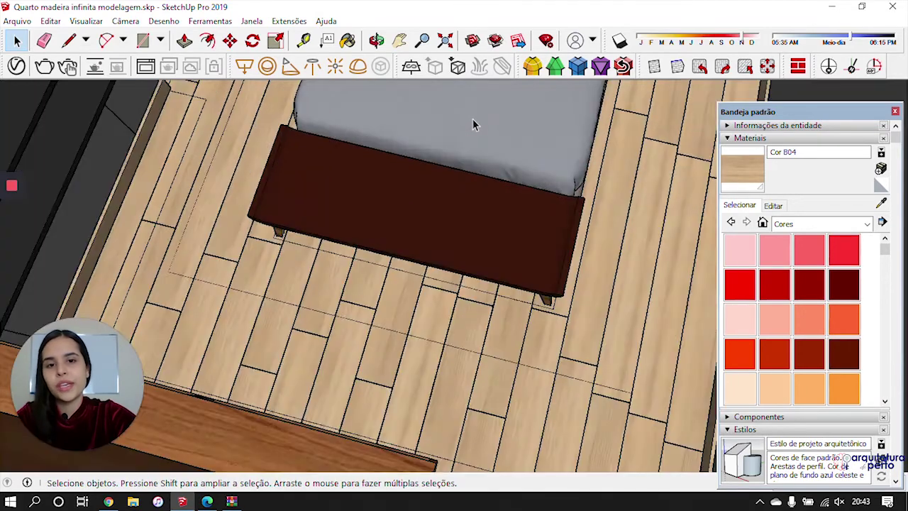
Delete the dark red bench from the foot of the bed
scroll(518, 209, up, 2)
scroll(573, 268, down, 4)
middle_drag(573, 268, 476, 205)
click(477, 205)
key(Delete)
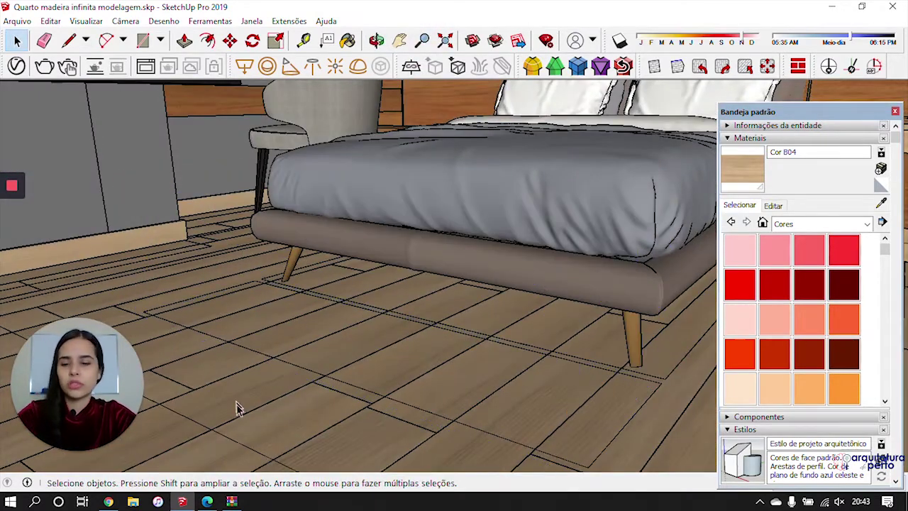
Return to 3D Warehouse in Chrome and look through the BENCH collection again for a replacement bench
click(114, 502)
scroll(665, 174, up, 10)
scroll(695, 173, up, 3)
scroll(695, 173, down, 4)
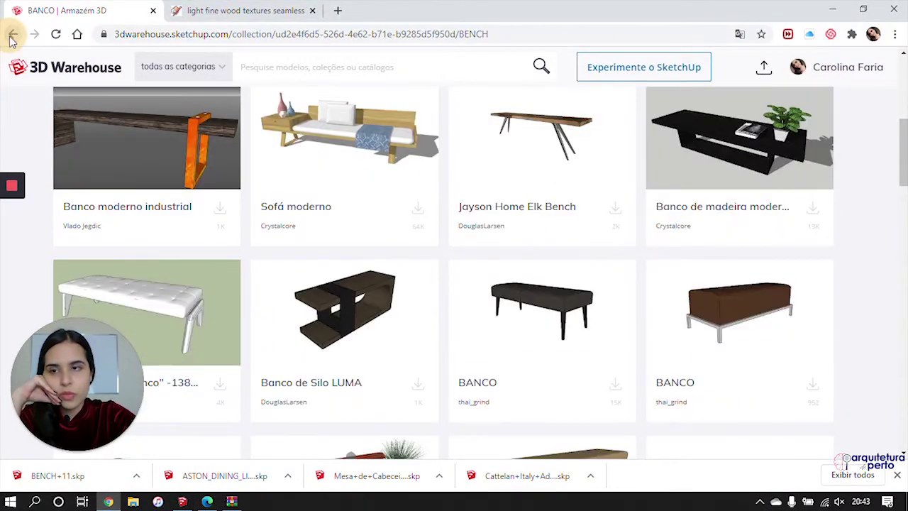
click(12, 35)
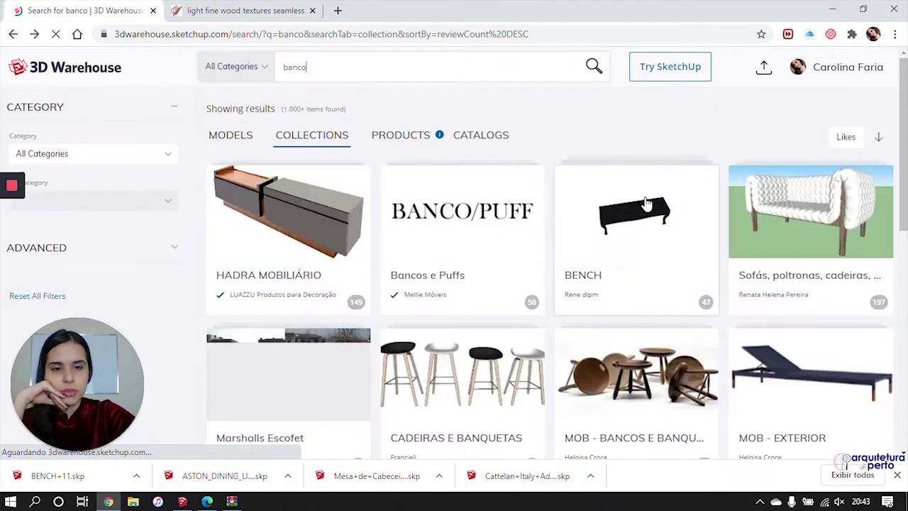
scroll(721, 215, down, 2)
click(644, 116)
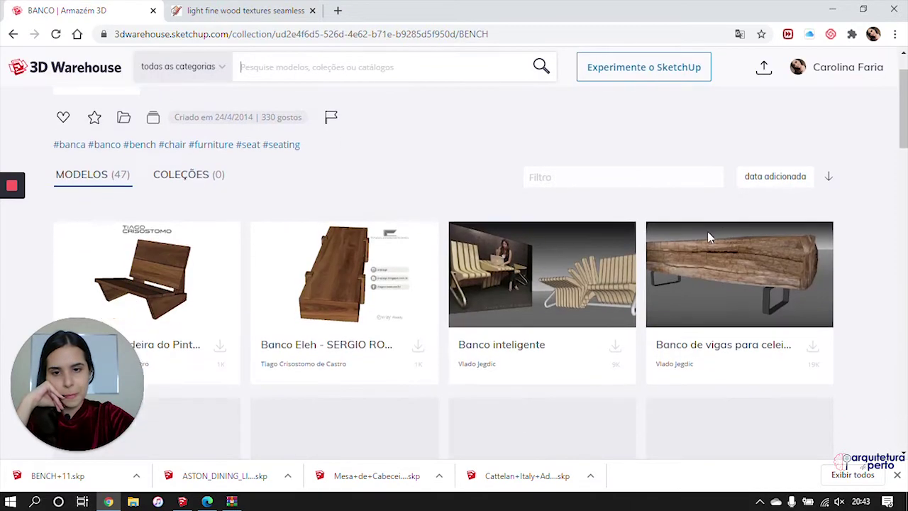
scroll(709, 234, down, 3)
scroll(709, 239, down, 5)
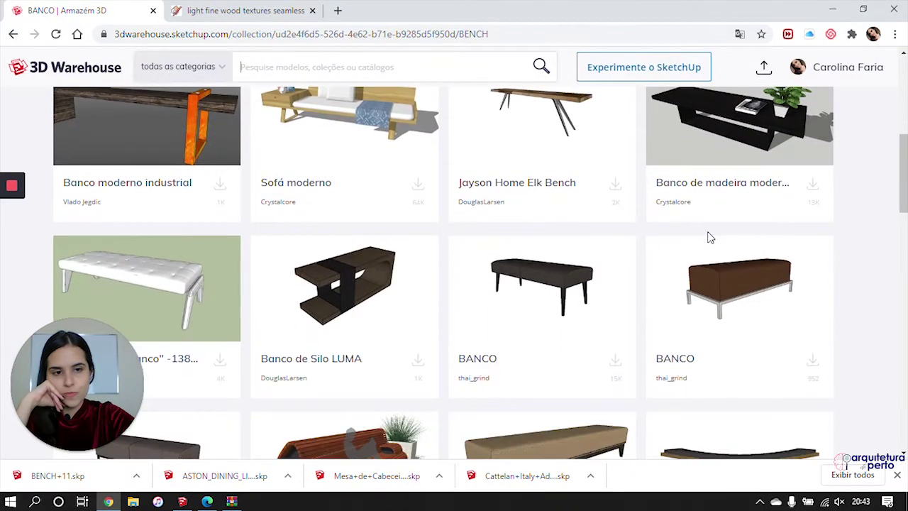
scroll(708, 239, down, 3)
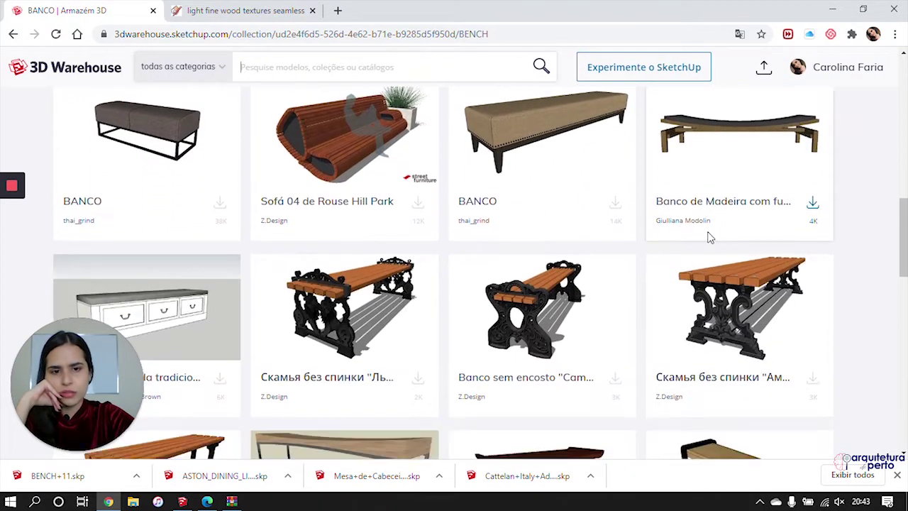
scroll(708, 239, down, 2)
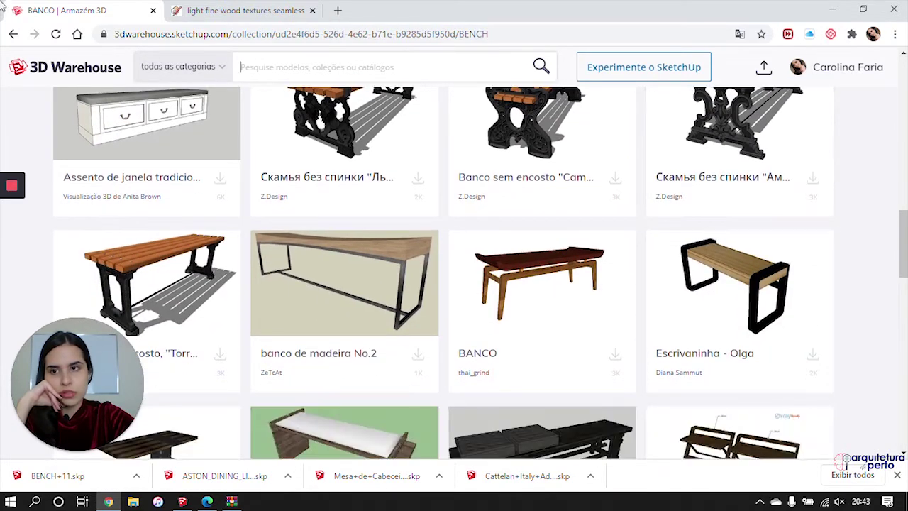
Go back to the "banco" collection results and open the Mobiliário | Puffs e Bancos collection
click(11, 33)
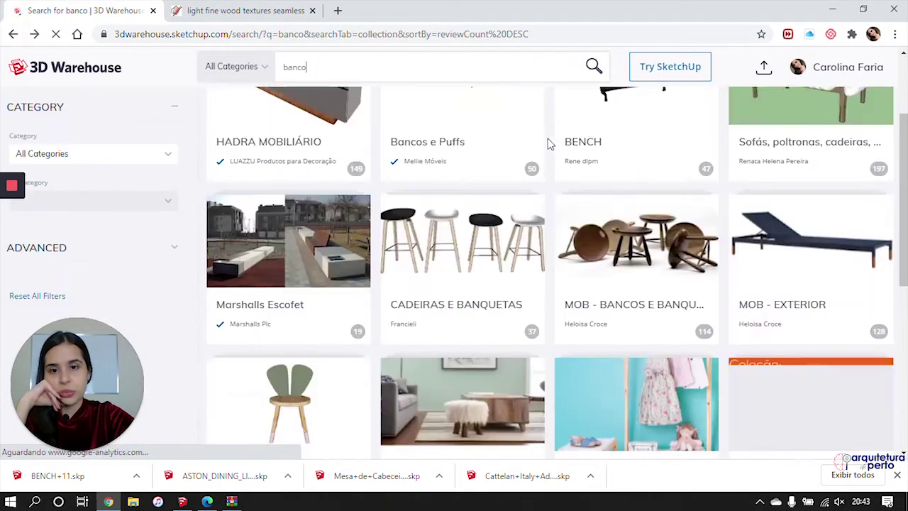
scroll(546, 134, down, 3)
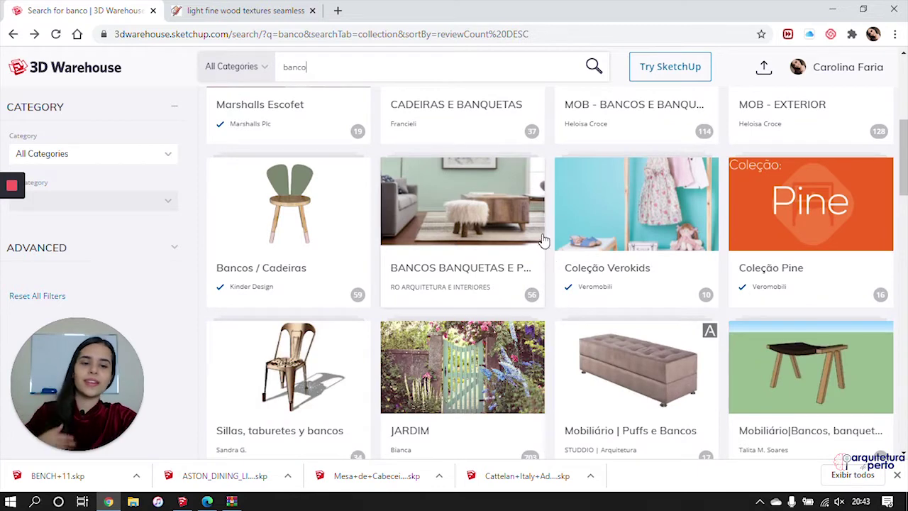
scroll(543, 241, down, 3)
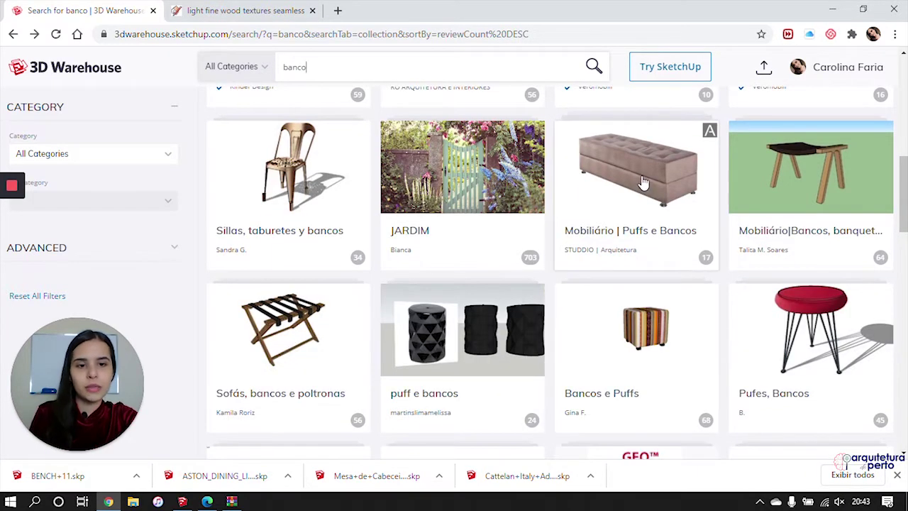
click(643, 182)
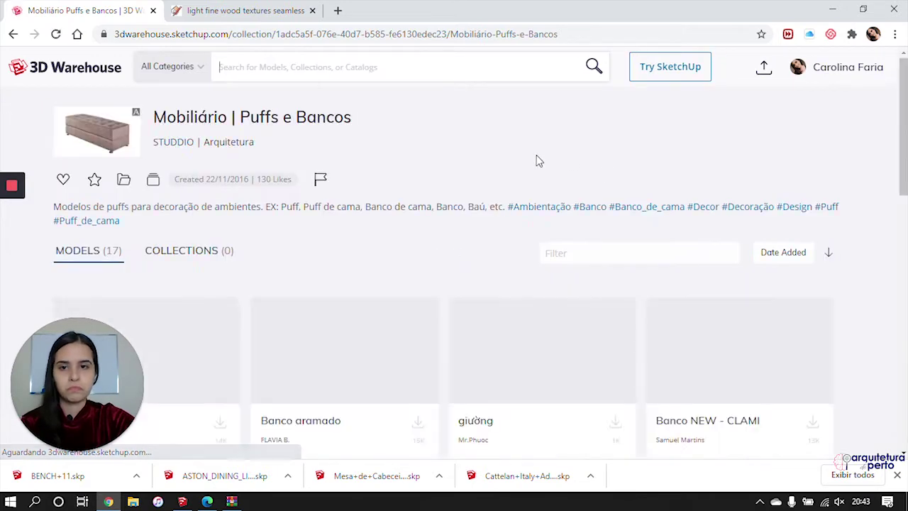
Look through the Puffs e Bancos models and download CB-511 Ottoman Walnut as a SketchUp 2019 Model
scroll(539, 160, down, 2)
scroll(614, 217, down, 3)
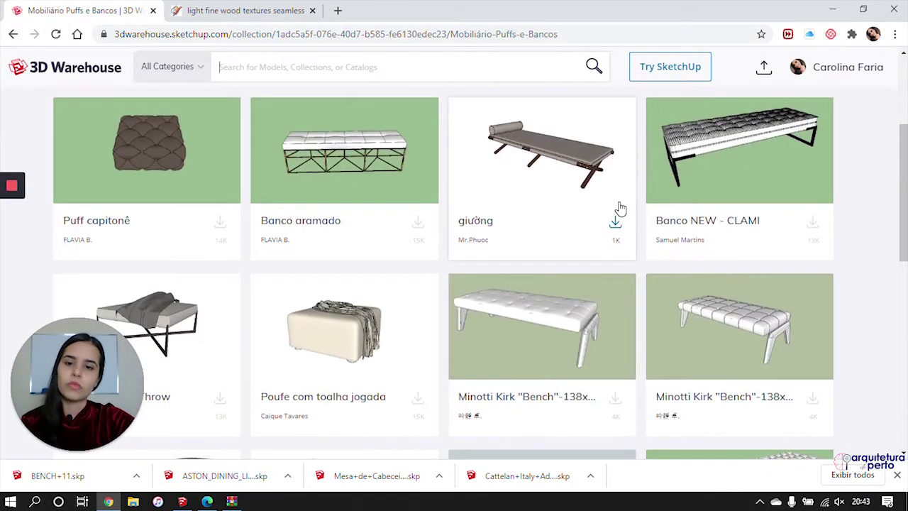
scroll(576, 234, down, 5)
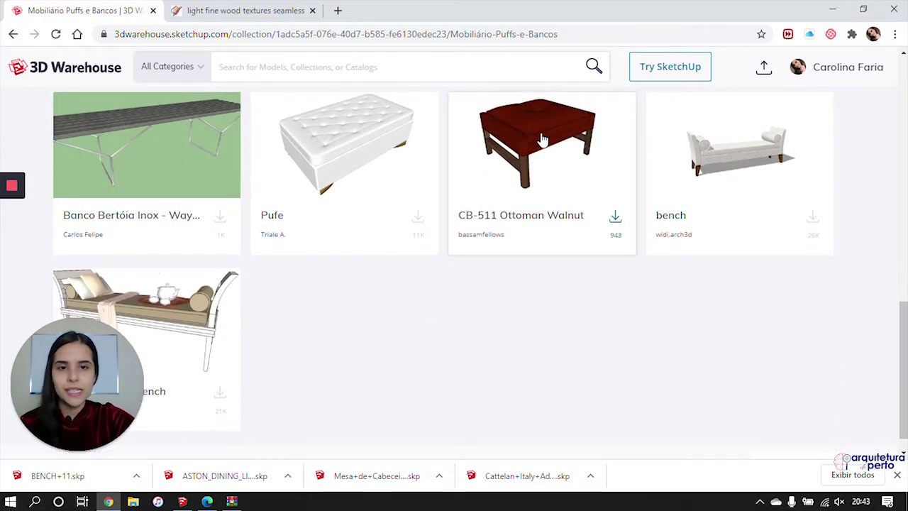
click(615, 219)
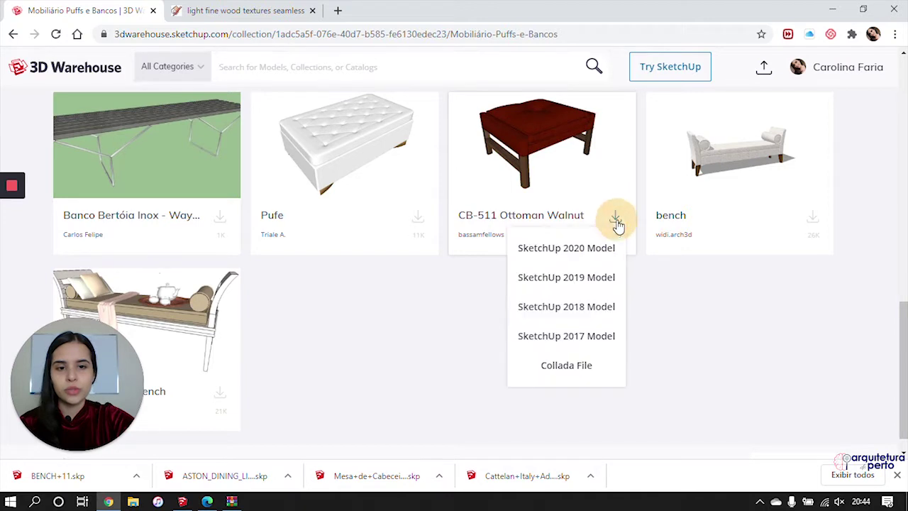
click(573, 279)
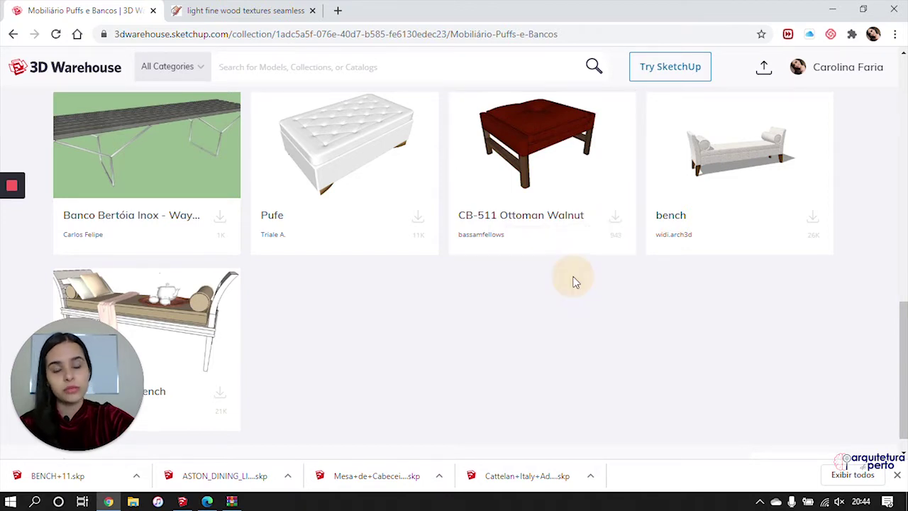
scroll(830, 379, down, 1)
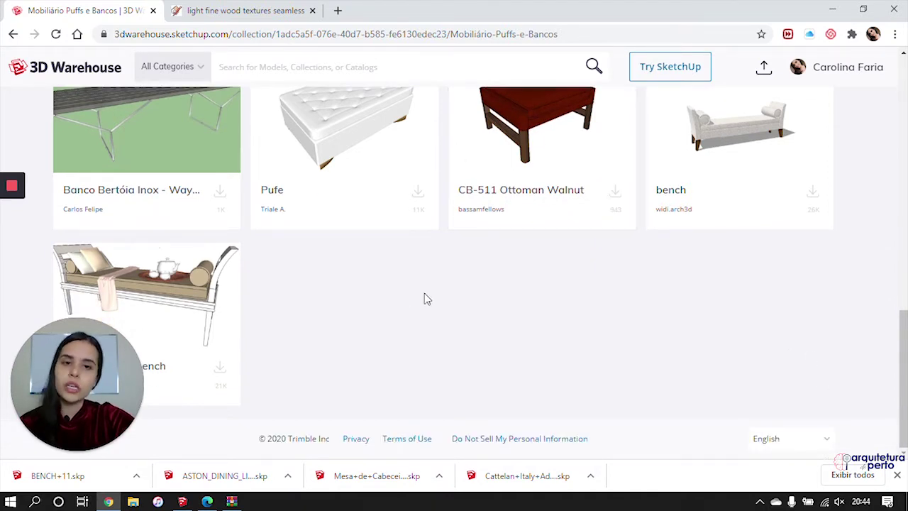
scroll(472, 192, up, 1)
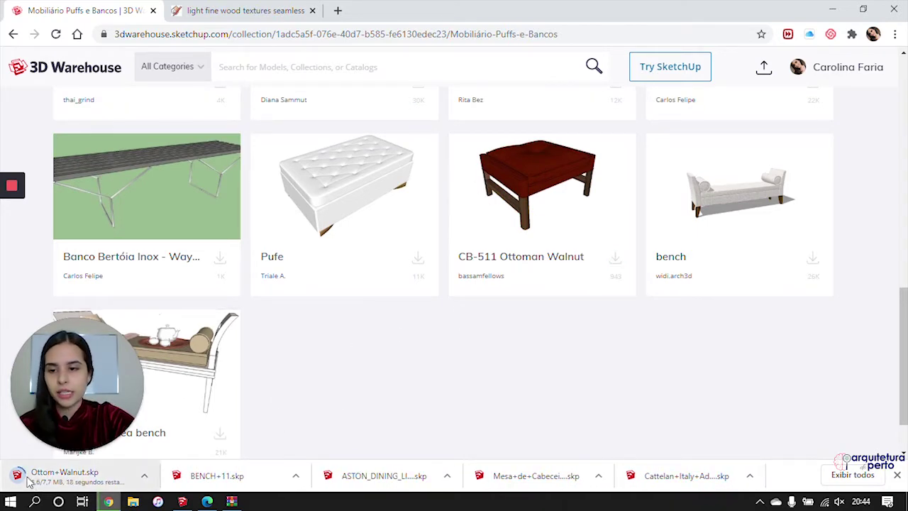
scroll(404, 268, up, 12)
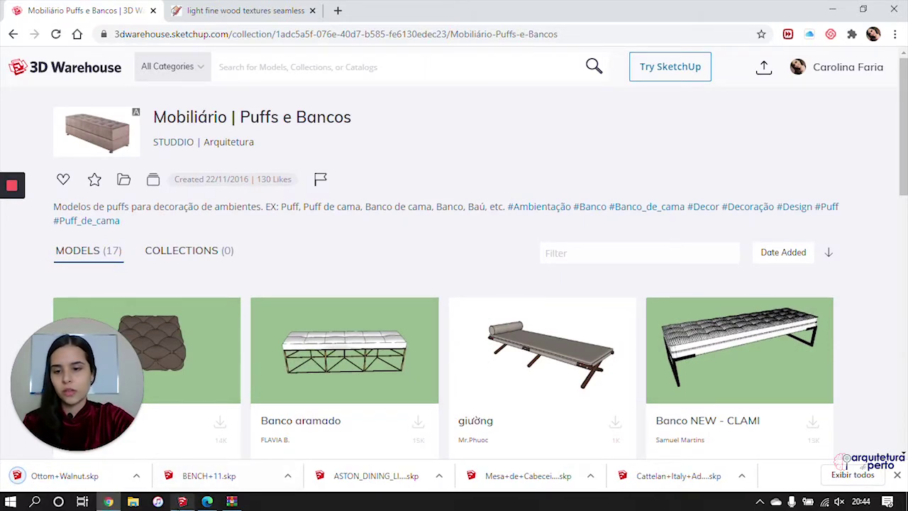
Import the downloaded Ottom+Walnut.skp into the SketchUp bedroom model and place it on the floor at the foot of the bed
click(182, 501)
mouse_move(446, 190)
middle_down()
mouse_move(422, 259)
mouse_move(419, 328)
mouse_move(480, 401)
mouse_move(426, 290)
mouse_move(294, 439)
middle_up()
scroll(419, 328, down, 3)
click(108, 501)
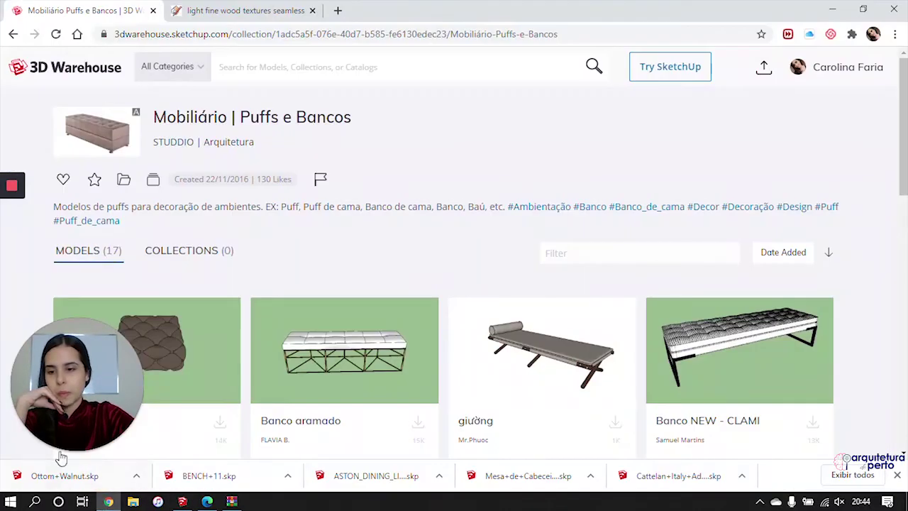
mouse_move(65, 477)
mouse_down()
mouse_move(218, 500)
mouse_move(195, 468)
mouse_move(330, 319)
mouse_up()
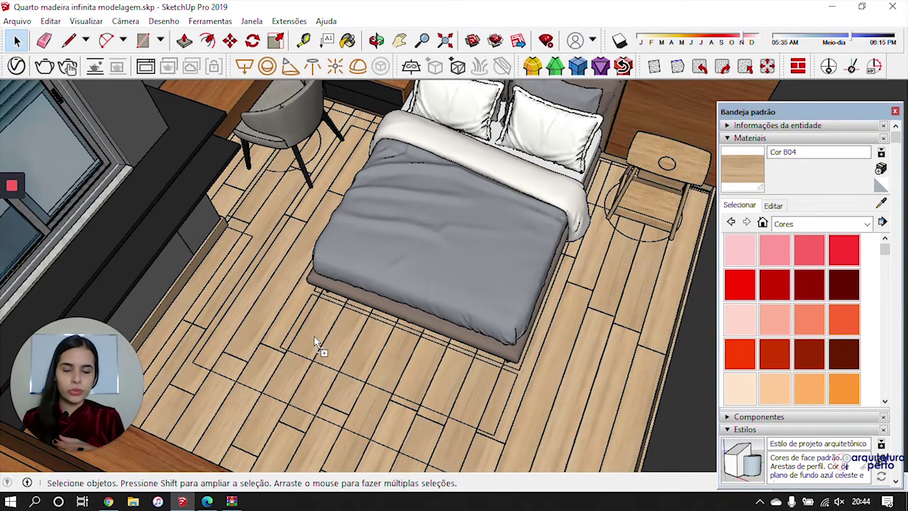
drag(316, 342, 314, 336)
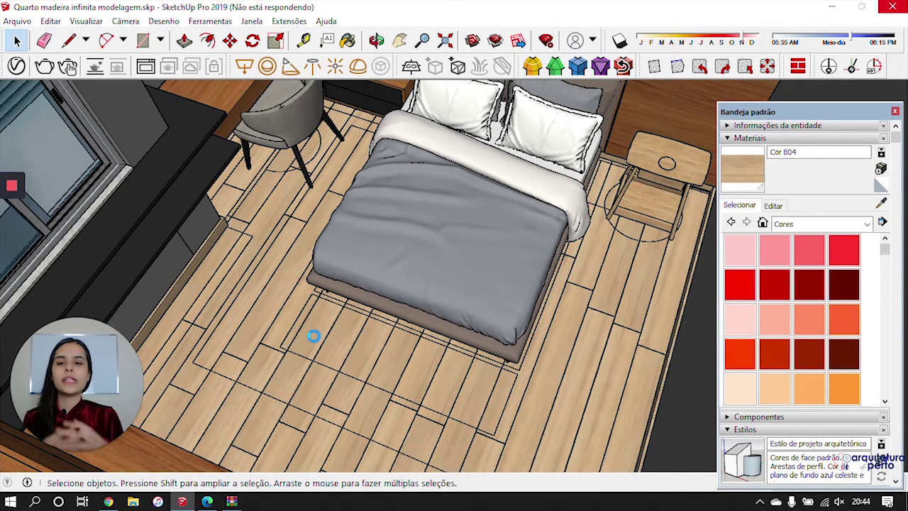
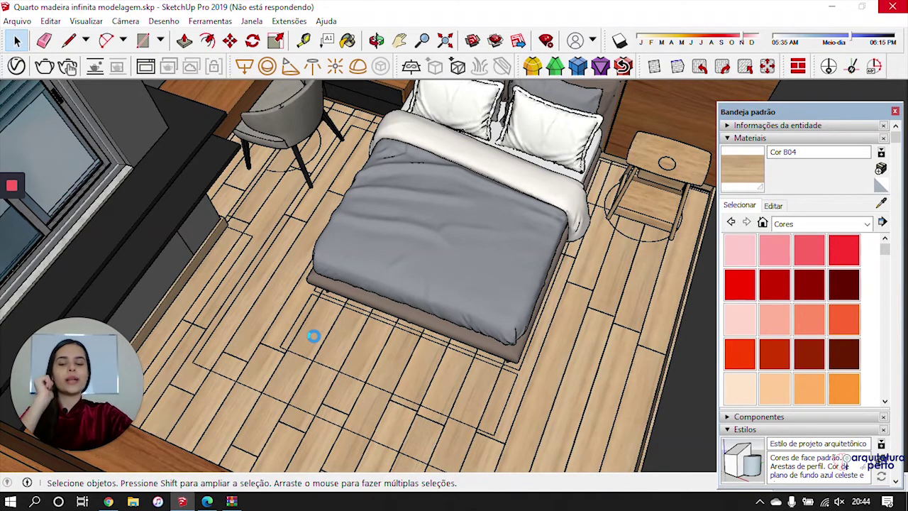
mouse_move(14, 242)
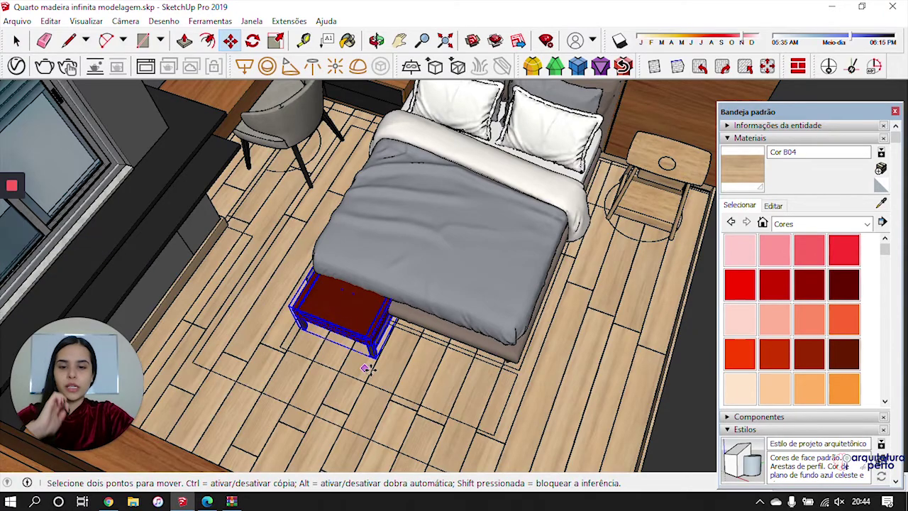
Select the ottoman and sample the wood material from its lower side rail
scroll(362, 365, up, 5)
middle_drag(316, 399, 365, 333)
key(space)
click(365, 333)
scroll(428, 189, up, 5)
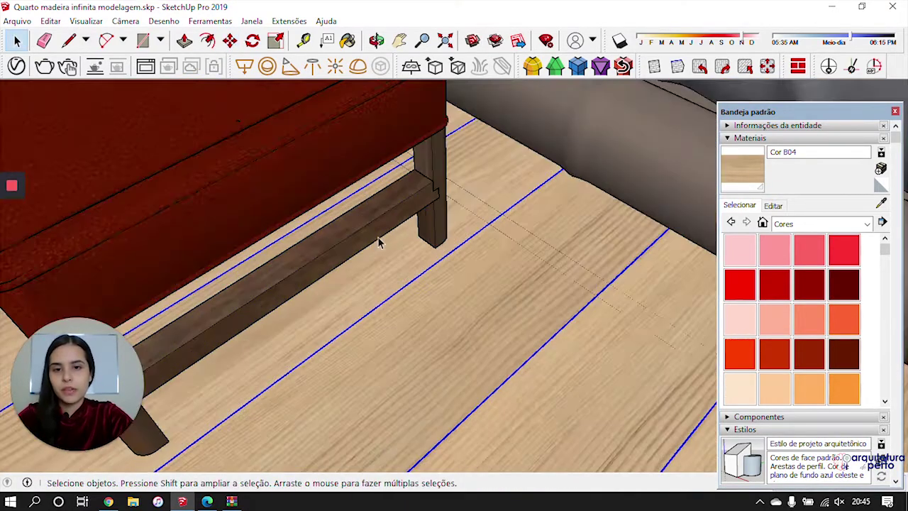
middle_drag(430, 182, 312, 371)
scroll(404, 401, up, 3)
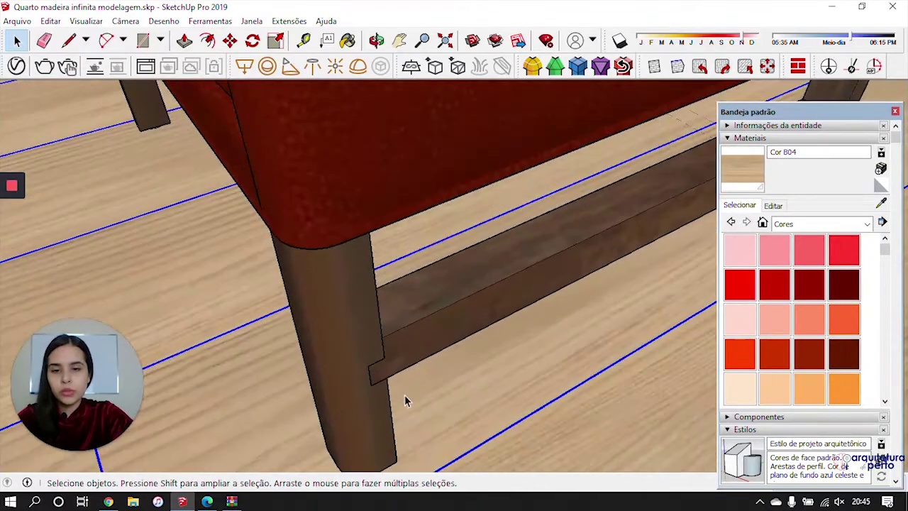
scroll(404, 401, up, 3)
middle_drag(401, 365, 468, 274)
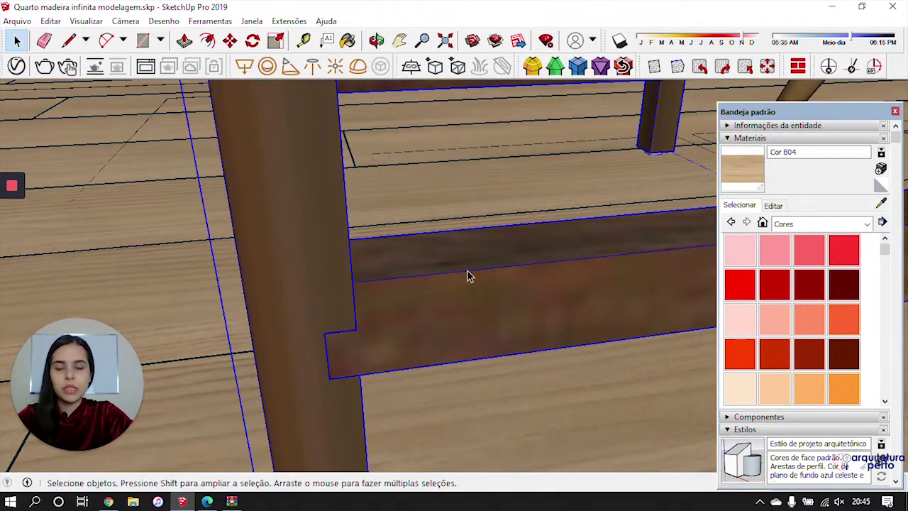
scroll(467, 274, down, 3)
middle_drag(288, 262, 348, 286)
scroll(412, 302, down, 2)
click(882, 205)
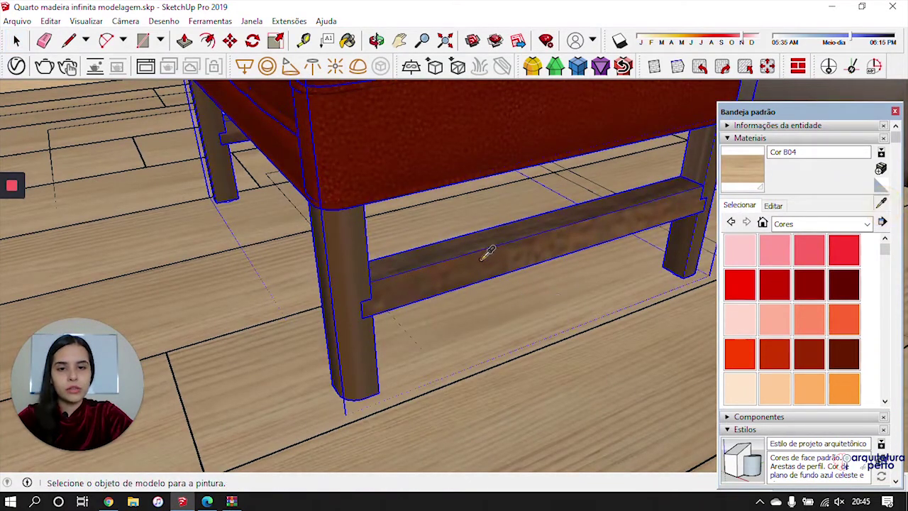
click(484, 257)
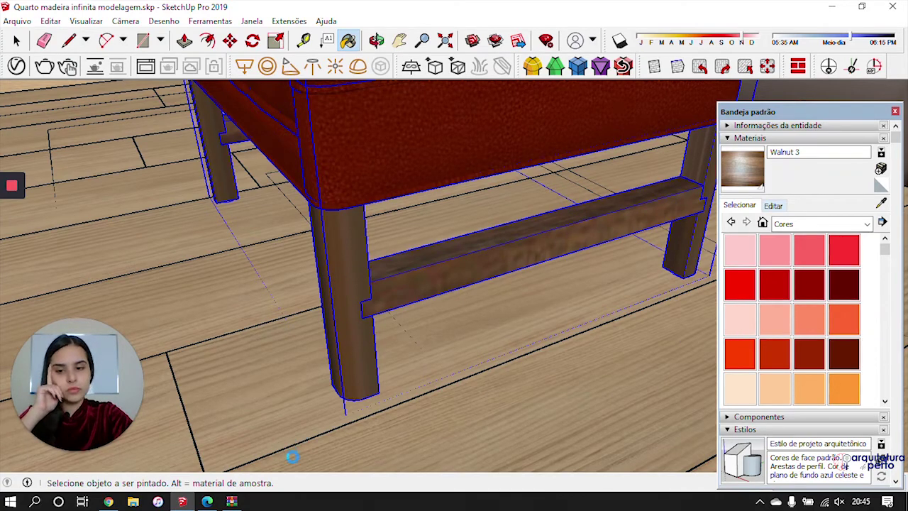
Close the WinRAR archive window and replace the Walnut 3 texture image with the 11_iroko wood fine medium color texture
click(231, 502)
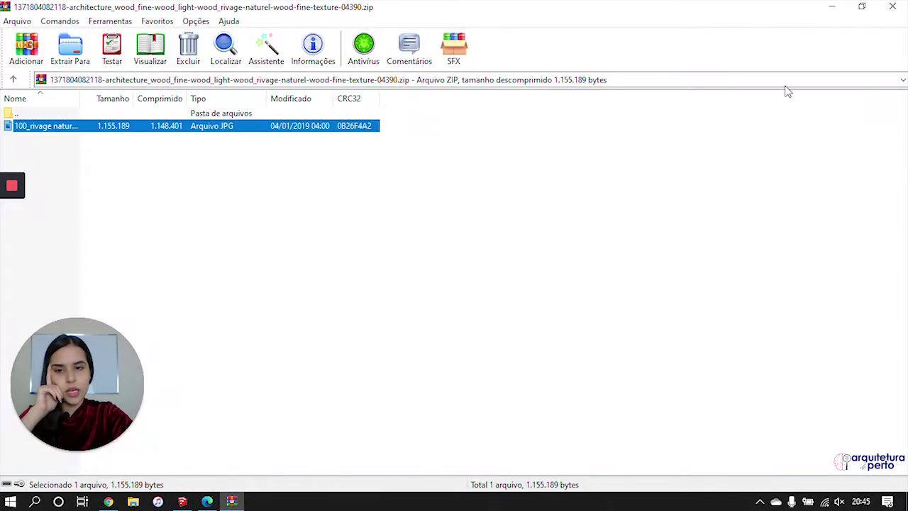
click(891, 6)
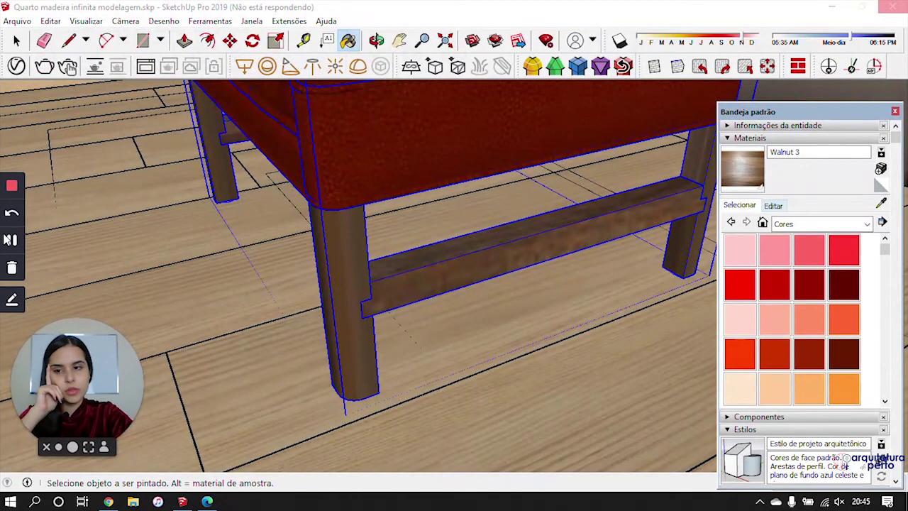
click(774, 206)
click(838, 338)
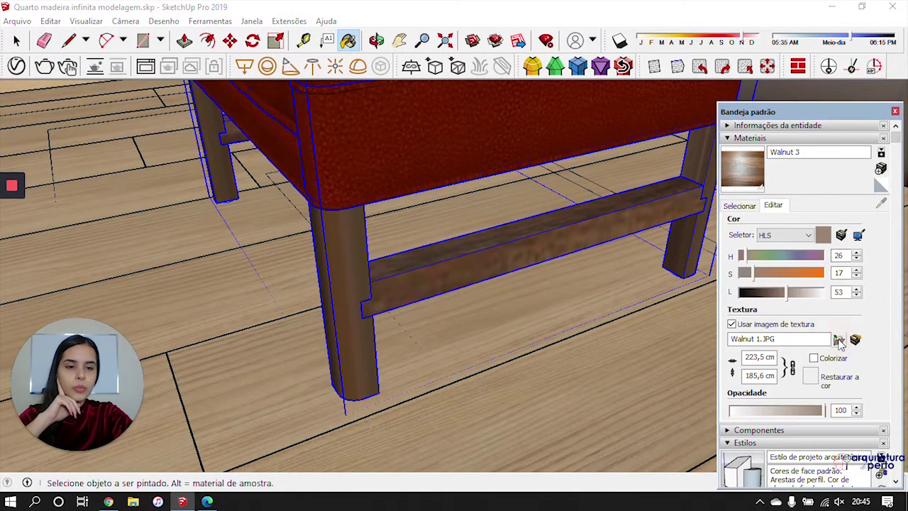
scroll(789, 330, down, 10)
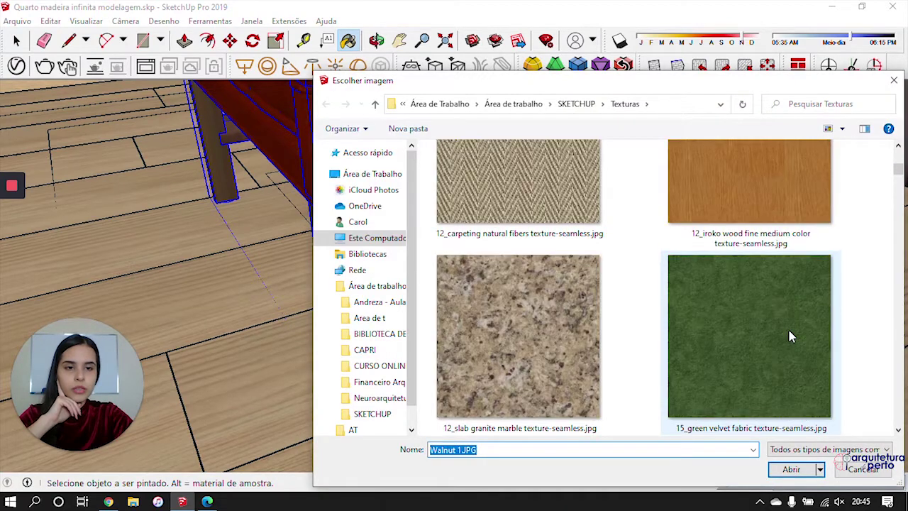
scroll(792, 337, up, 3)
click(784, 223)
click(793, 470)
Open the ottoman's front leg for editing and paint it with the Walnut 3 material
mouse_move(454, 345)
middle_down()
mouse_move(385, 324)
mouse_move(417, 338)
middle_up()
key(space)
double_click(302, 254)
click(302, 254)
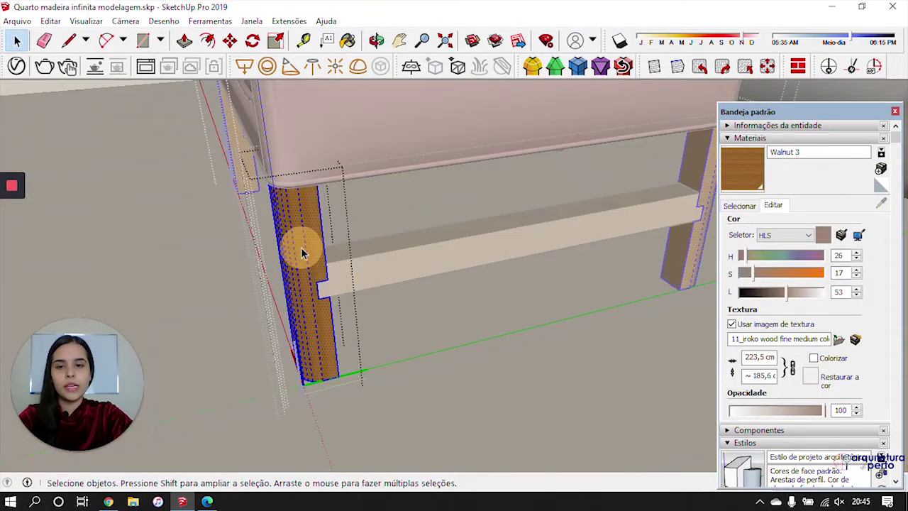
click(751, 160)
click(305, 219)
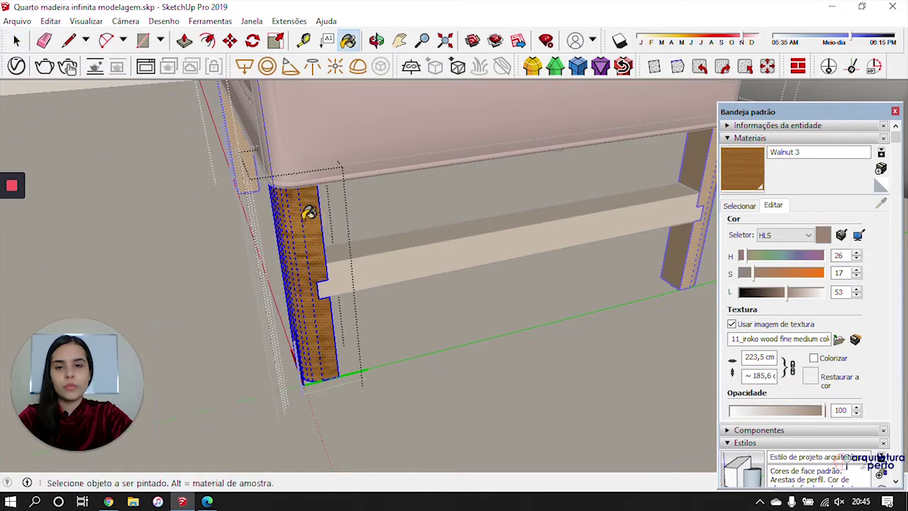
key(space)
click(385, 261)
mouse_move(368, 258)
middle_down()
mouse_move(409, 214)
mouse_move(405, 201)
mouse_move(480, 231)
mouse_move(361, 245)
mouse_move(466, 257)
mouse_move(431, 254)
middle_up()
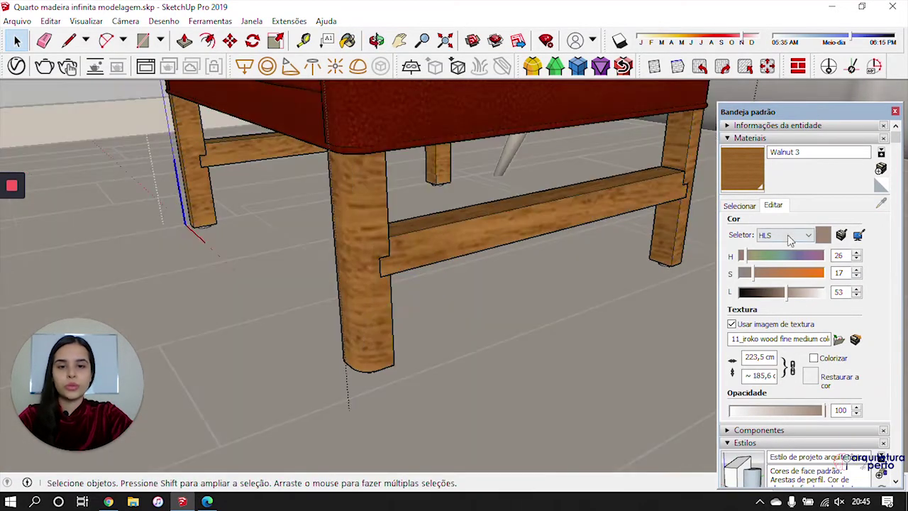
Select all of the front leg's geometry and rotate its wood texture so the grain runs along the leg
double_click(356, 230)
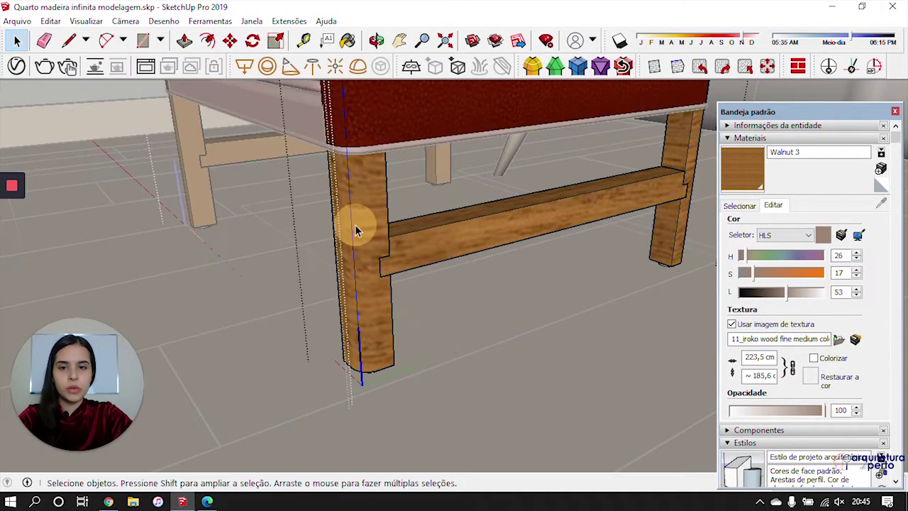
double_click(356, 230)
double_click(356, 230)
key(ctrl+a)
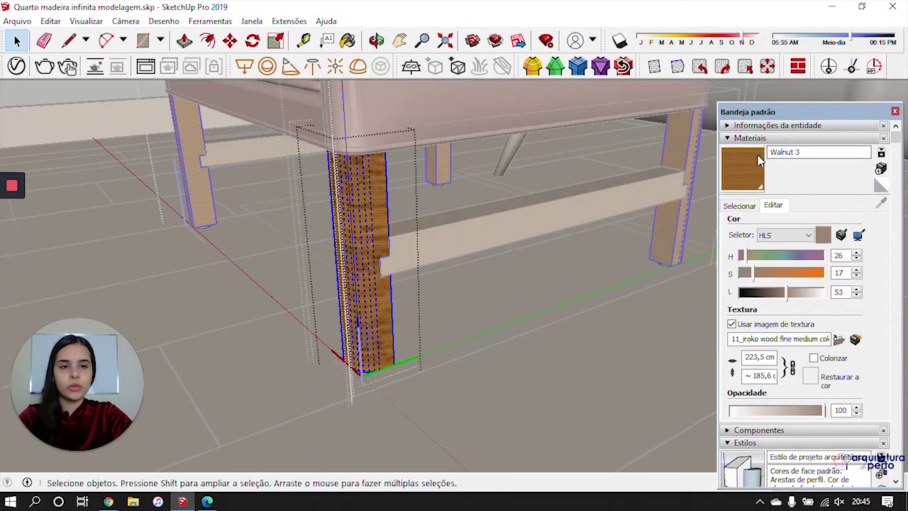
key(b)
click(702, 67)
key(space)
click(533, 348)
click(551, 300)
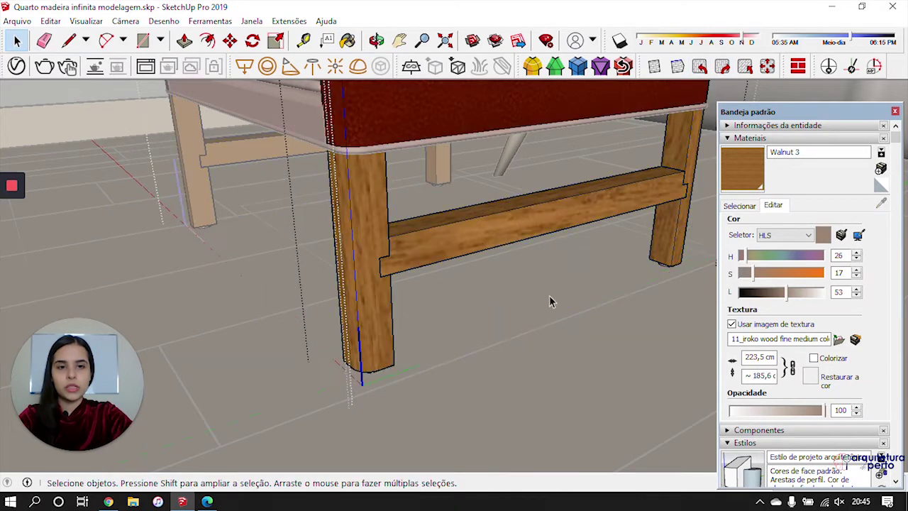
Set the Walnut 3 texture width to 10 cm after trying 100 cm and 80 cm
double_click(761, 356)
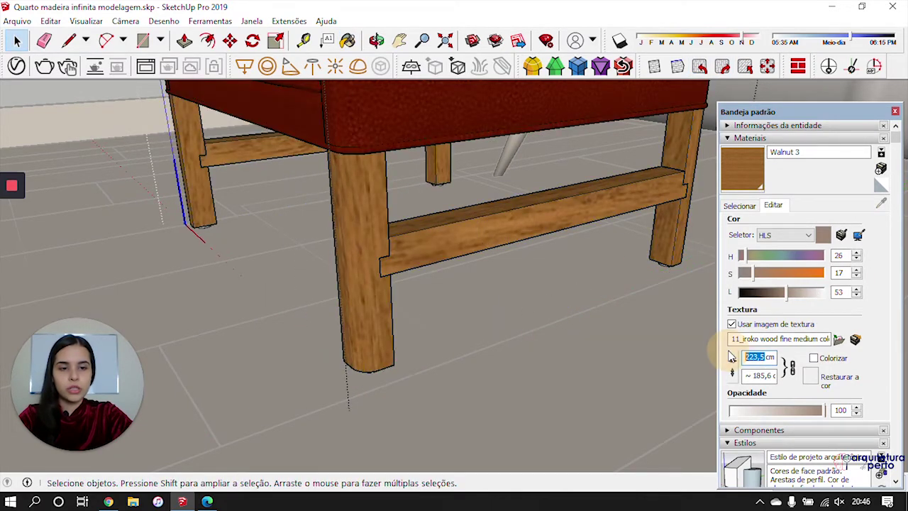
text(100)
key(Return)
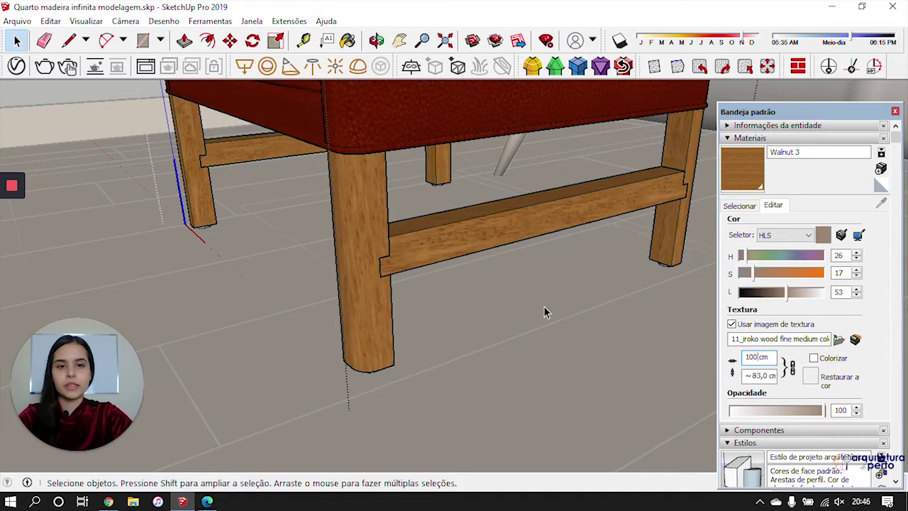
middle_drag(464, 287, 482, 281)
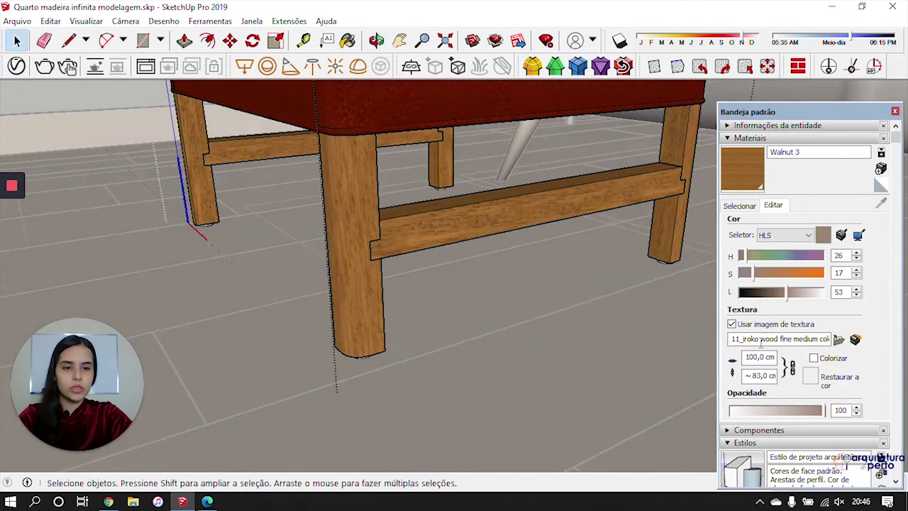
double_click(749, 356)
text(80)
key(Return)
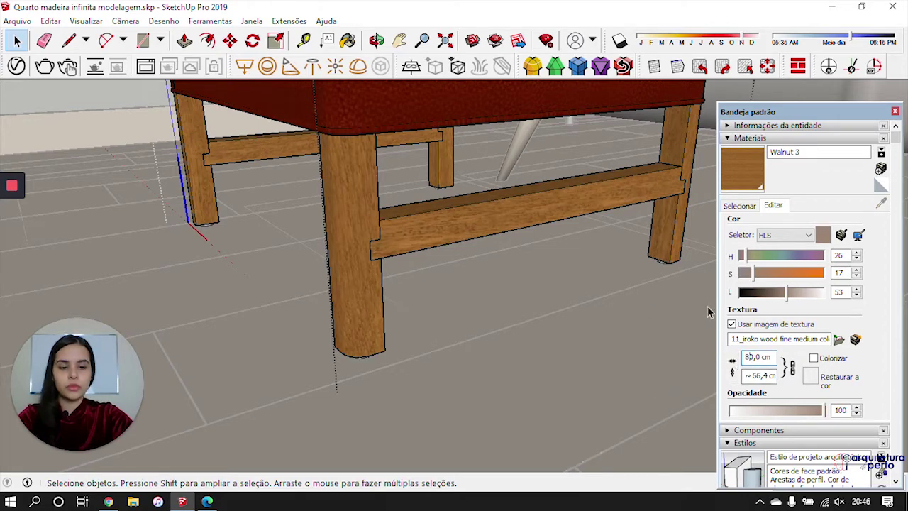
text(10)
key(Return)
middle_drag(425, 248, 433, 310)
scroll(435, 314, down, 3)
middle_drag(523, 249, 507, 333)
click(739, 205)
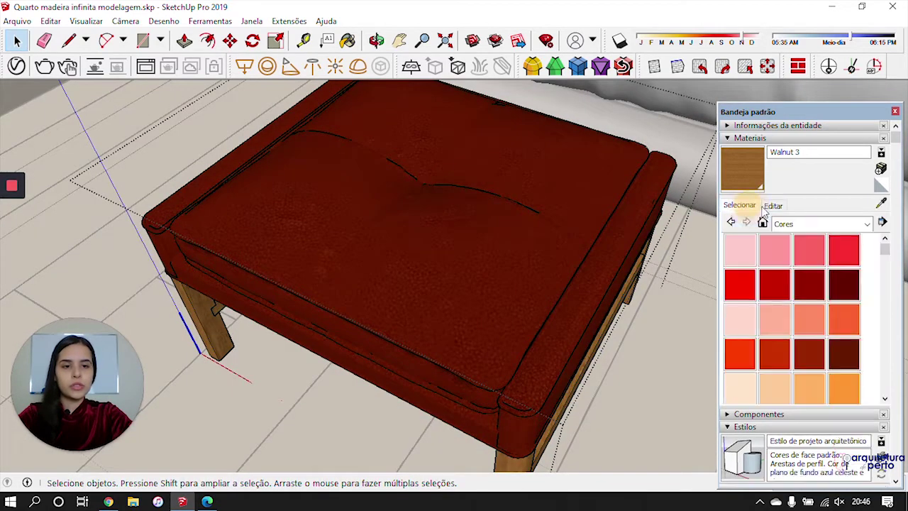
click(881, 203)
middle_drag(512, 275, 412, 305)
key(Escape)
Select the whole ottoman and scale it to a shallower depth, reducing the side away from the bed
scroll(511, 305, down, 7)
scroll(499, 373, up, 3)
middle_drag(499, 373, 503, 282)
click(484, 268)
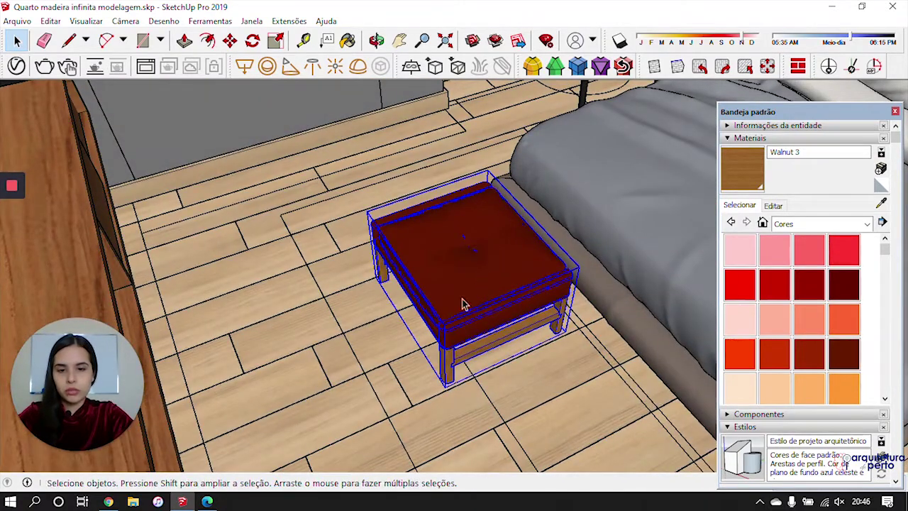
key(s)
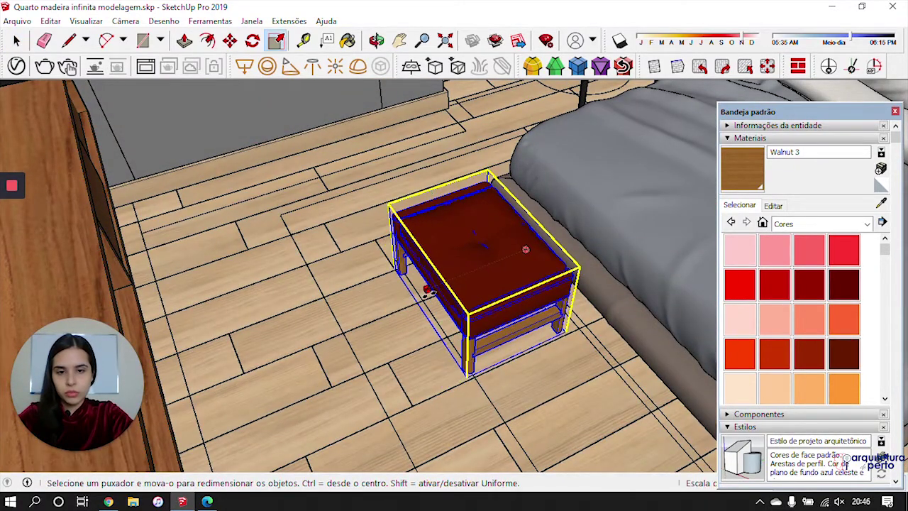
Copy the ottoman twice sideways to form a row of three along the foot of the bed
middle_drag(496, 234, 547, 302)
middle_drag(577, 334, 402, 275)
key(m)
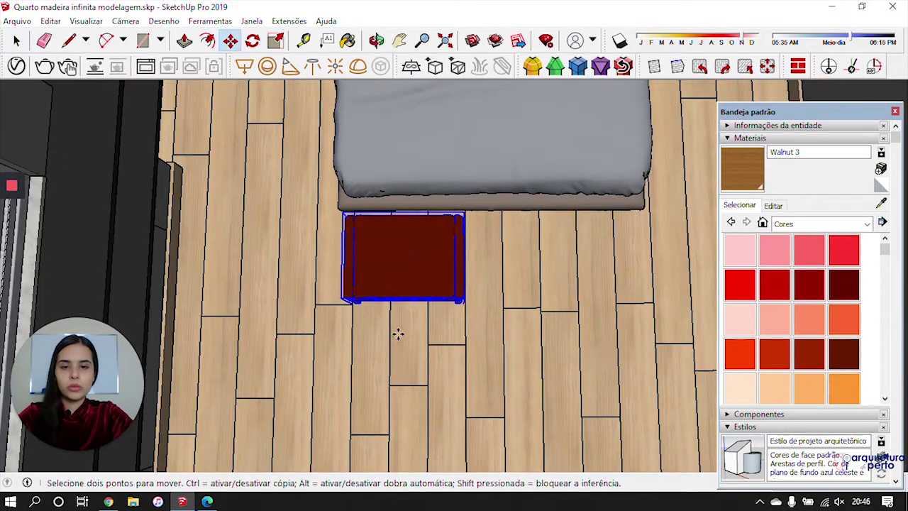
click(398, 332)
key(ctrl)
click(518, 330)
middle_drag(565, 286, 508, 361)
click(532, 323)
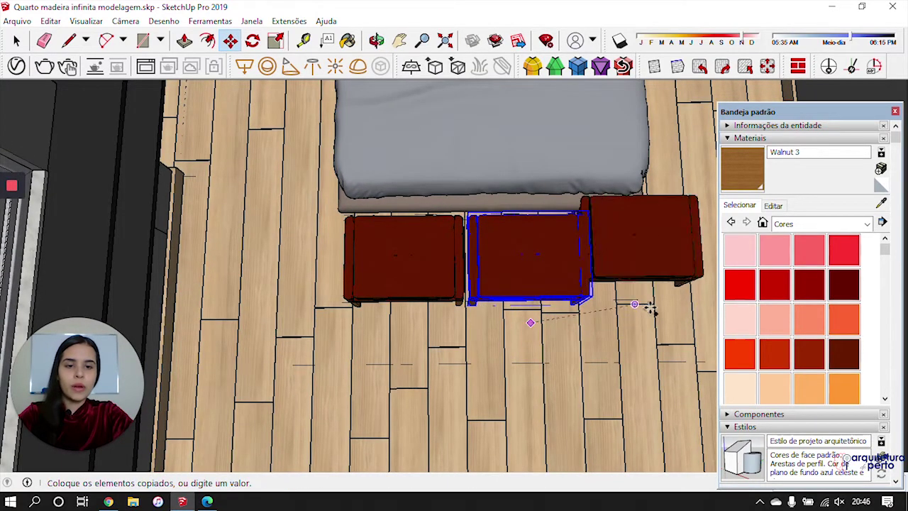
click(643, 325)
Select all three ottomans and scale them together so the row matches the bed's width
middle_drag(516, 334, 443, 270)
key(space)
shift+click(442, 268)
shift+click(330, 270)
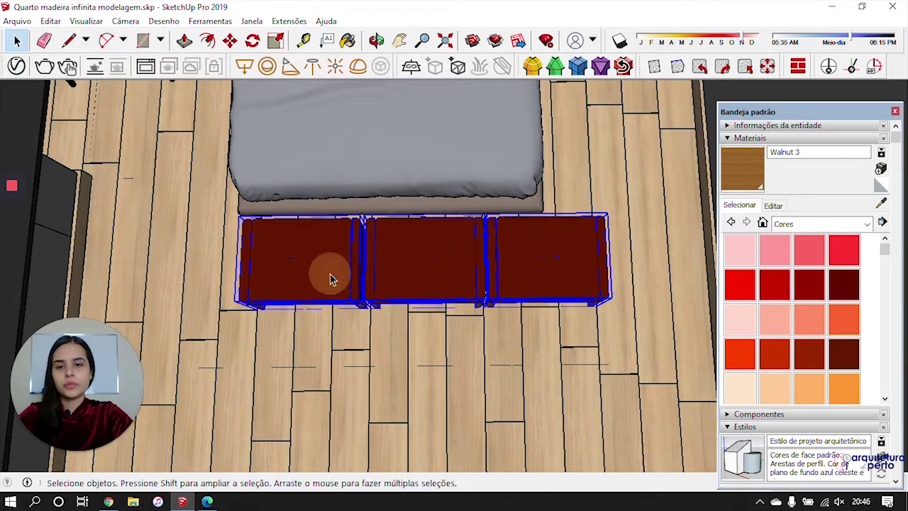
key(s)
drag(610, 256, 539, 266)
key(space)
click(592, 261)
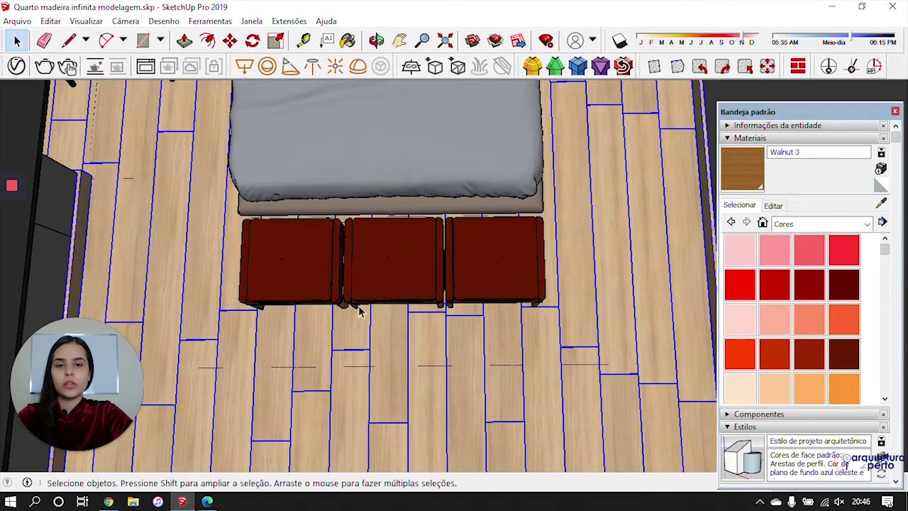
Reselect the three ottomans and scale the row from its end to align it with the bed's edge
shift+middle_drag(359, 308, 464, 287)
click(569, 241)
shift+click(482, 224)
shift+click(415, 238)
middle_drag(426, 237, 552, 171)
middle_drag(479, 221, 656, 286)
scroll(207, 261, up, 3)
middle_drag(237, 272, 274, 217)
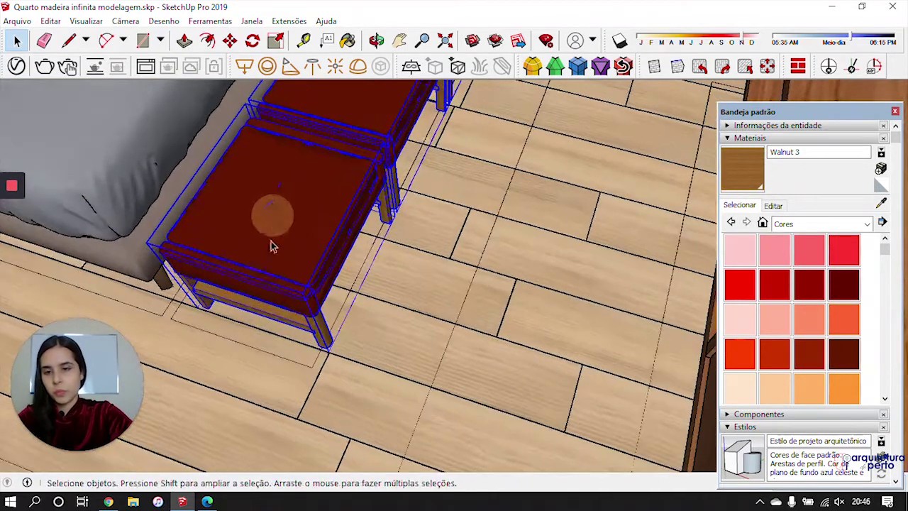
key(s)
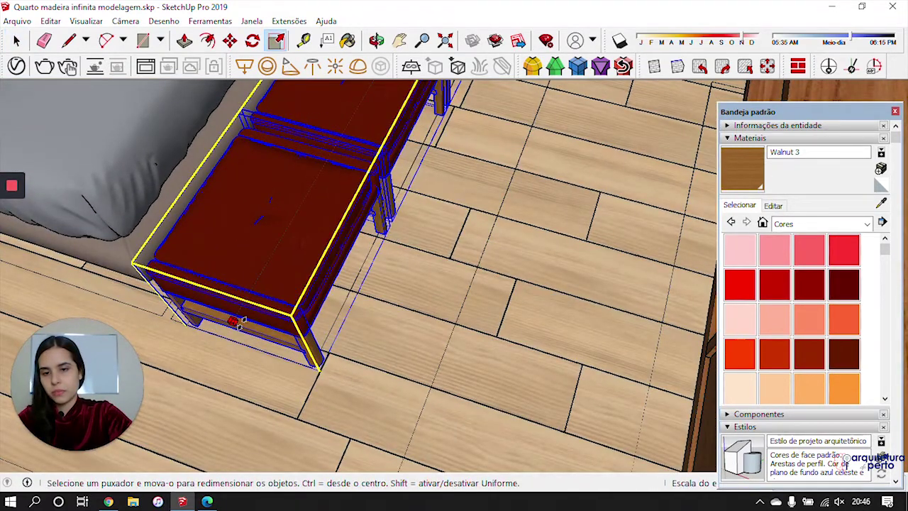
click(238, 315)
key(space)
middle_drag(280, 287, 118, 379)
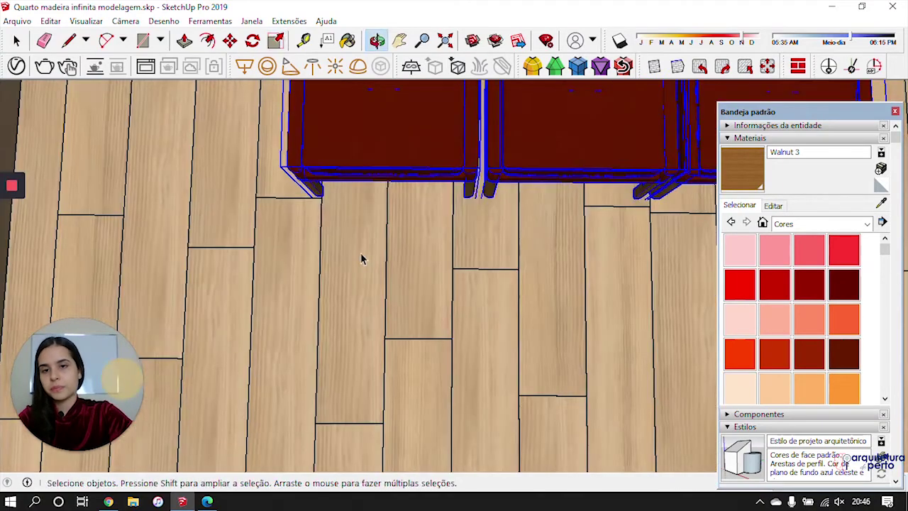
Move the middle ottoman about 3 cm along the red axis to even the gaps between the three ottomans
scroll(370, 263, down, 4)
shift+middle_drag(542, 277, 478, 288)
click(479, 286)
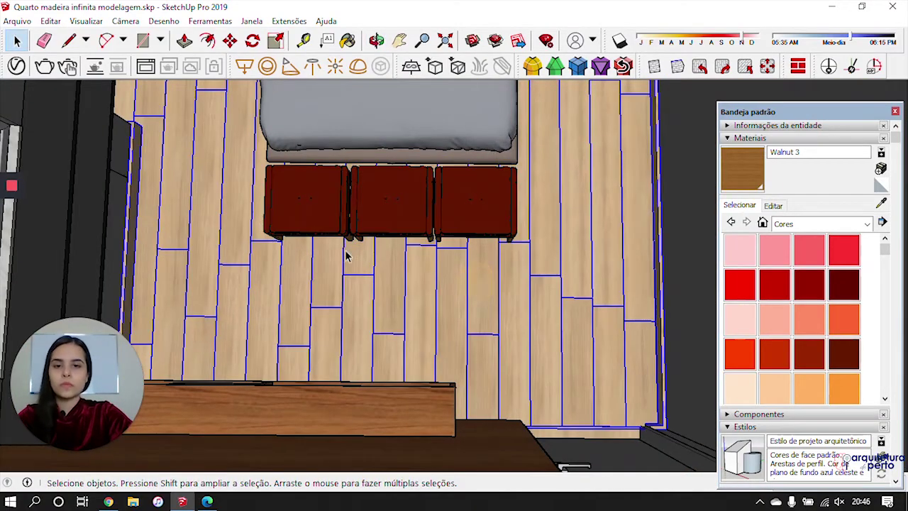
shift+middle_drag(352, 245, 407, 245)
scroll(407, 244, up, 4)
click(462, 213)
key(m)
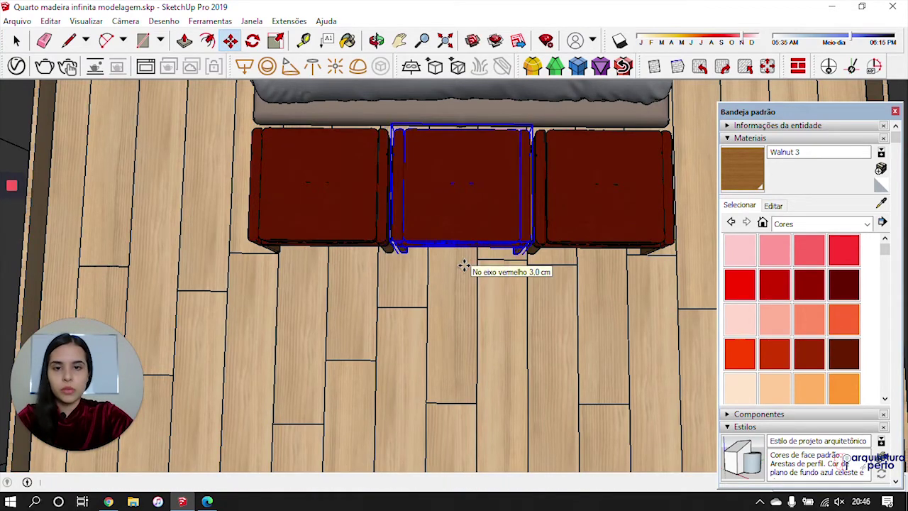
key(space)
click(461, 277)
scroll(523, 325, down, 5)
scroll(519, 323, down, 5)
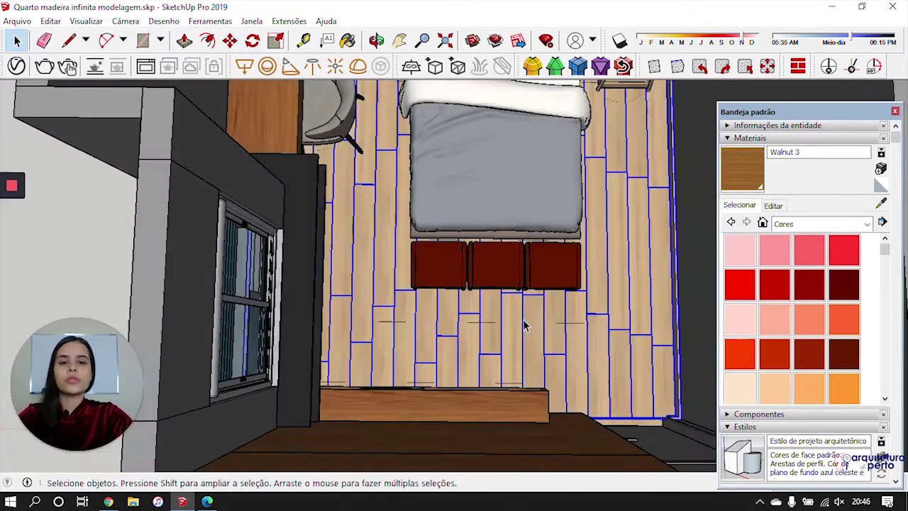
Sample the bed's grey blanket material and open it for editing
scroll(543, 217, up, 2)
middle_drag(544, 217, 410, 285)
scroll(411, 284, up, 3)
click(880, 204)
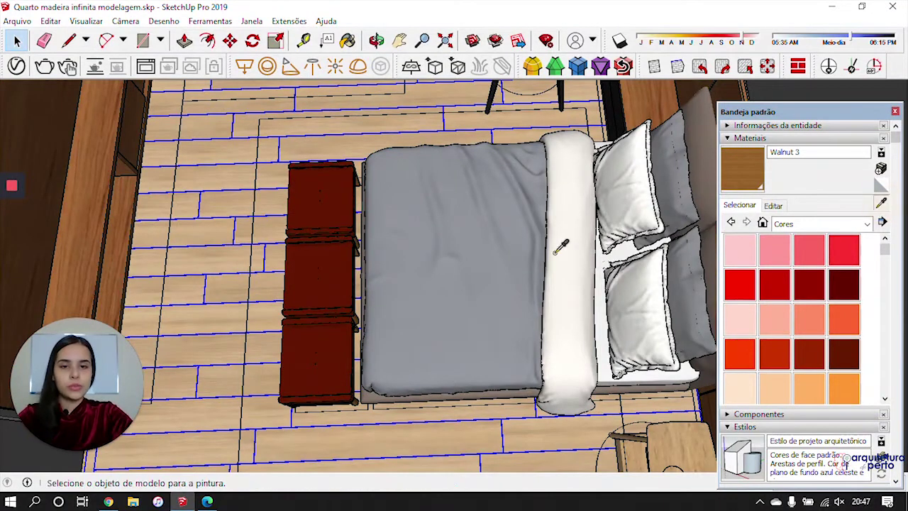
click(500, 238)
click(774, 206)
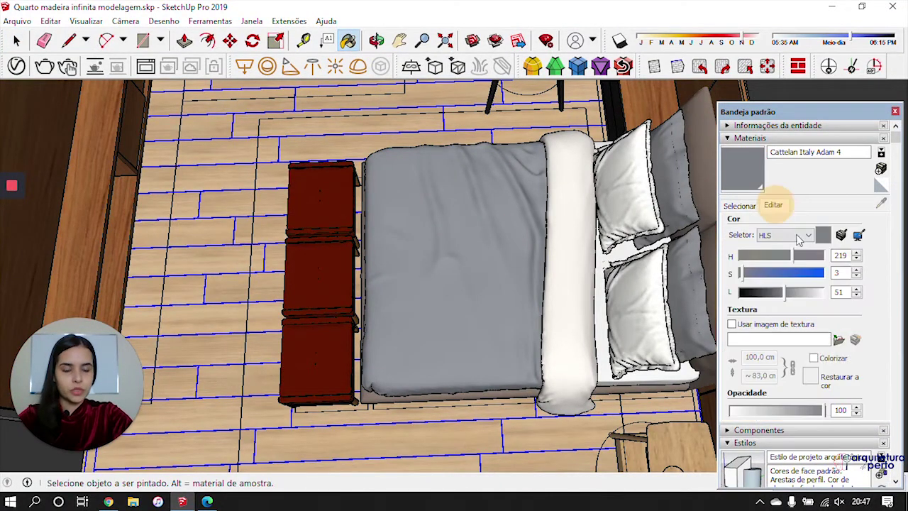
Apply the image 35_jaquard fabric texture-seamless.jpg from the Texturas folder as the blanket material's texture
click(839, 340)
scroll(794, 330, down, 10)
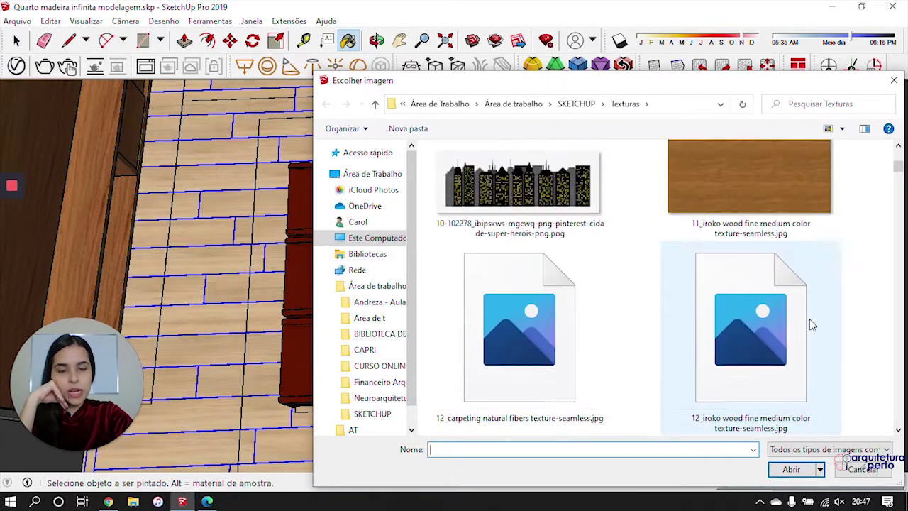
scroll(801, 326, down, 2)
scroll(790, 345, up, 2)
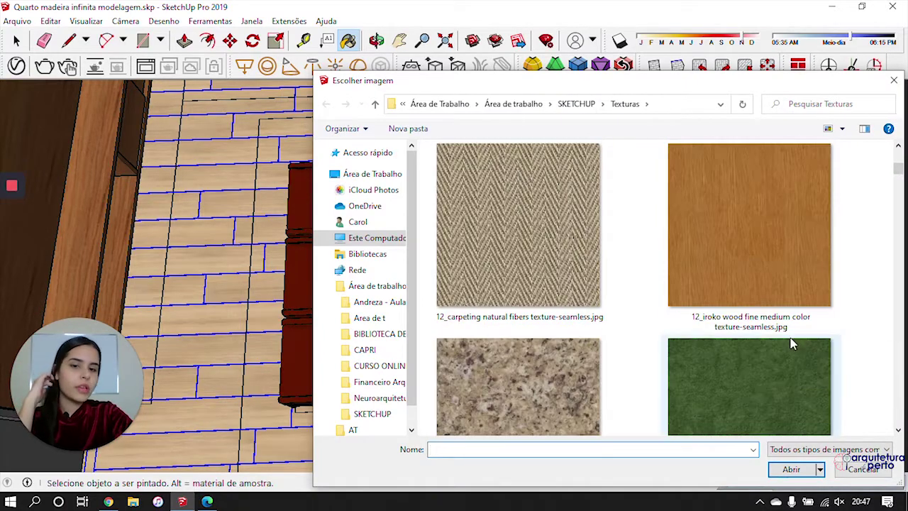
scroll(787, 345, down, 4)
scroll(784, 344, down, 2)
scroll(783, 339, down, 1)
scroll(783, 339, down, 3)
scroll(782, 338, down, 6)
scroll(782, 338, up, 4)
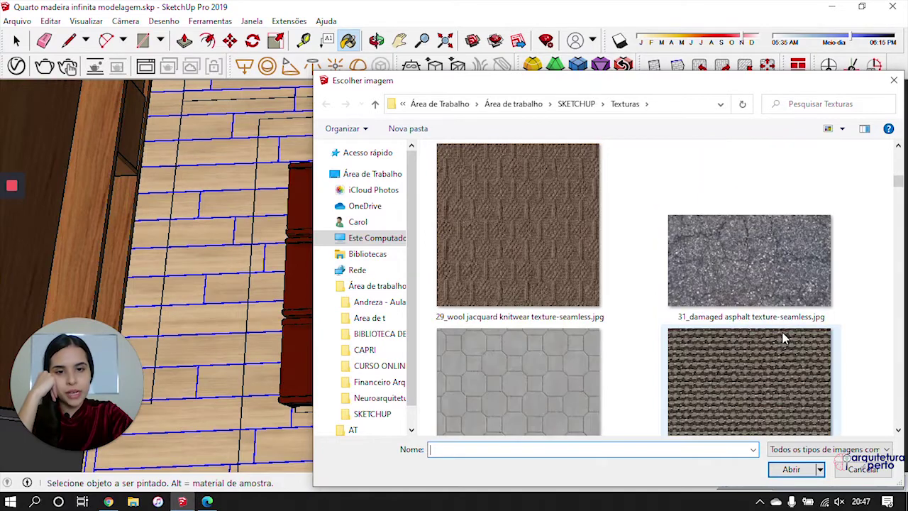
click(536, 222)
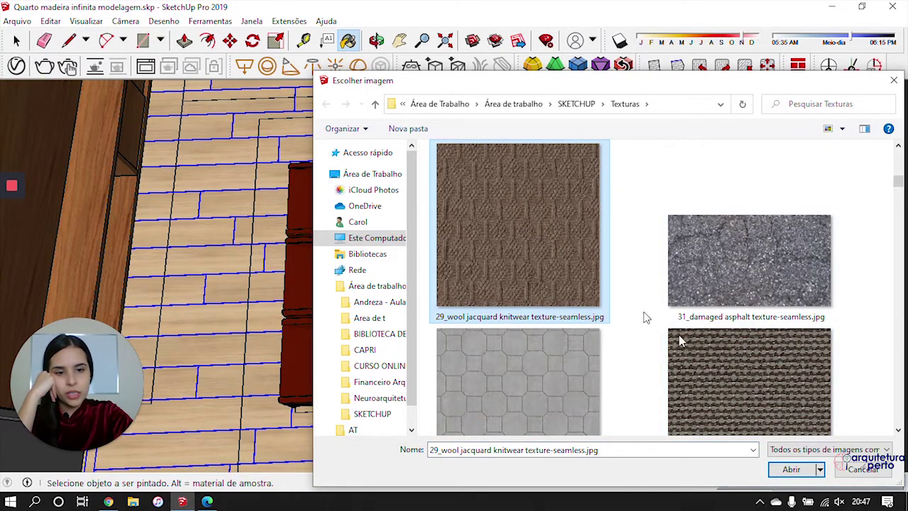
click(770, 384)
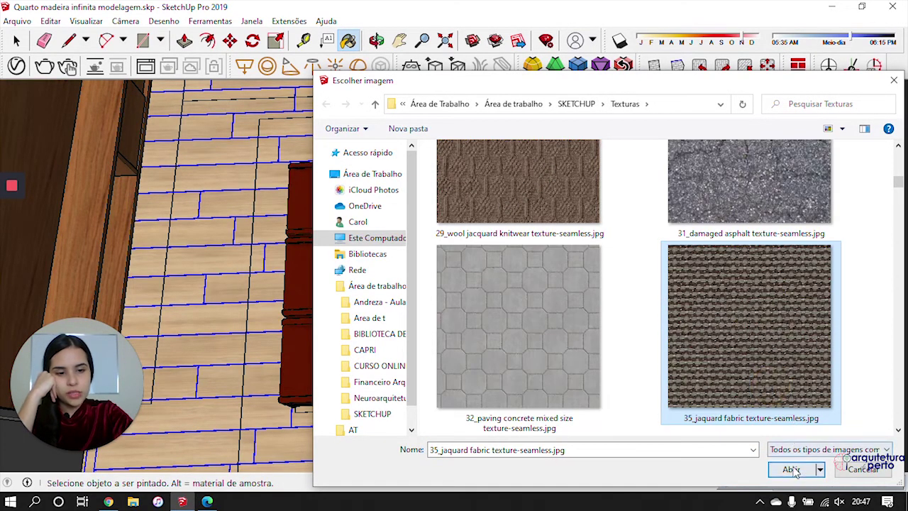
click(791, 469)
Set the blanket's fabric texture width to 12 cm after trying 10 cm and 20 cm
scroll(458, 344, up, 5)
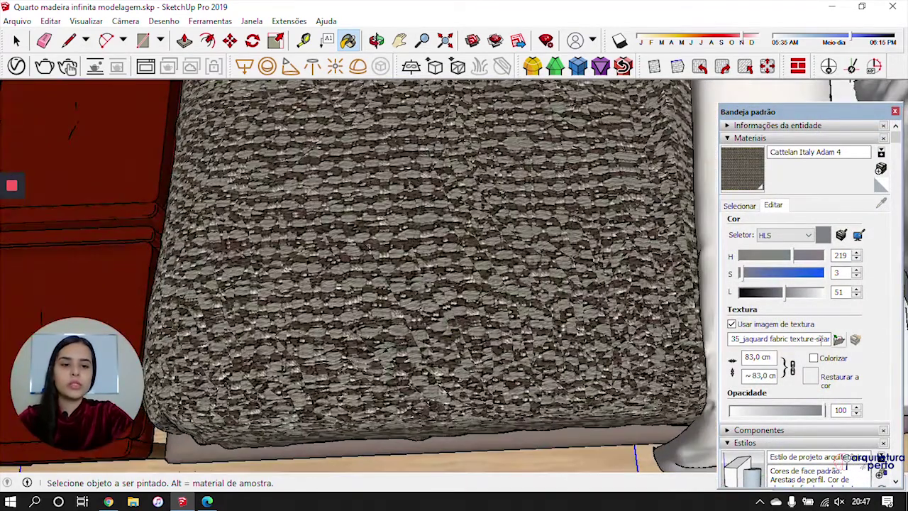
triple_click(765, 361)
text(10cm)
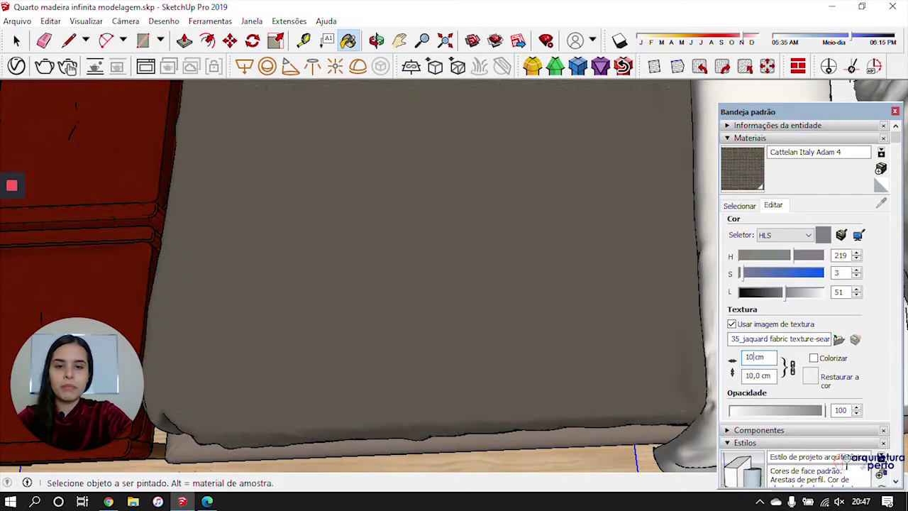
double_click(751, 357)
text(20cm)
key(Return)
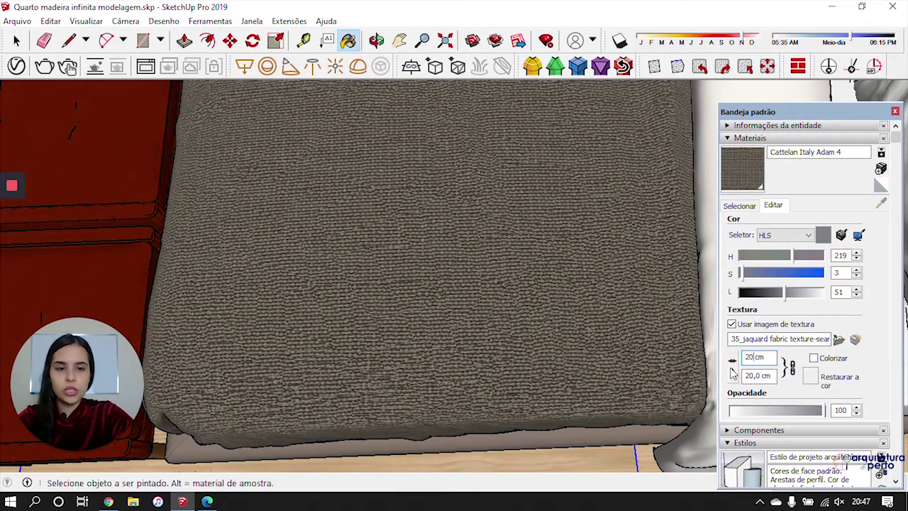
text(12)
key(Return)
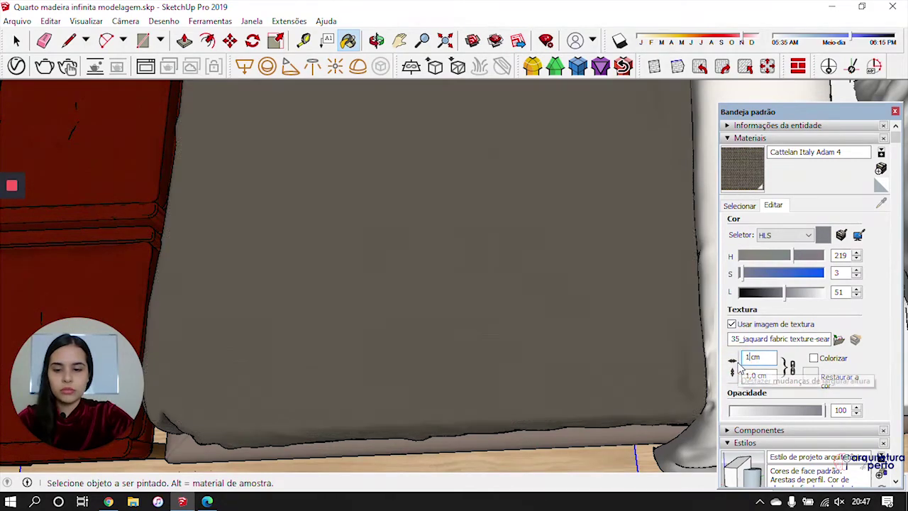
Examine the blanket's fabric texture along the side of the bed and across its top
scroll(429, 261, up, 2)
middle_drag(483, 205, 507, 343)
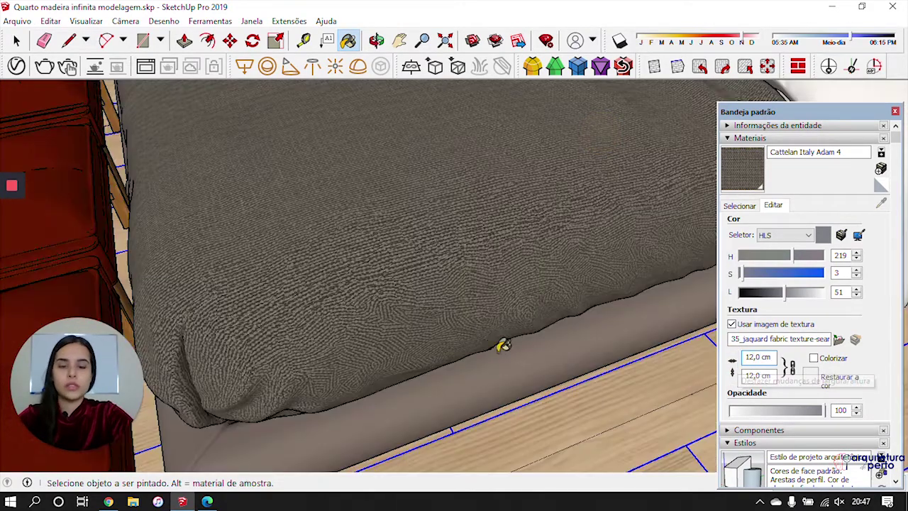
scroll(450, 262, up, 3)
middle_drag(545, 306, 604, 331)
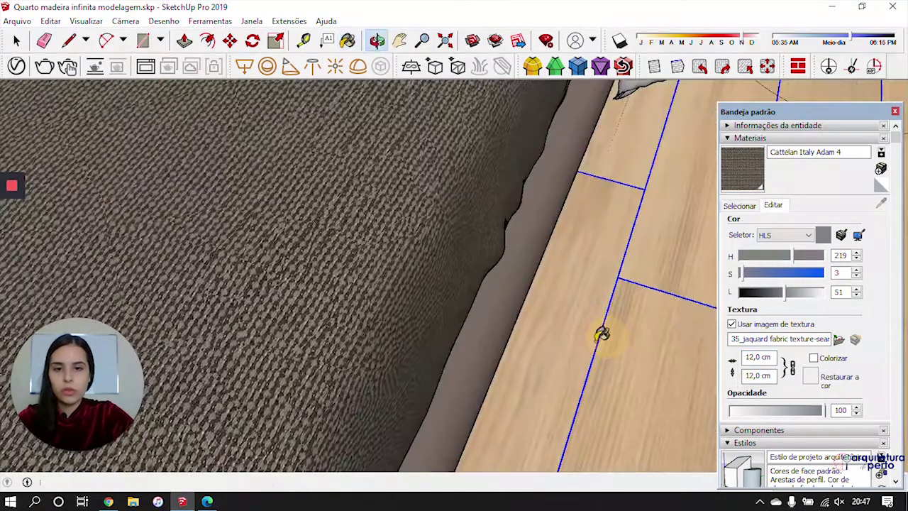
scroll(379, 274, down, 6)
middle_drag(341, 231, 435, 407)
middle_drag(437, 269, 477, 339)
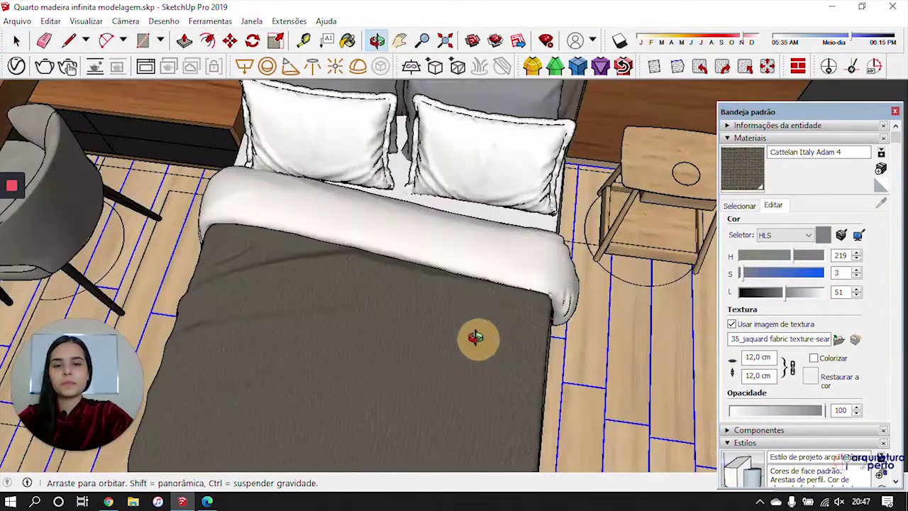
Sample the white material of the folded sheet and start choosing a texture image for it
scroll(550, 225, up, 4)
click(739, 205)
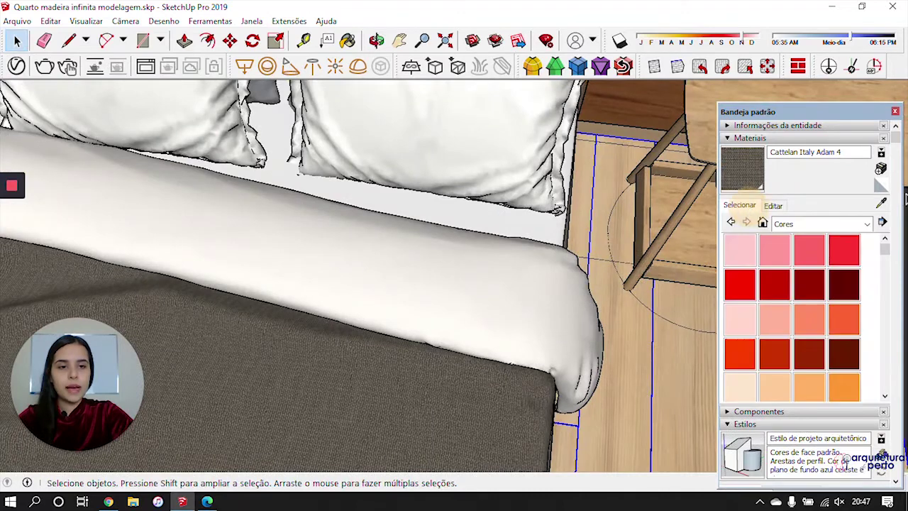
click(882, 204)
click(493, 296)
click(774, 205)
click(838, 340)
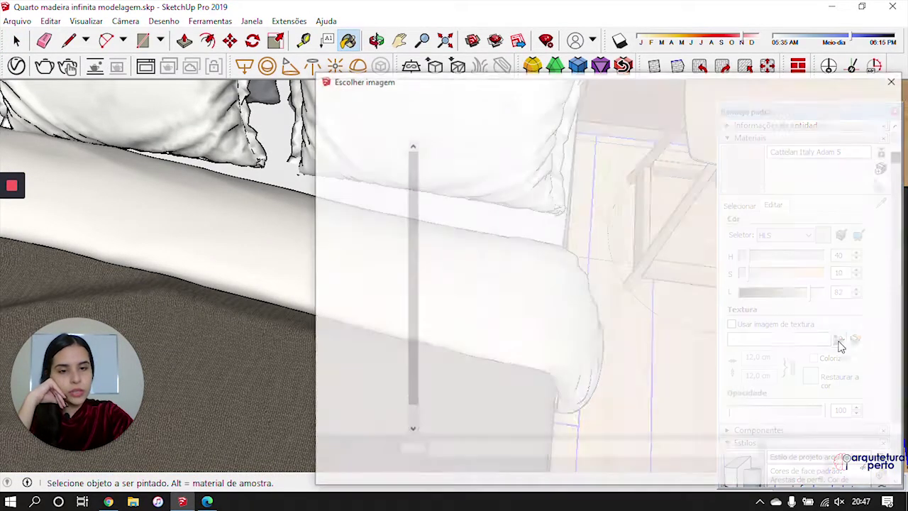
Apply the image 64_jaquard fabric texture-seamless.jpg from the Texturas folder as the folded sheet material's texture
scroll(897, 162, down, 15)
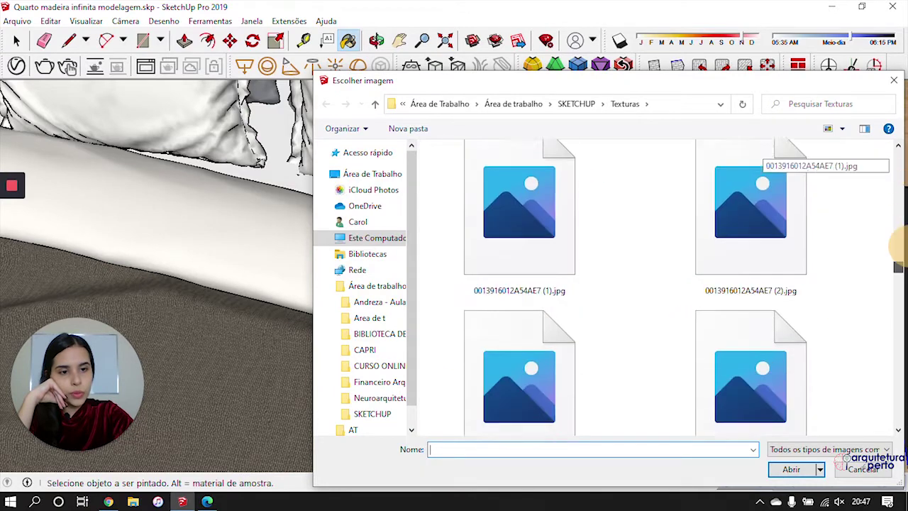
scroll(829, 366, up, 10)
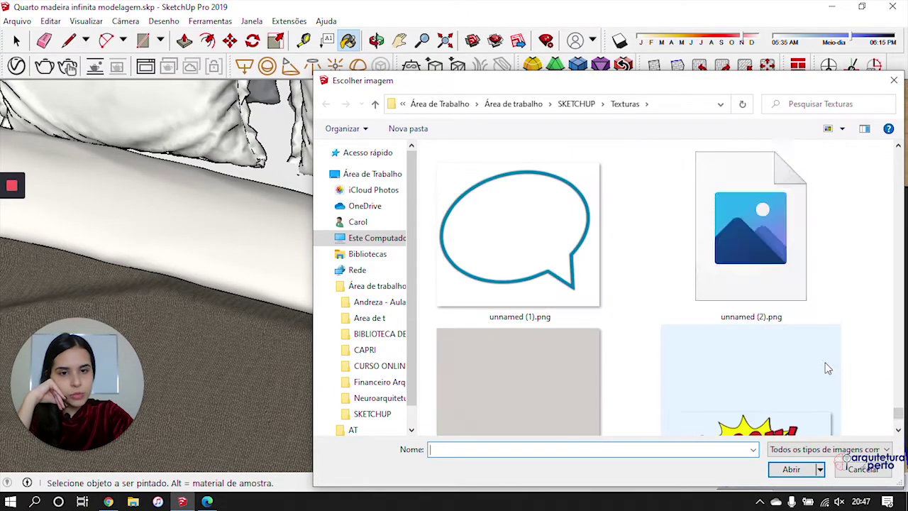
scroll(825, 355, up, 10)
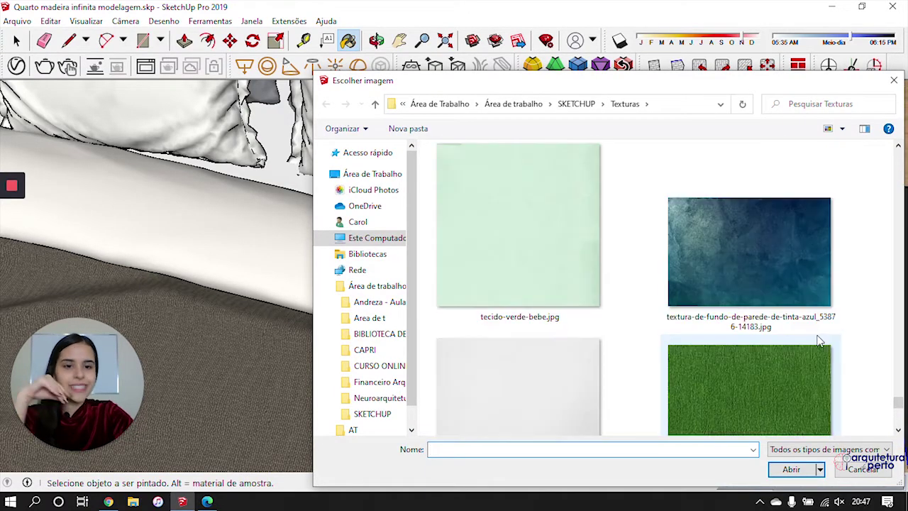
scroll(818, 330, up, 10)
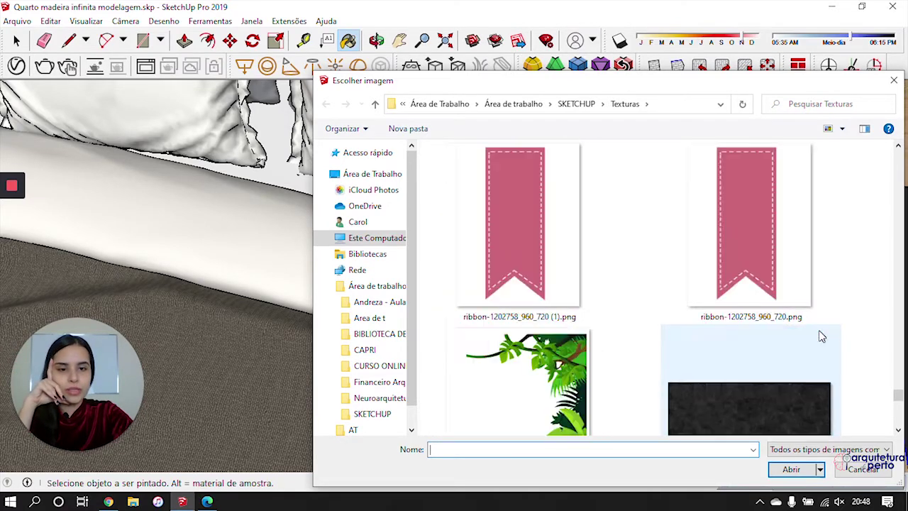
scroll(817, 335, up, 5)
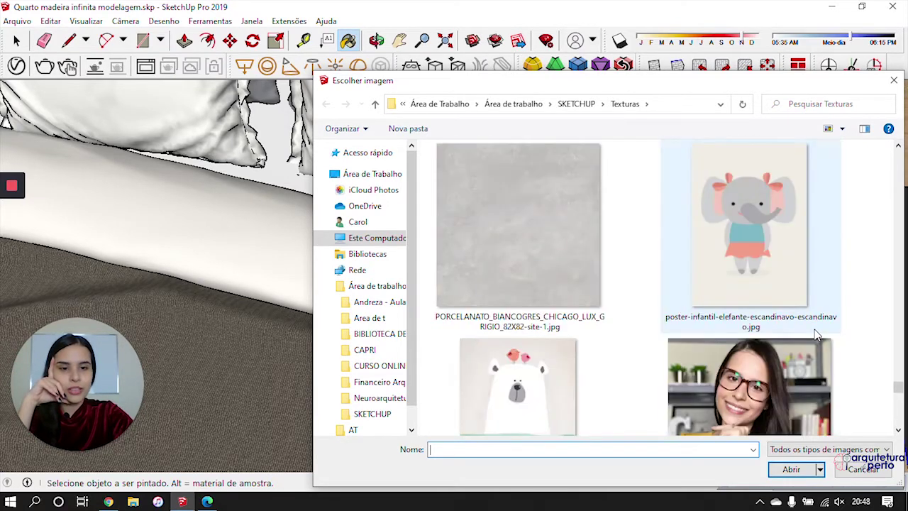
scroll(804, 328, up, 5)
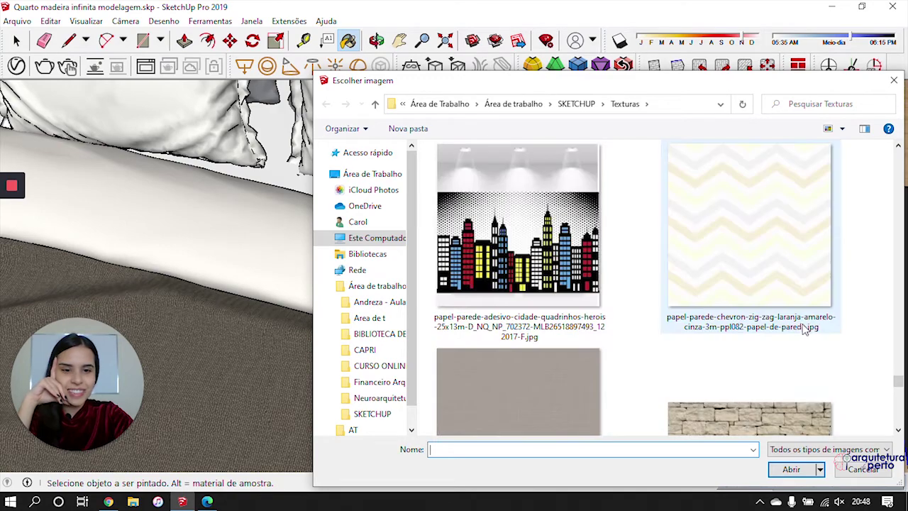
scroll(802, 328, up, 2)
scroll(802, 328, up, 4)
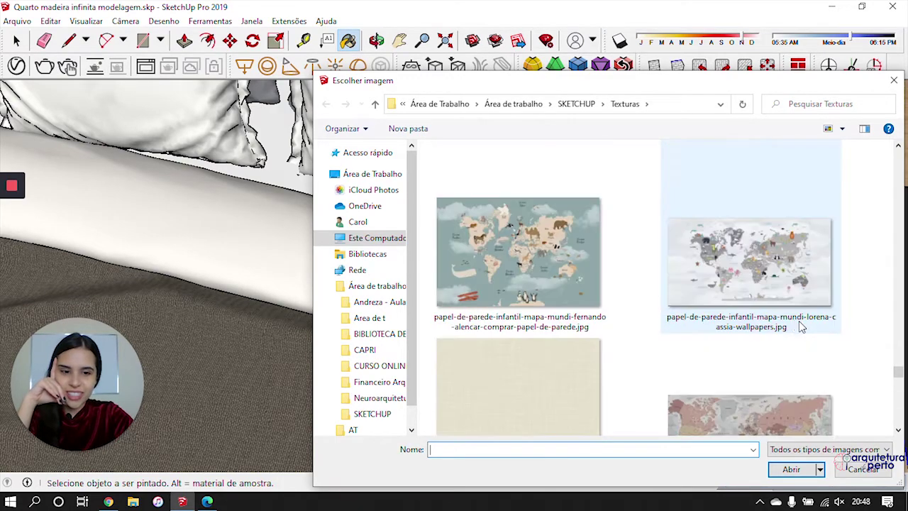
scroll(794, 326, up, 8)
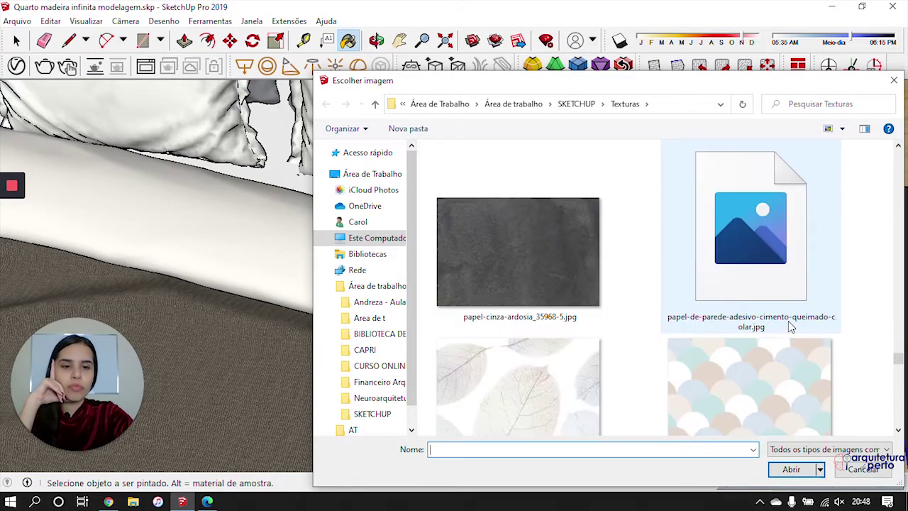
scroll(791, 325, up, 8)
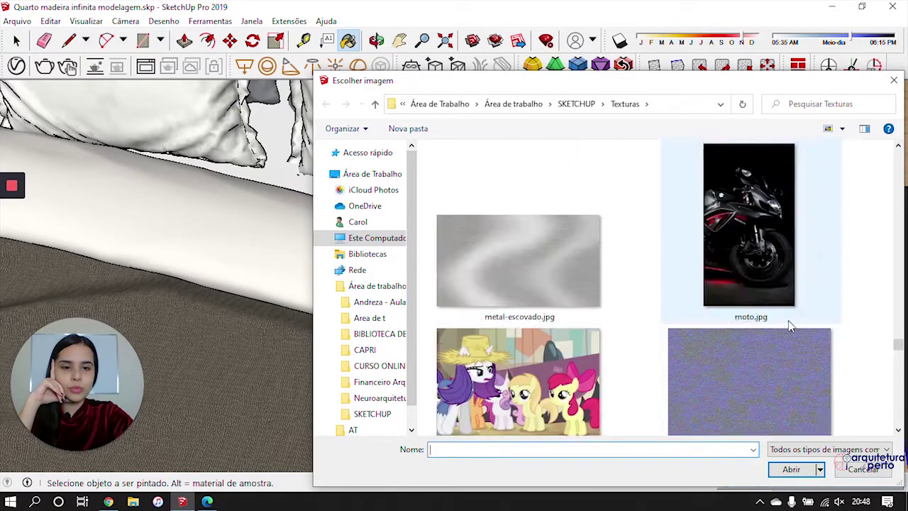
scroll(792, 325, up, 8)
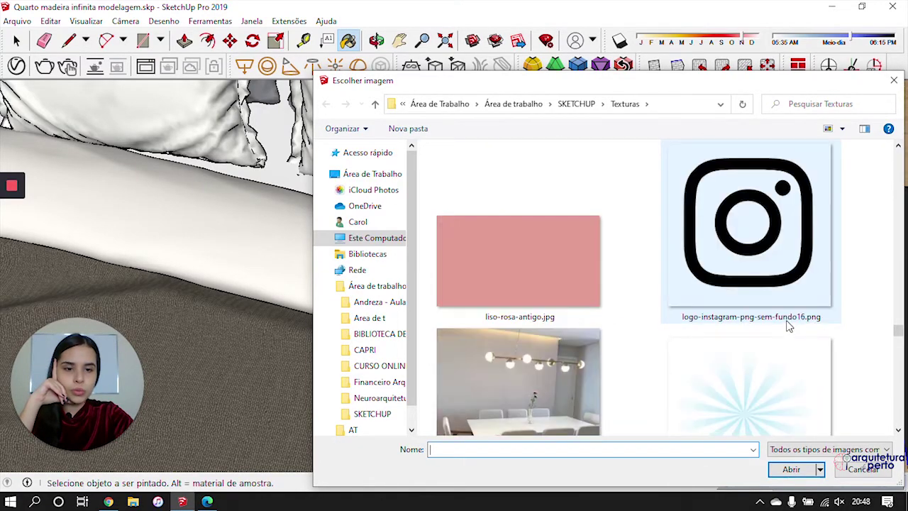
scroll(787, 325, up, 8)
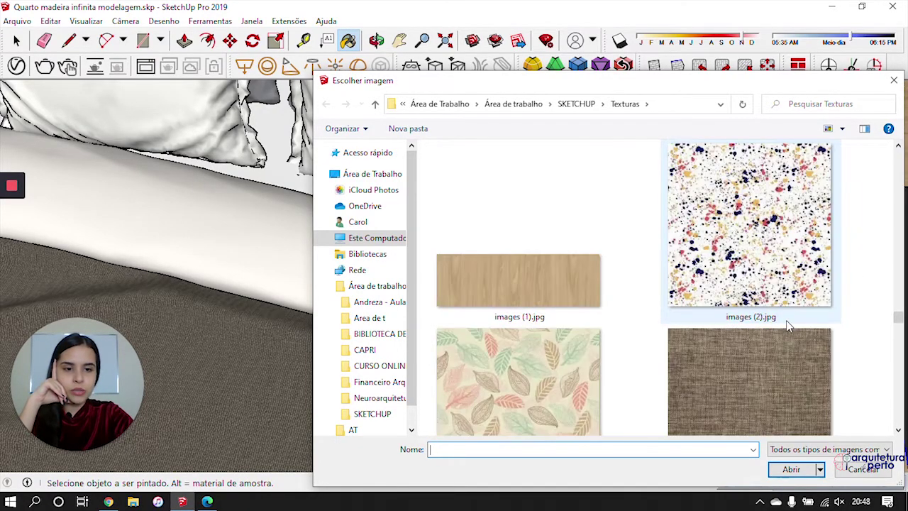
scroll(786, 320, down, 2)
scroll(788, 319, up, 8)
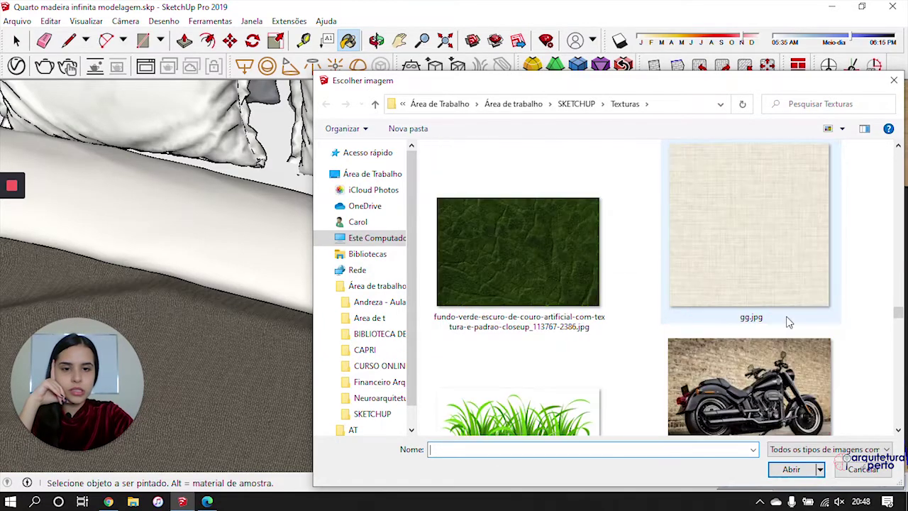
scroll(789, 323, up, 8)
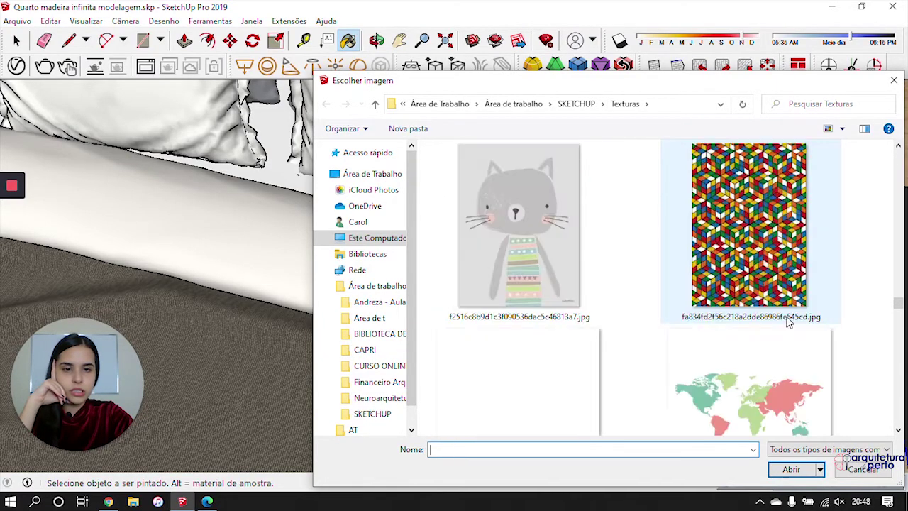
scroll(785, 321, up, 8)
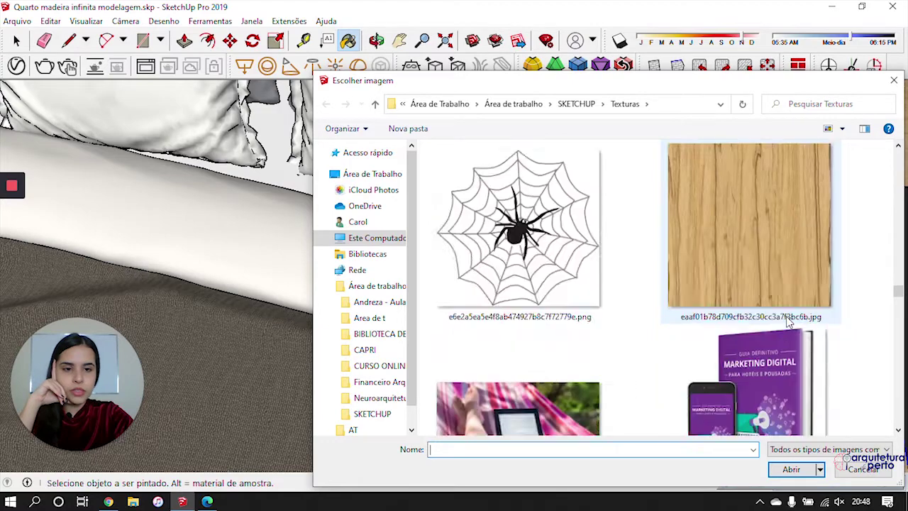
scroll(788, 319, up, 10)
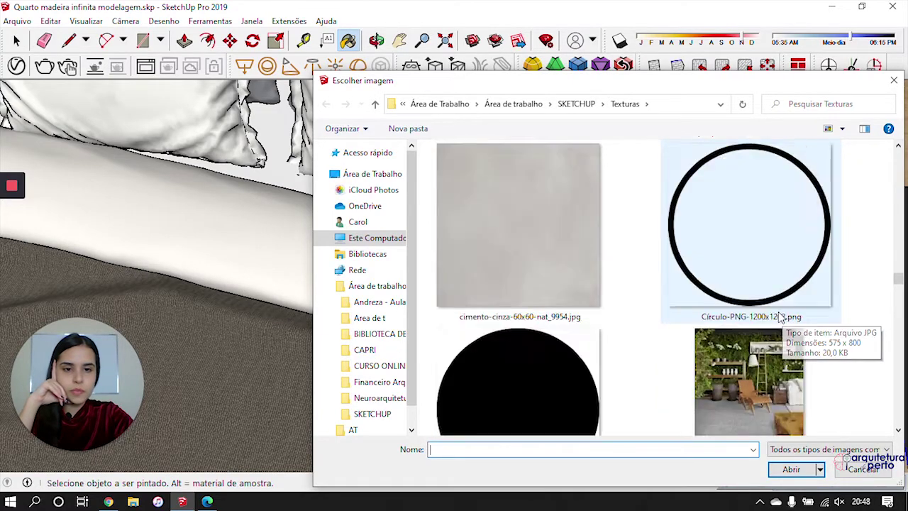
scroll(777, 317, up, 10)
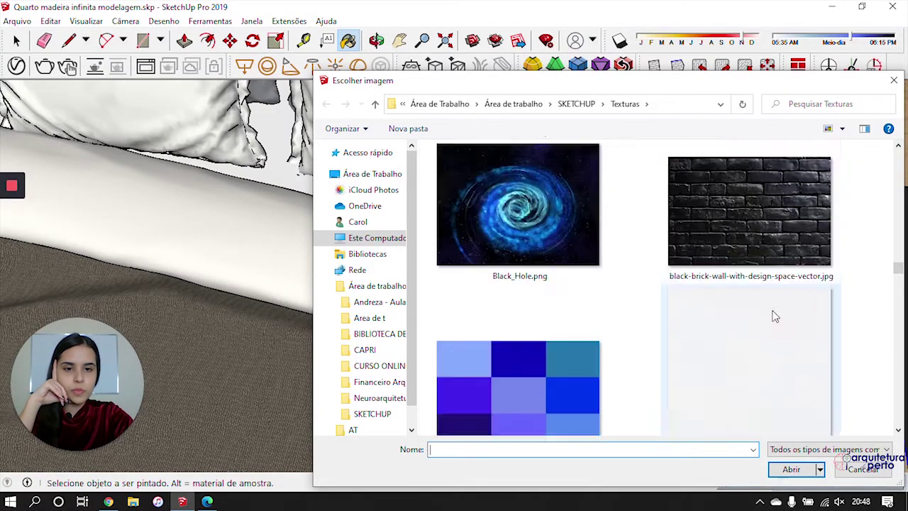
scroll(773, 317, up, 8)
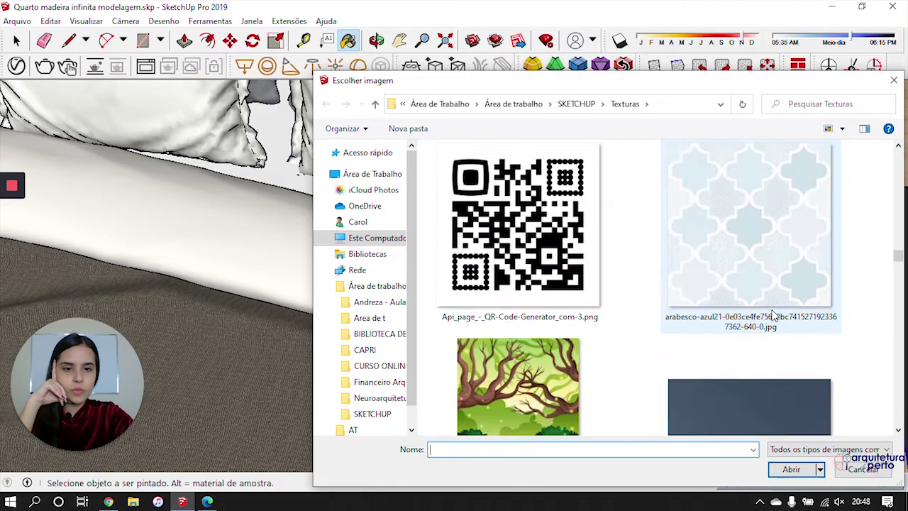
scroll(774, 315, up, 10)
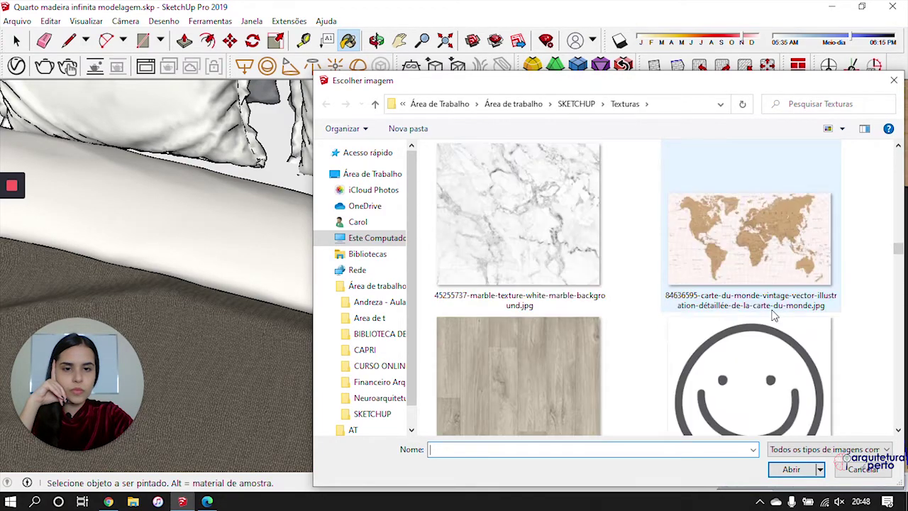
scroll(775, 317, up, 10)
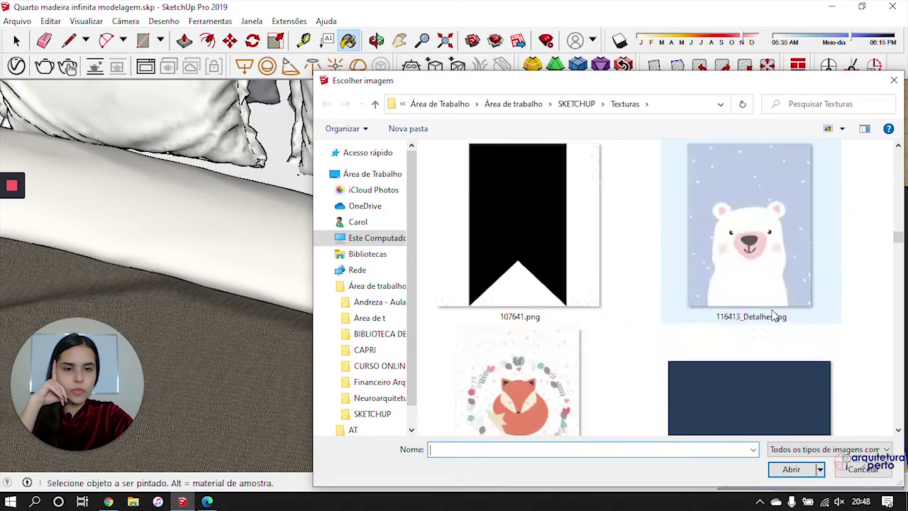
scroll(775, 317, up, 8)
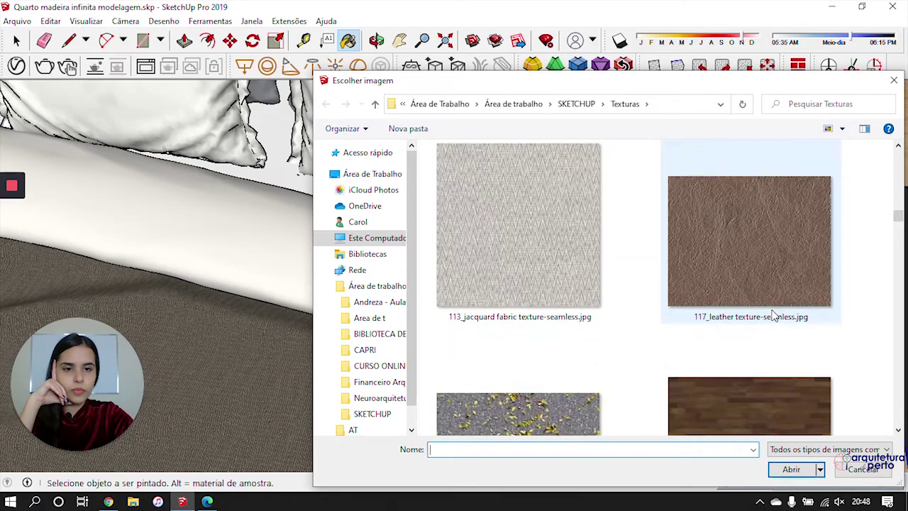
scroll(775, 317, down, 4)
scroll(774, 317, up, 4)
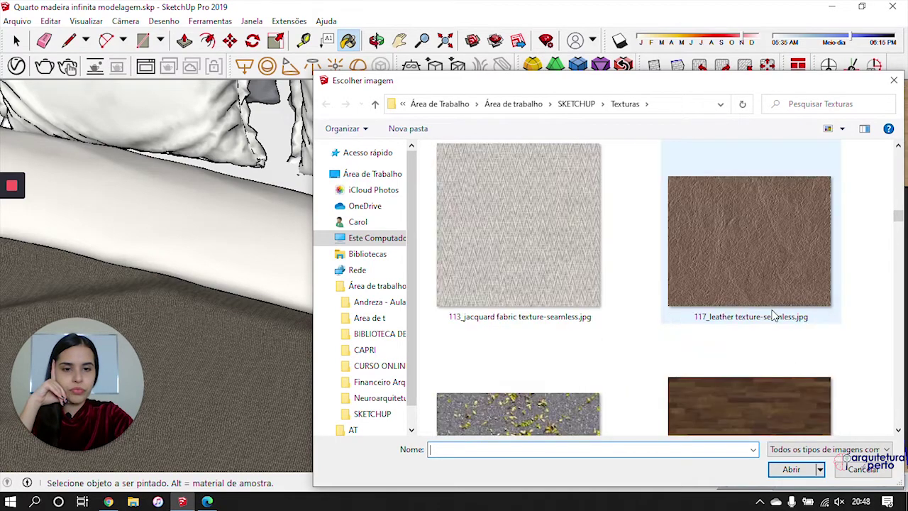
scroll(774, 317, up, 3)
scroll(650, 341, up, 6)
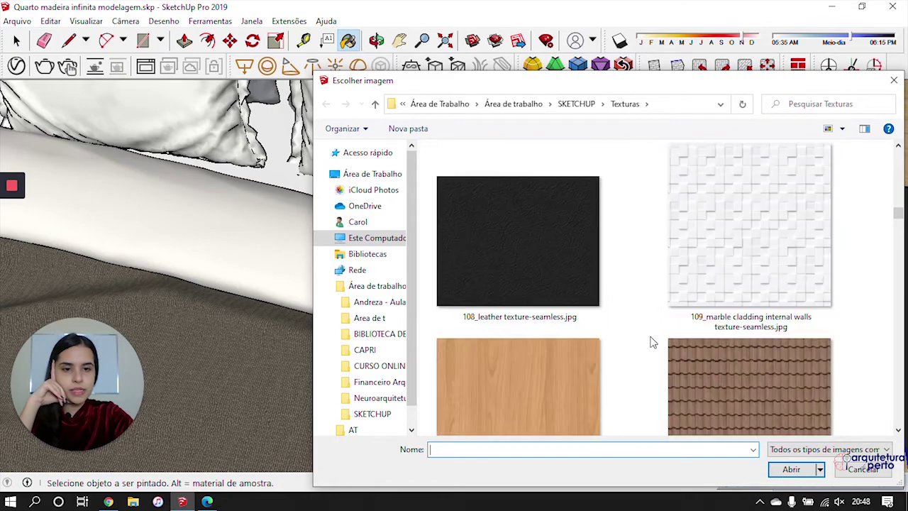
scroll(653, 342, up, 6)
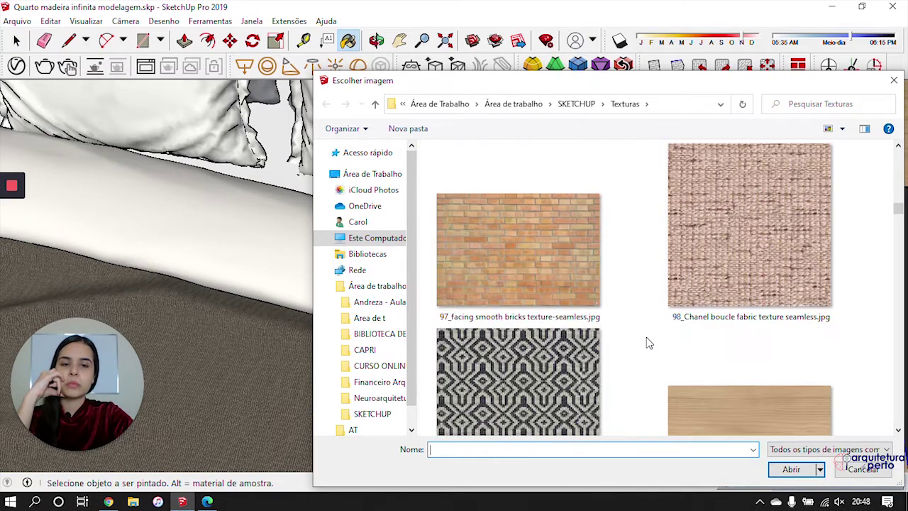
scroll(648, 342, up, 12)
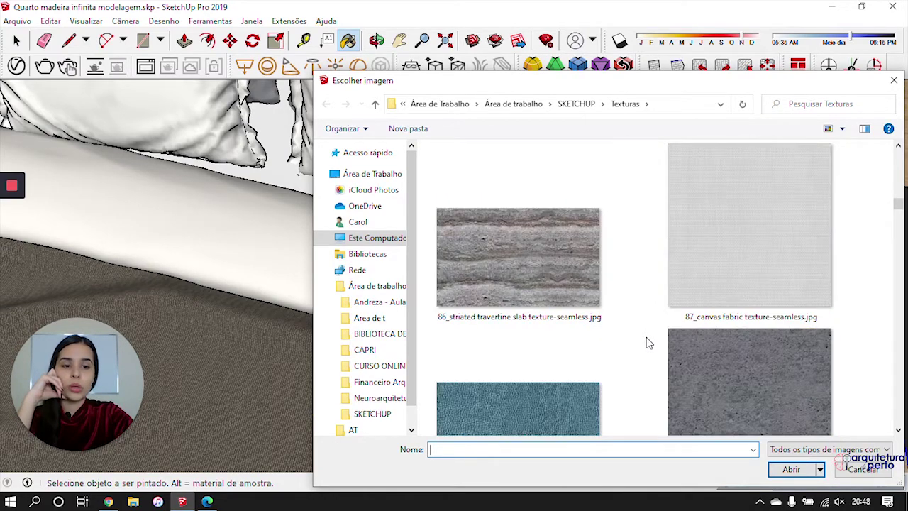
scroll(647, 342, up, 6)
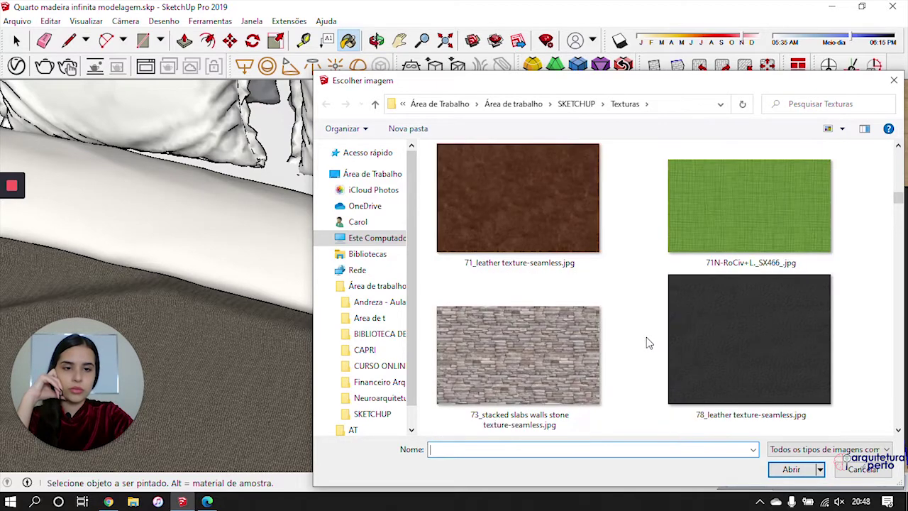
scroll(647, 343, up, 8)
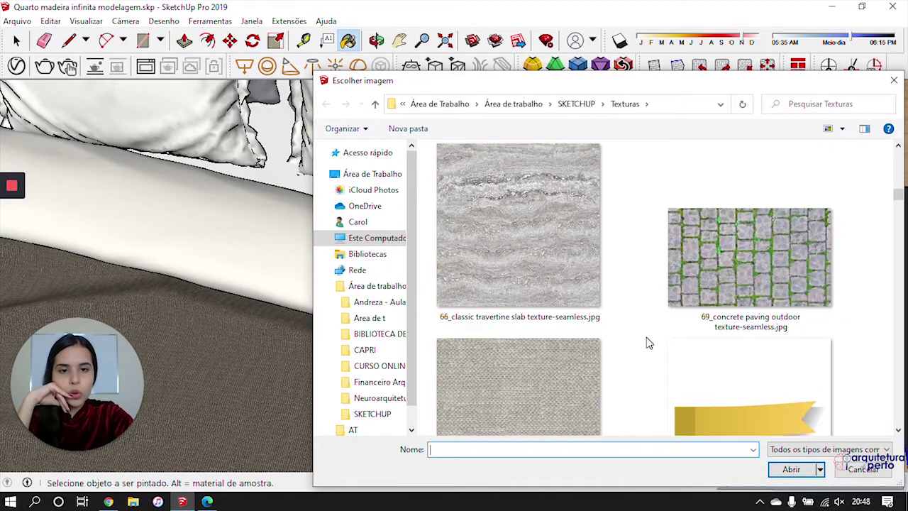
click(725, 252)
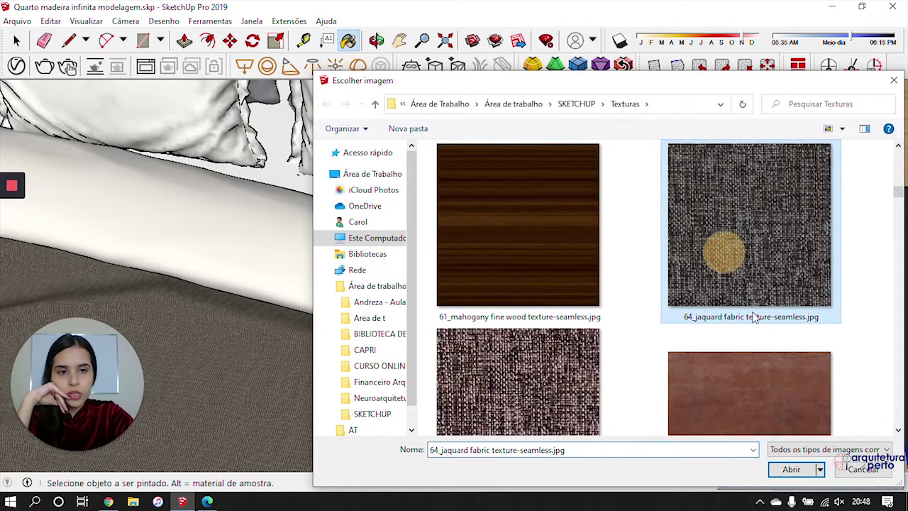
click(792, 474)
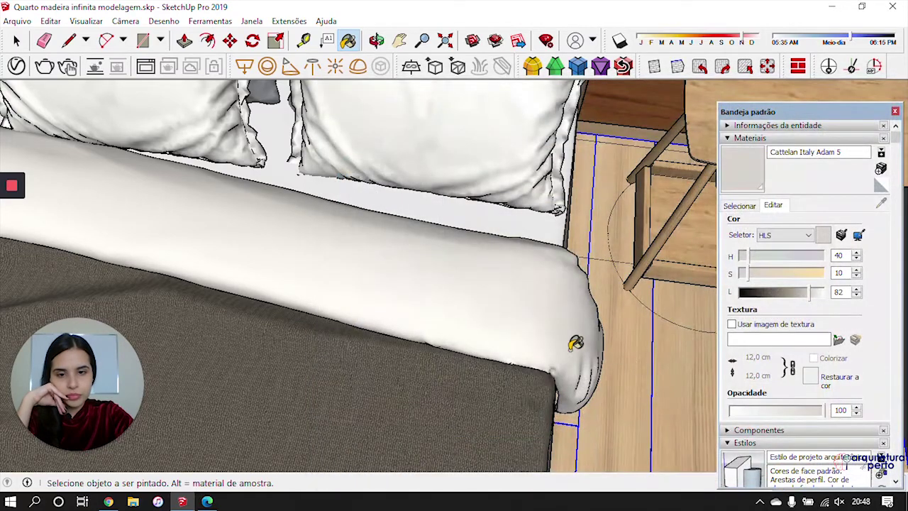
Set the folded sheet's jacquard fabric texture width to 14 cm
scroll(575, 343, down, 6)
mouse_move(454, 305)
middle_down()
mouse_move(391, 276)
mouse_move(408, 283)
middle_up()
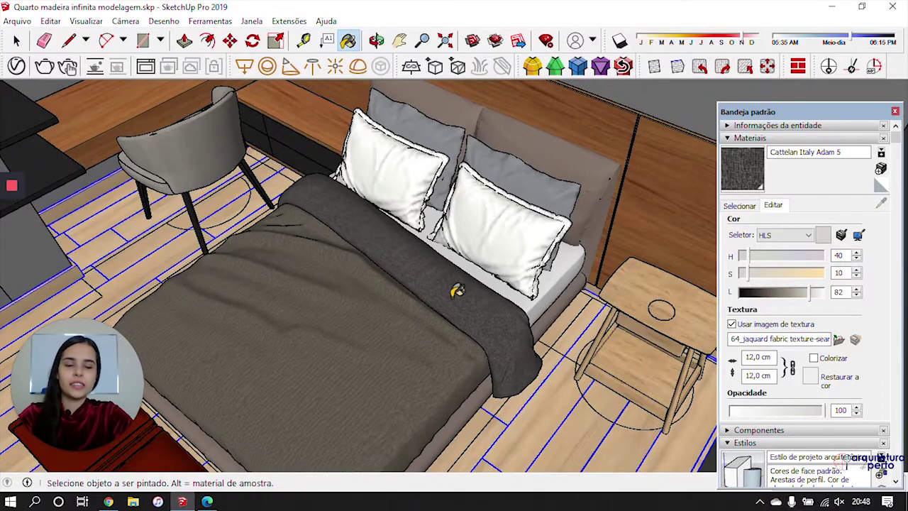
scroll(512, 310, up, 8)
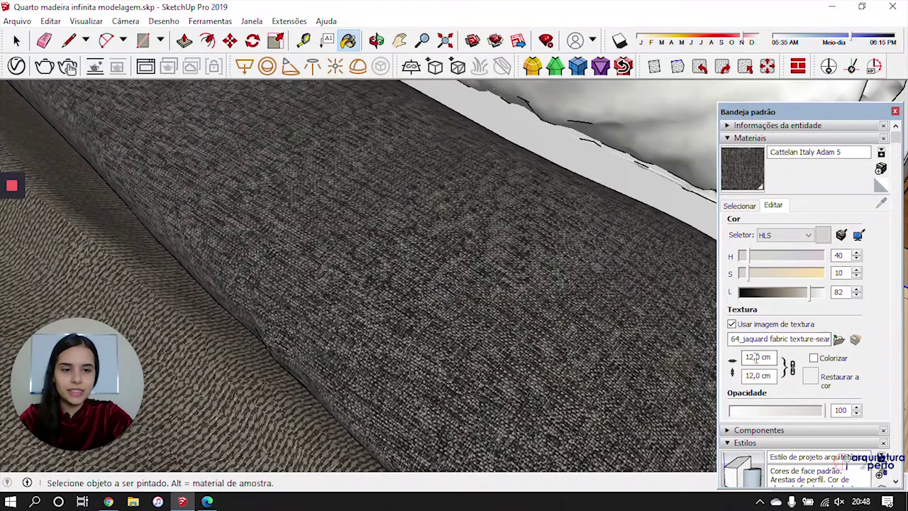
text(4)
key(Return)
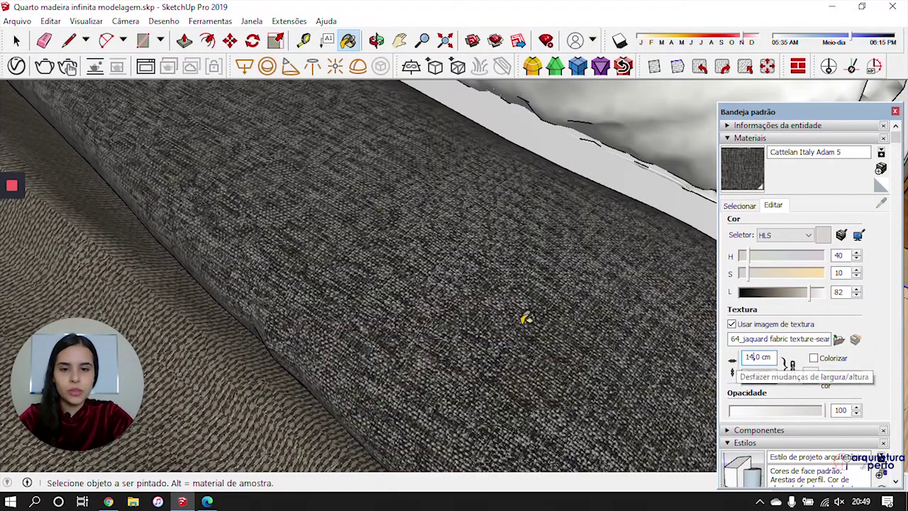
Sample the folded sheet's dark fabric, Cattelan Italy Adam 5, as the active paint material for the pillows
click(741, 206)
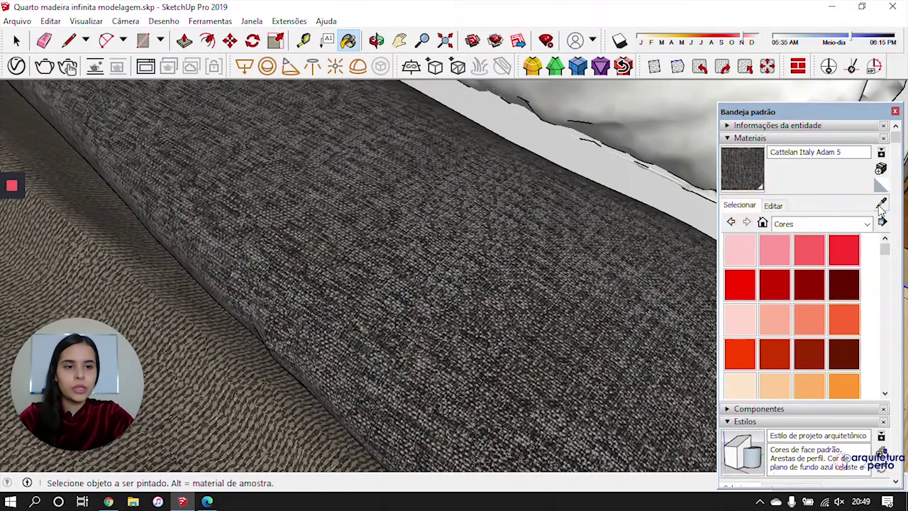
click(881, 203)
click(561, 333)
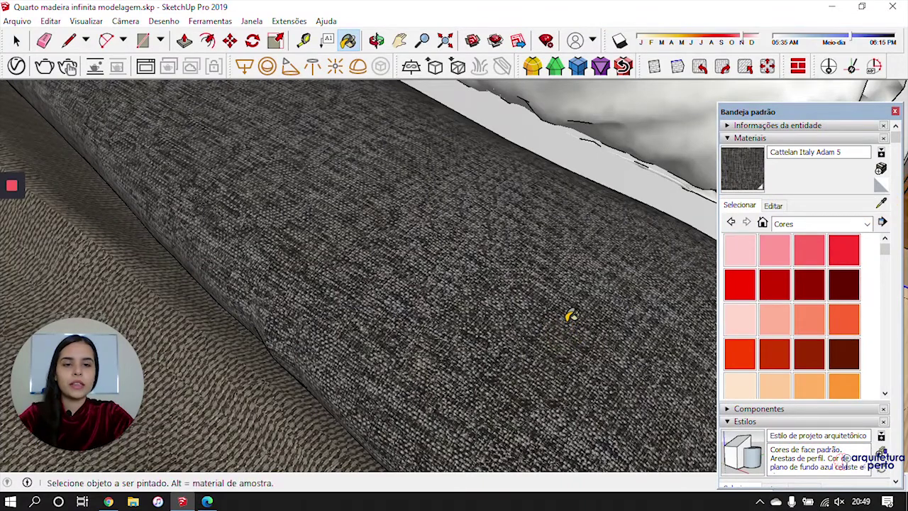
scroll(571, 315, down, 3)
shift+middle_drag(576, 221, 408, 346)
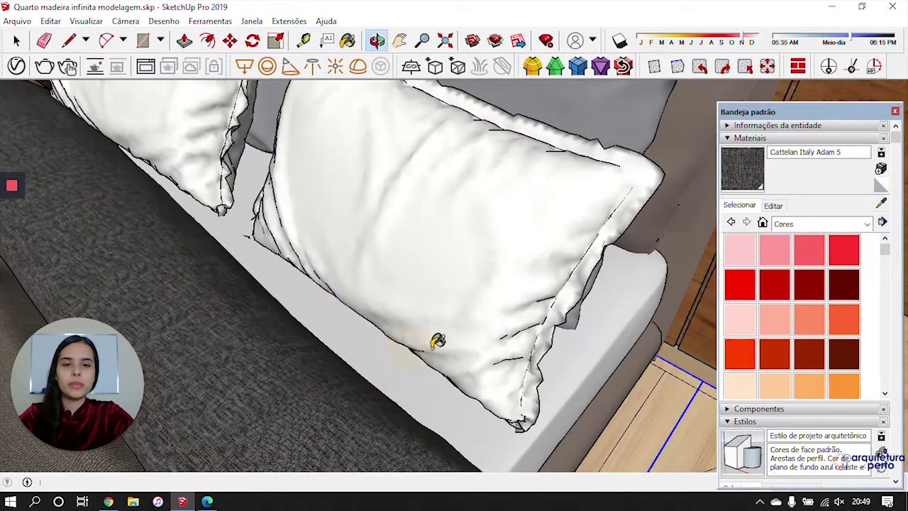
scroll(465, 241, down, 3)
mouse_move(469, 245)
middle_down()
mouse_move(502, 312)
mouse_move(489, 321)
middle_up()
Open the grey rear pillow component, select all of its geometry and paint it with the Cattelan Italy Adam 5 fabric
key(space)
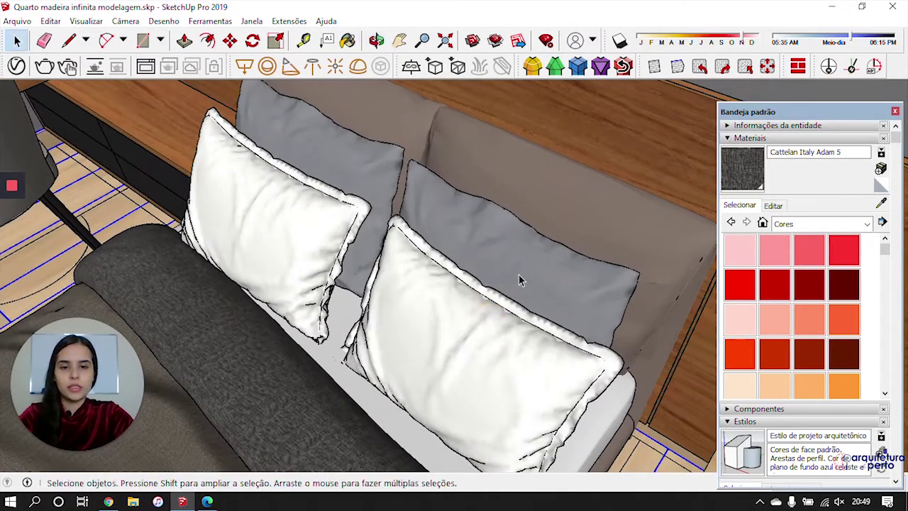
double_click(520, 280)
double_click(520, 278)
double_click(520, 278)
click(520, 277)
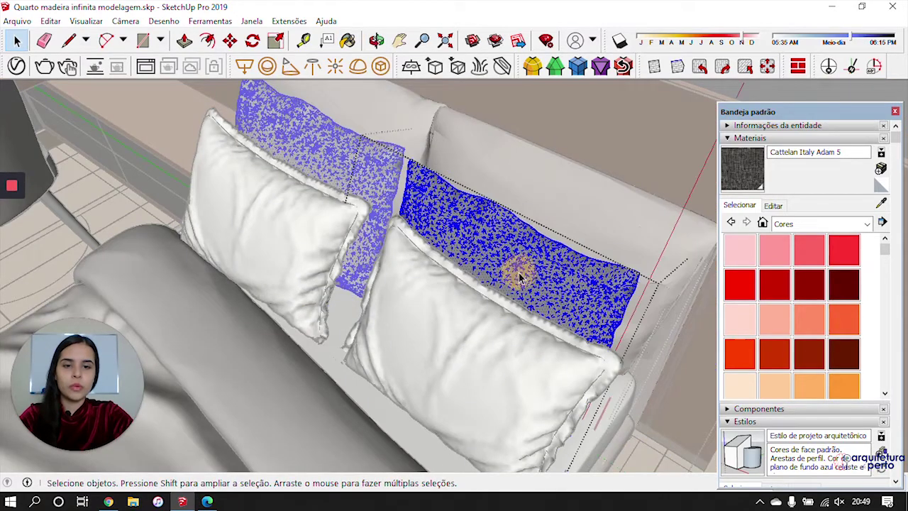
key(b)
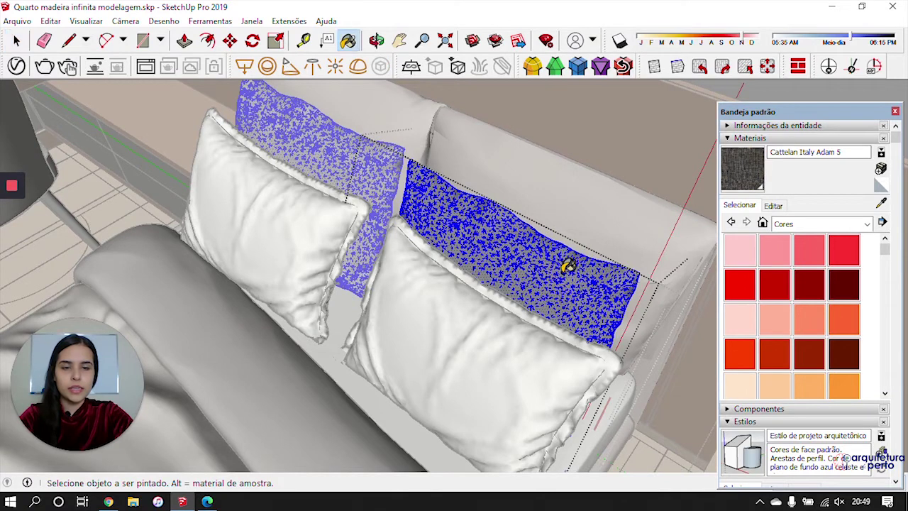
click(568, 292)
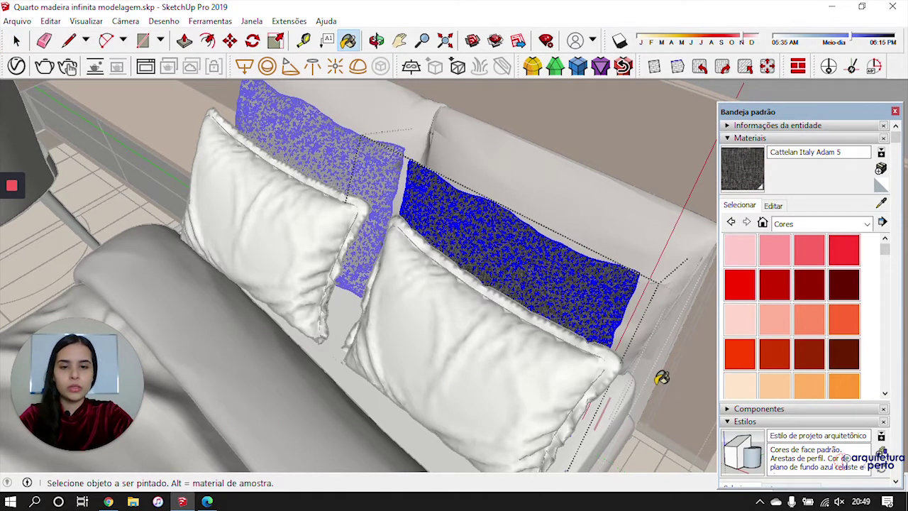
key(space)
key(Escape)
key(Escape)
key(Escape)
Sample the blanket's Cattelan Italy Adam 4 fabric and paint all the geometry of the white front pillow component with it
click(883, 204)
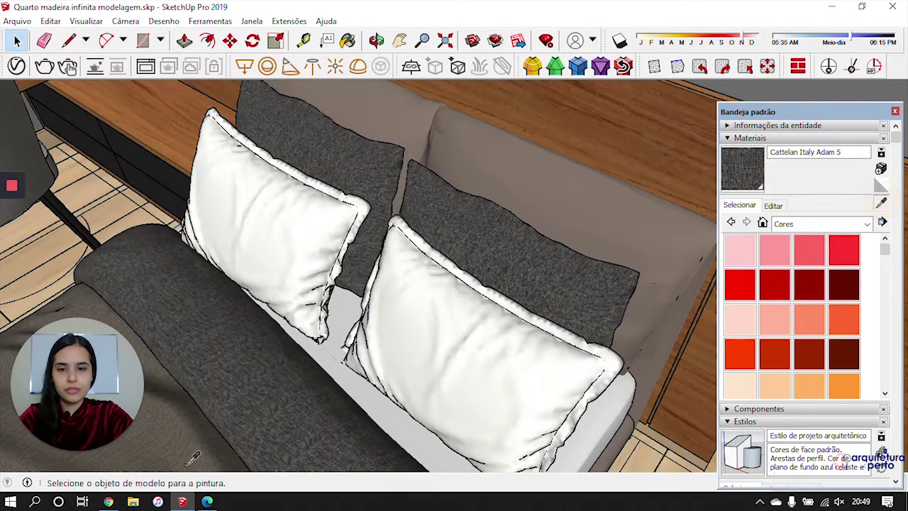
click(203, 442)
key(space)
scroll(475, 352, up, 3)
scroll(476, 352, up, 2)
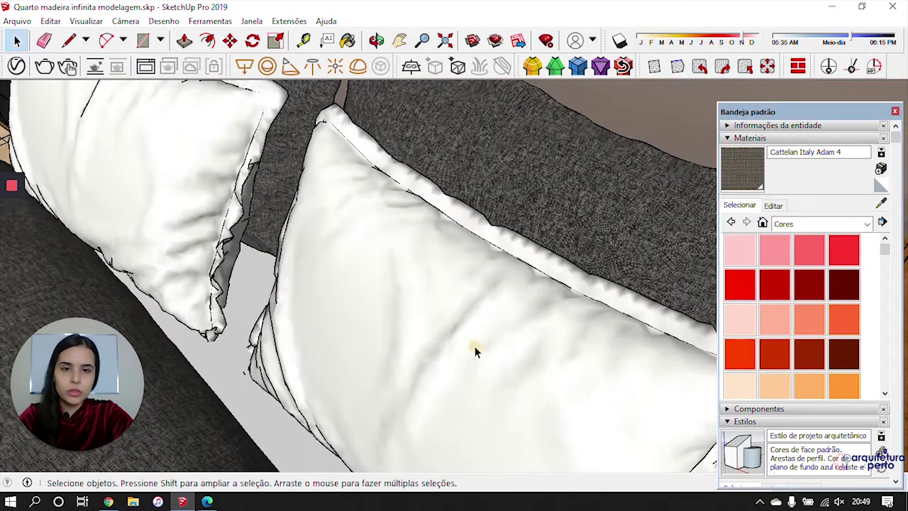
click(475, 351)
click(475, 351)
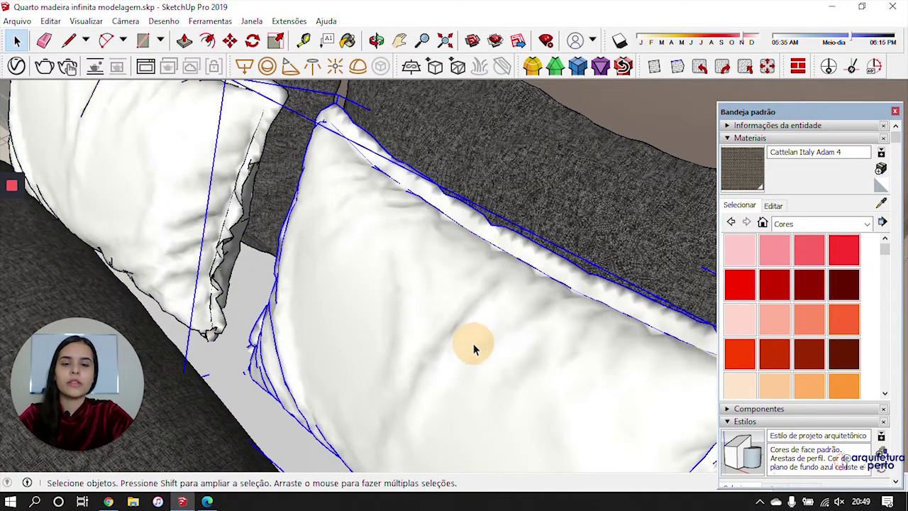
triple_click(473, 343)
click(743, 168)
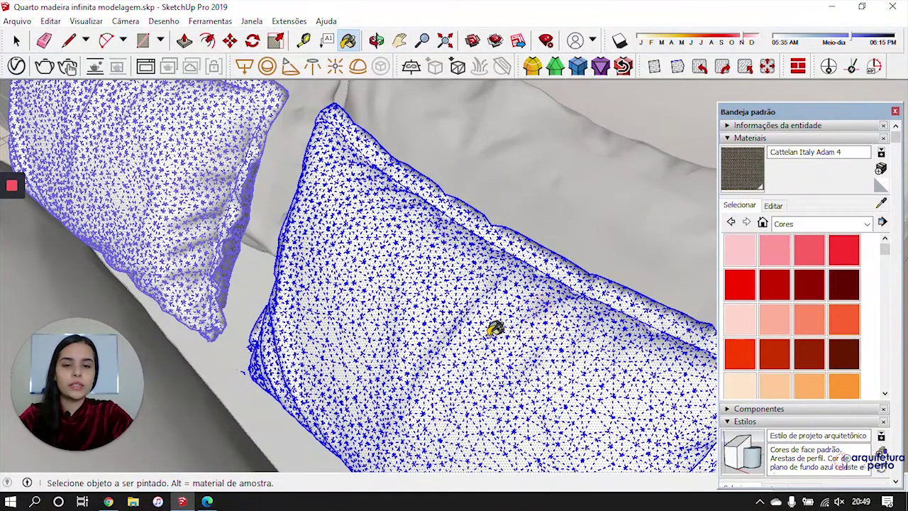
key(space)
click(589, 163)
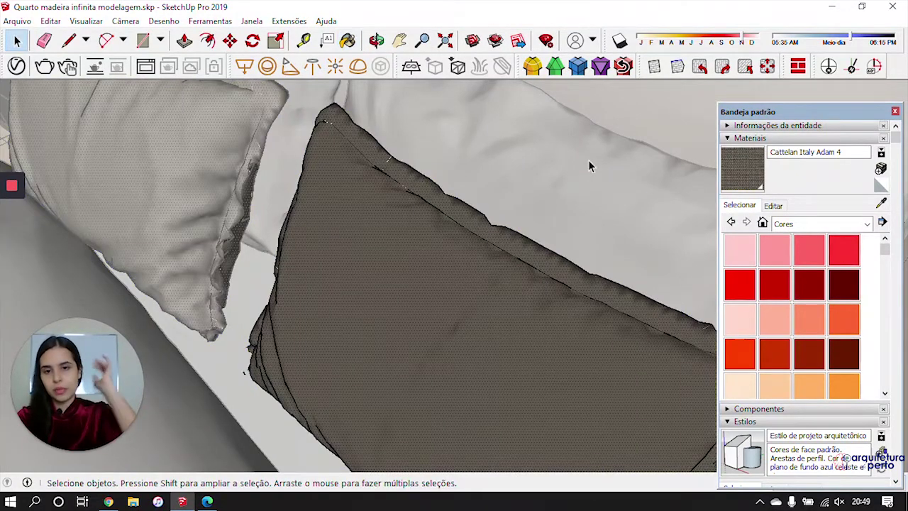
scroll(515, 376, up, 6)
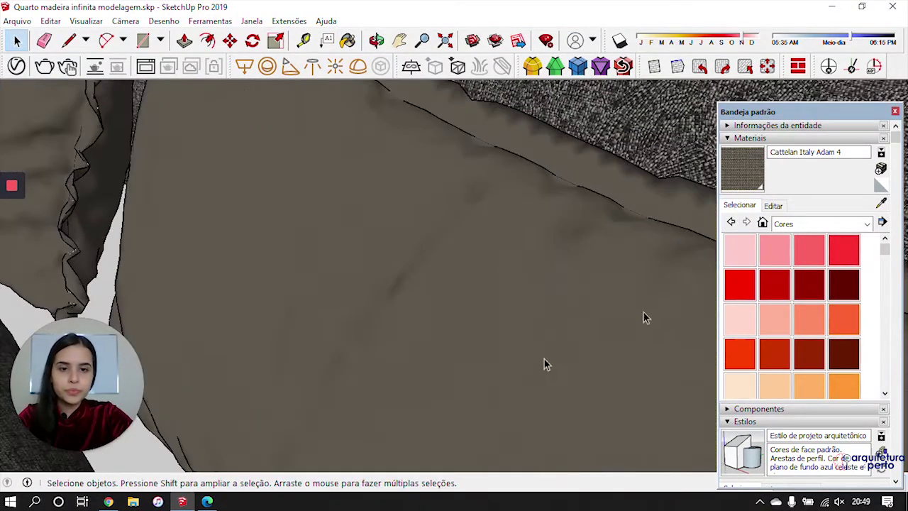
scroll(614, 275, down, 7)
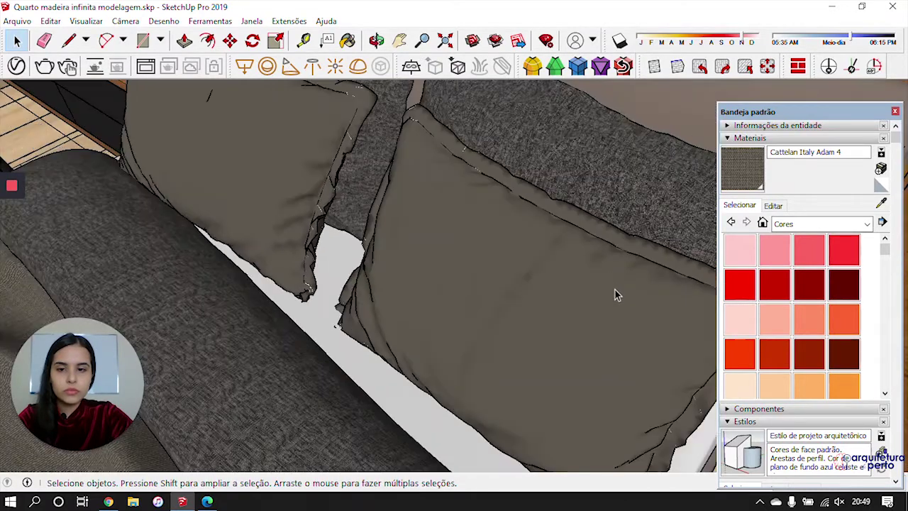
middle_drag(615, 290, 557, 255)
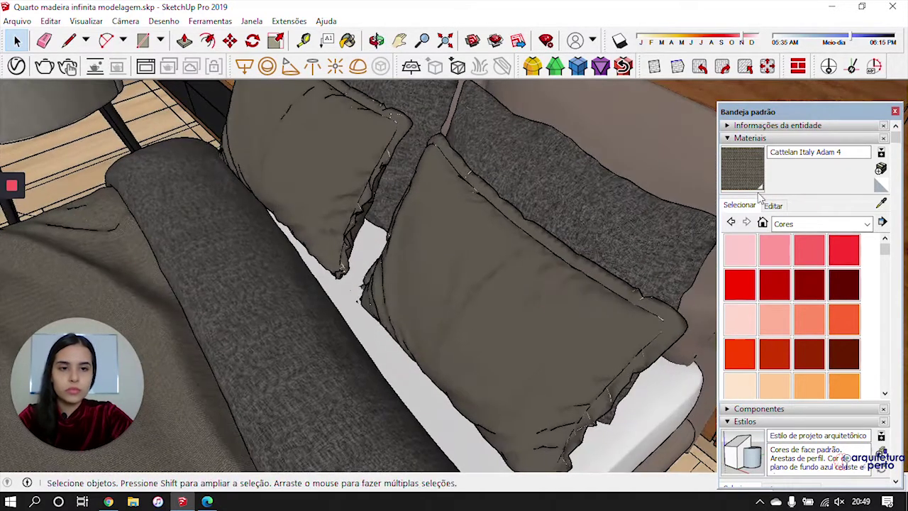
double_click(521, 291)
double_click(520, 292)
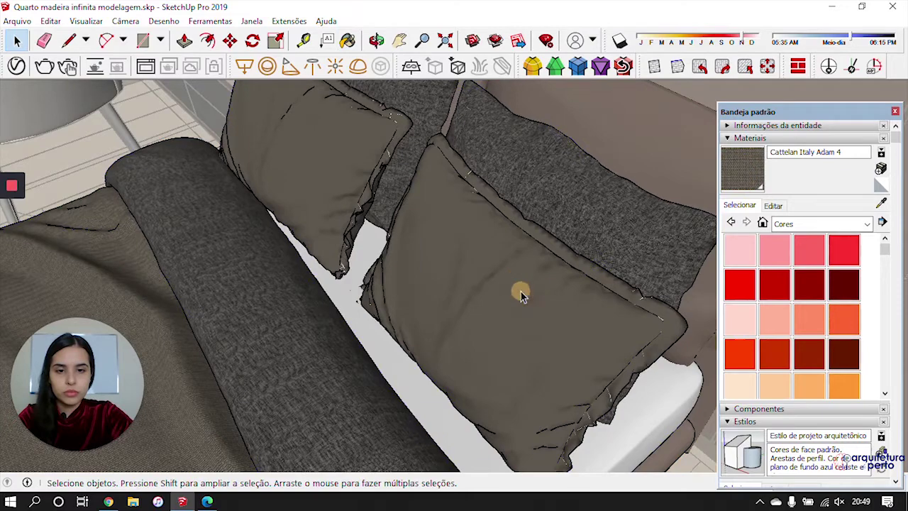
triple_click(519, 291)
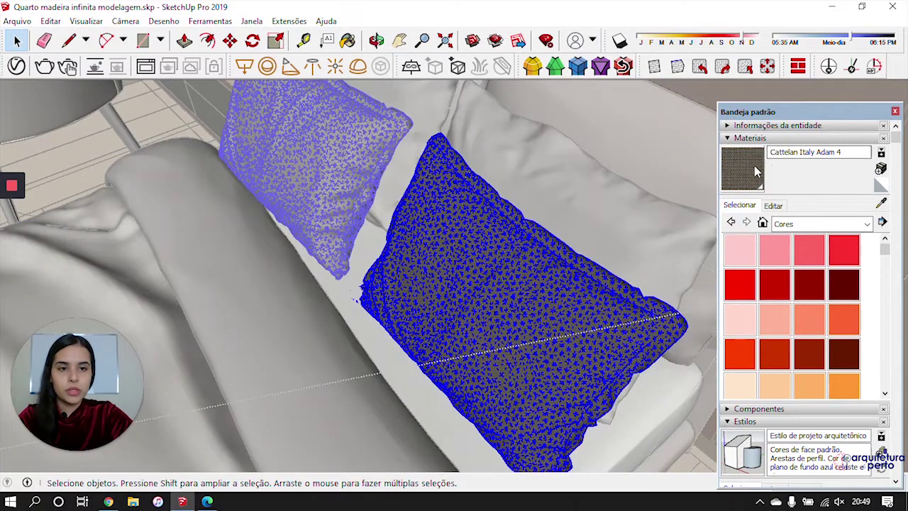
key(b)
key(space)
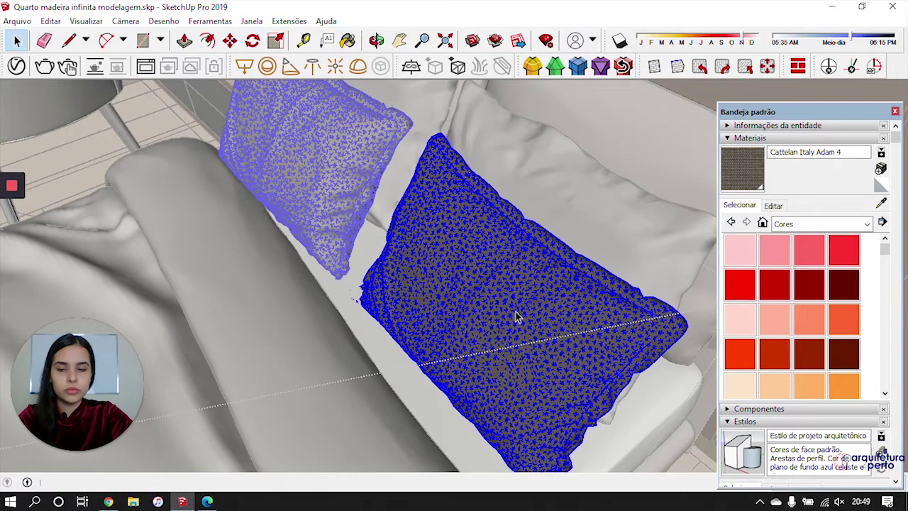
key(Escape)
key(Escape)
Sample the rear pillow's Cattelan Italy Adam 5 fabric and paint all the geometry of the front pillow component with it
scroll(566, 345, up, 2)
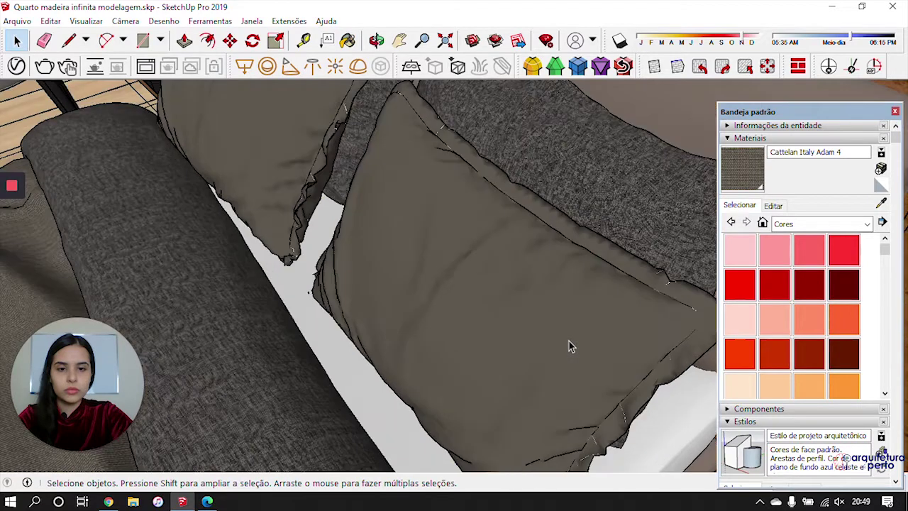
click(881, 203)
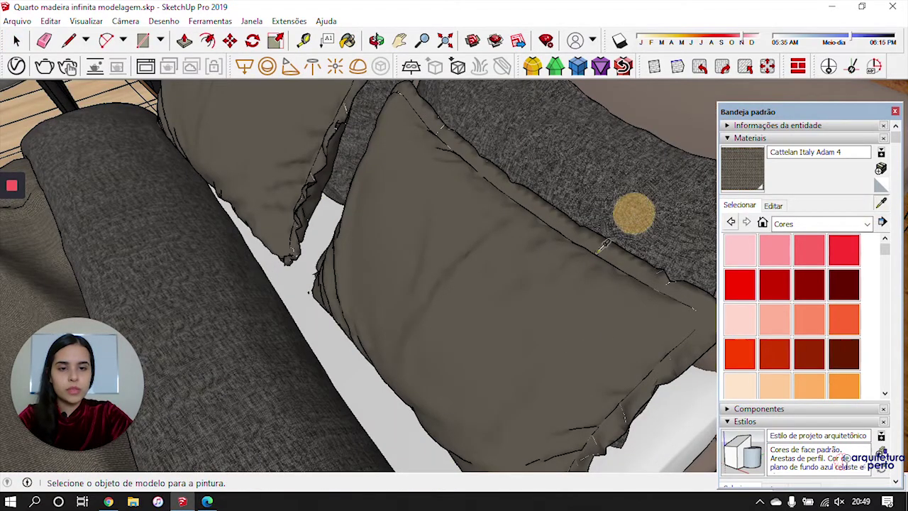
click(547, 295)
click(546, 298)
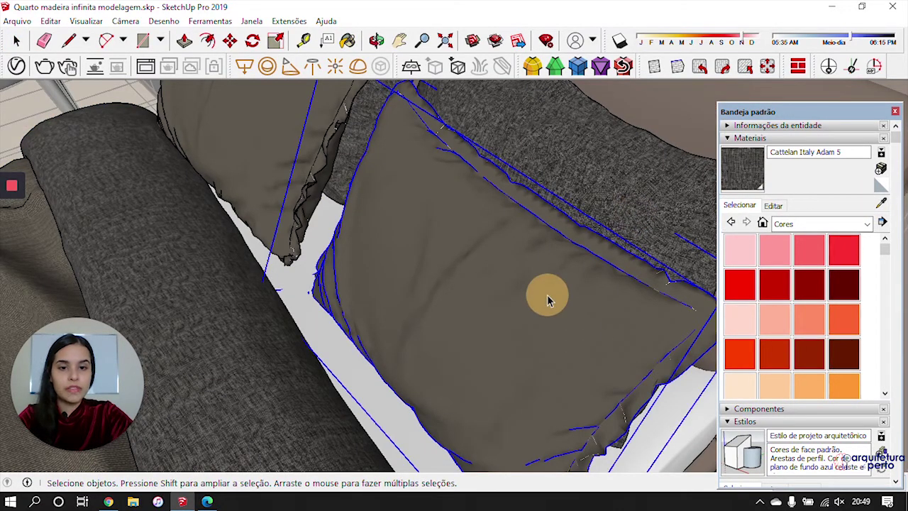
double_click(565, 317)
click(742, 168)
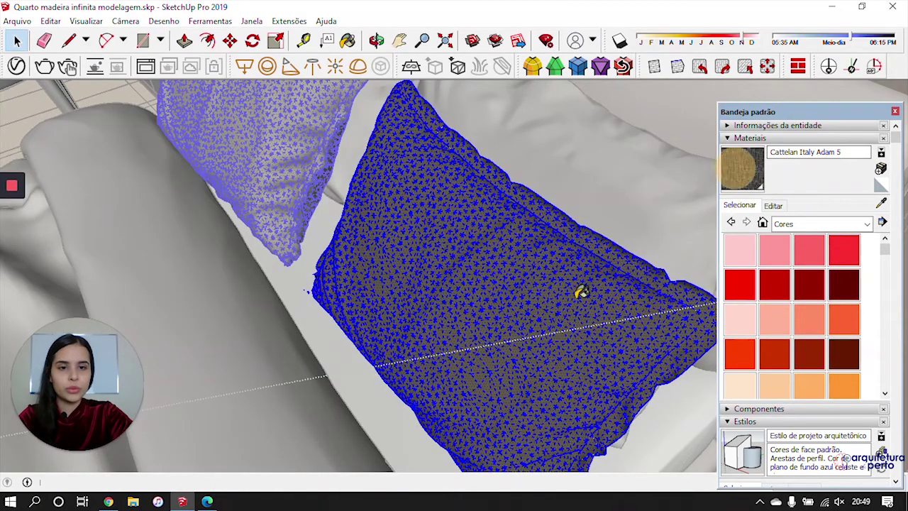
click(535, 325)
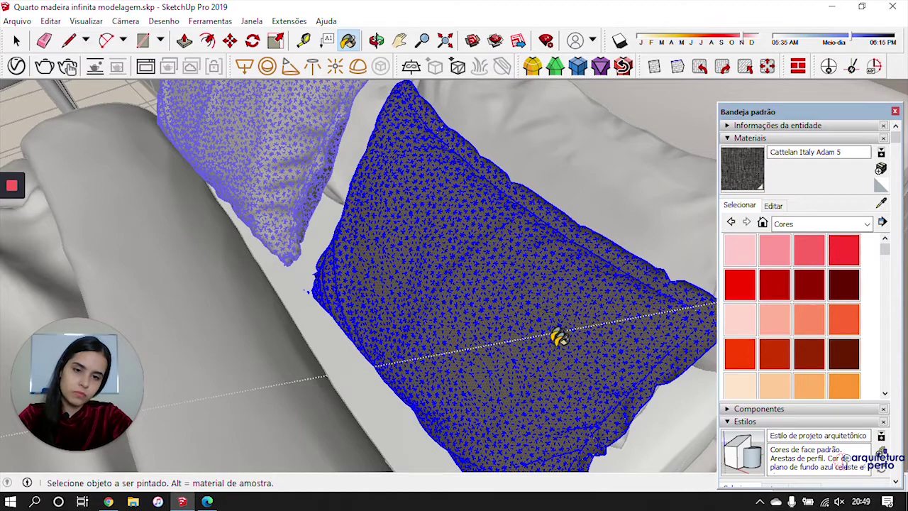
click(510, 274)
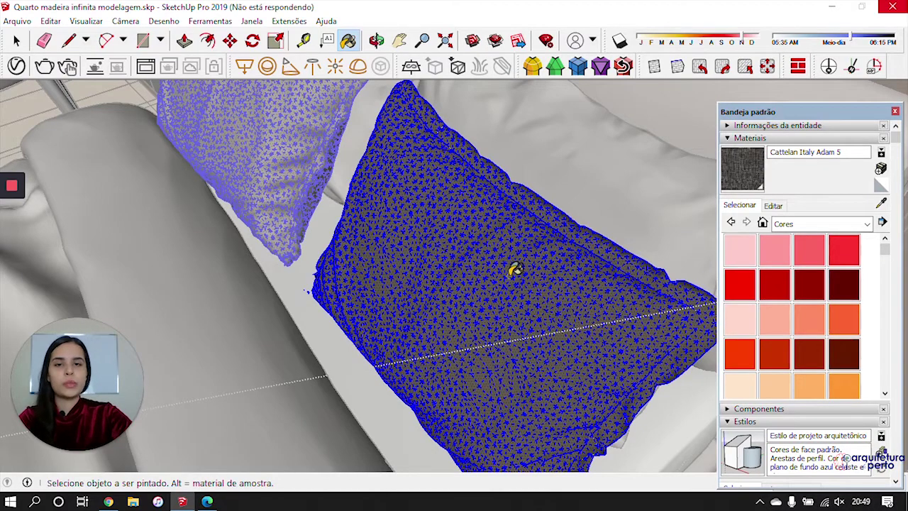